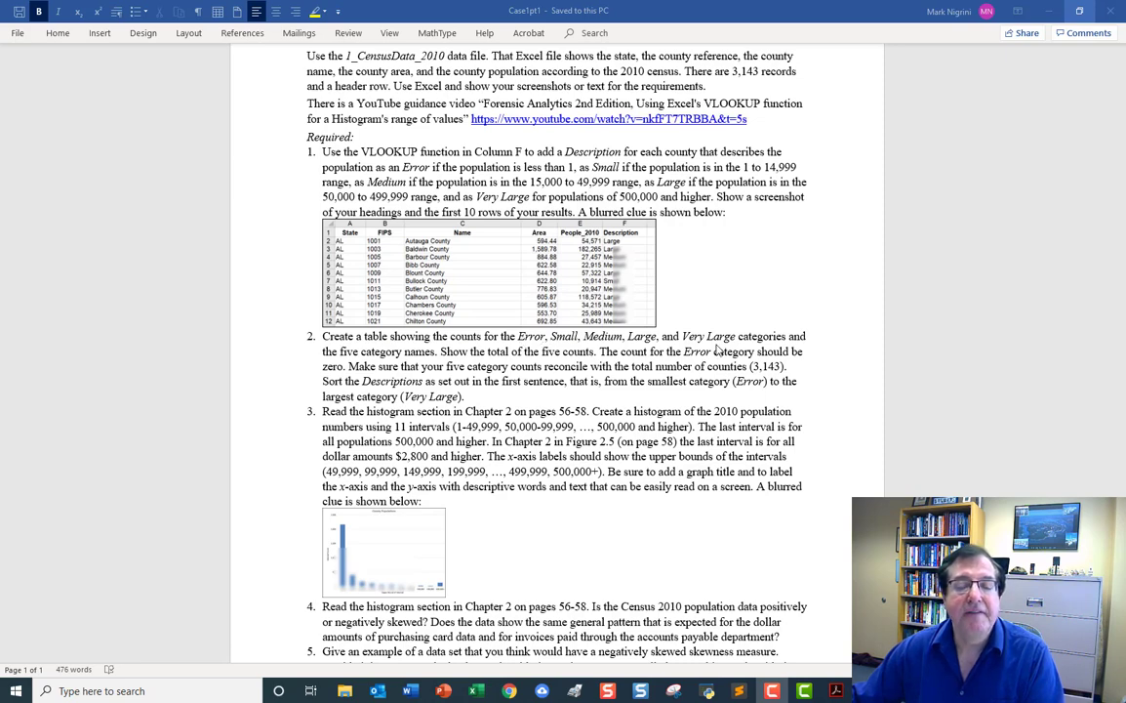
Minimize the case document and switch to the CensusData_2010_video workbook in Excel.
left_click(1044, 11)
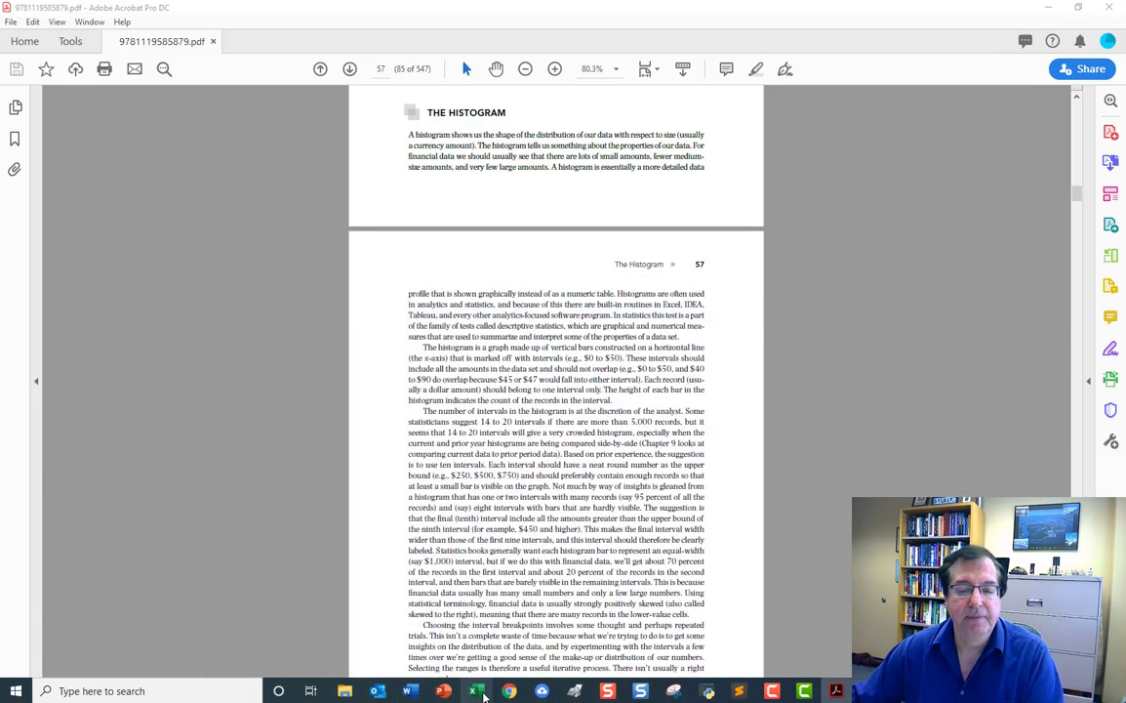
left_click(478, 691)
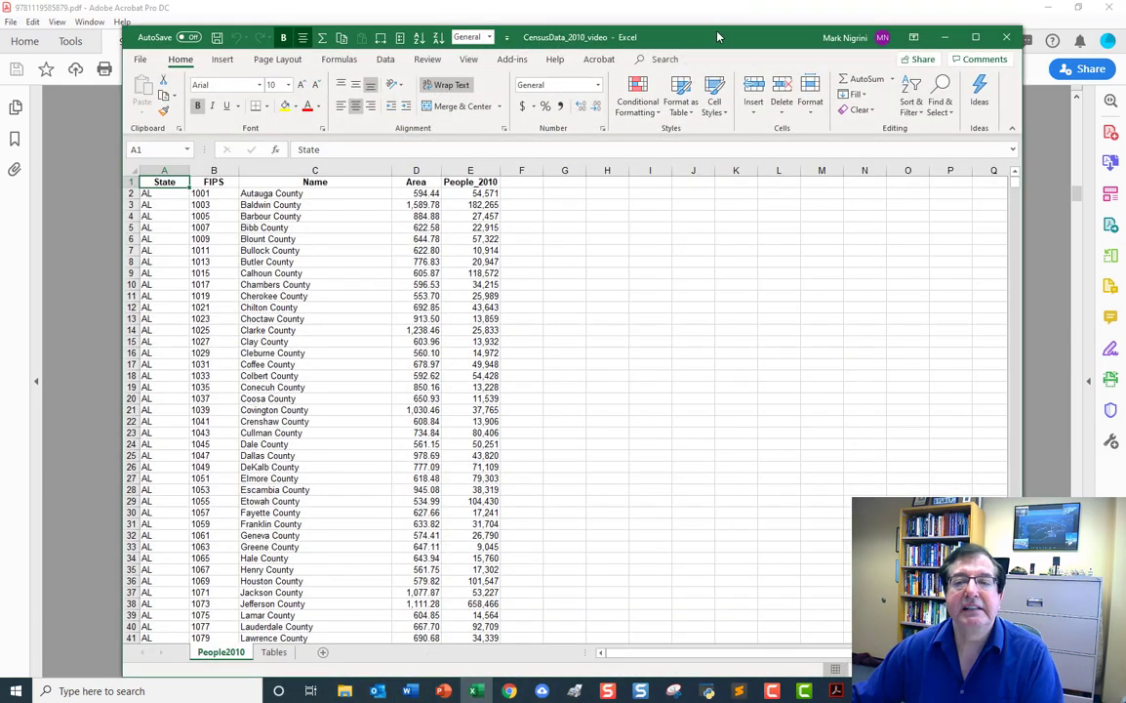
left_click_drag(717, 28, 720, 13)
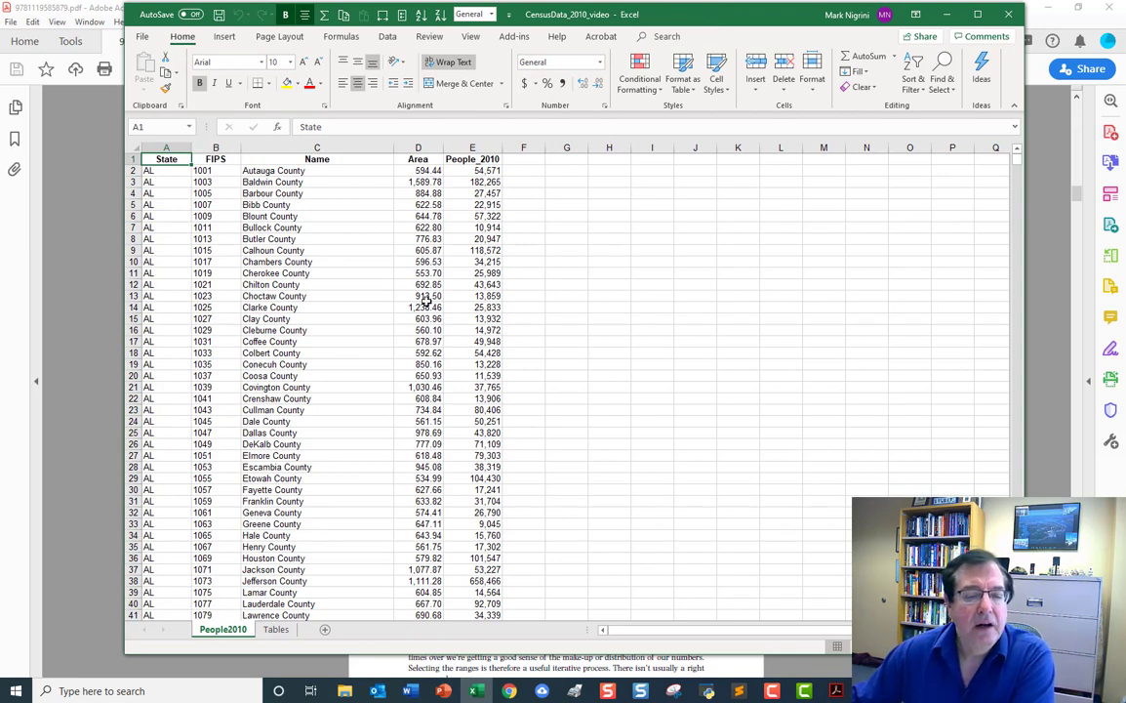
Create a copy of the People2010 sheet in front of it and rename the copy Part 1.
right_click(222, 630)
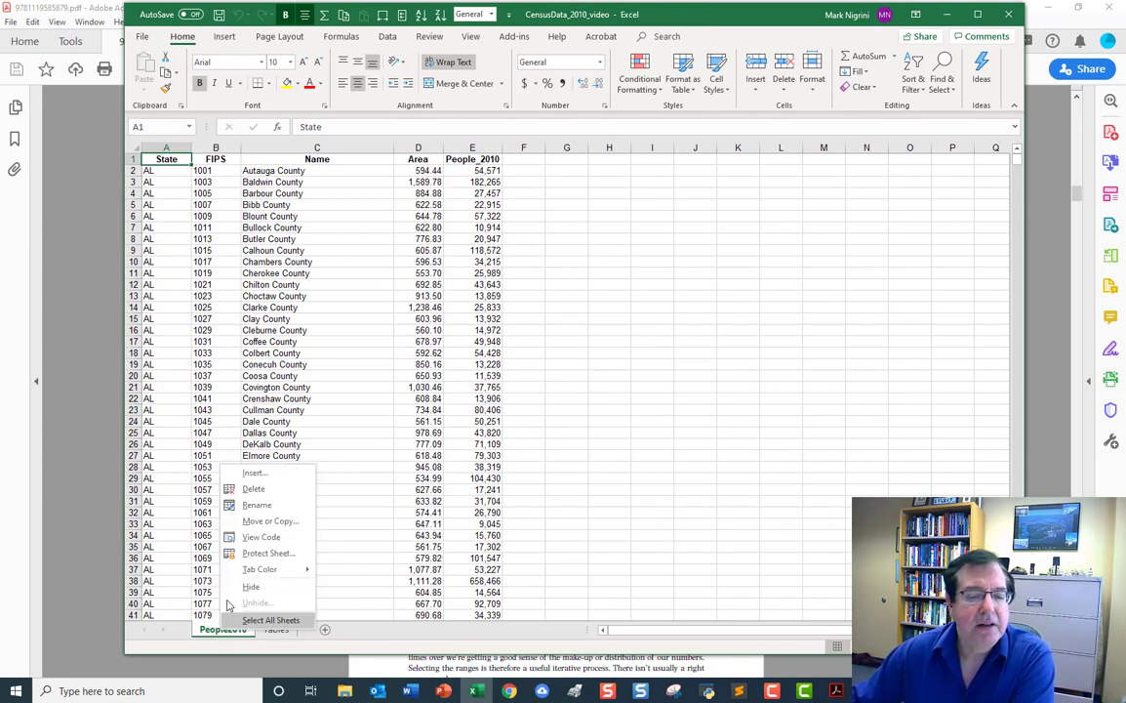
left_click(258, 522)
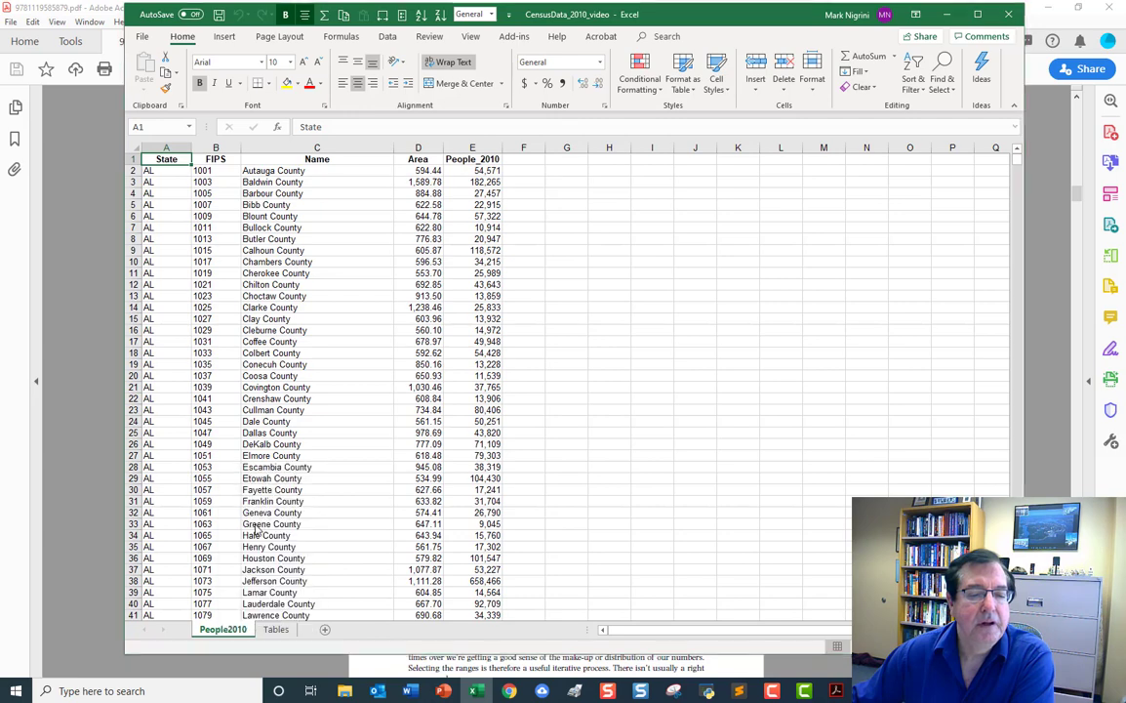
left_click(169, 574)
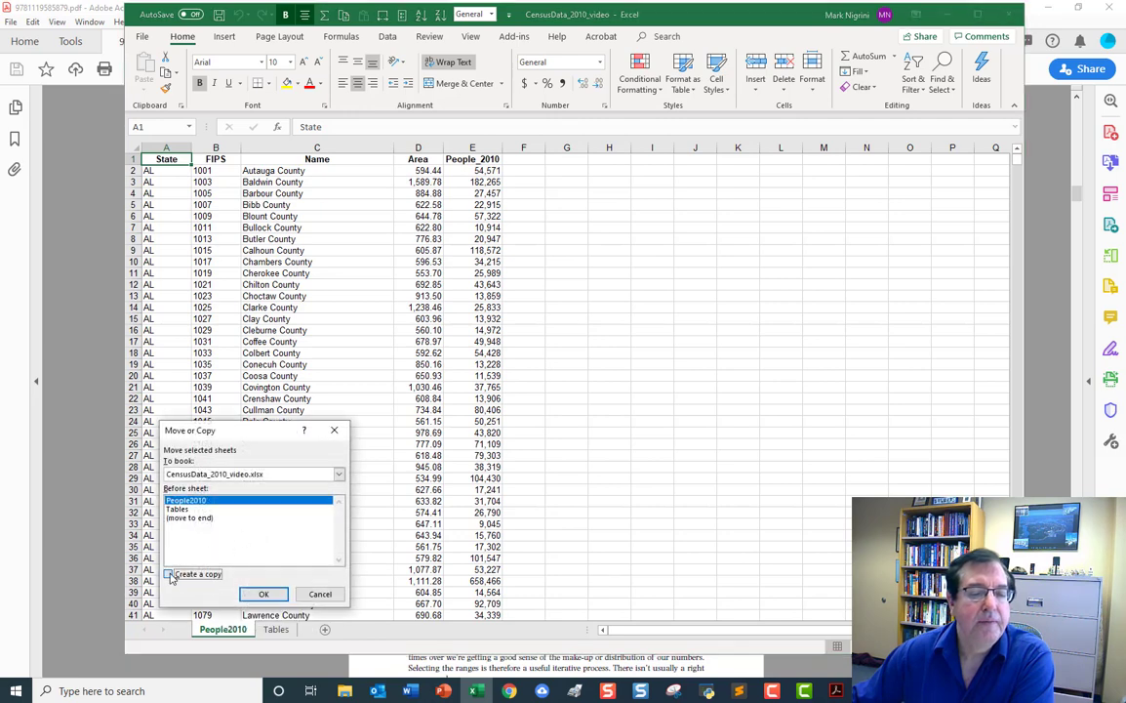
left_click(259, 593)
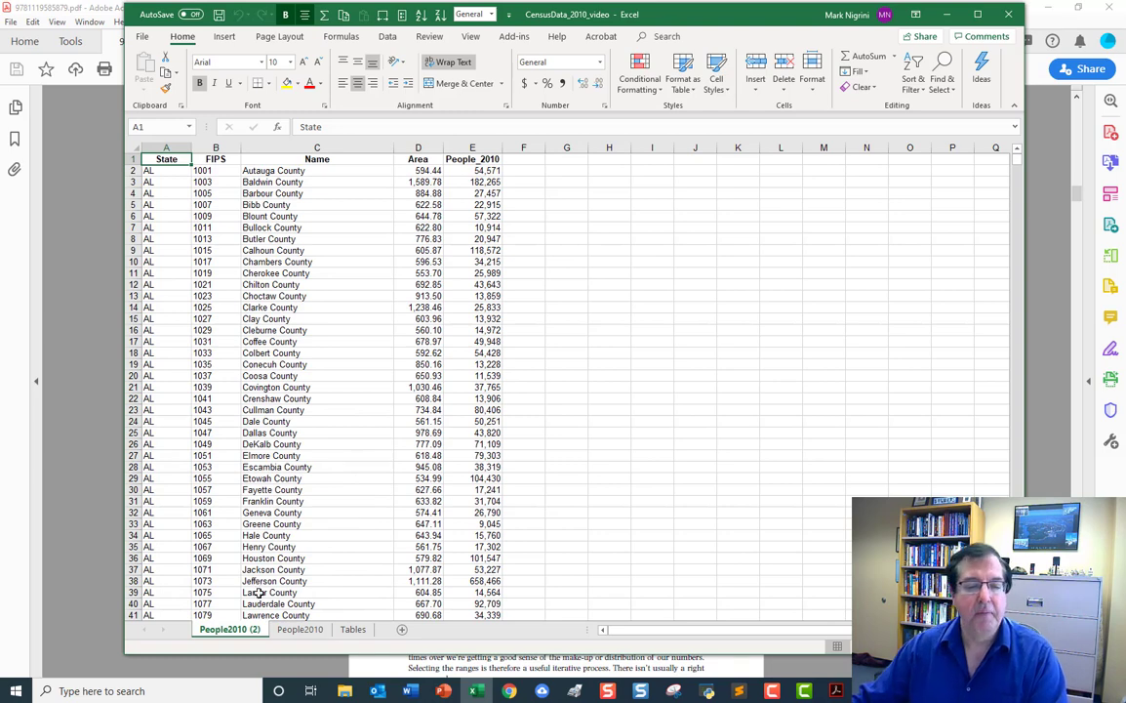
right_click(247, 633)
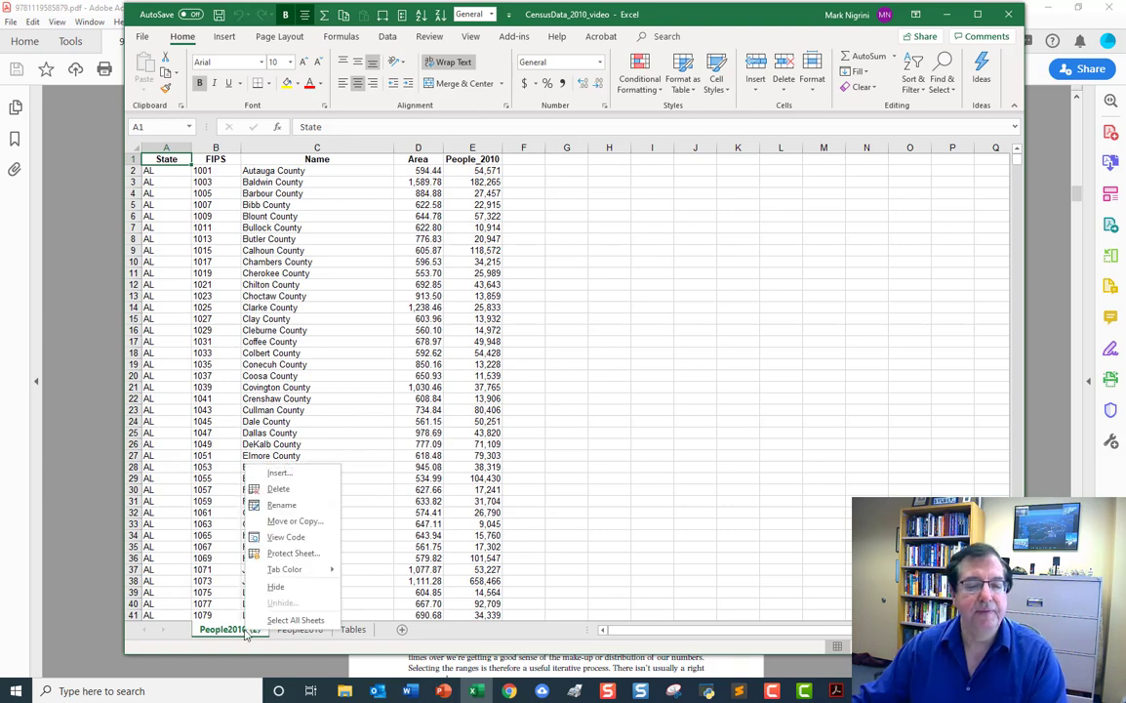
left_click(278, 504)
type("Part 1")
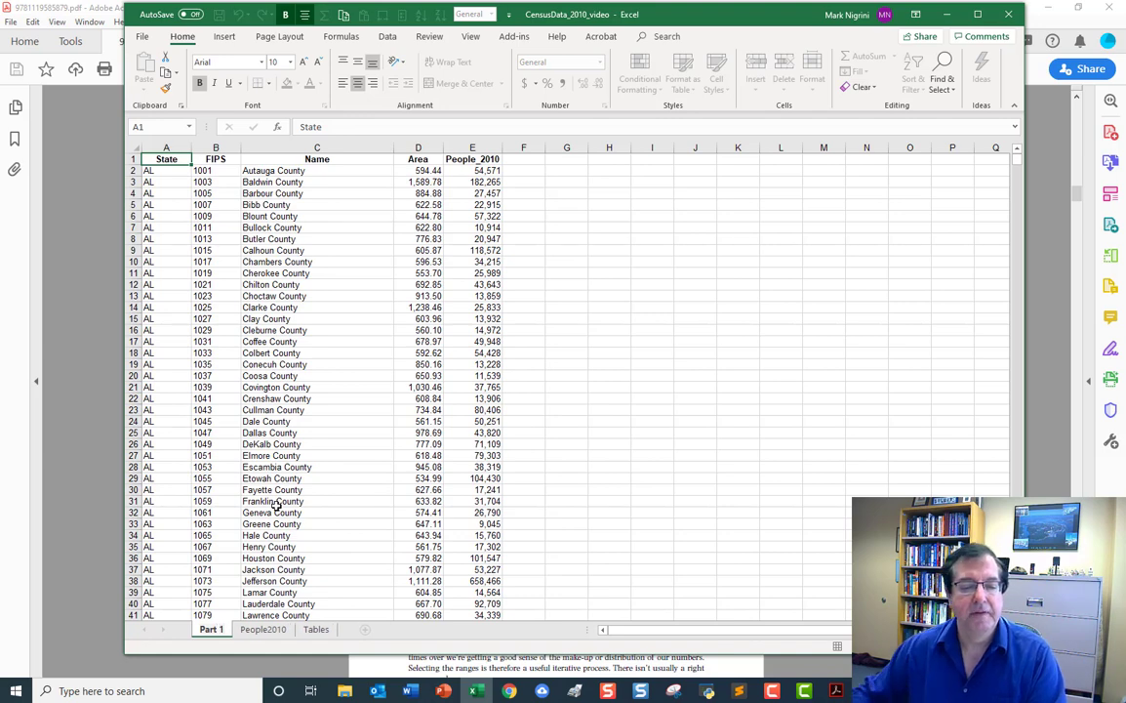
key("Return")
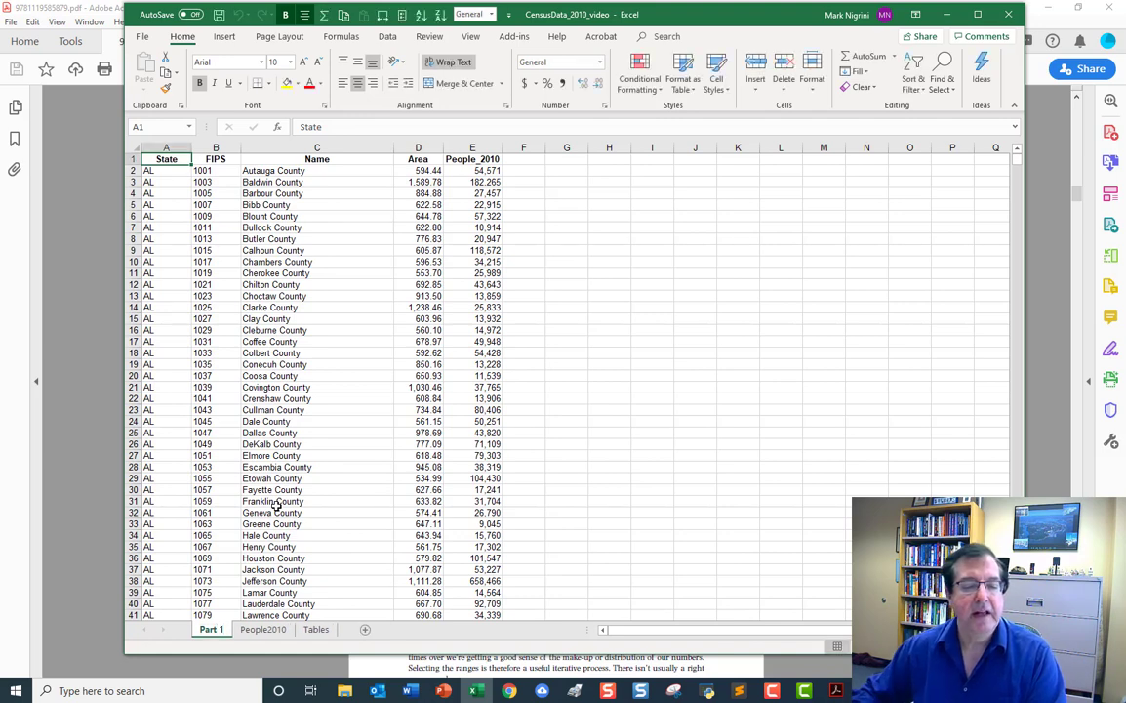
Create another copy of the People2010 sheet before Part 1 and rename it Part 3.
left_click(263, 628)
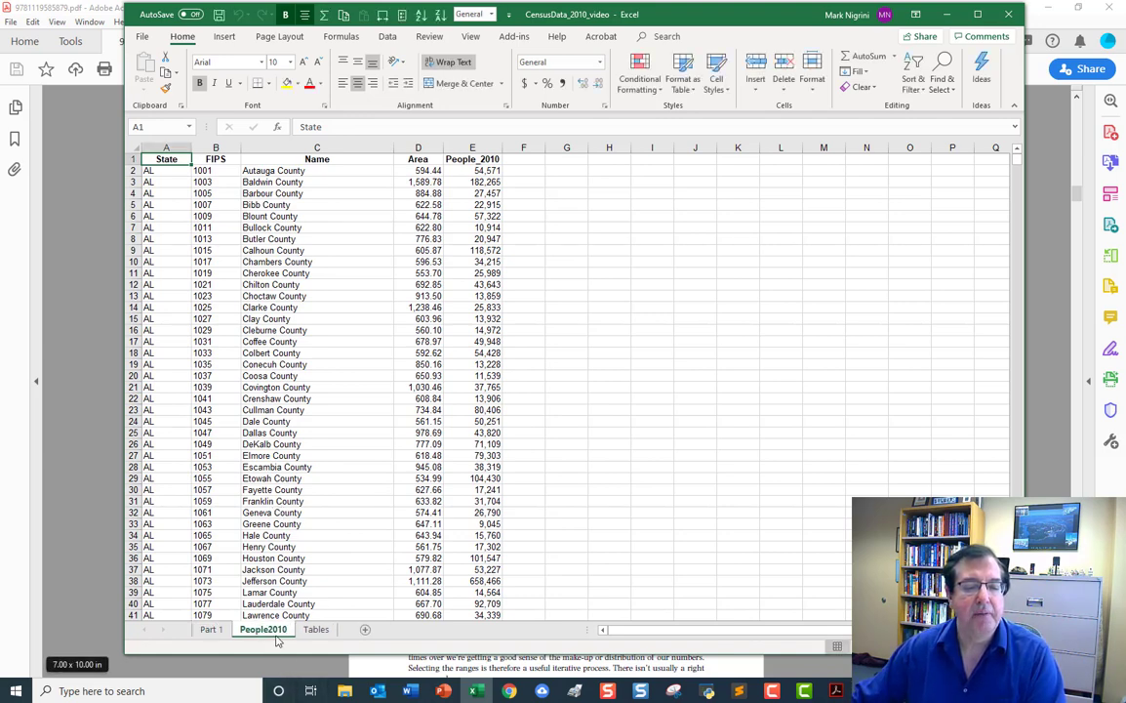
right_click(263, 628)
left_click(322, 527)
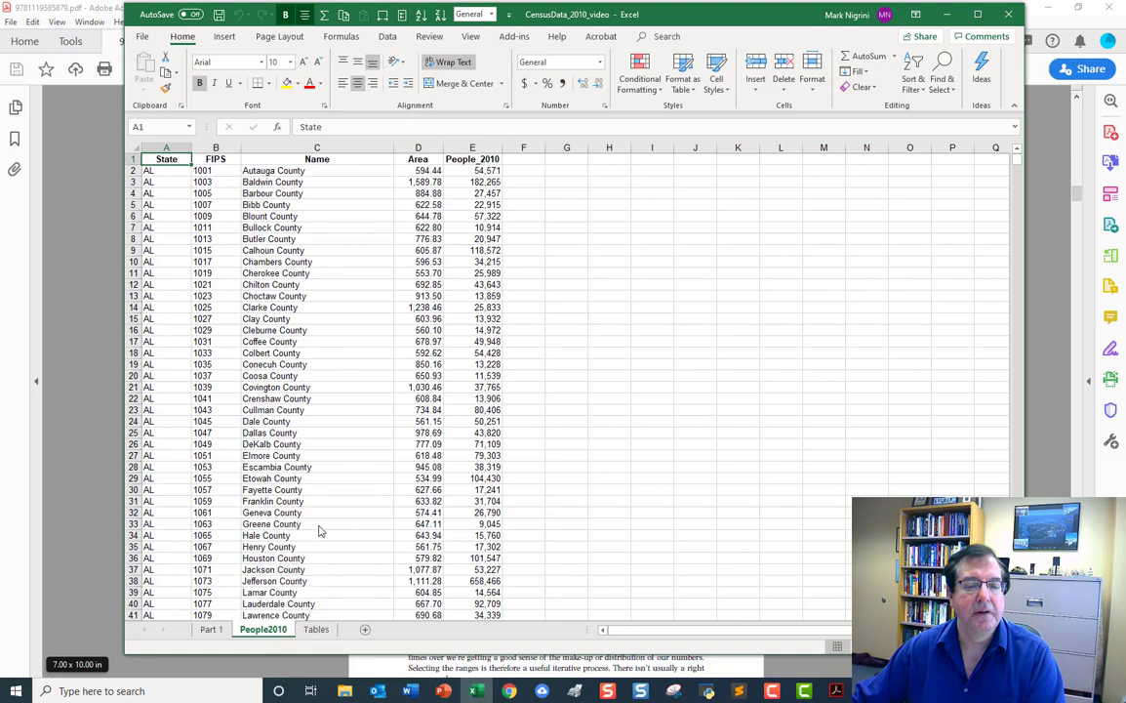
left_click(232, 576)
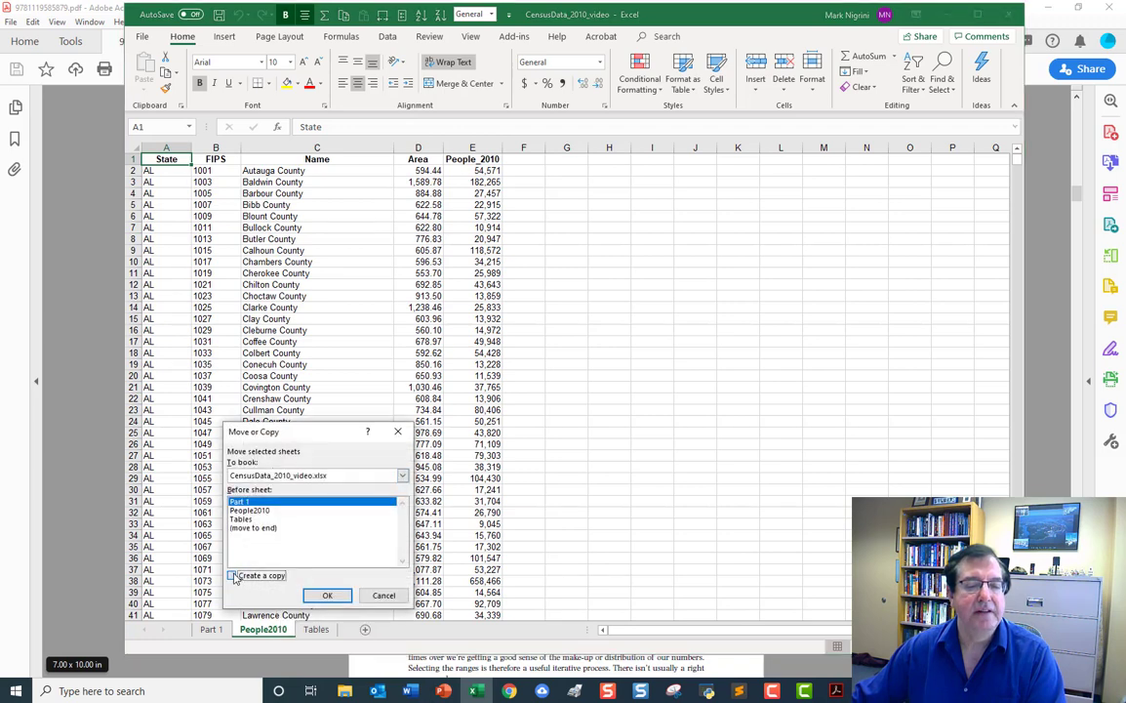
left_click(327, 594)
right_click(235, 634)
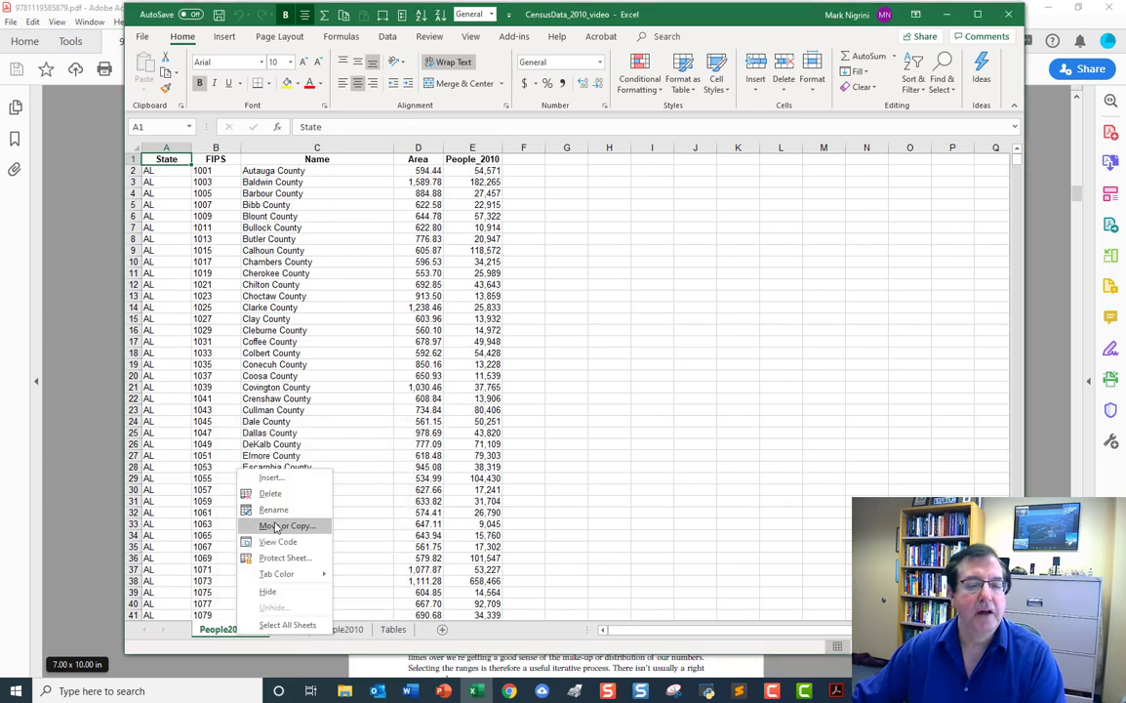
left_click(259, 459)
type("P")
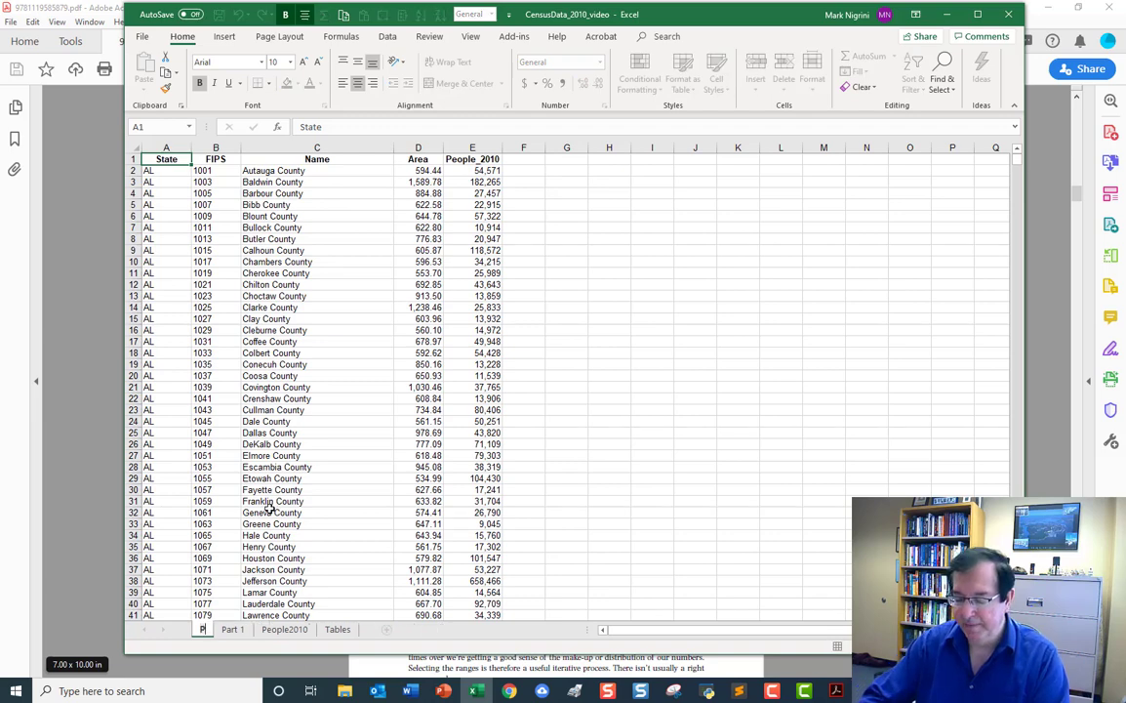
type("art 3")
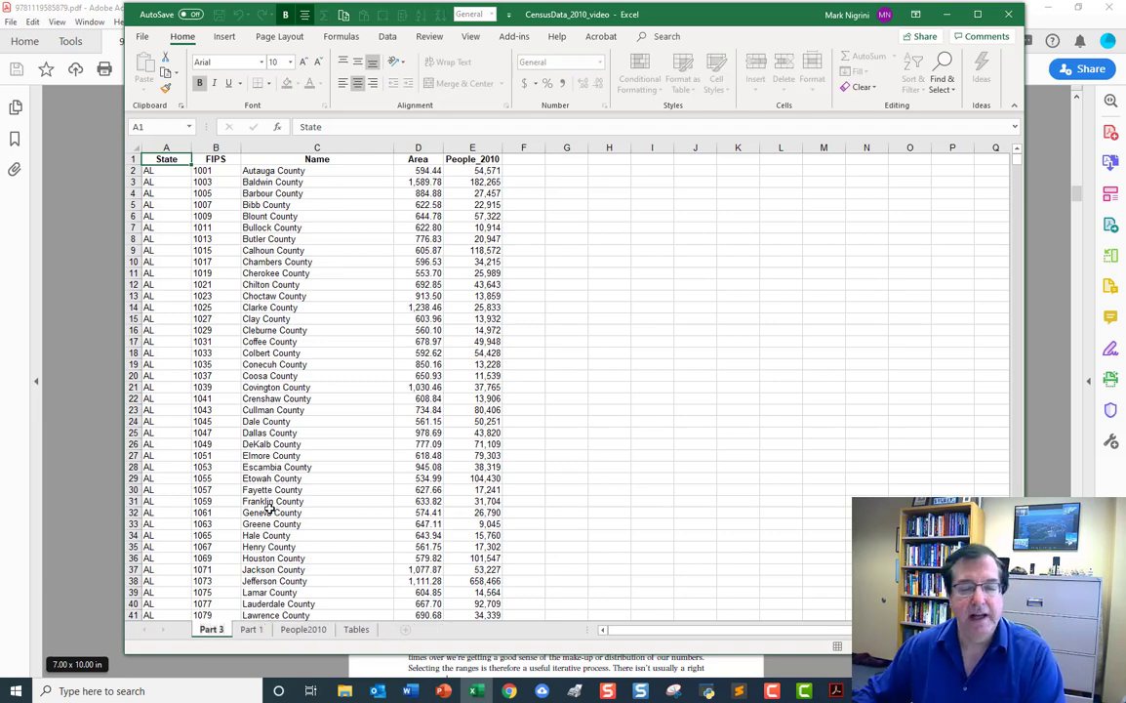
key("Return")
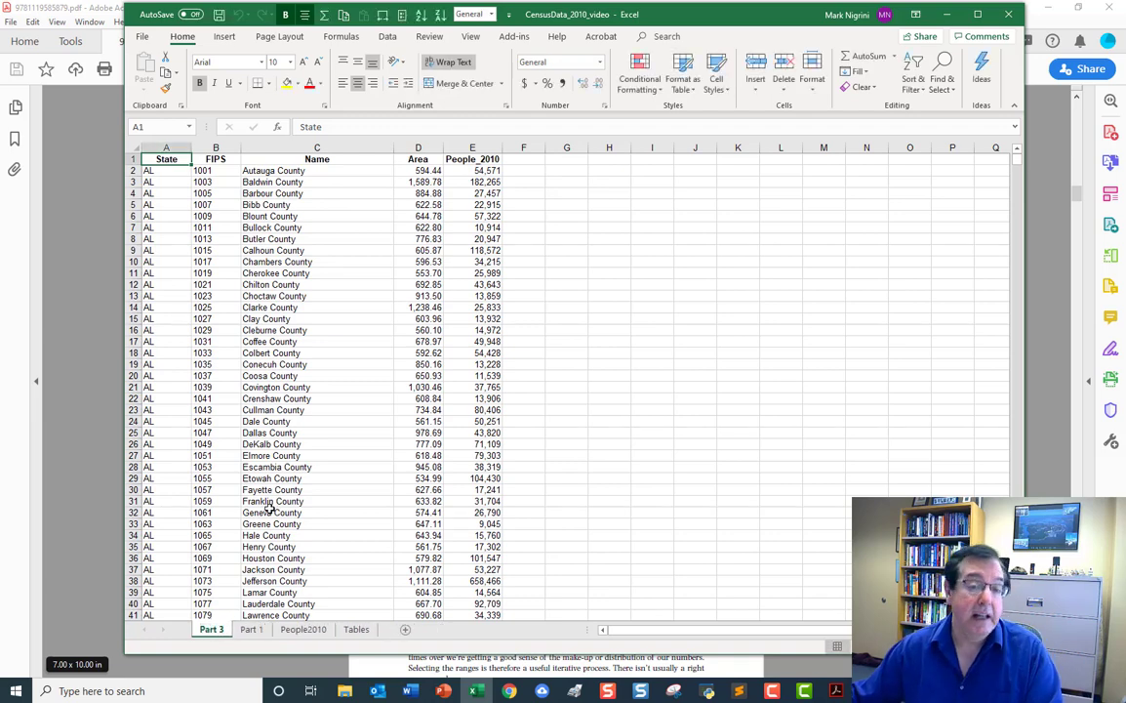
Set the width of column F on the Part 1 sheet to 12.
left_click(256, 629)
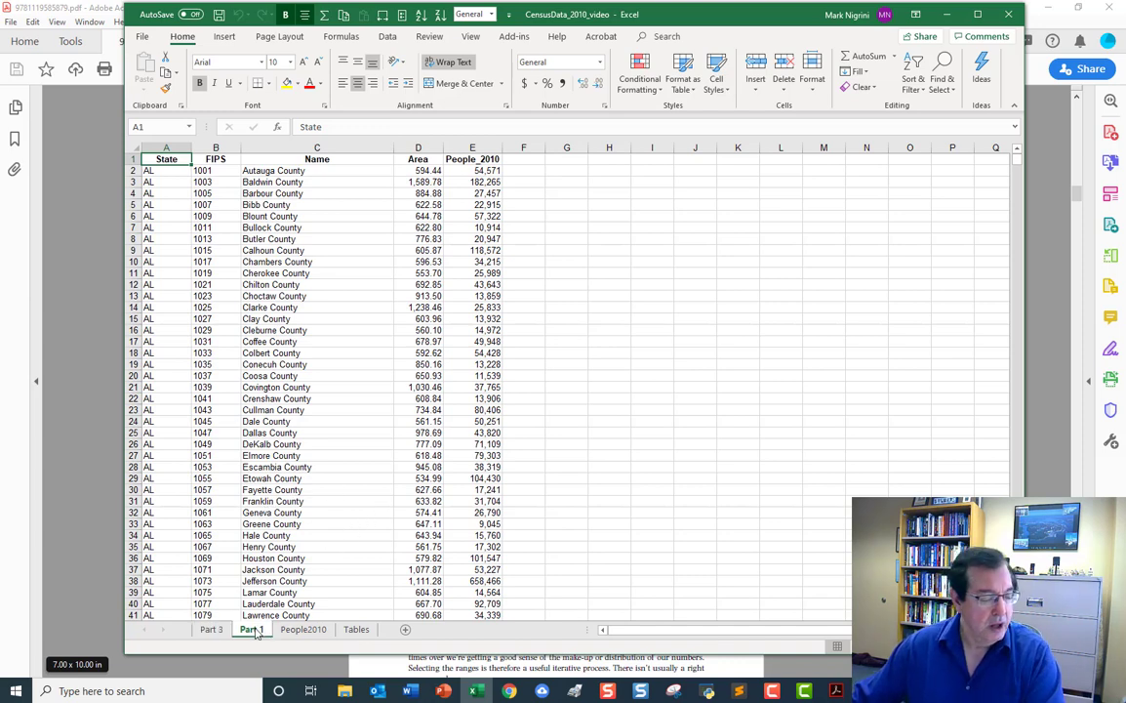
left_click(526, 148)
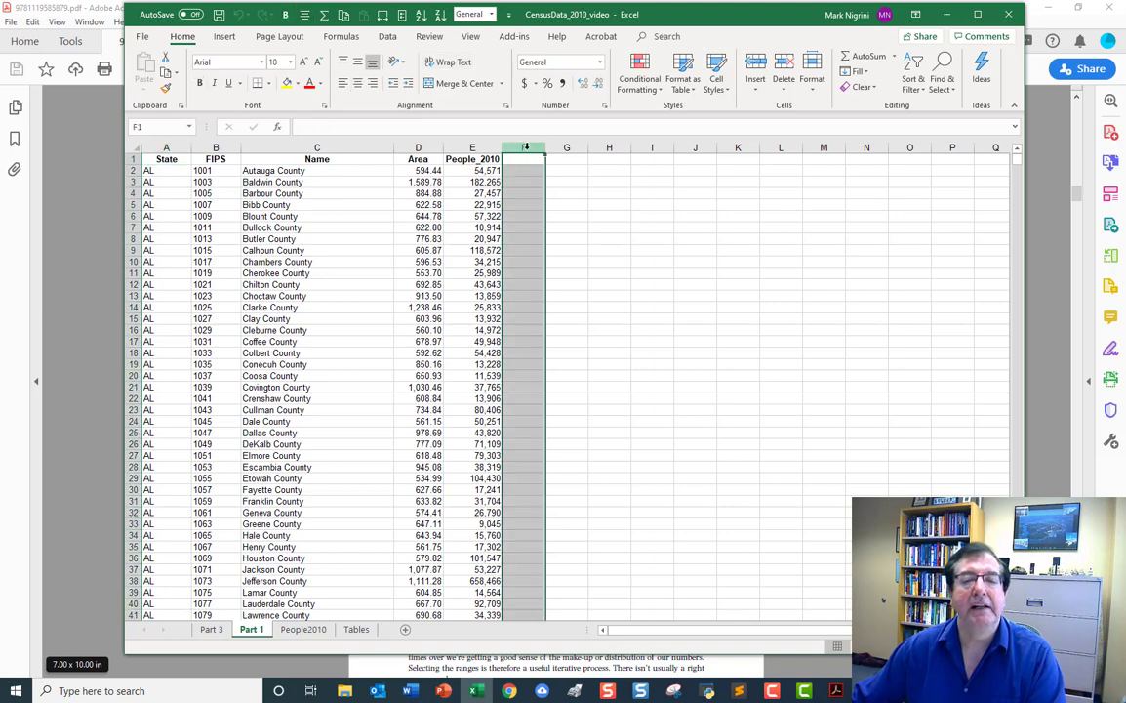
right_click(526, 147)
left_click(551, 279)
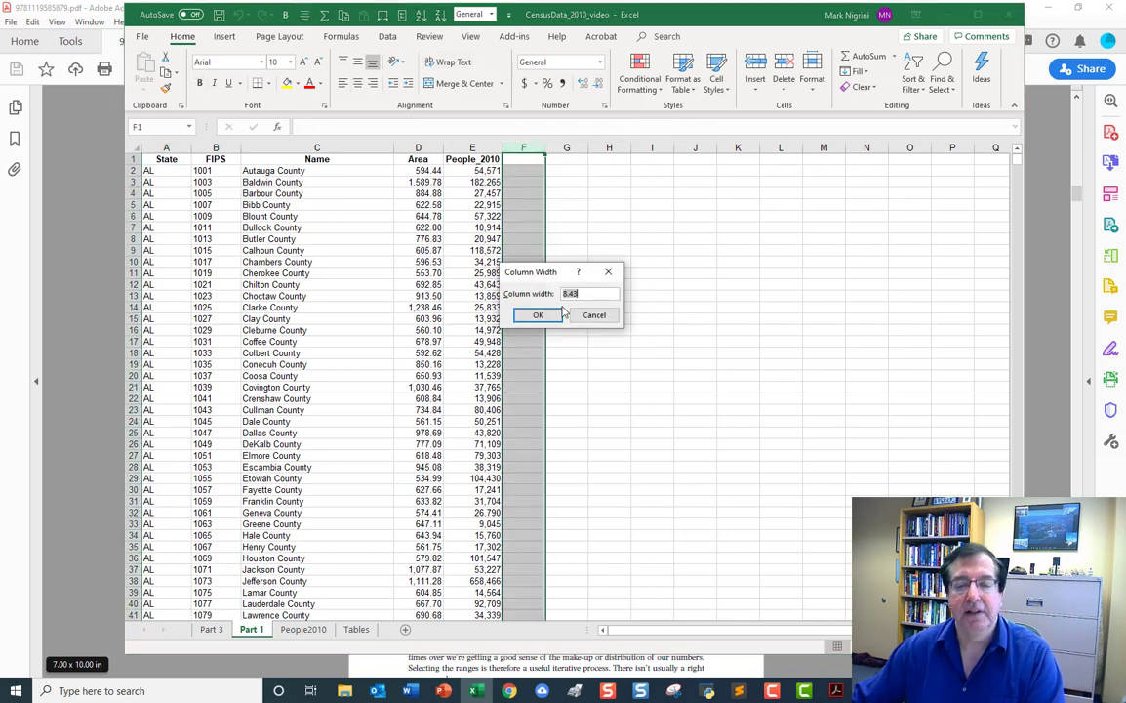
type("12")
left_click(537, 314)
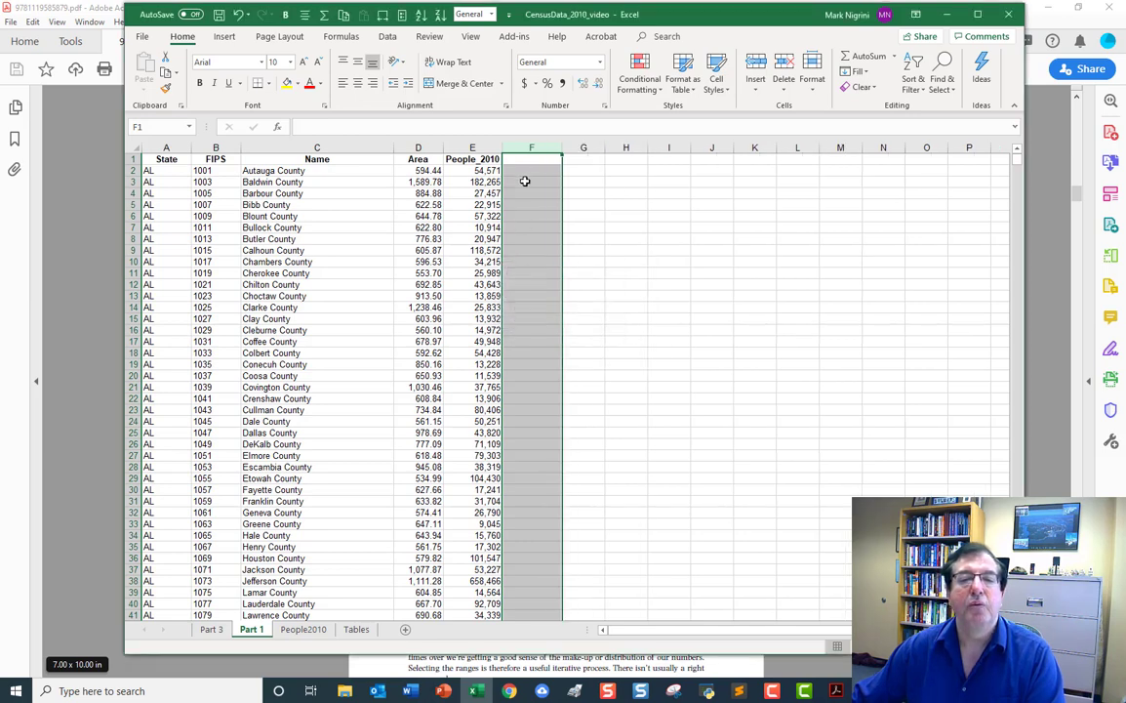
Enter the header Description in cell F1 and make it bold and centered.
left_click(520, 158)
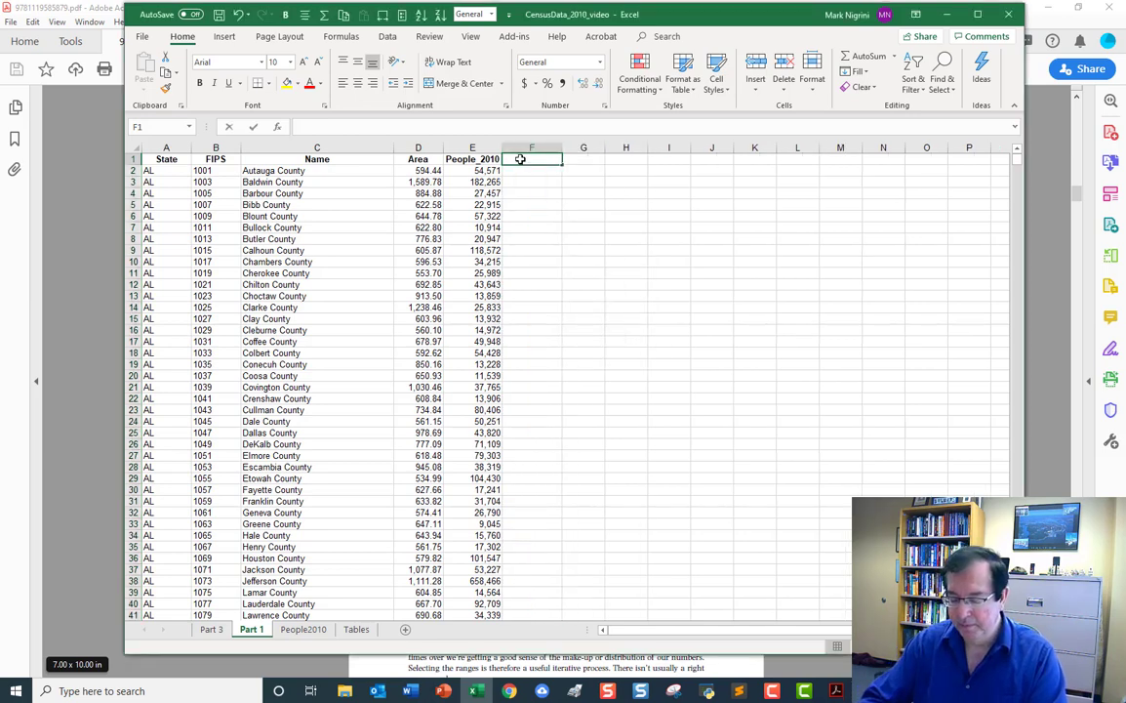
type("Descripti")
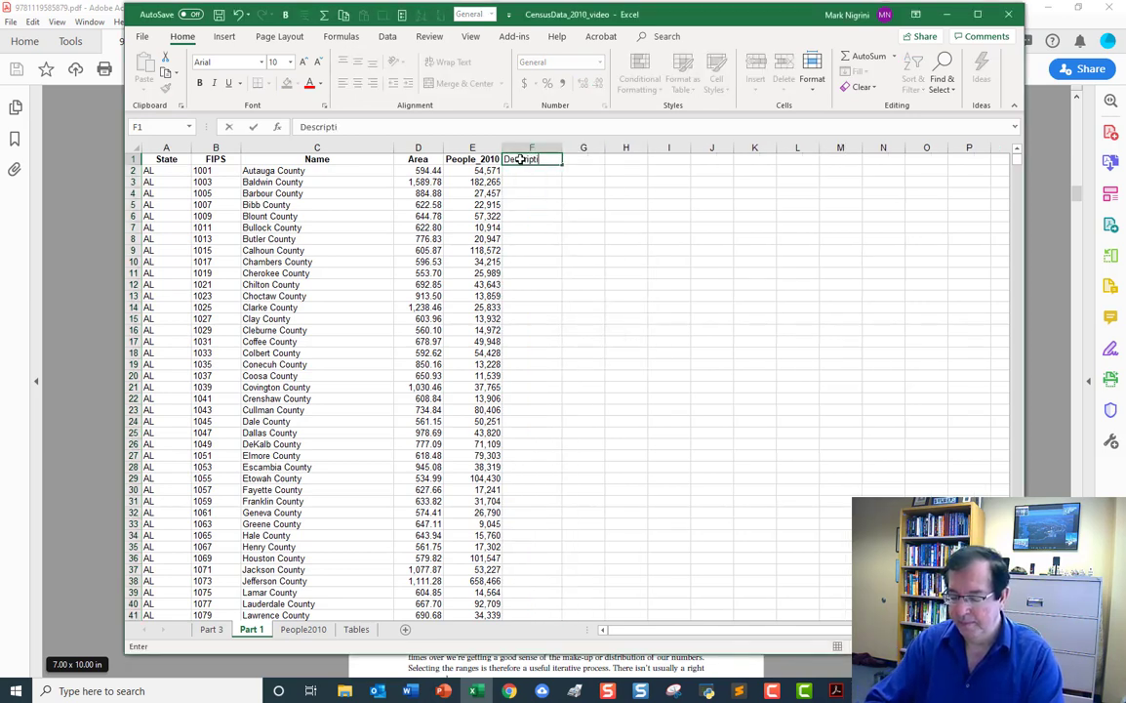
type("on")
key("Return")
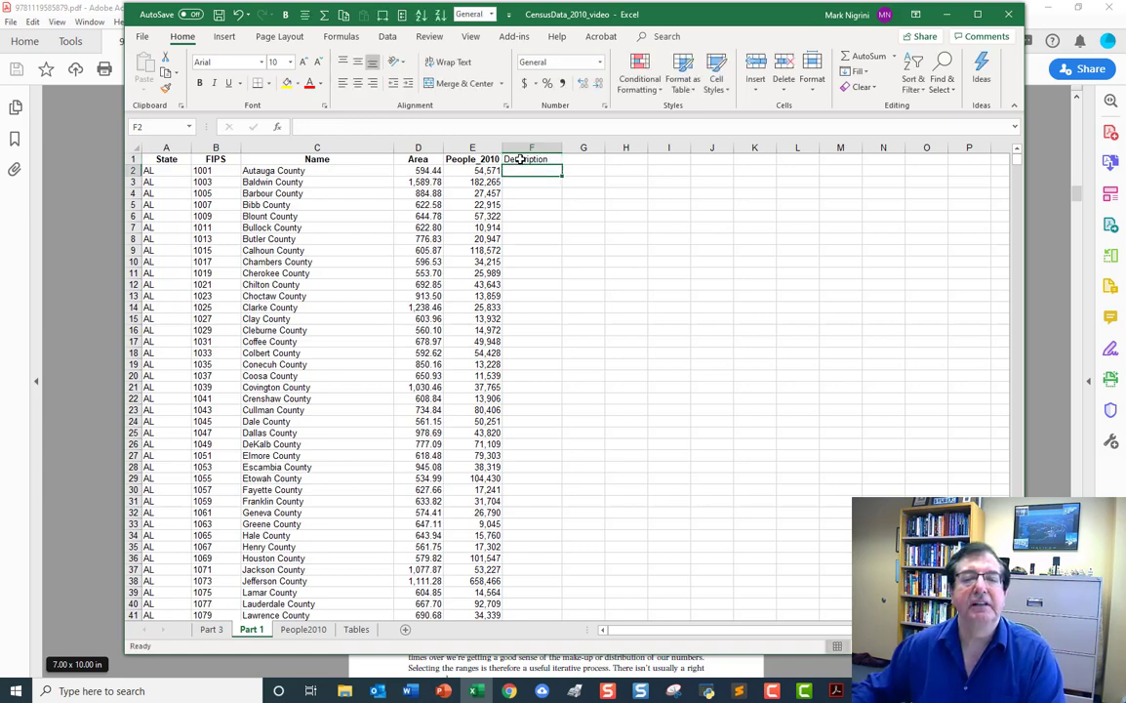
left_click(520, 159)
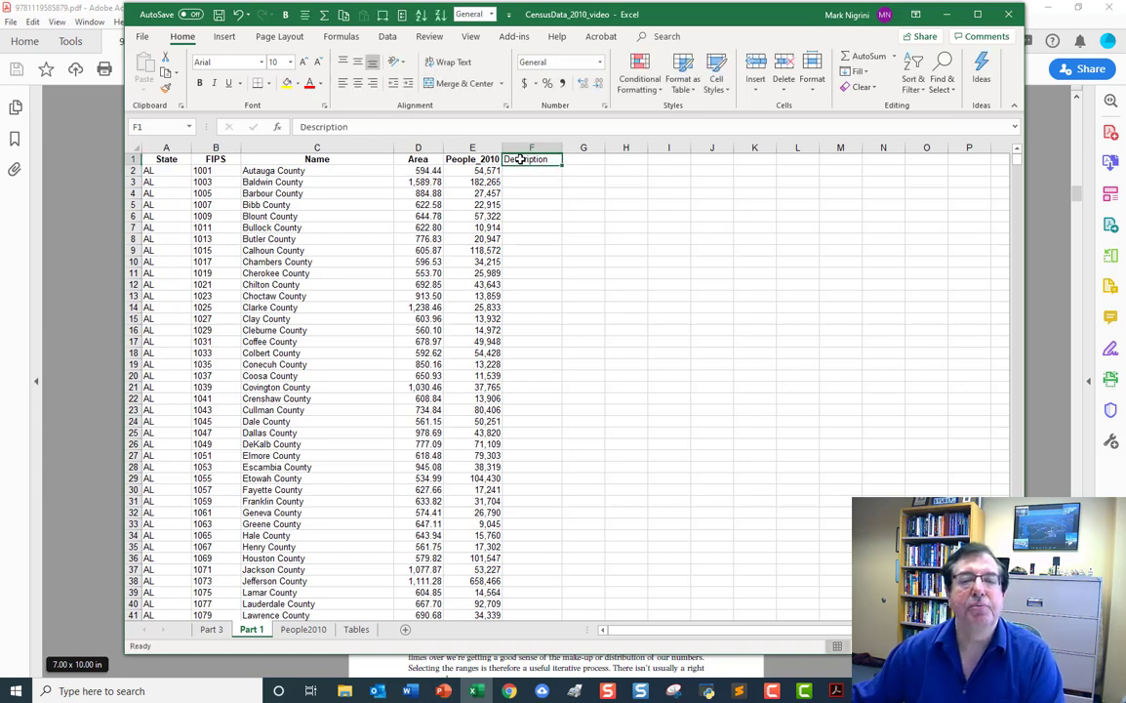
left_click(200, 84)
left_click(357, 83)
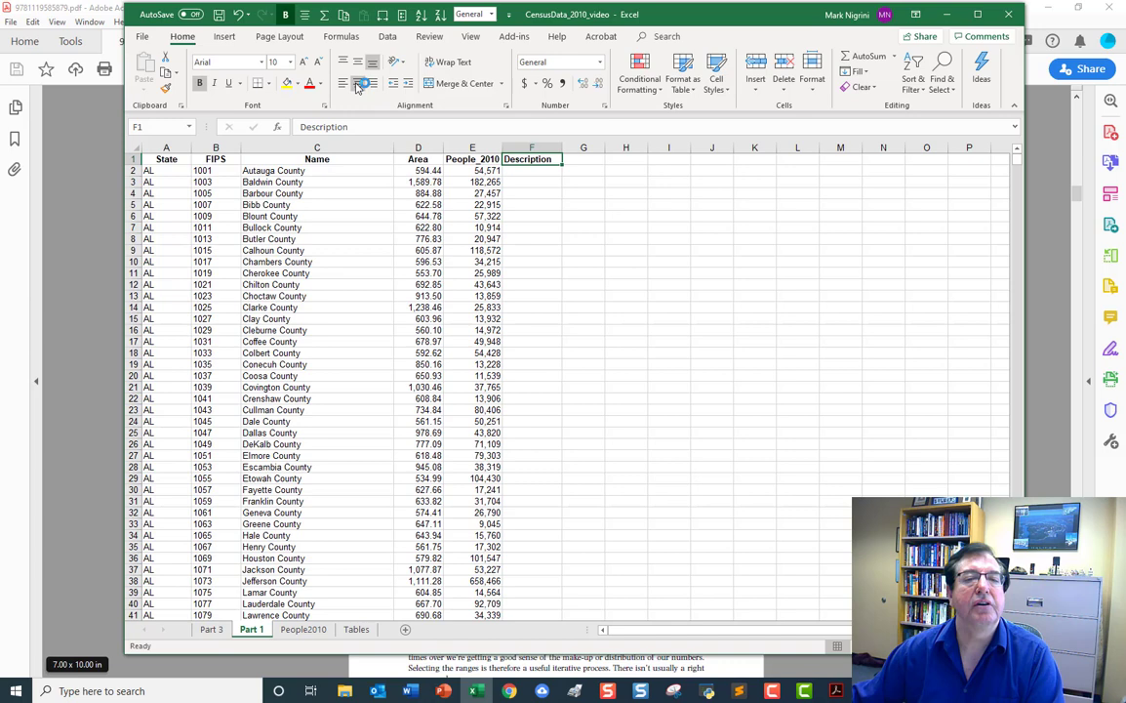
Copy the two tables in I1:J14 of the Tables sheet and paste them at cell I1 of the Part 1 sheet.
left_click(550, 173)
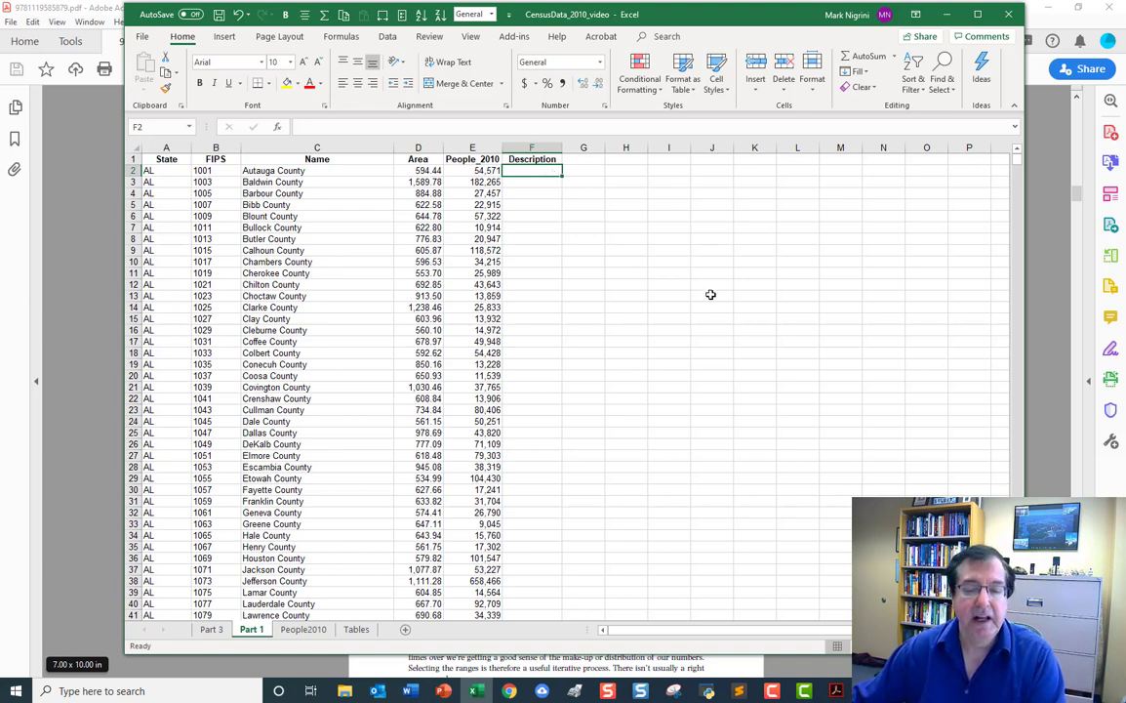
left_click(357, 630)
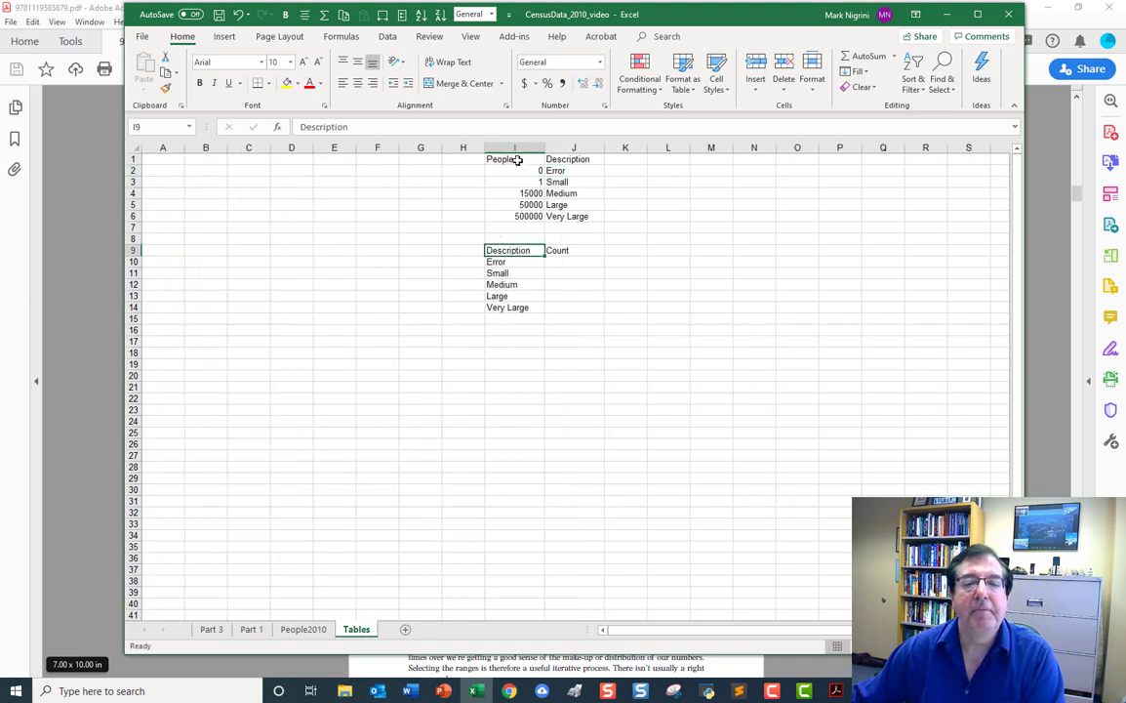
left_click_drag(517, 159, 562, 306)
right_click(557, 276)
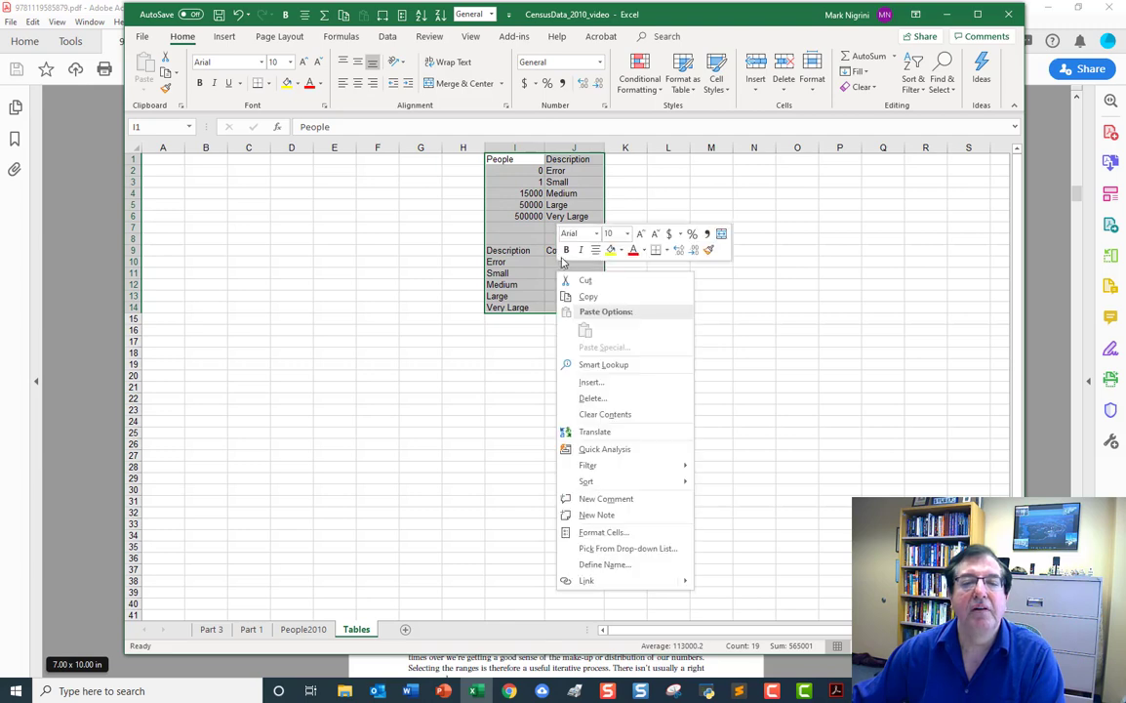
left_click(600, 300)
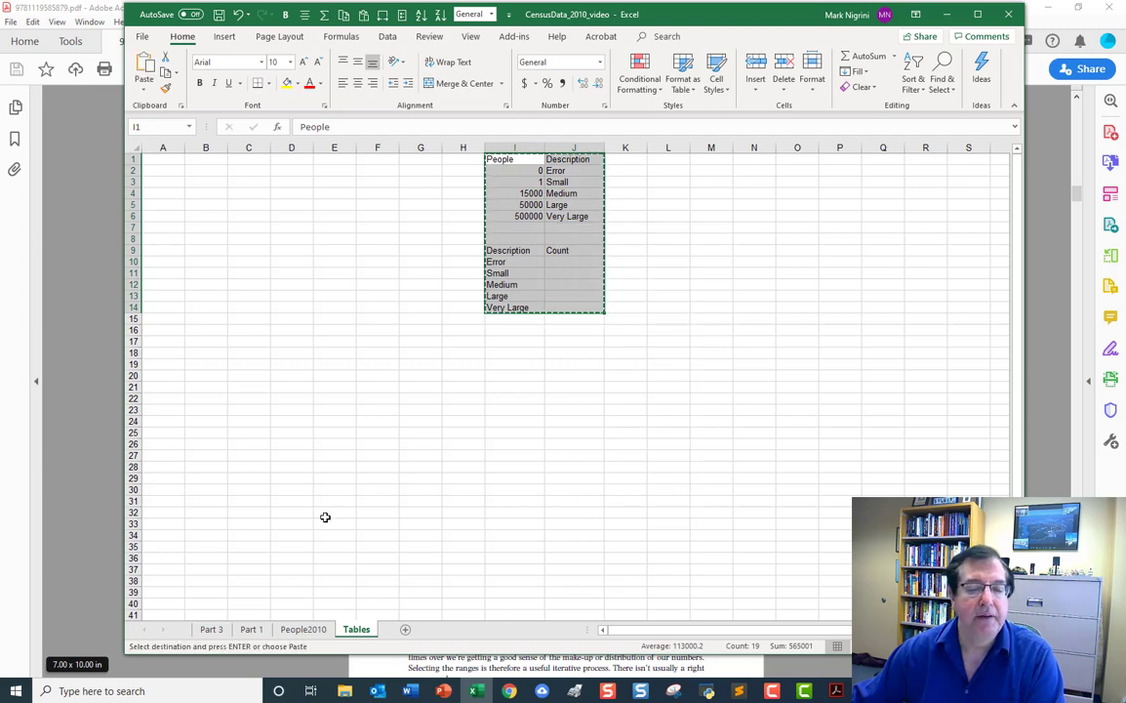
left_click(252, 629)
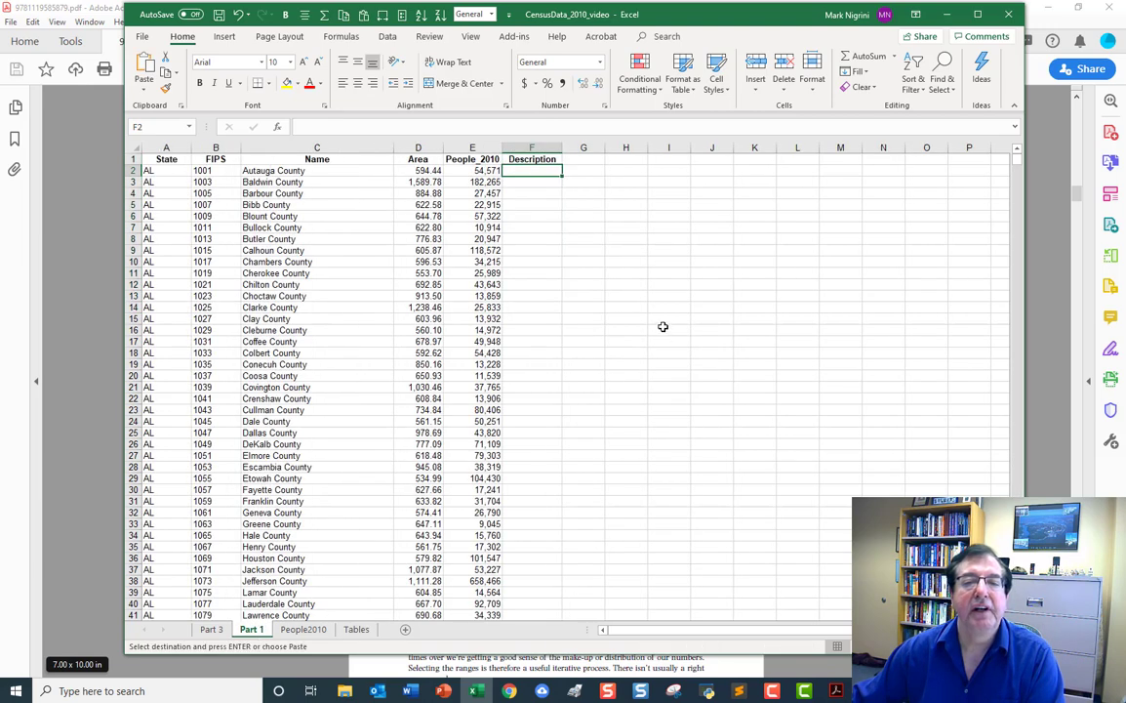
left_click(672, 158)
right_click(673, 158)
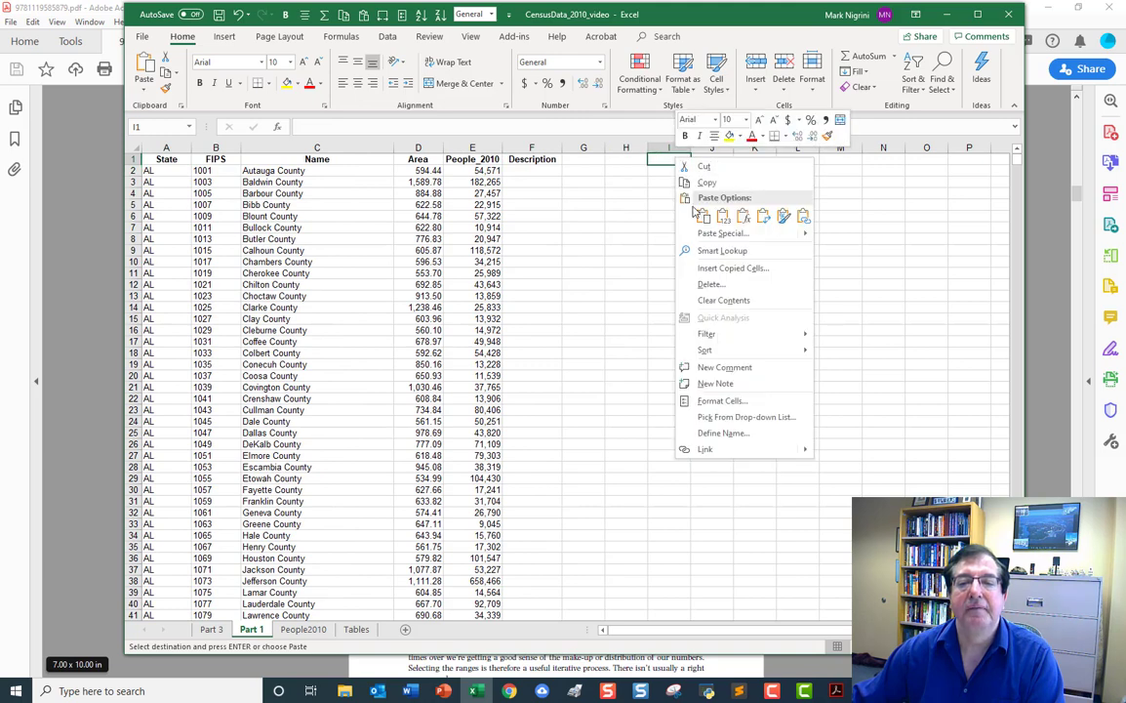
left_click(699, 216)
Set the width of columns I and J on the Part 1 sheet to 12.
left_click_drag(677, 149, 704, 149)
right_click(678, 148)
left_click(704, 294)
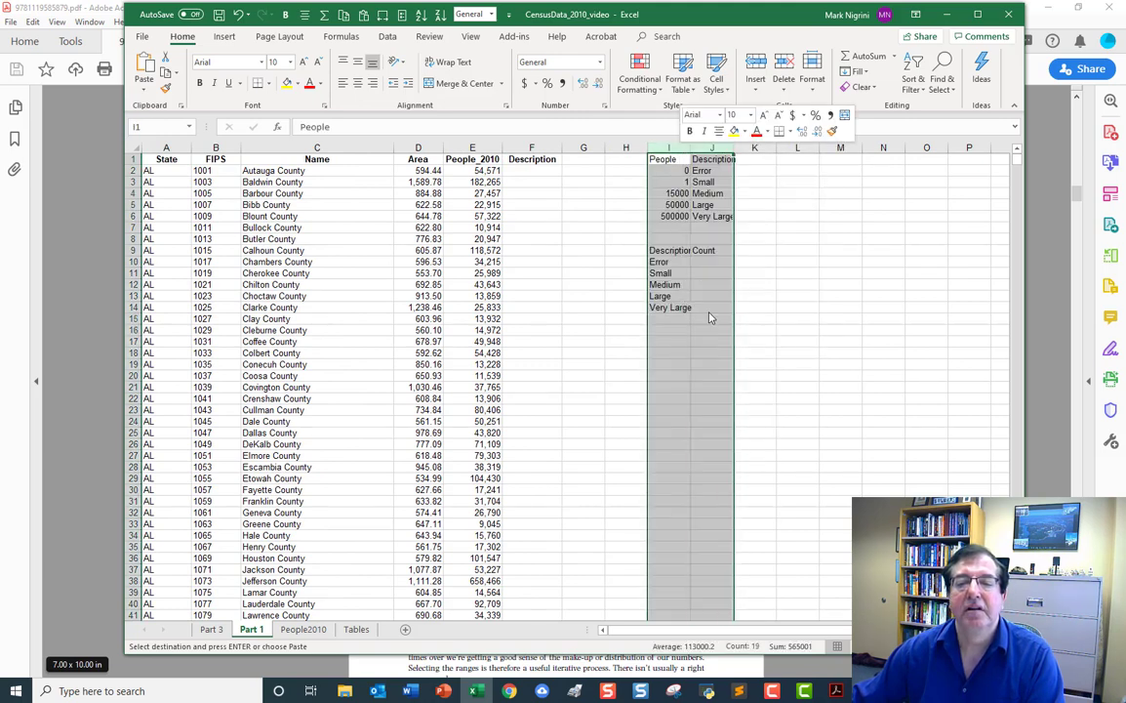
type("12")
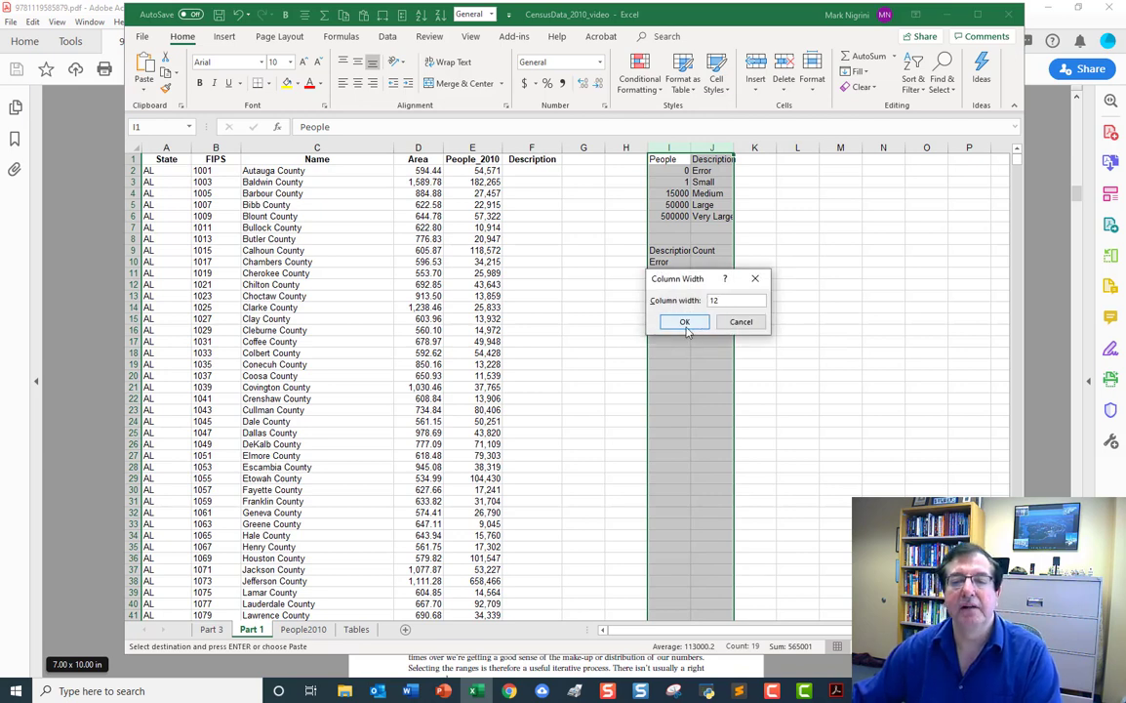
left_click(684, 321)
Make the headers of both tables bold, in I1:J1 and I9:J9 of the Part 1 sheet.
left_click_drag(681, 163, 727, 160)
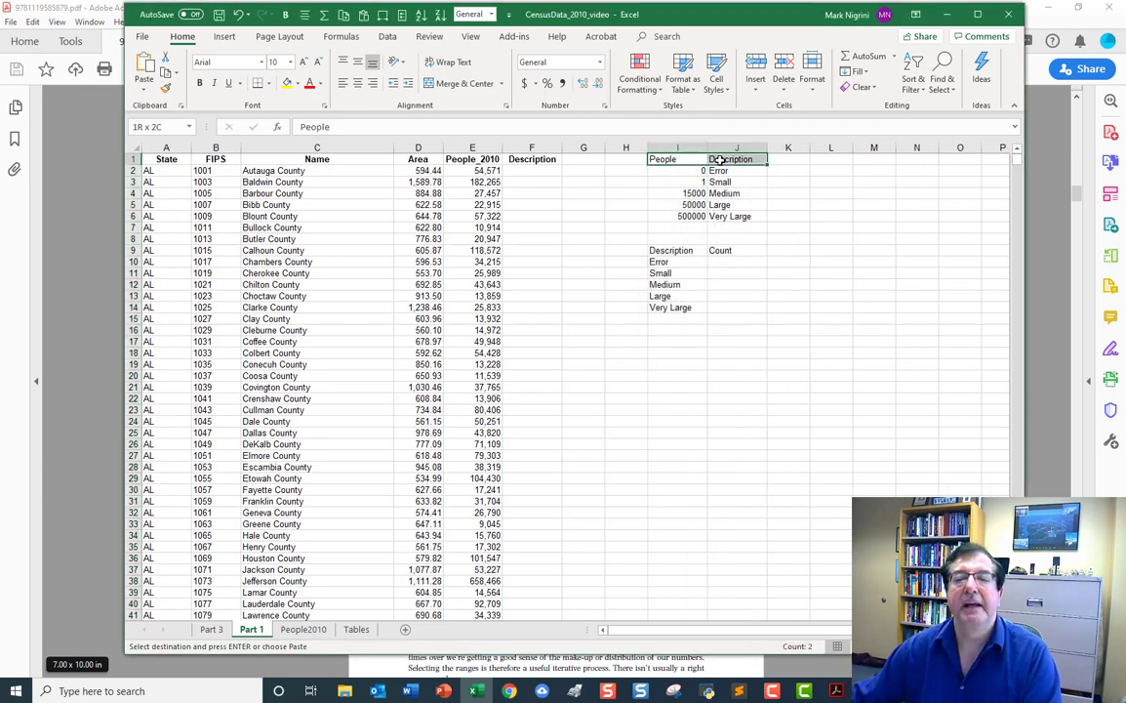
left_click(200, 86)
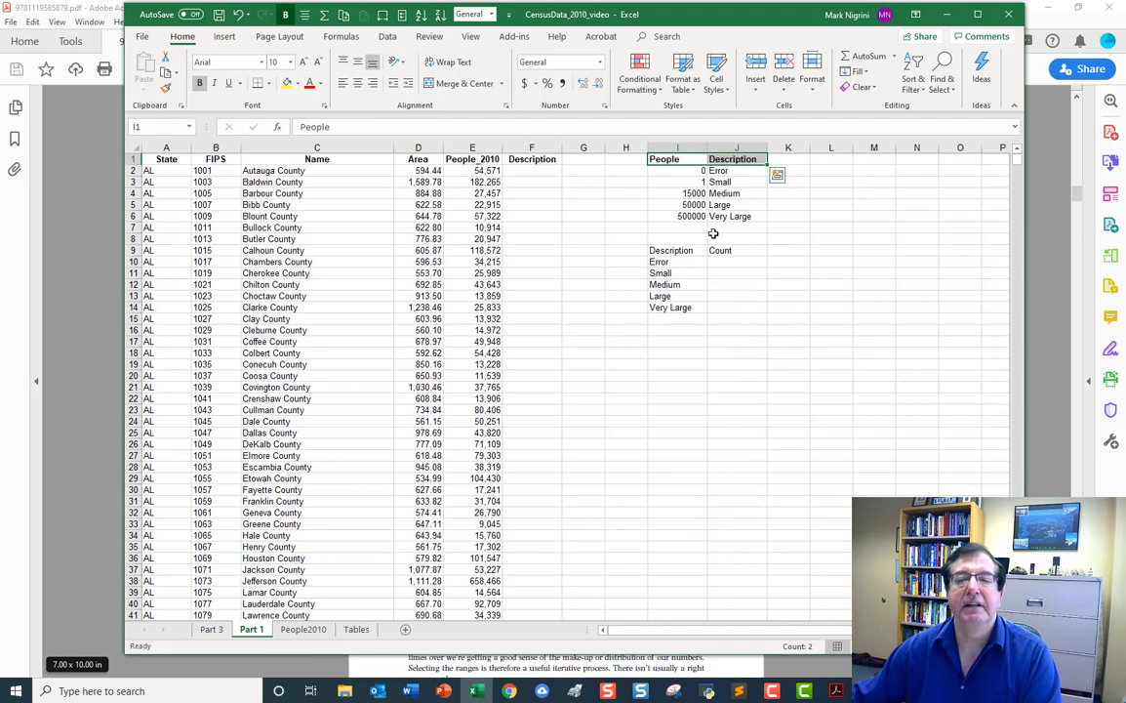
left_click_drag(664, 250, 723, 249)
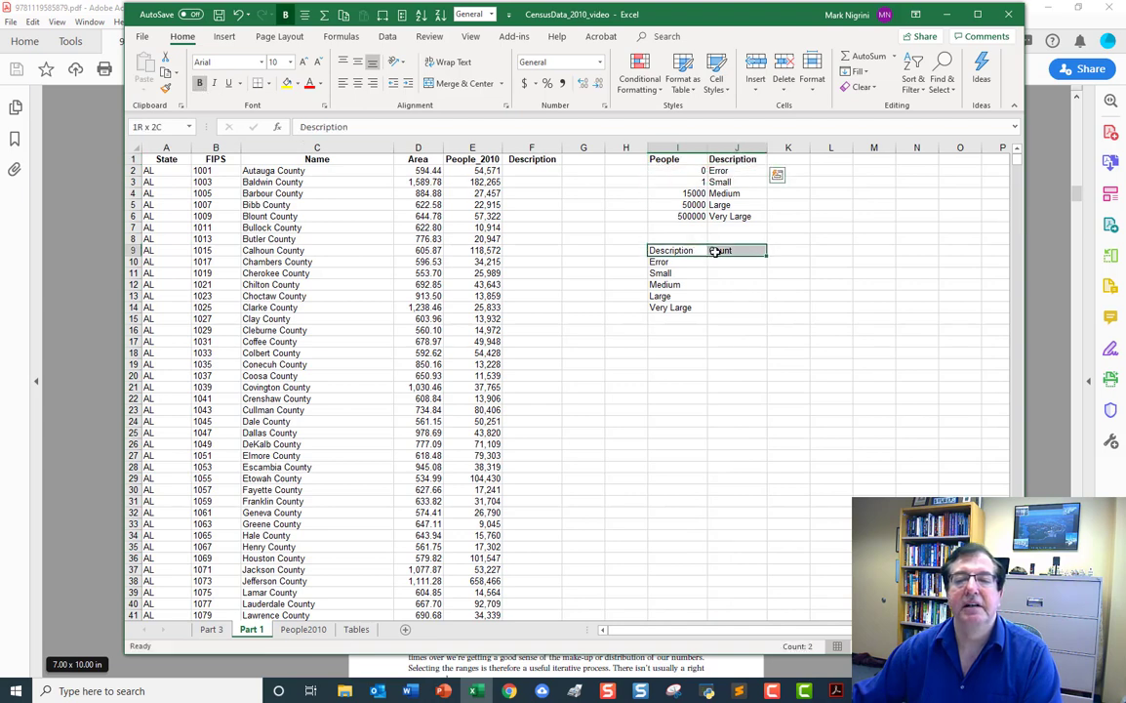
left_click(199, 84)
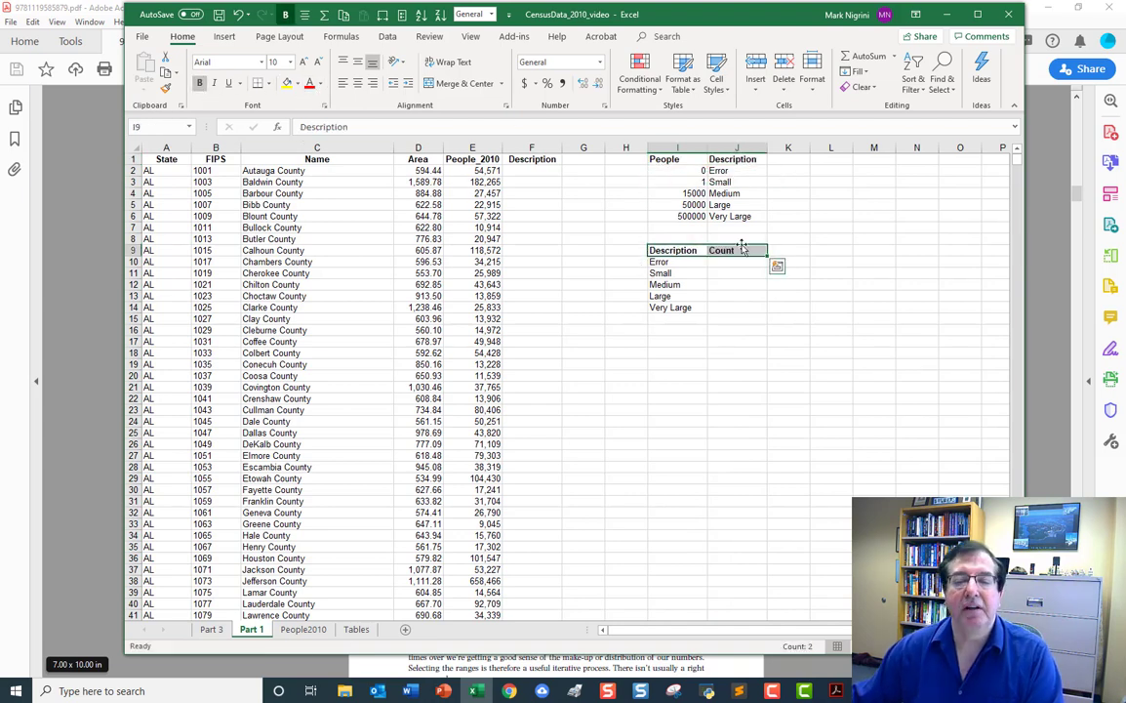
Examine how the population in E2 relates to the descriptions in J2:J6 that can fill cell F2.
left_click(548, 204)
left_click(536, 171)
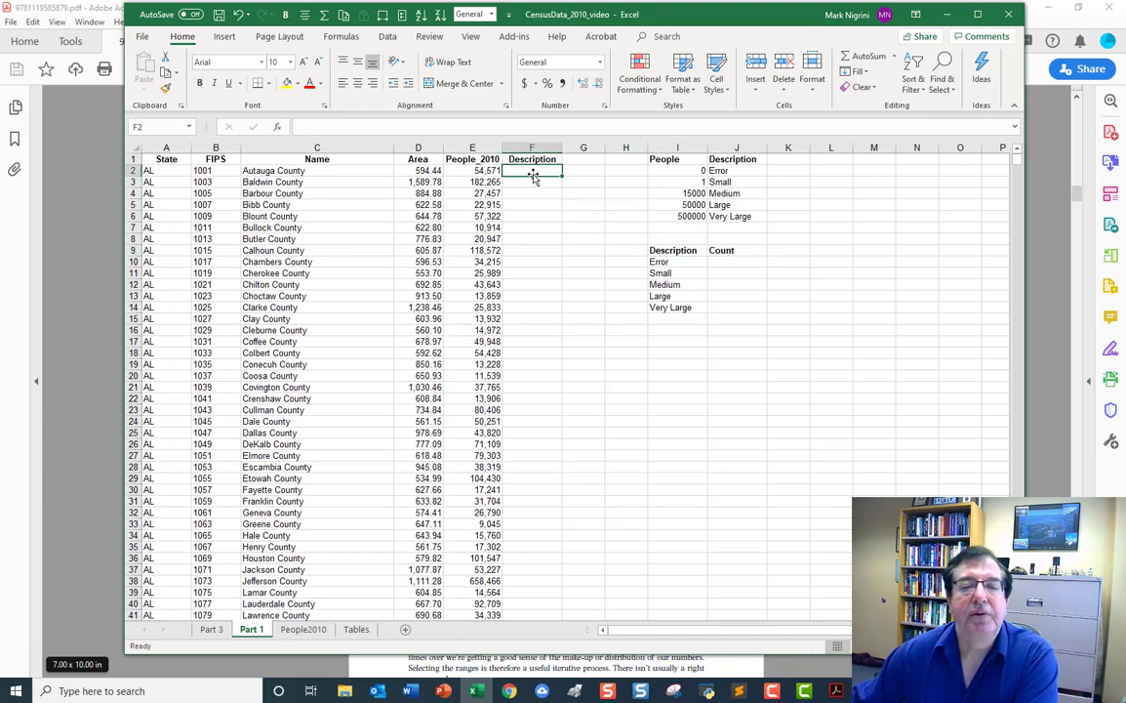
left_click(479, 171)
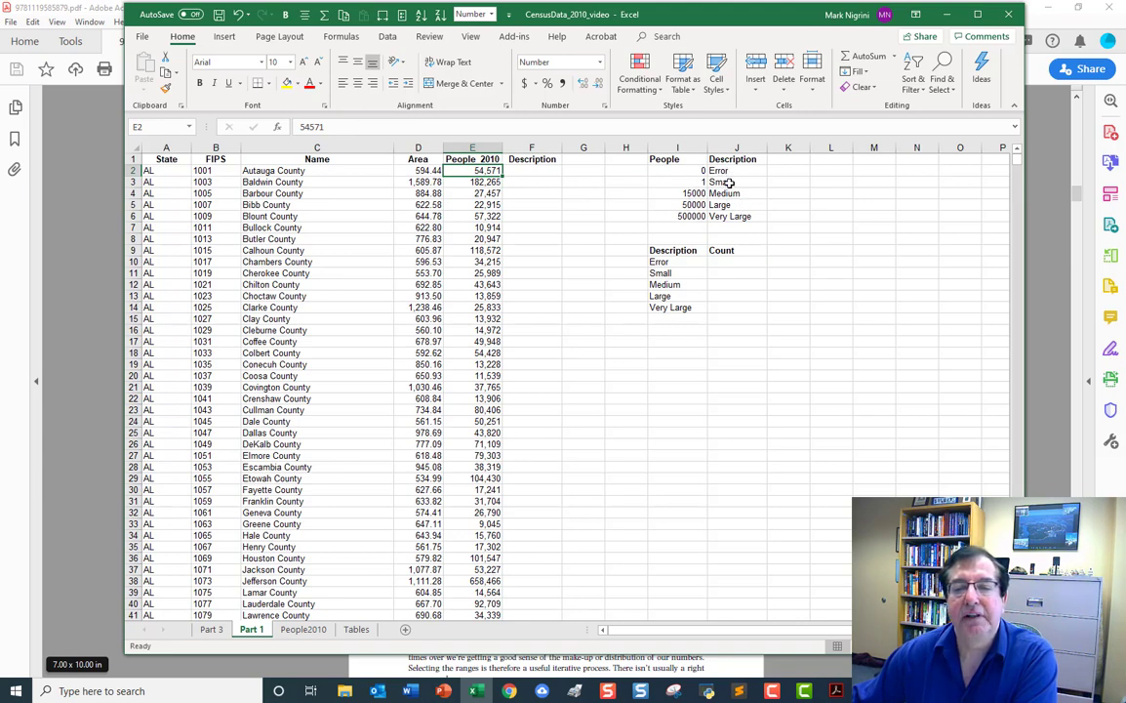
left_click(534, 183)
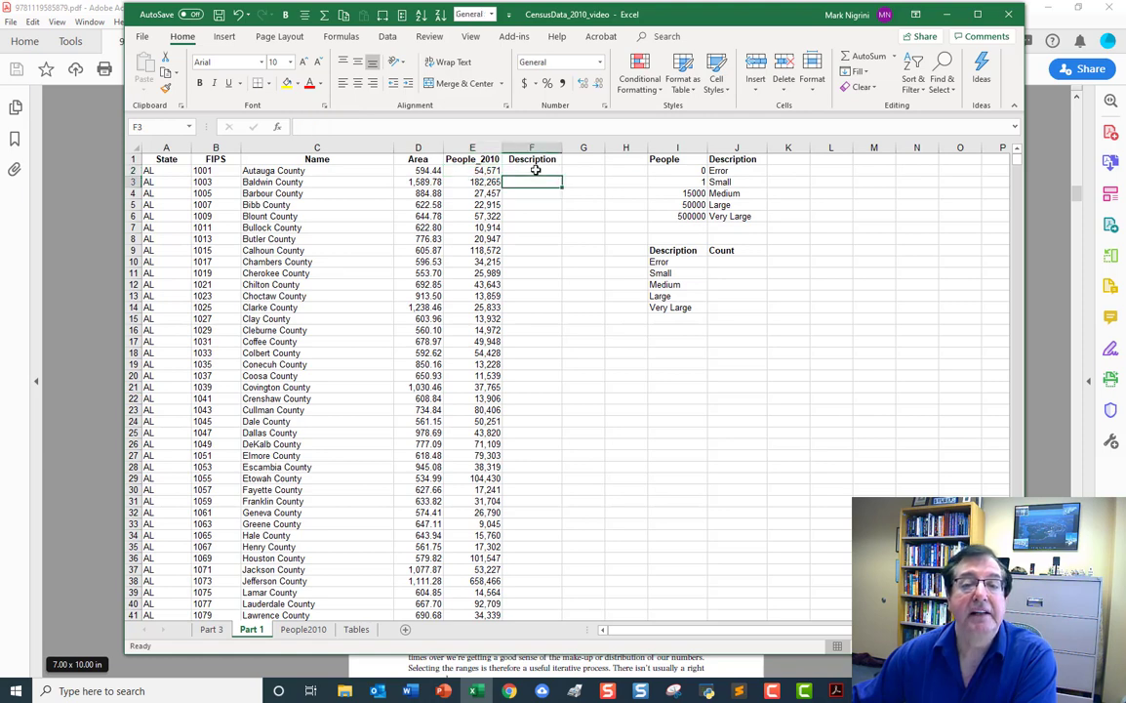
left_click(535, 169)
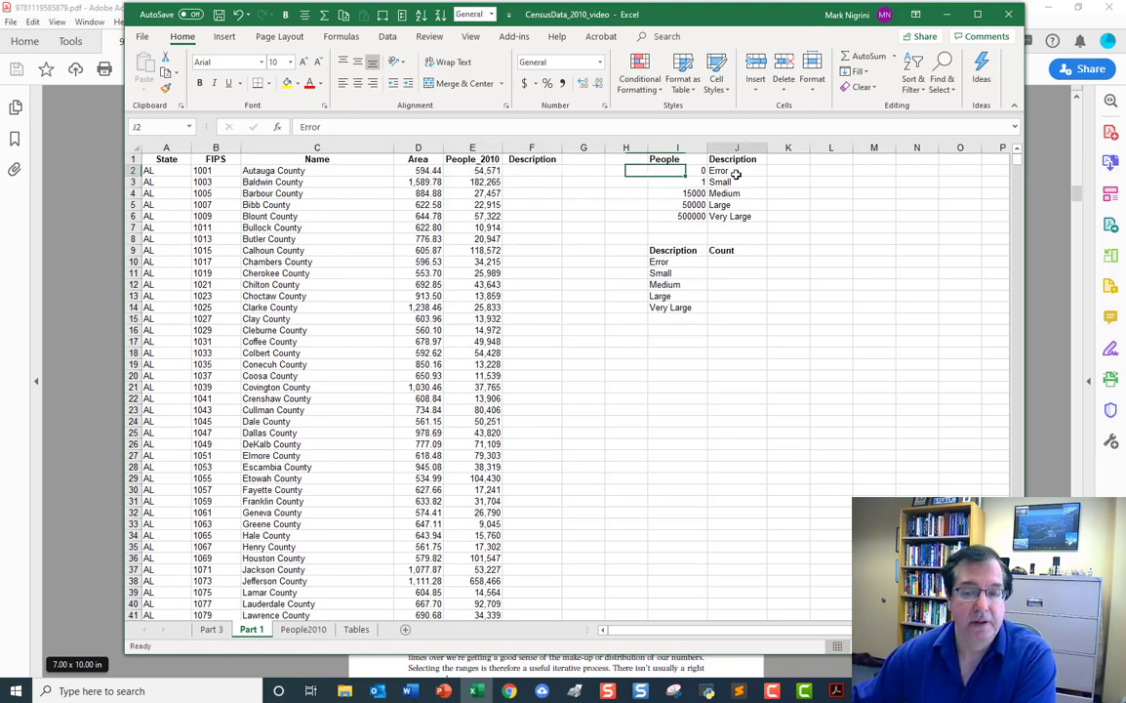
left_click_drag(727, 171, 742, 216)
left_click(532, 172)
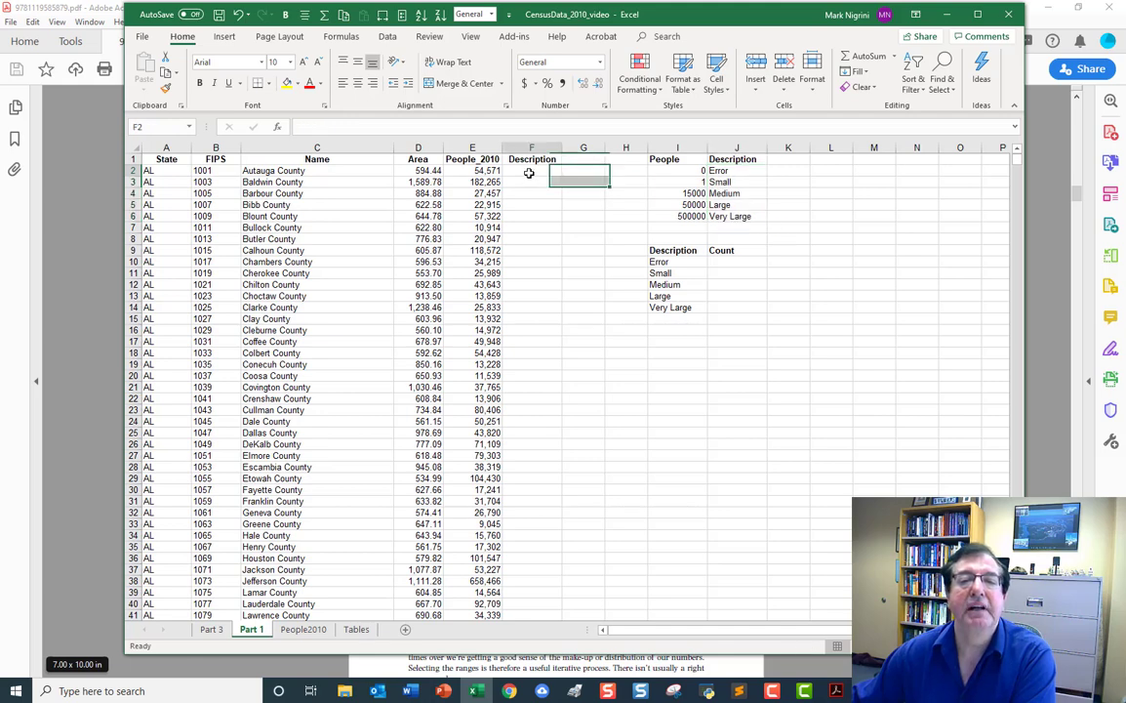
left_click_drag(736, 172, 739, 215)
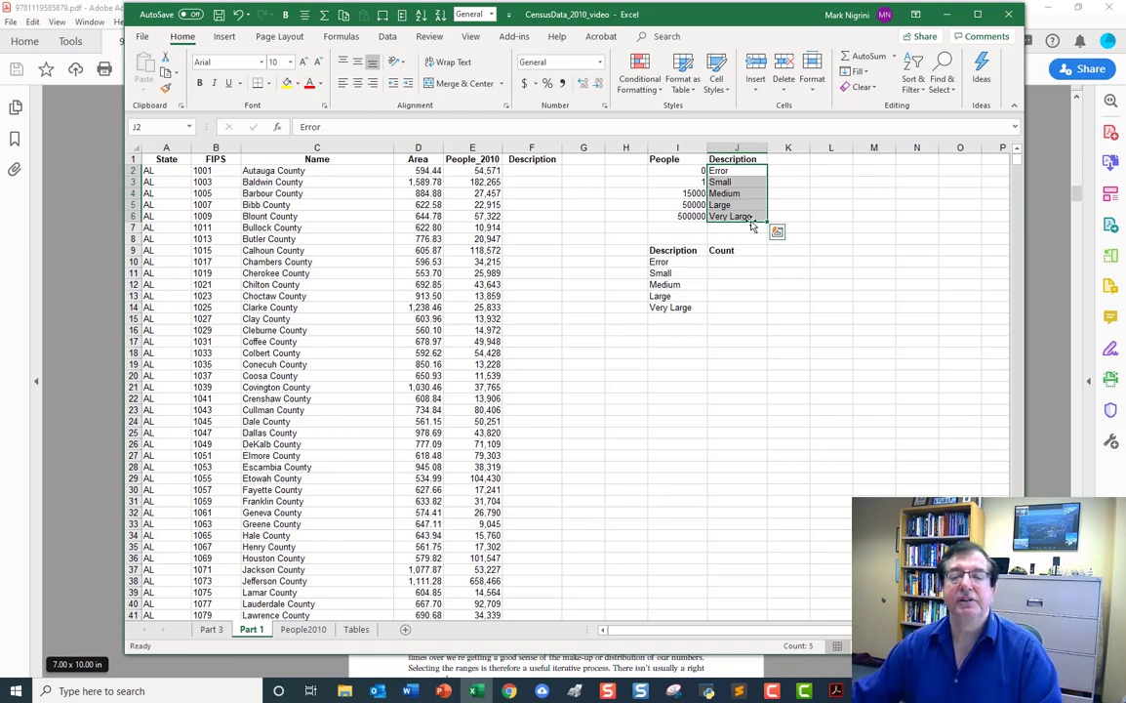
left_click(545, 170)
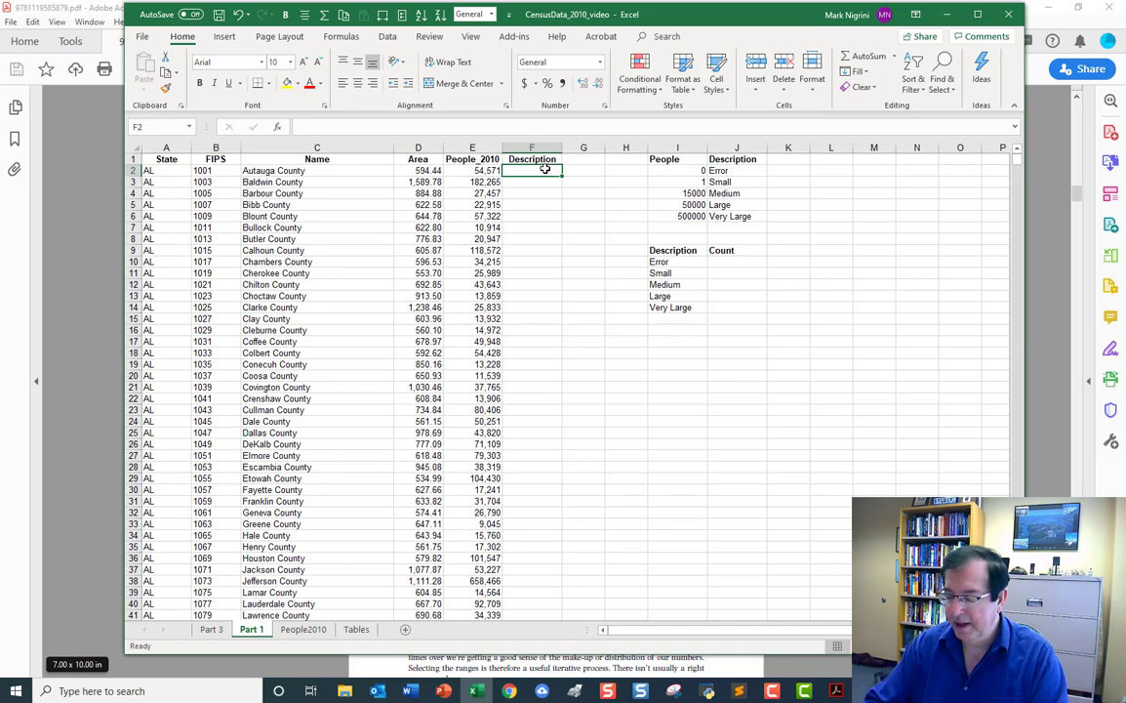
type("=")
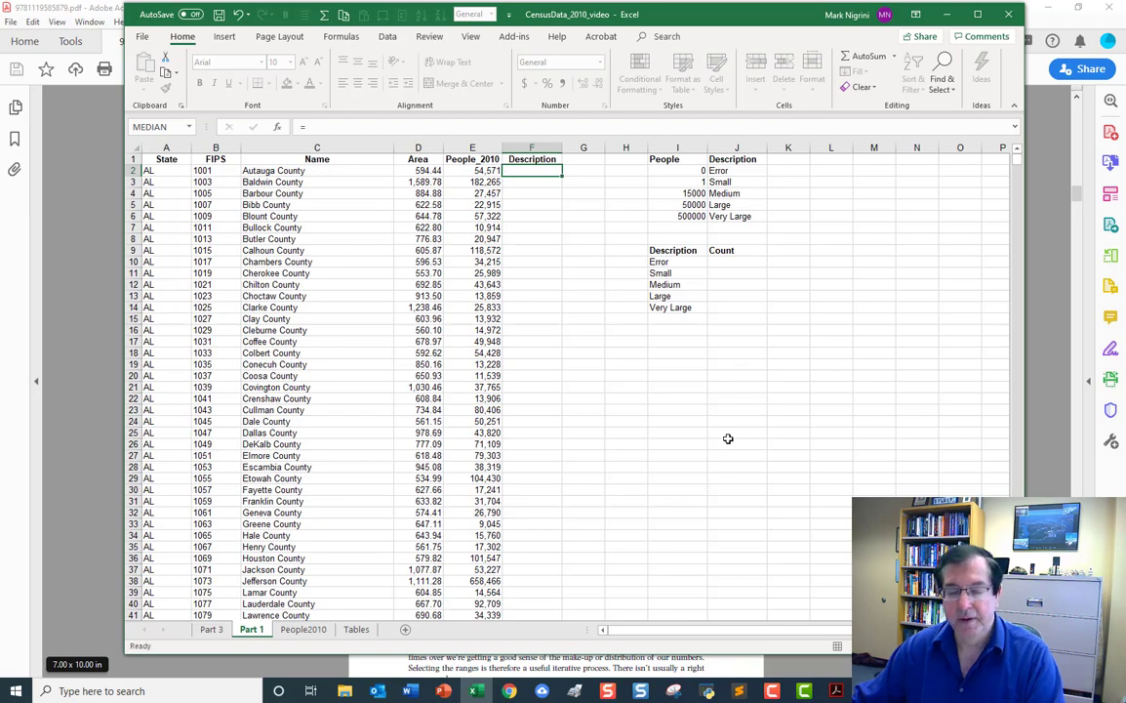
key("Escape")
Start a VLOOKUP formula in cell F2 with the population in E2 as the lookup value.
scroll(566, 380, "up", 3)
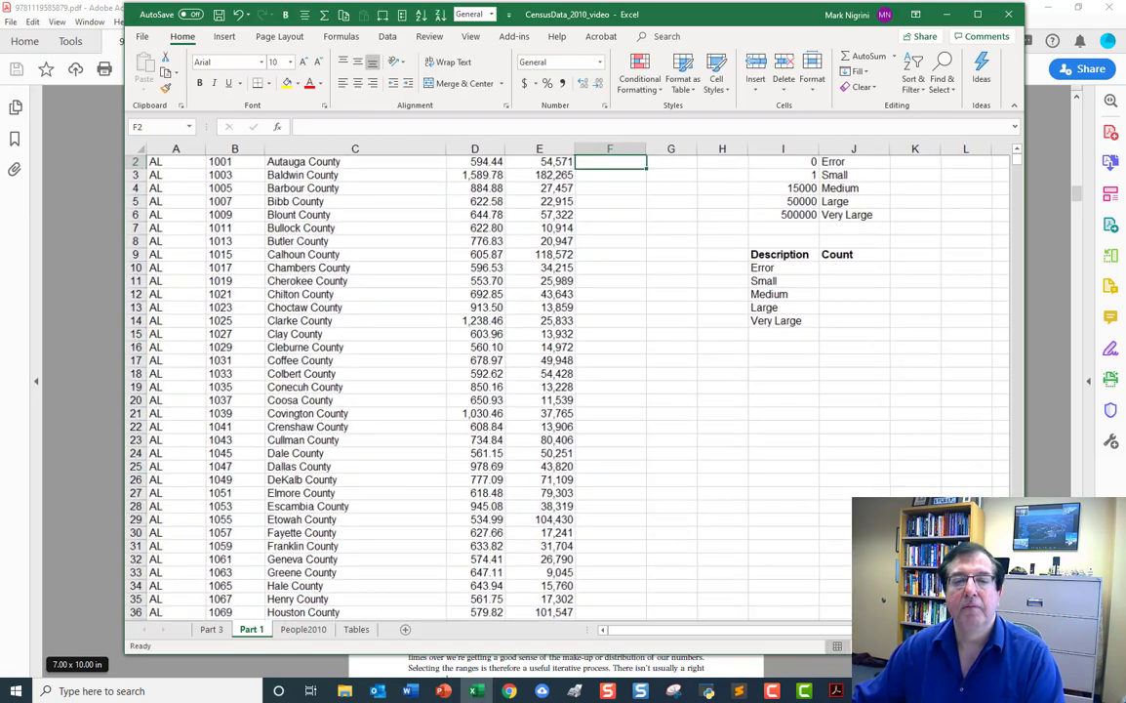
scroll(822, 462, "right", 1)
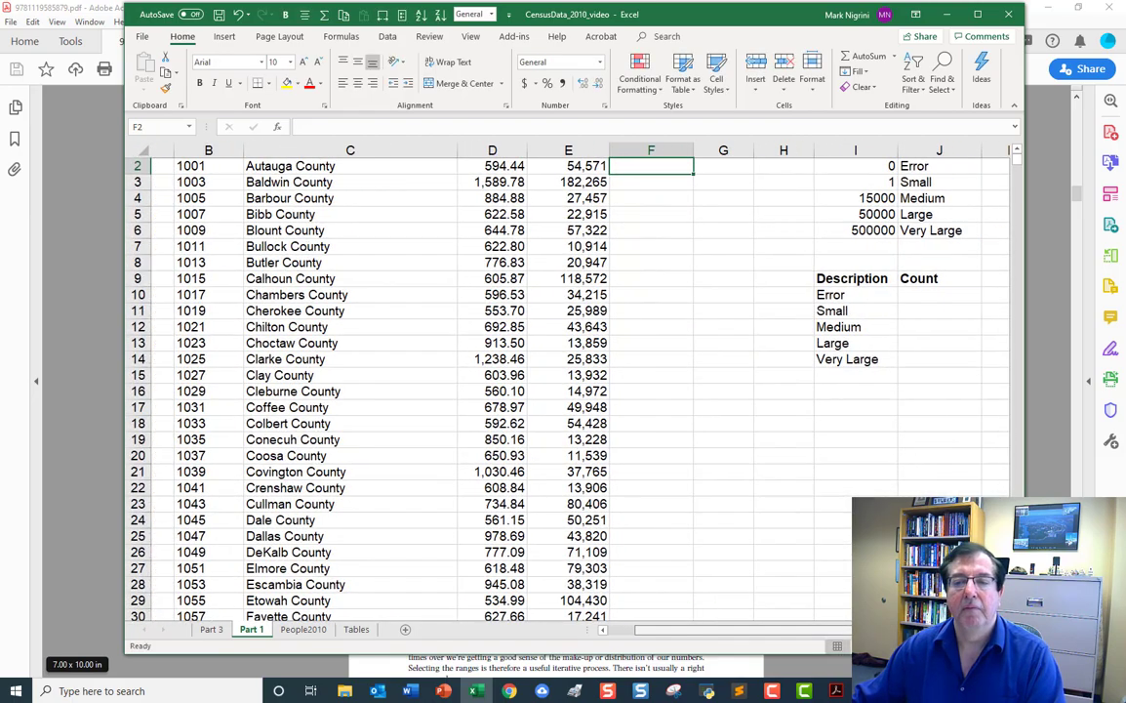
scroll(825, 465, "up", 1)
left_click(629, 233)
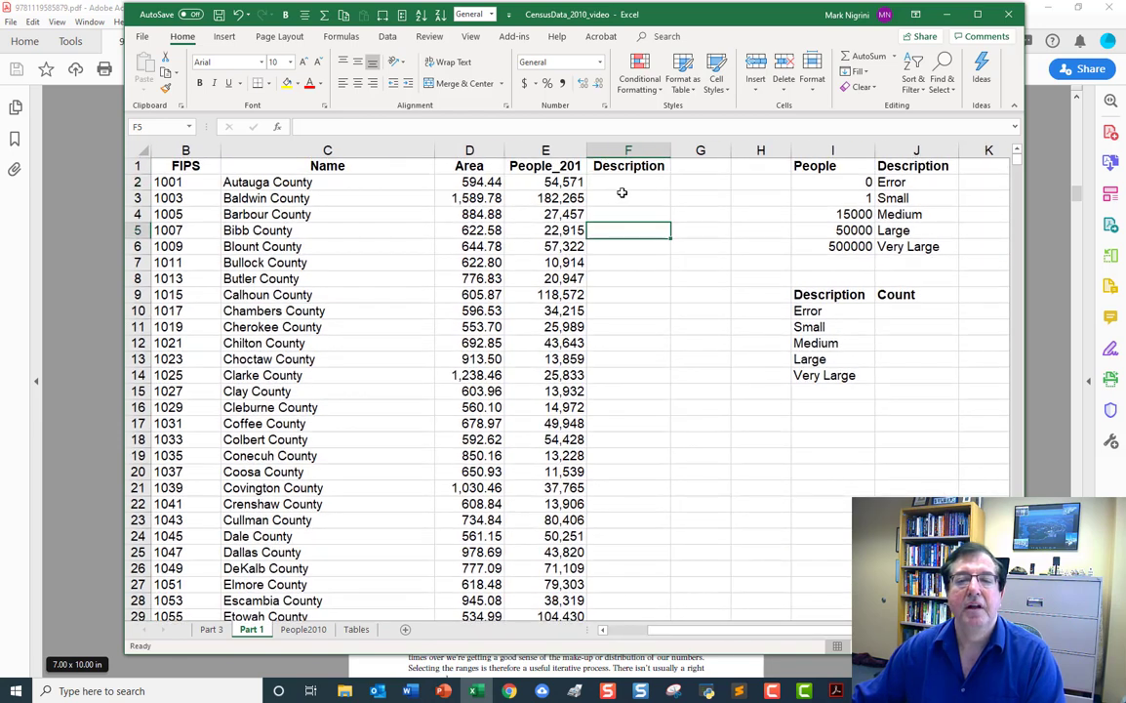
left_click(622, 180)
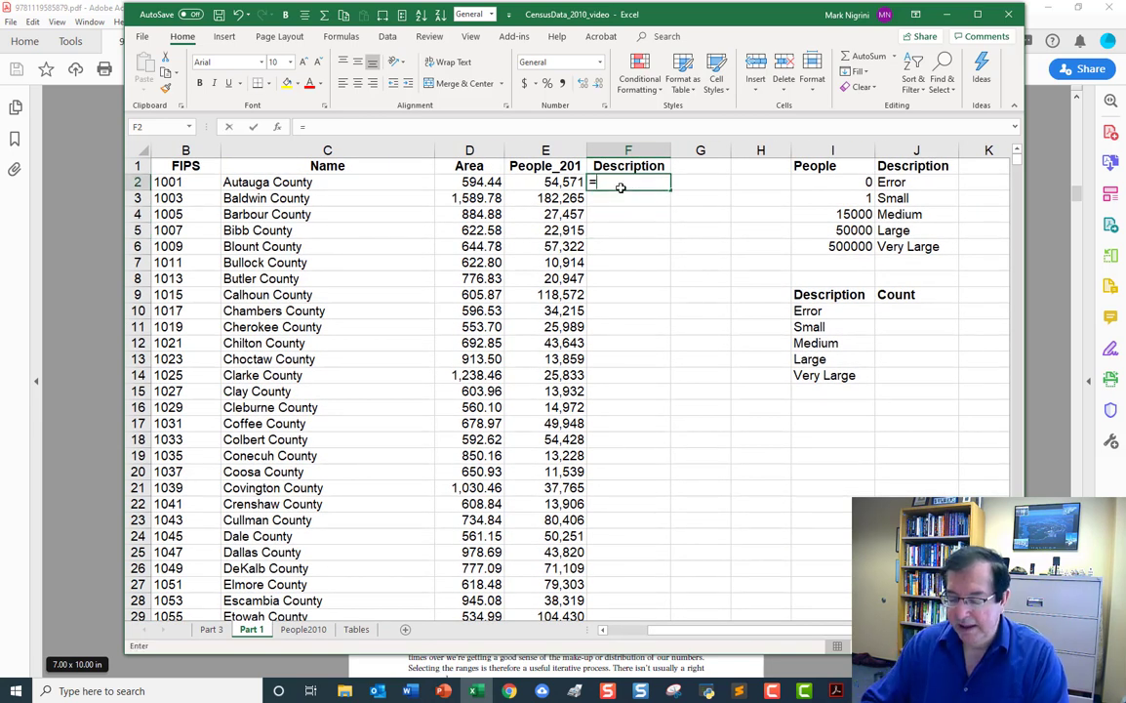
type("=VLOOKUP")
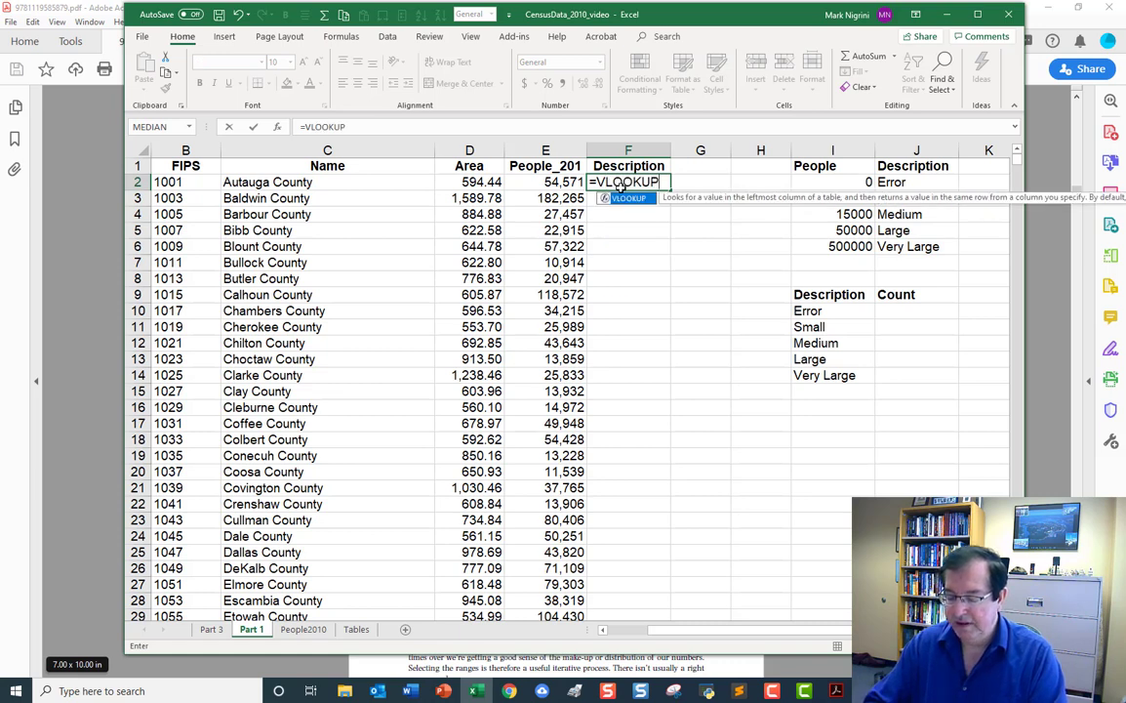
type("(")
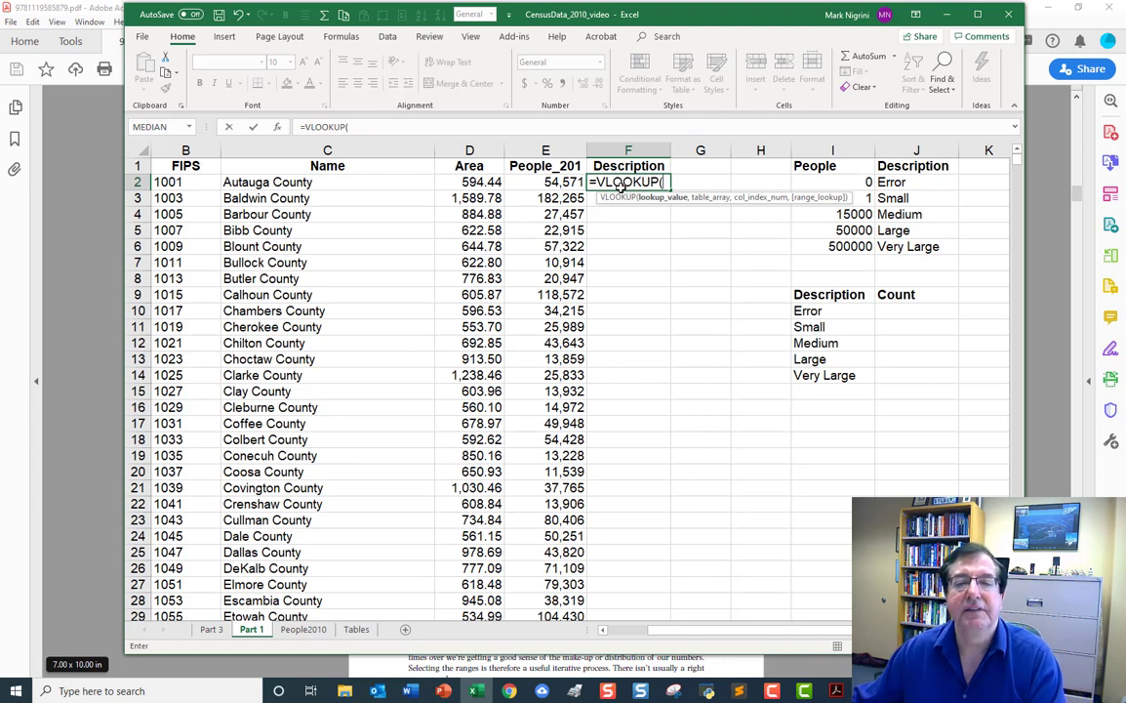
left_click(536, 183)
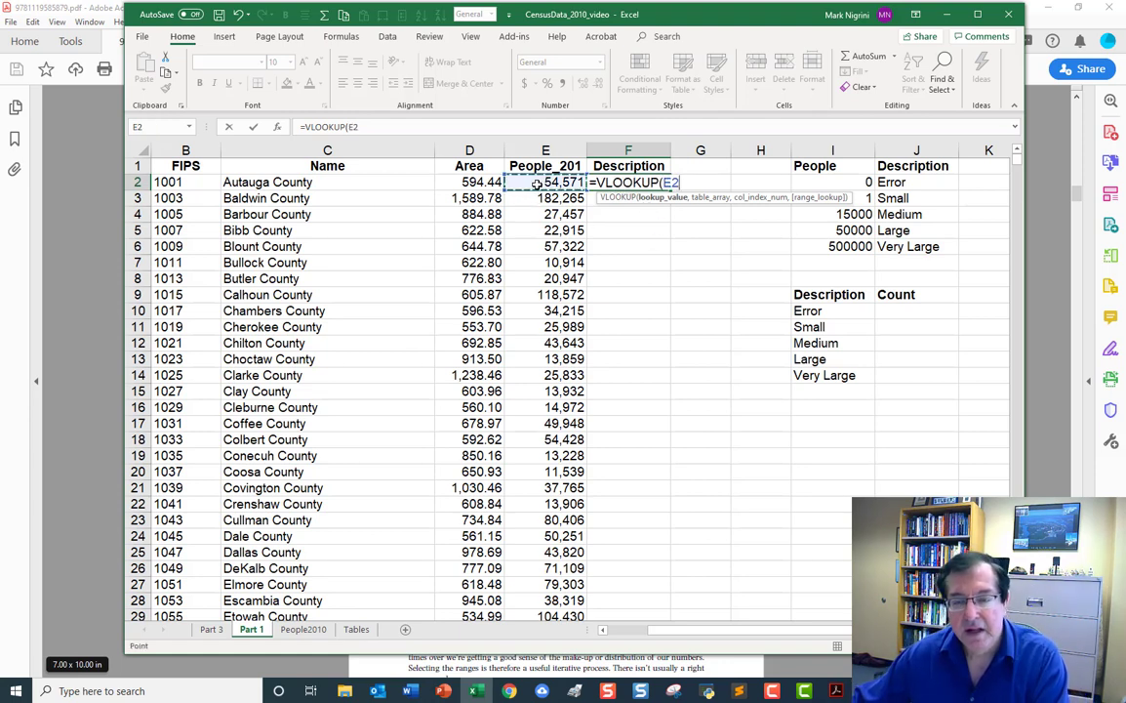
type(",")
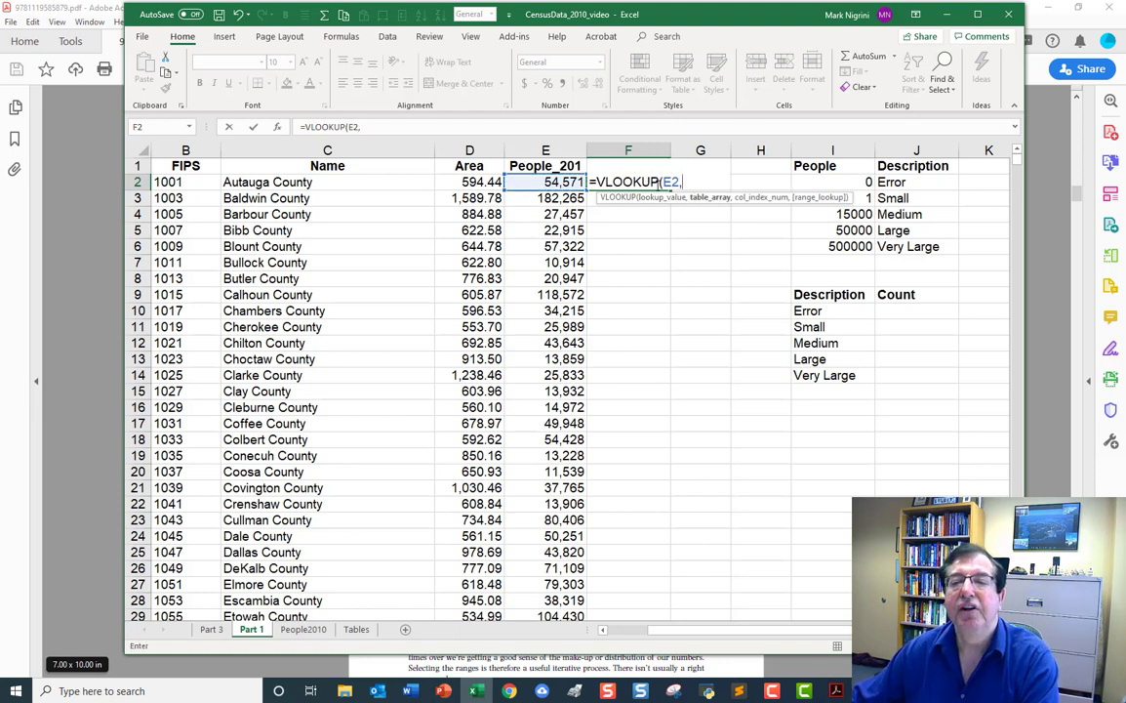
Add the People and Description table as the formula's table array, with absolute references $I$2:$J$6.
left_click(848, 182)
left_click_drag(848, 182, 893, 239)
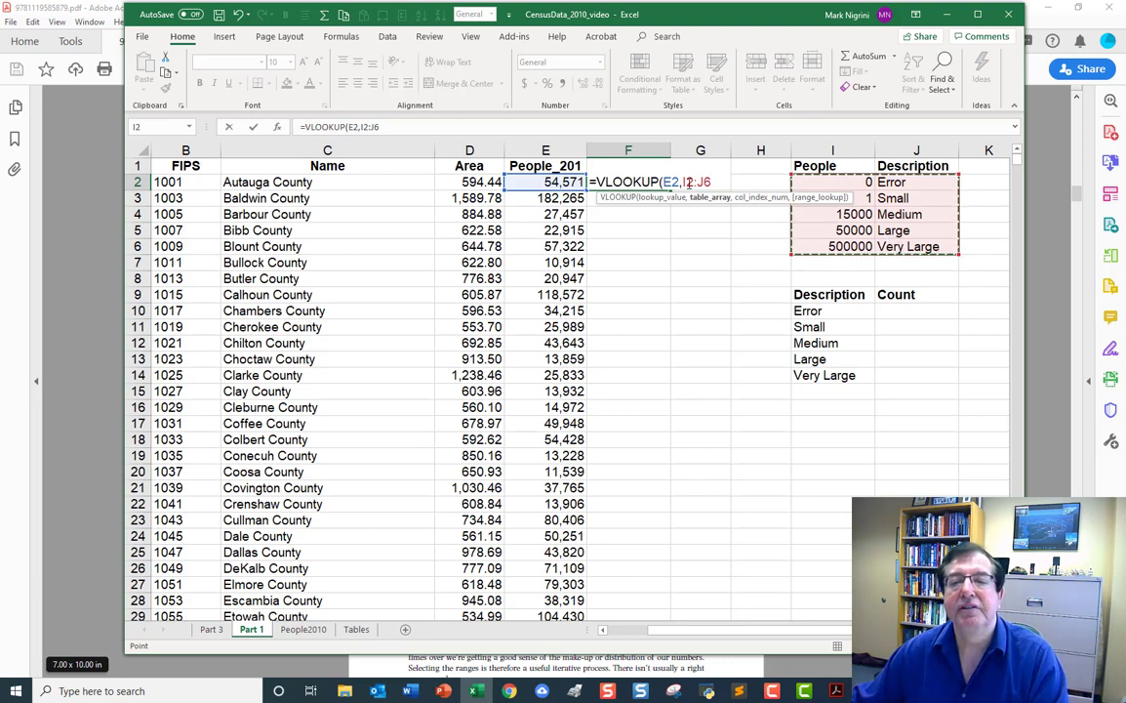
left_click(688, 182)
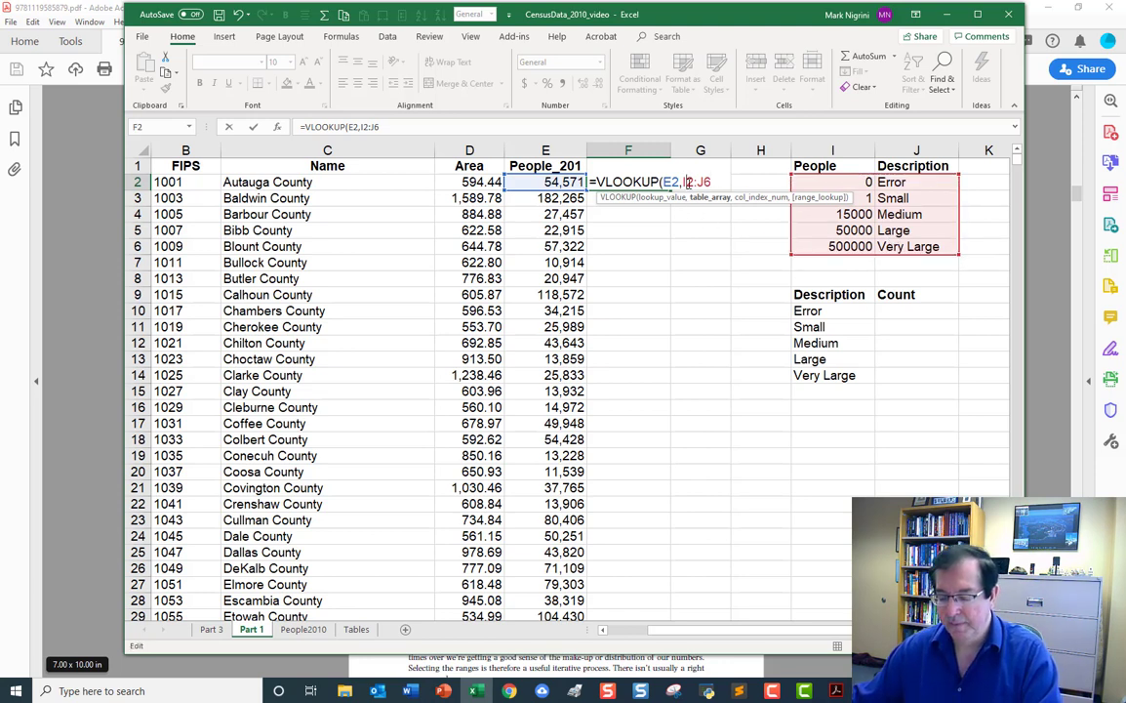
key("F4")
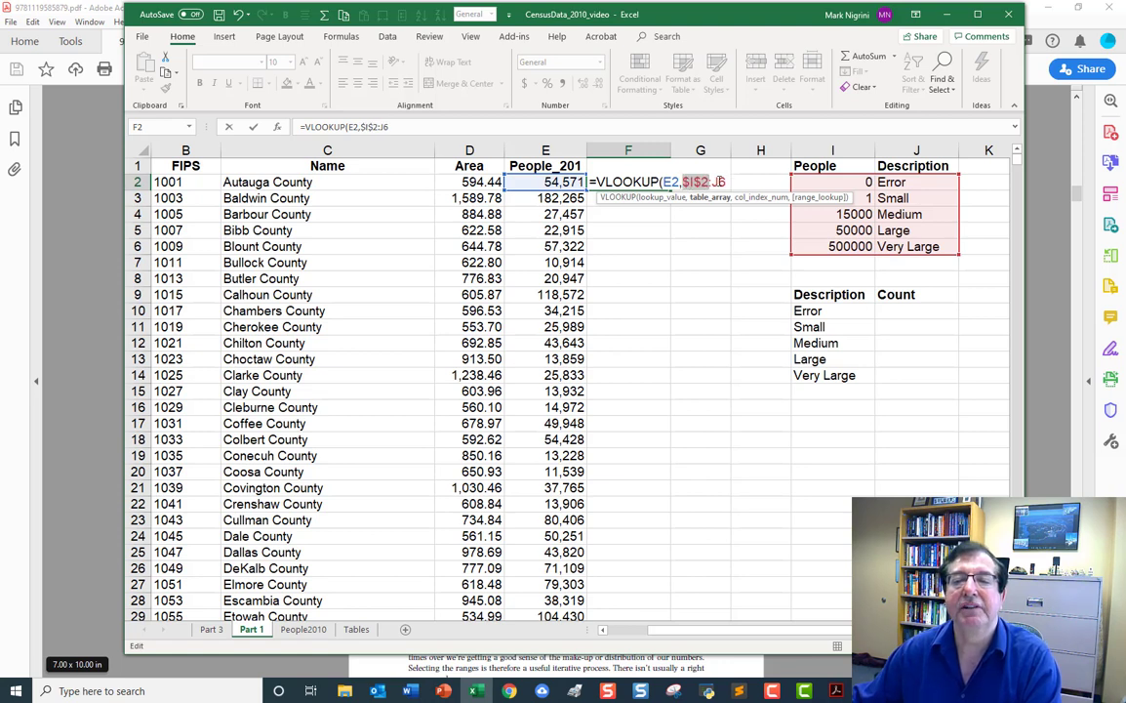
left_click(719, 182)
key("F4")
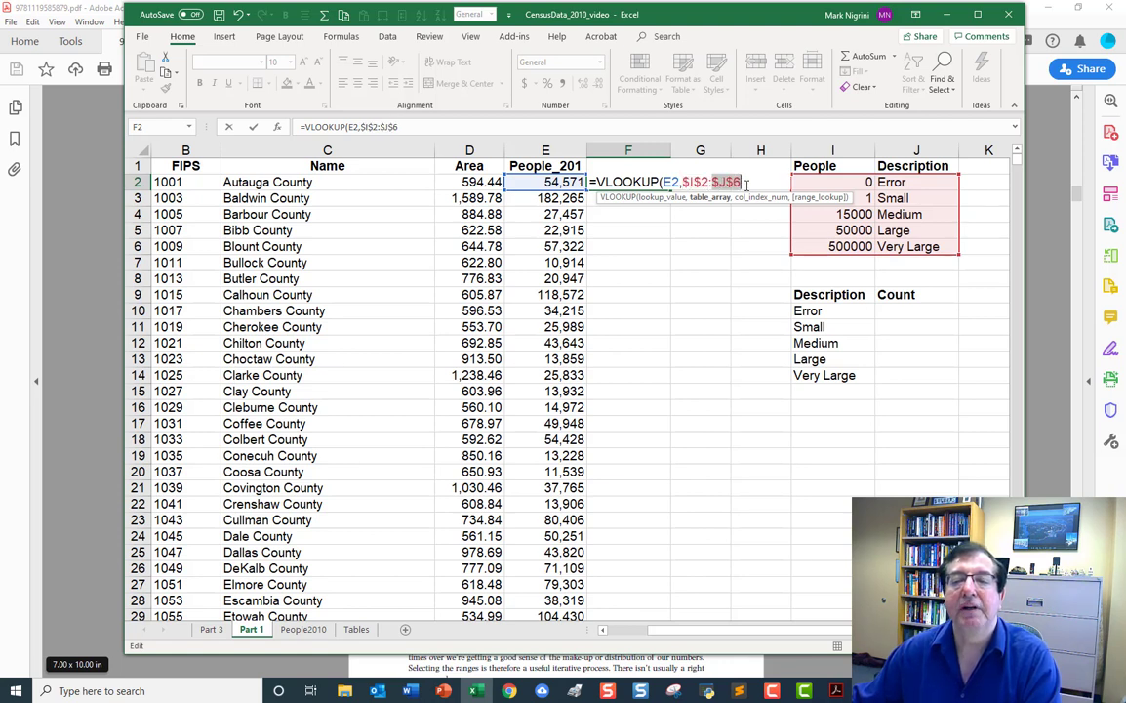
Complete the VLOOKUP formula in F2 with column index 2 and TRUE for an approximate match.
left_click(746, 186)
type(",2")
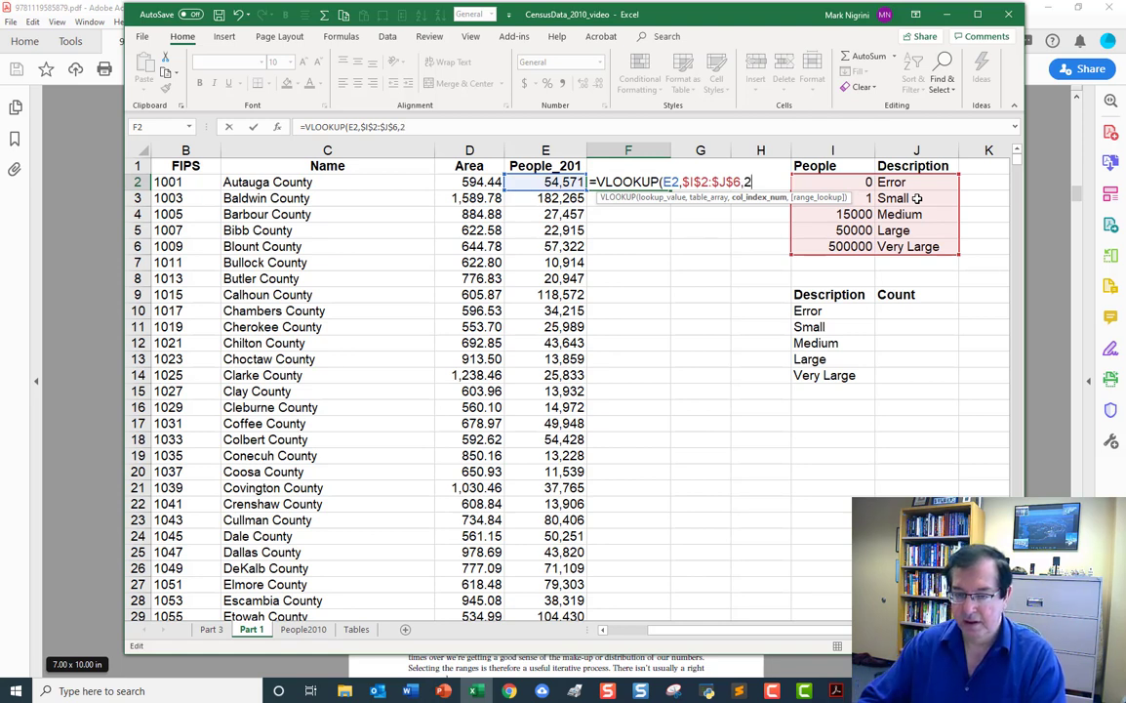
type(",")
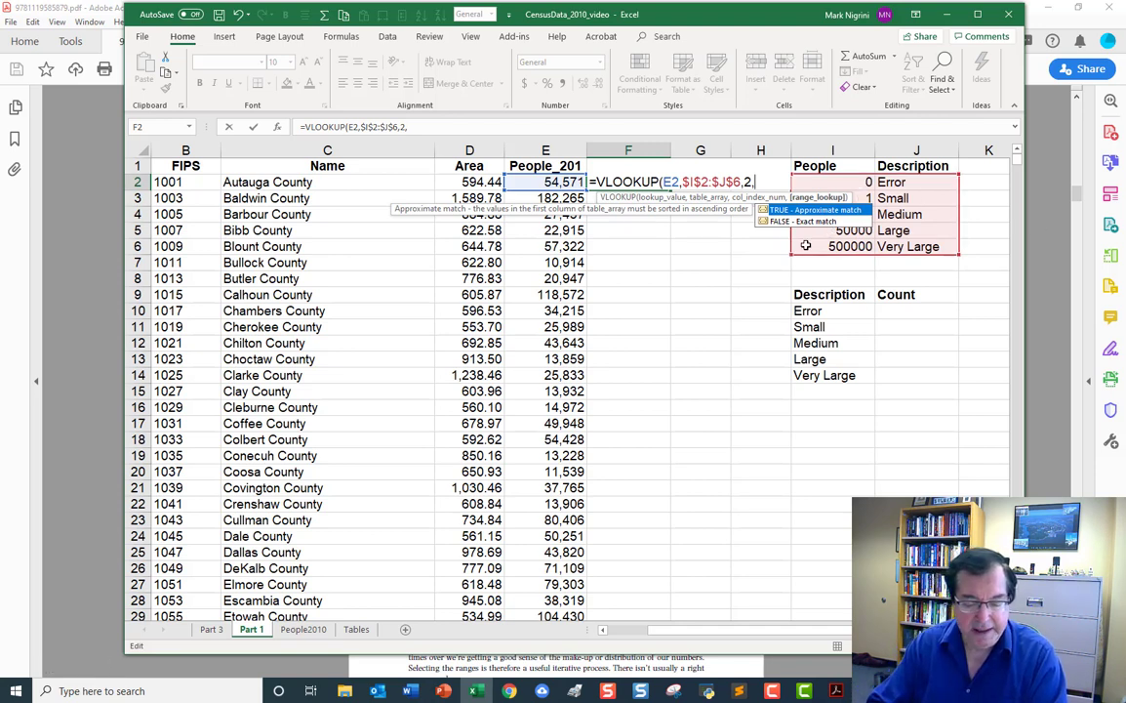
type("TR")
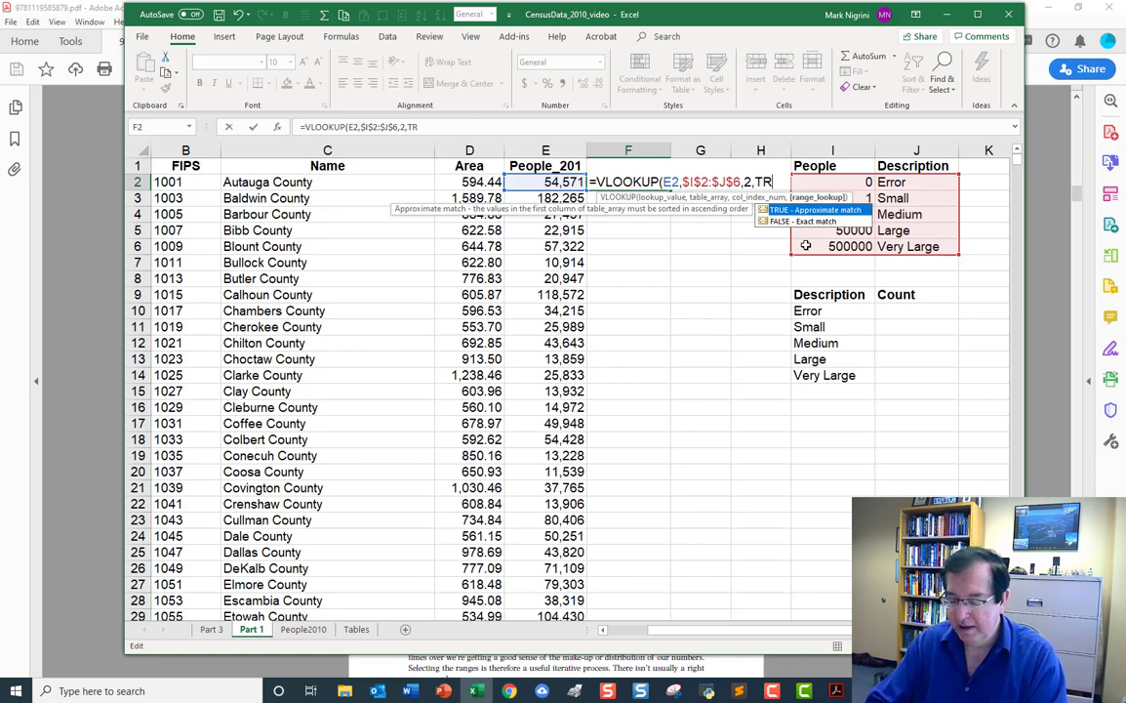
type("UE)")
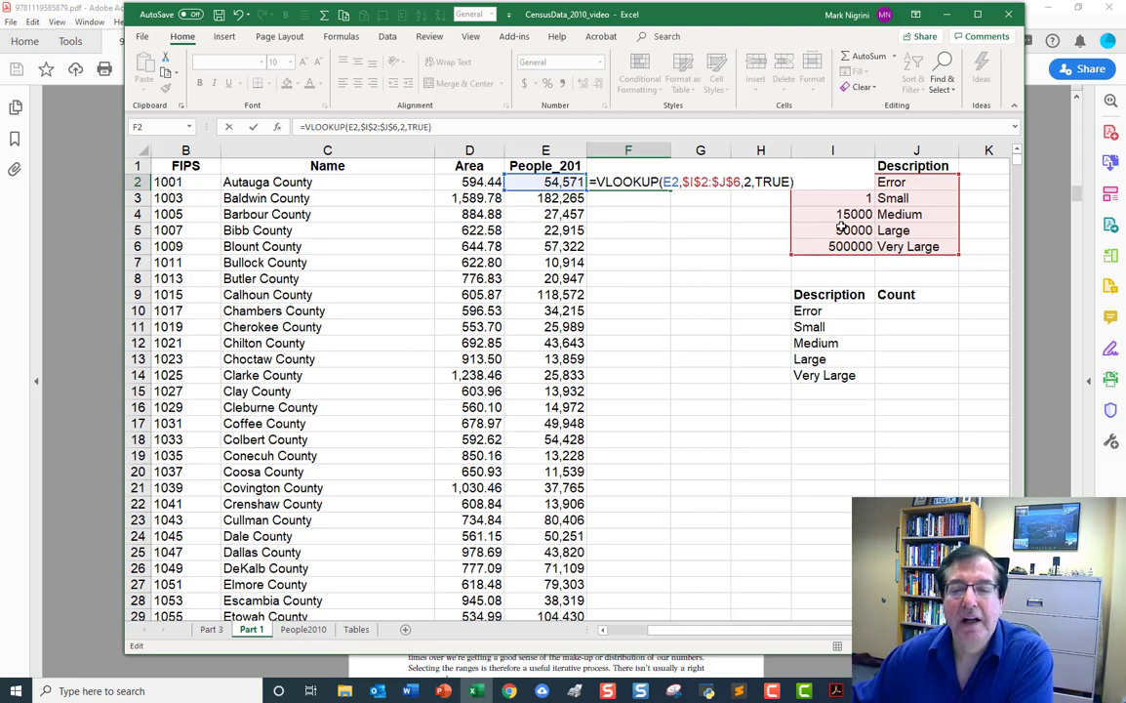
key("Return")
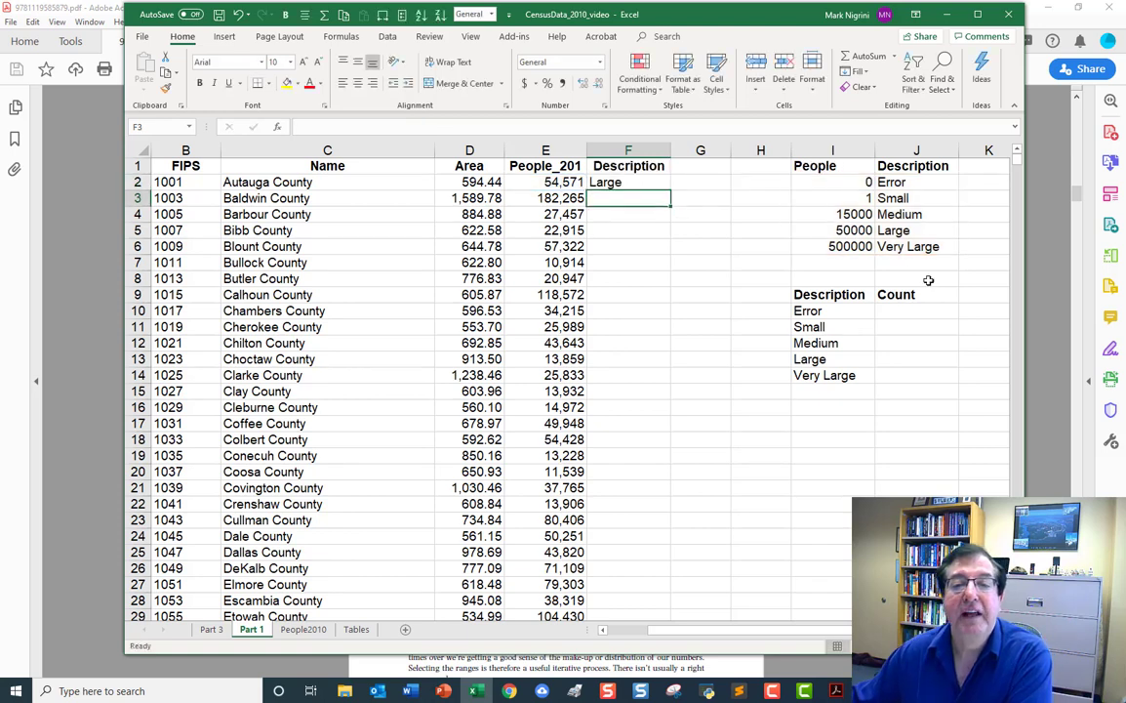
Fill the VLOOKUP formula from F2 down the Description column for all counties and check the assigned descriptions.
left_click(638, 181)
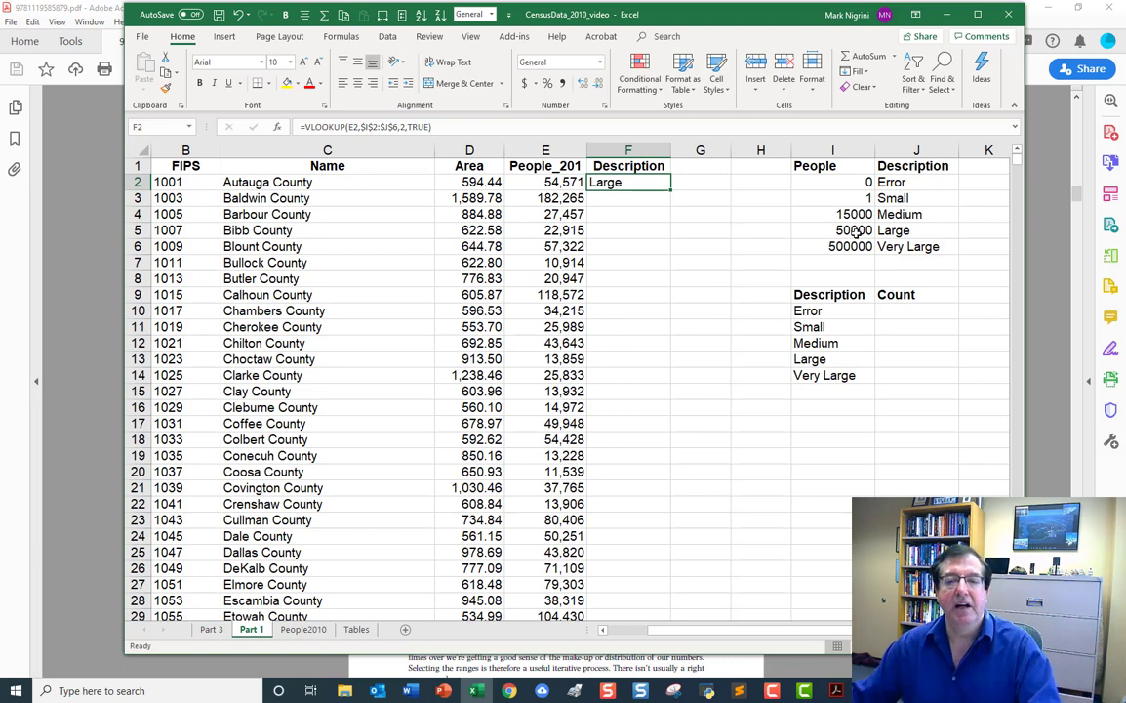
left_click(638, 233)
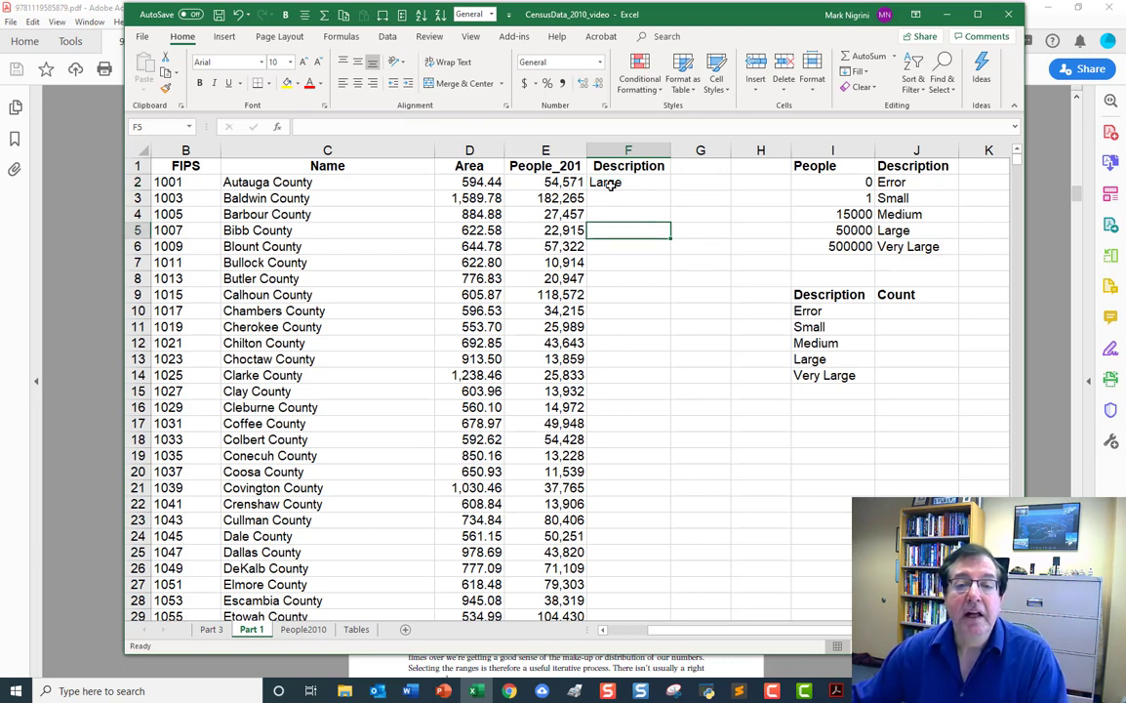
left_click(607, 184)
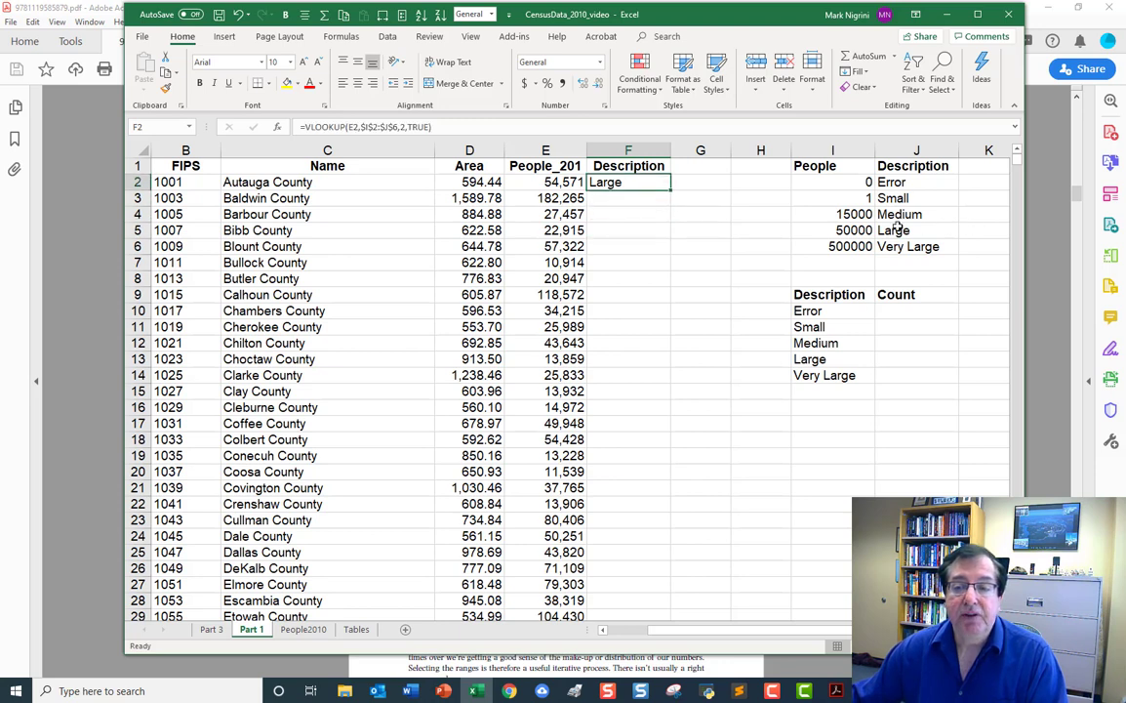
double_click(671, 191)
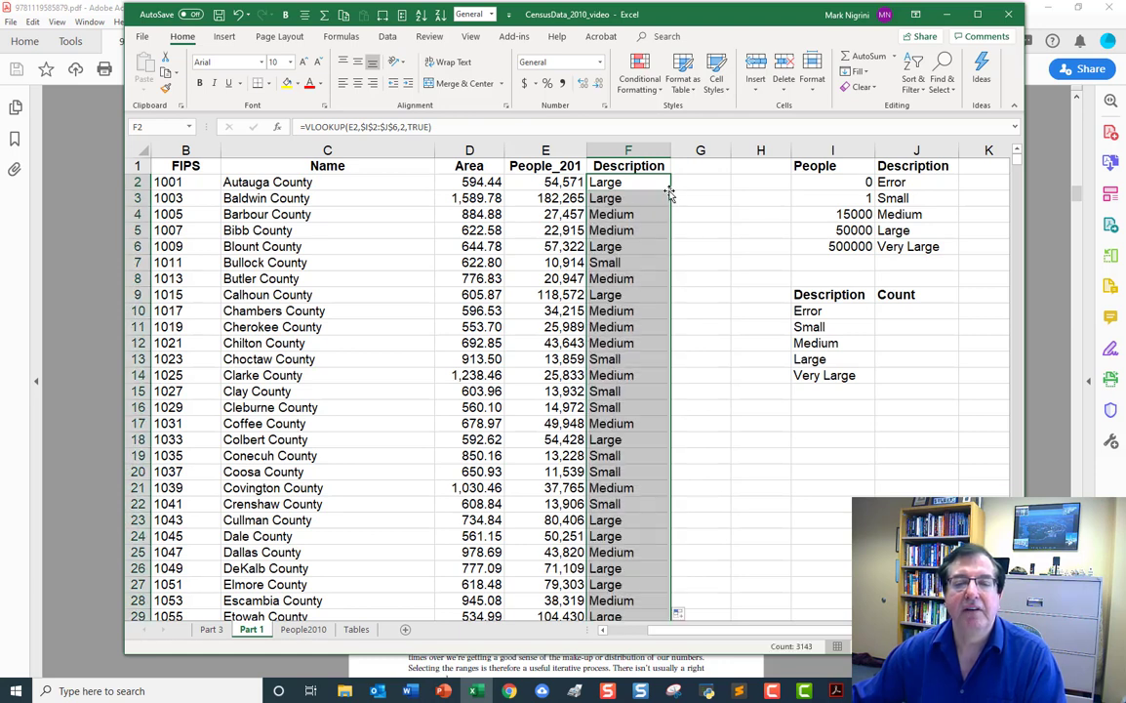
left_click(551, 214)
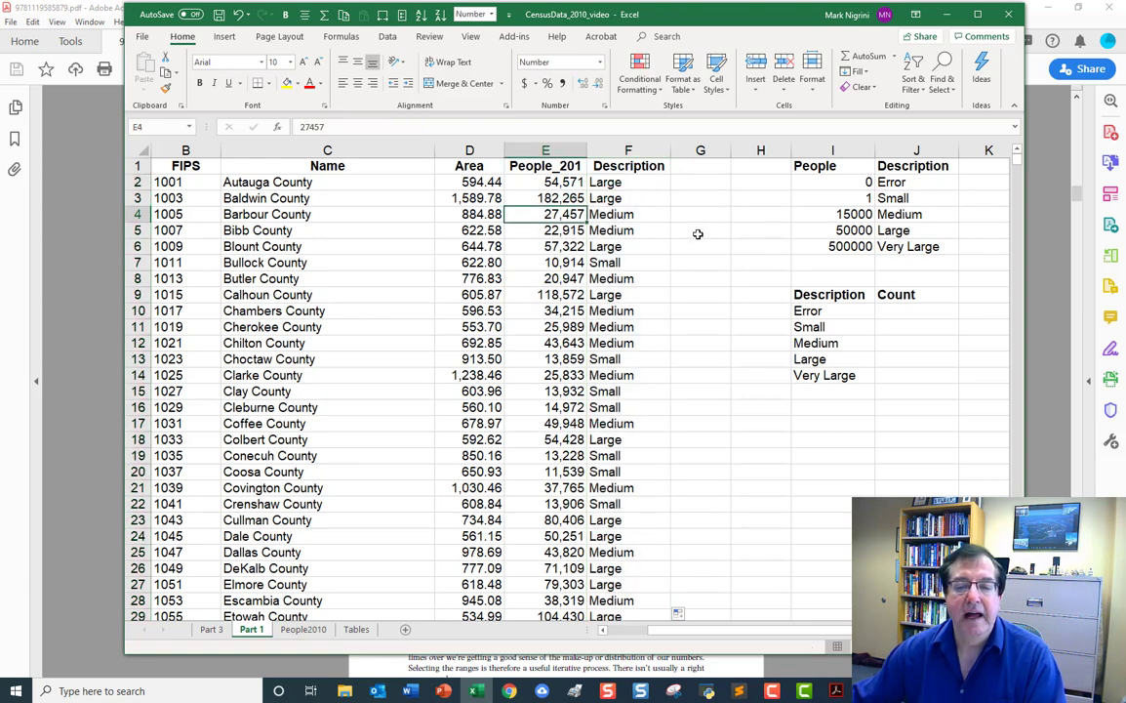
scroll(636, 358, "down", 6)
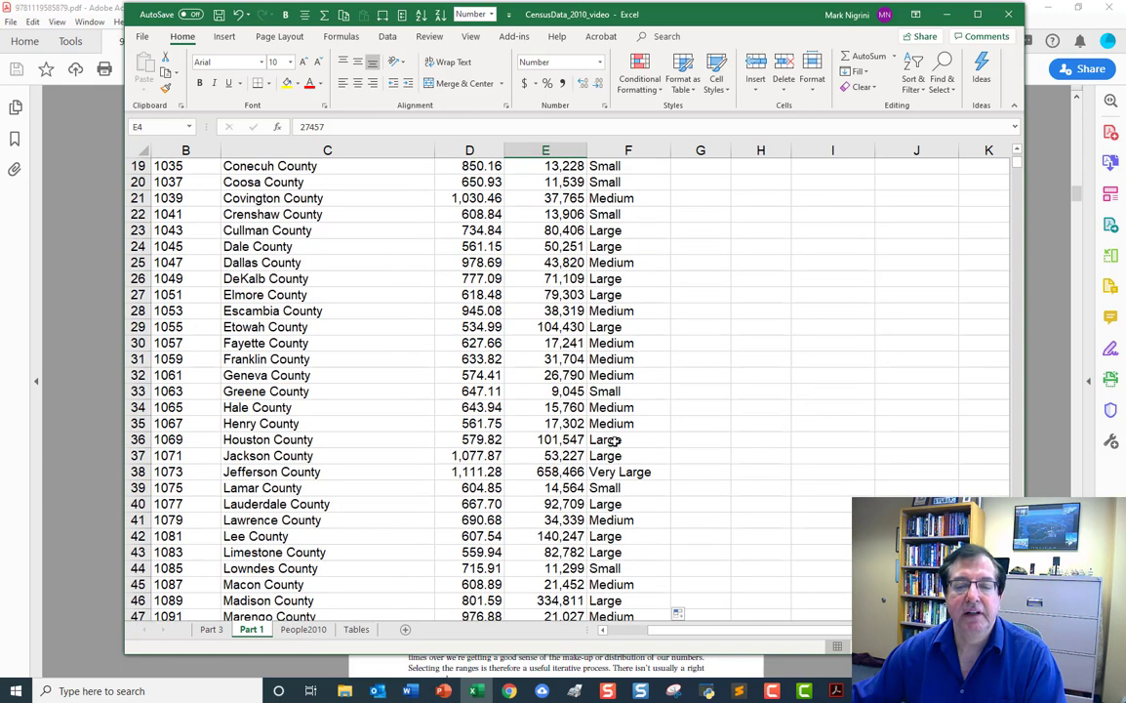
Check Jefferson County's population in E38 against its assigned description, and return to the start of the county list.
left_click(600, 471)
left_click(574, 471)
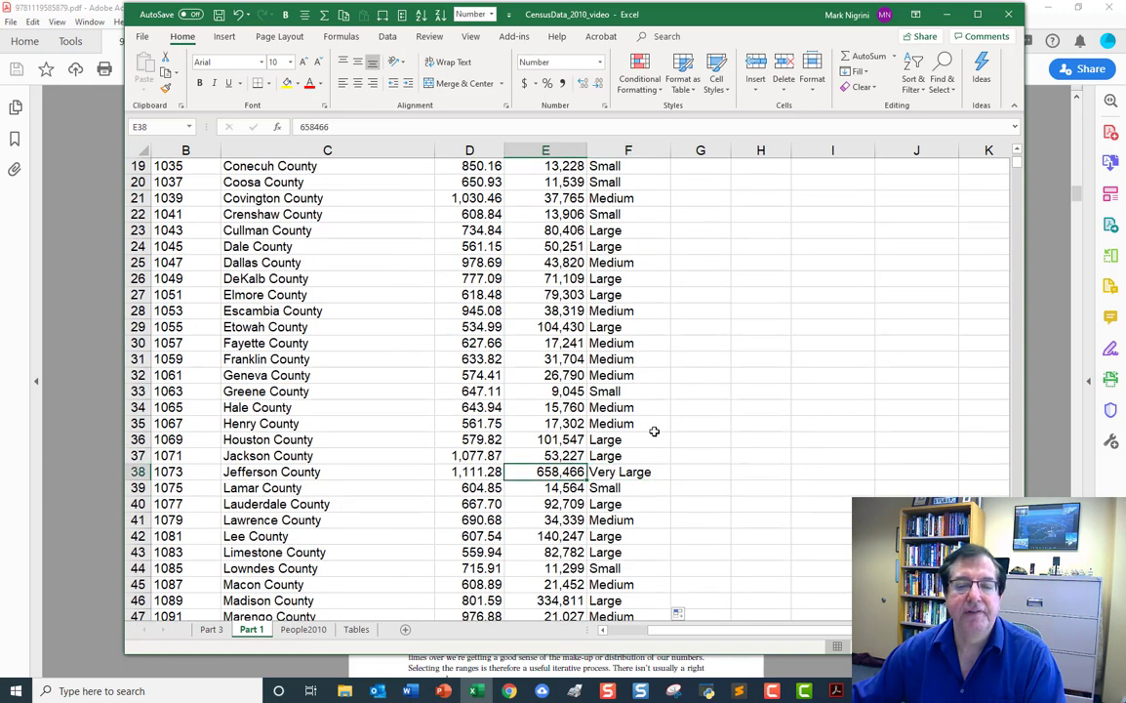
scroll(590, 390, "up", 6)
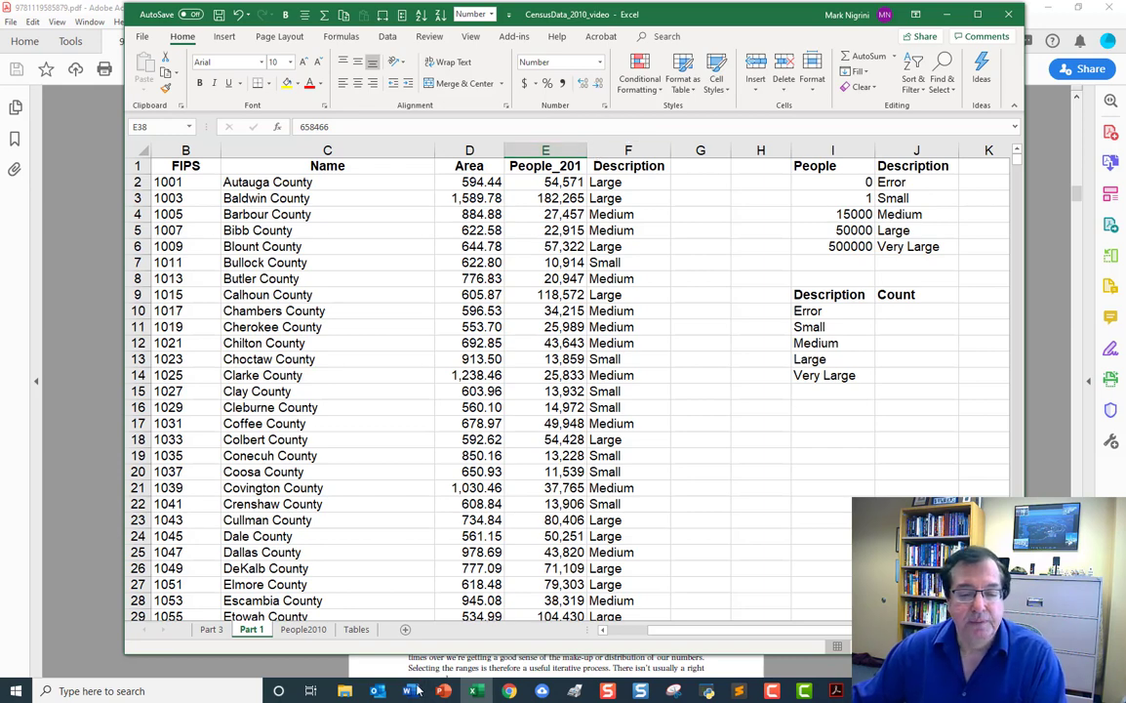
Switch to the Case1pt1 Word document to read the category count table requirement, and return to the Excel workbook.
mouse_move(411, 690)
left_click(327, 576)
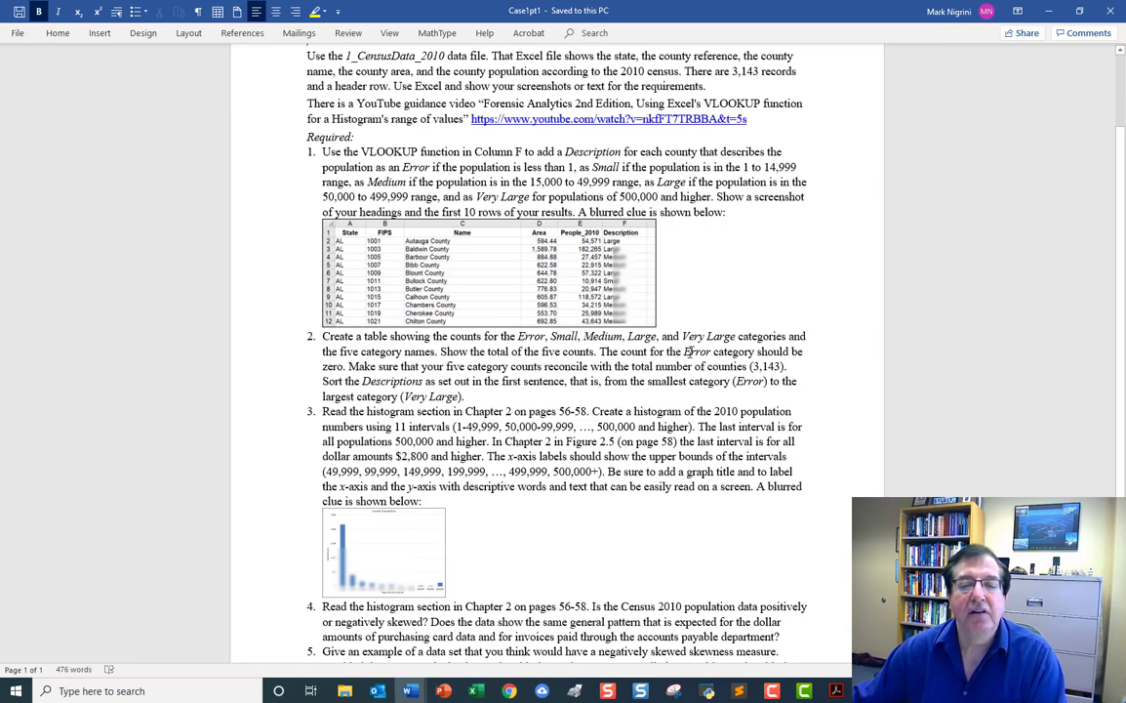
left_click(1049, 11)
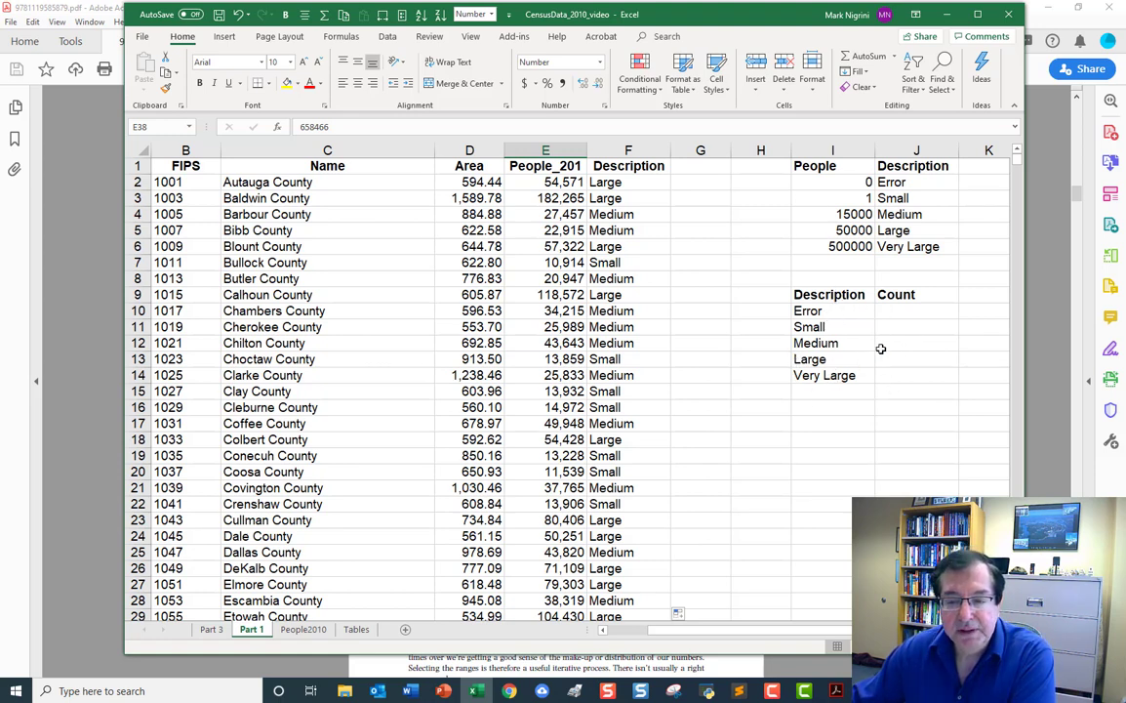
Enter the formula =COUNTIF(F2:F3144,I10) in J10 to count the counties classified as Error.
left_click(915, 310)
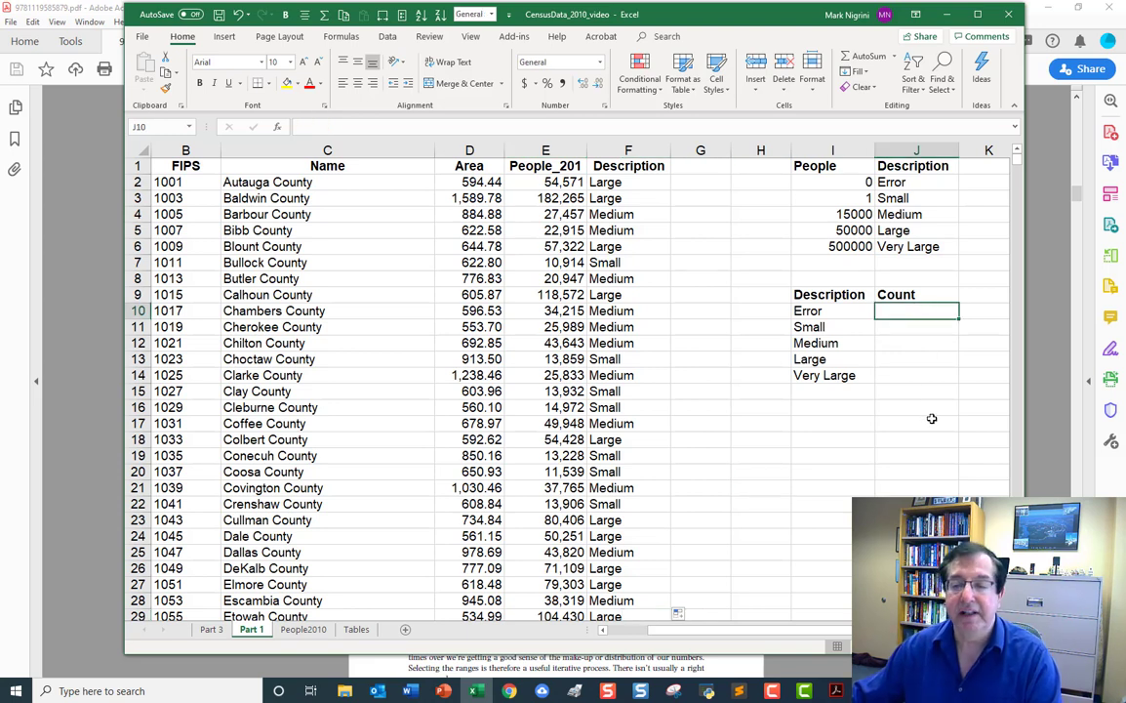
type("=")
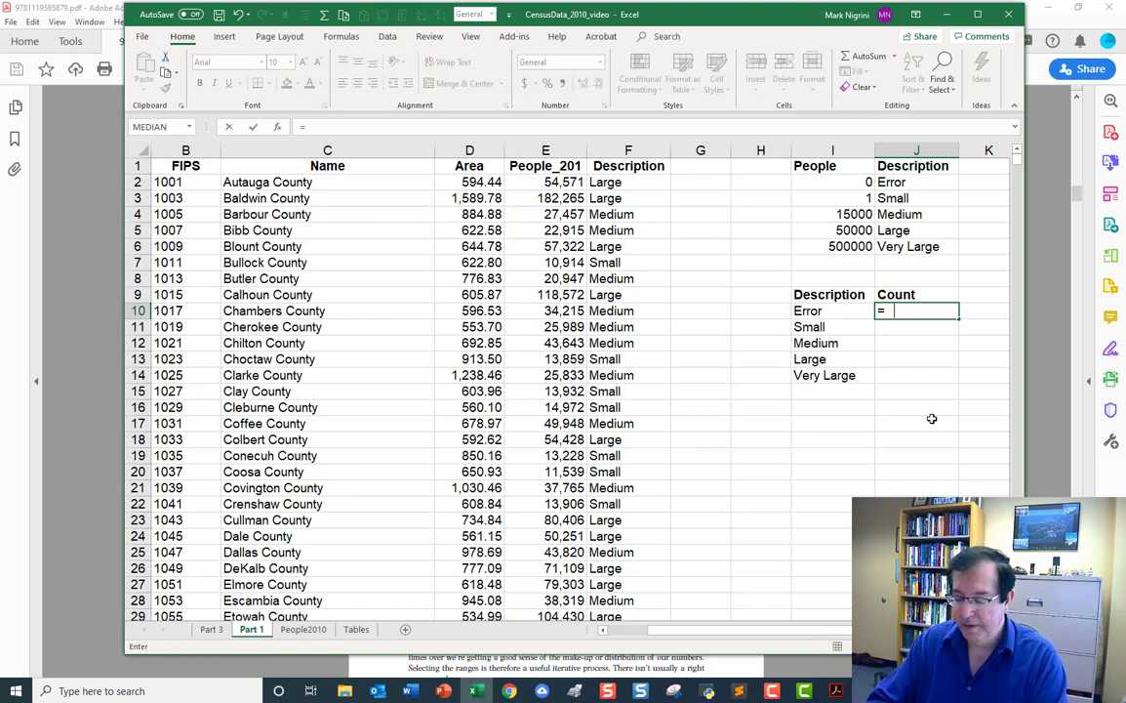
type("COUNTIF")
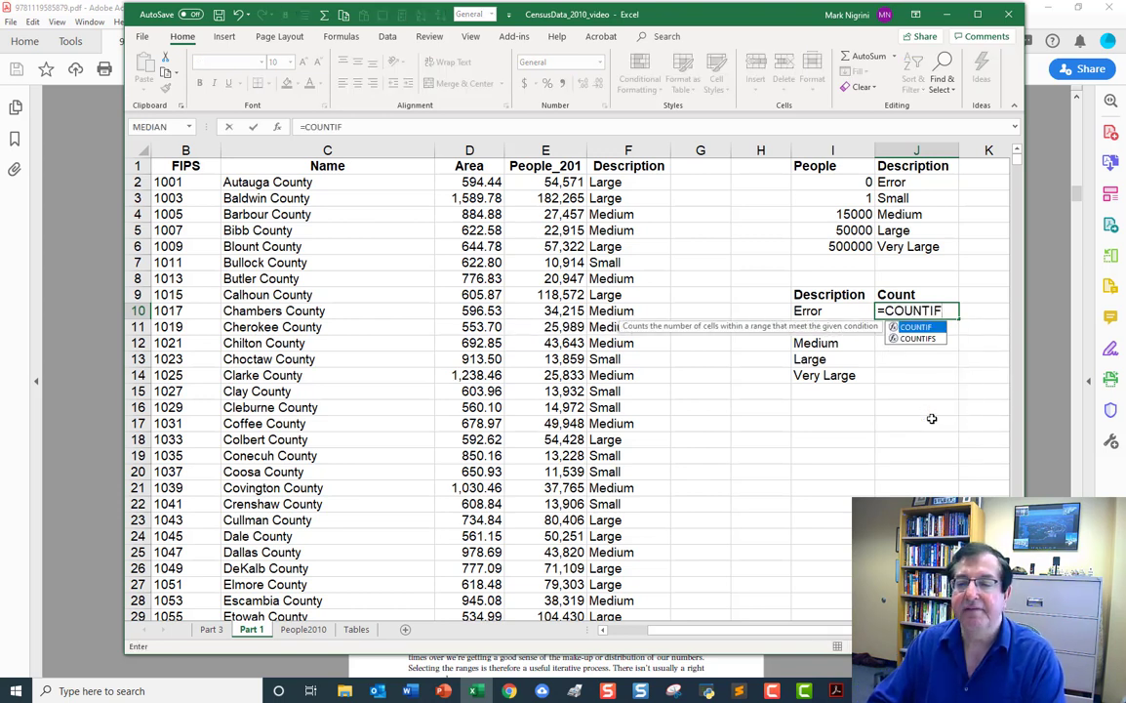
type("(")
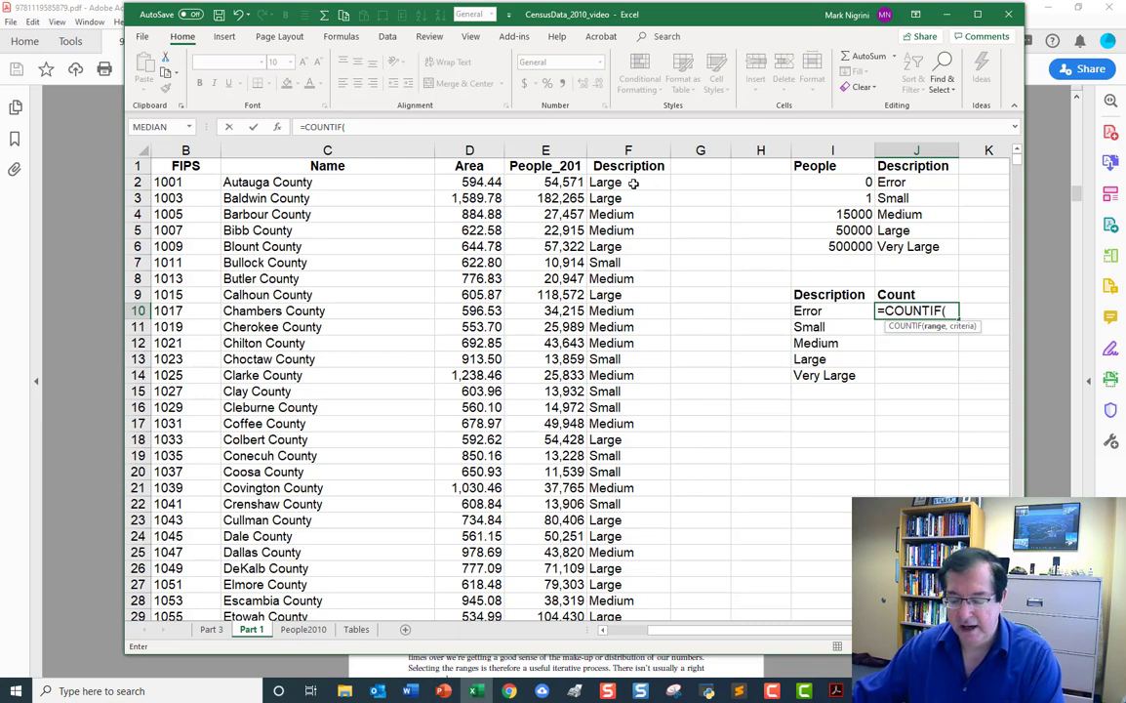
type("F2")
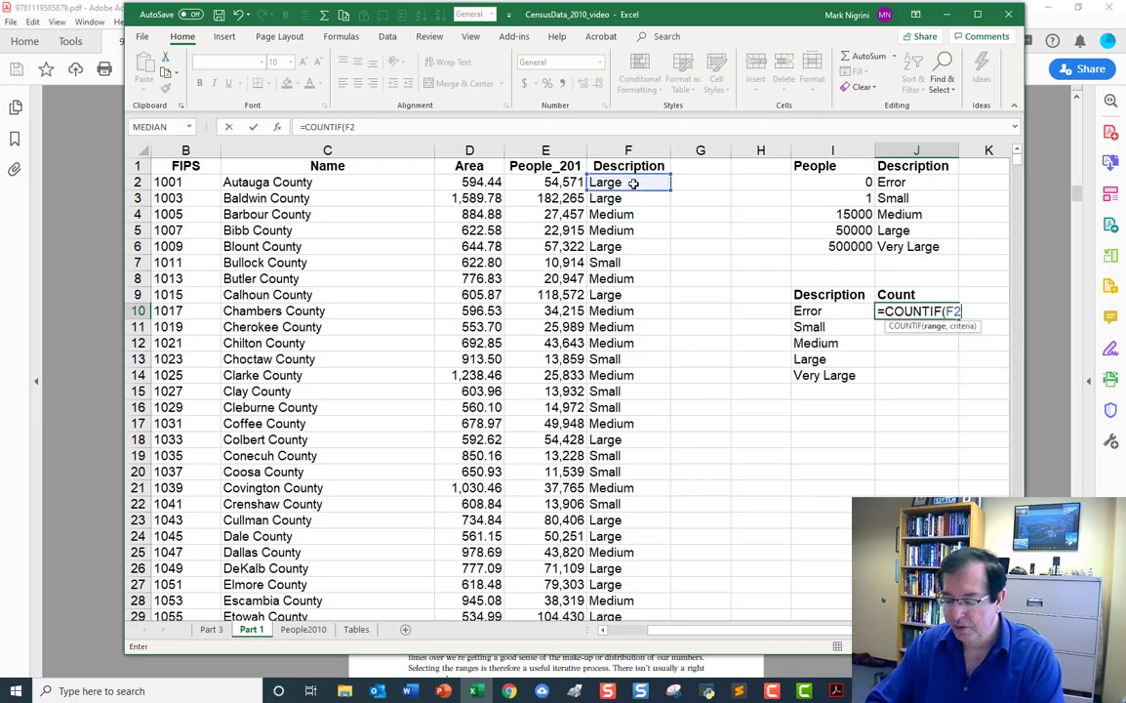
type(":")
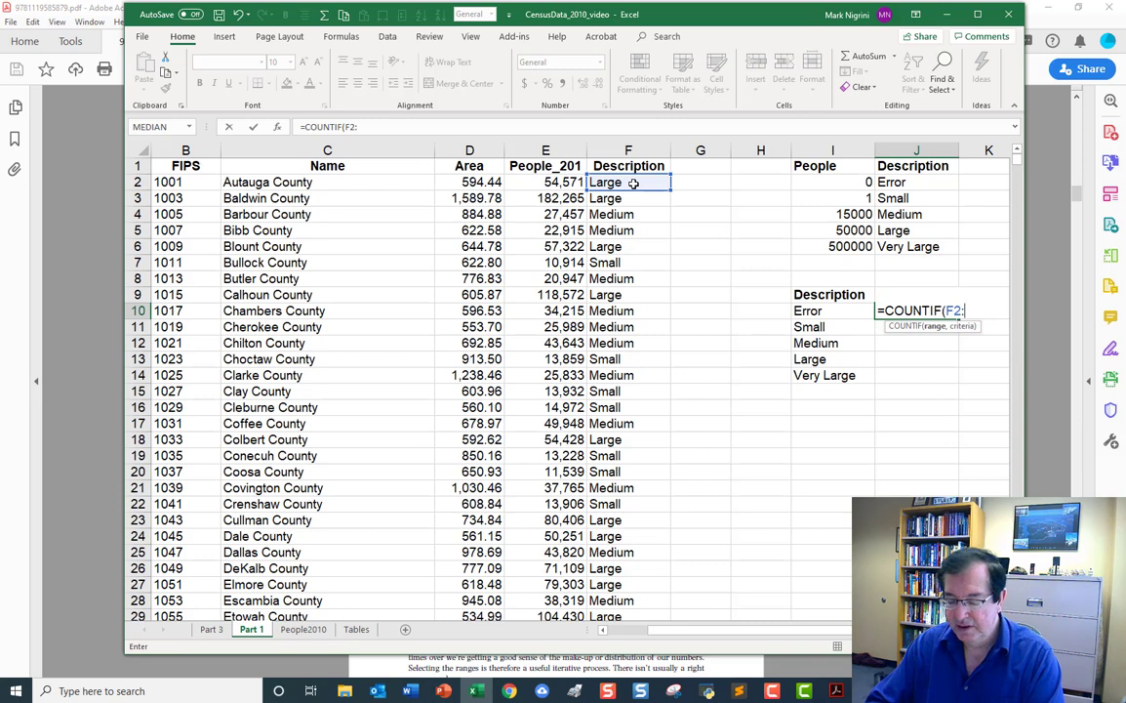
type("F3144")
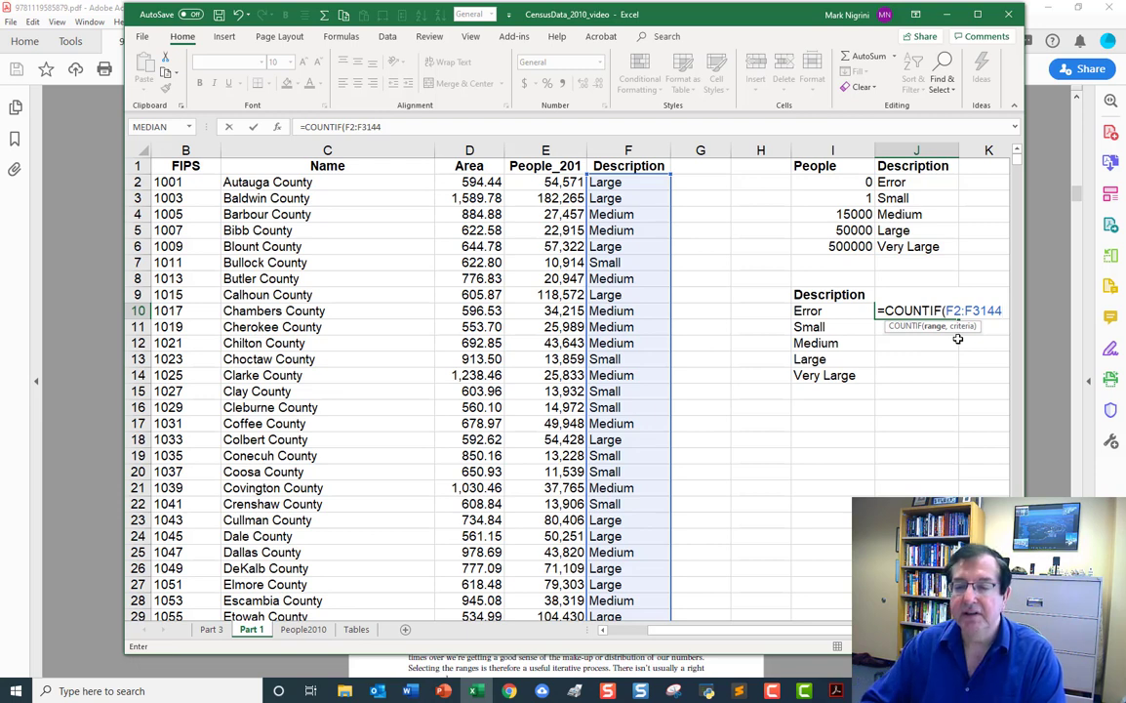
type(",")
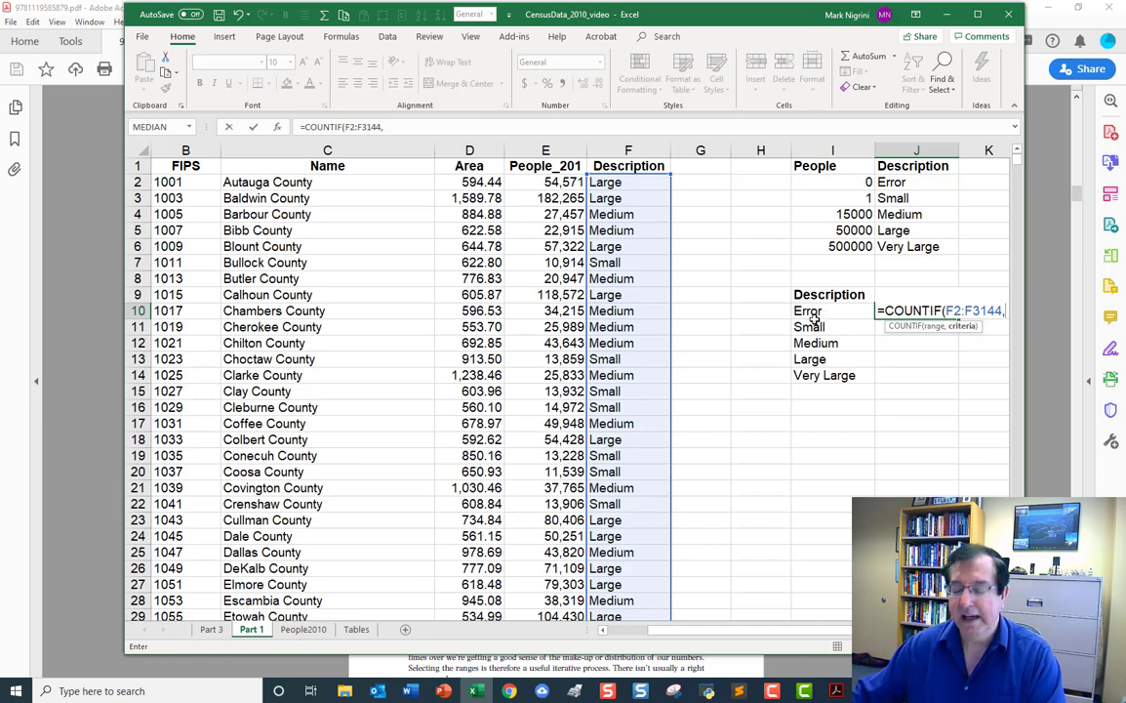
type("i10)")
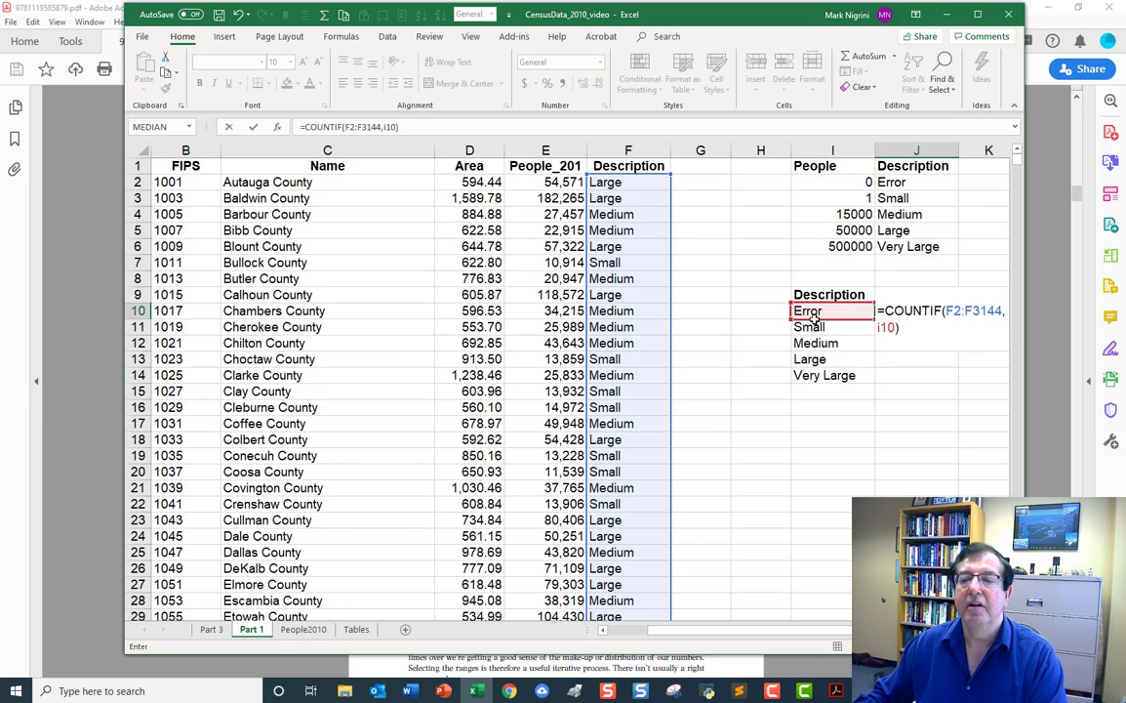
key("Return")
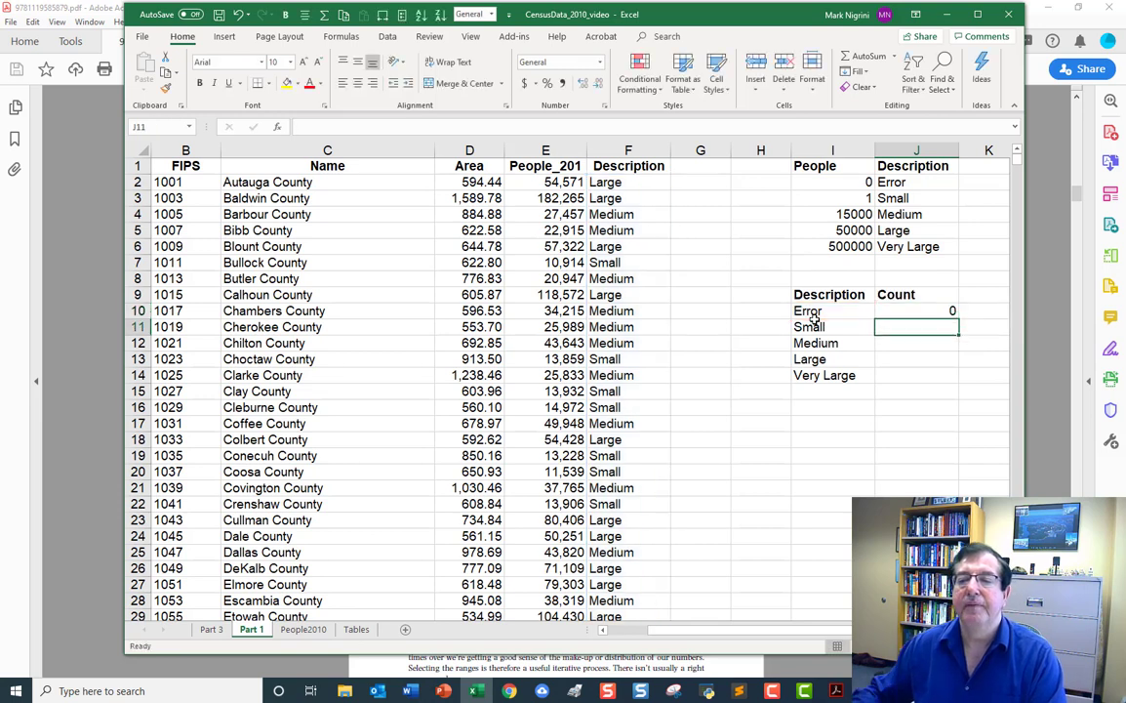
Make the range in J10's COUNTIF formula absolute as $F$2:$F$3144, keeping the I10 criteria relative.
left_click(942, 311)
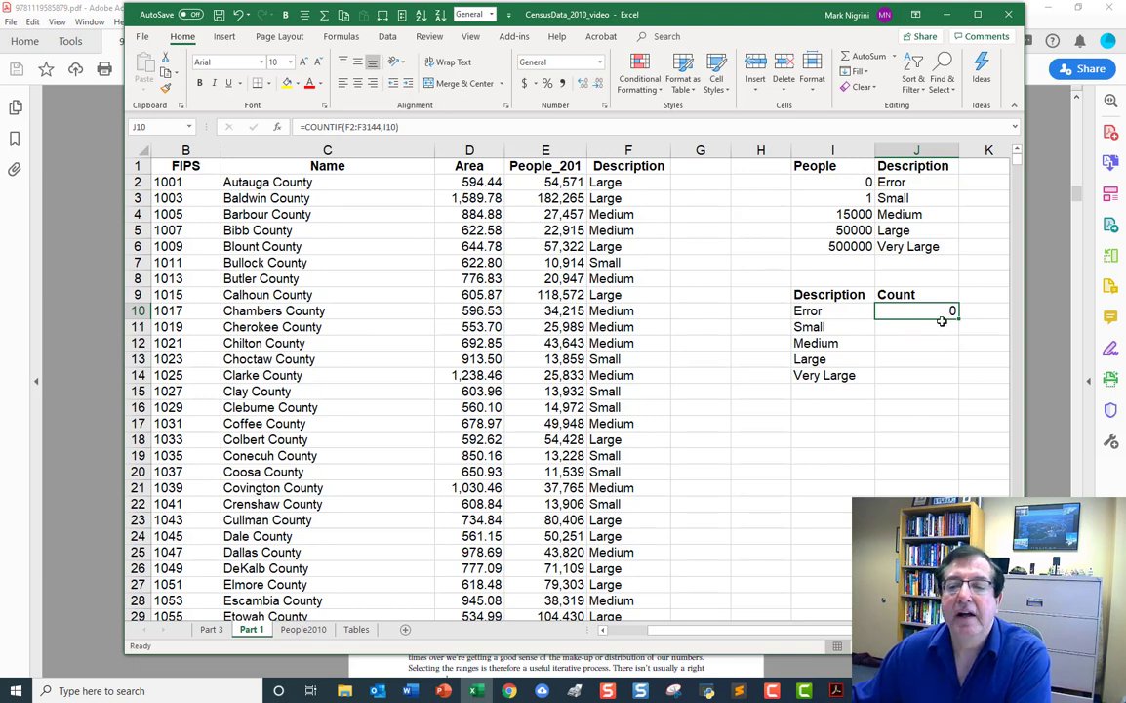
double_click(939, 320)
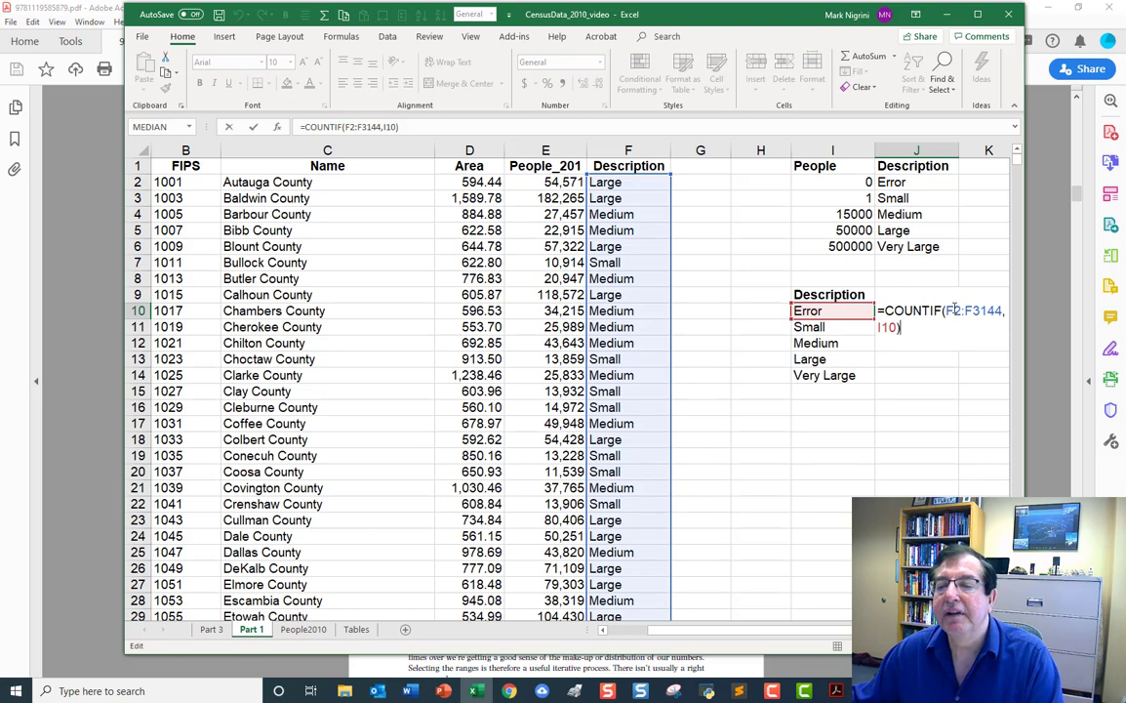
left_click(956, 310)
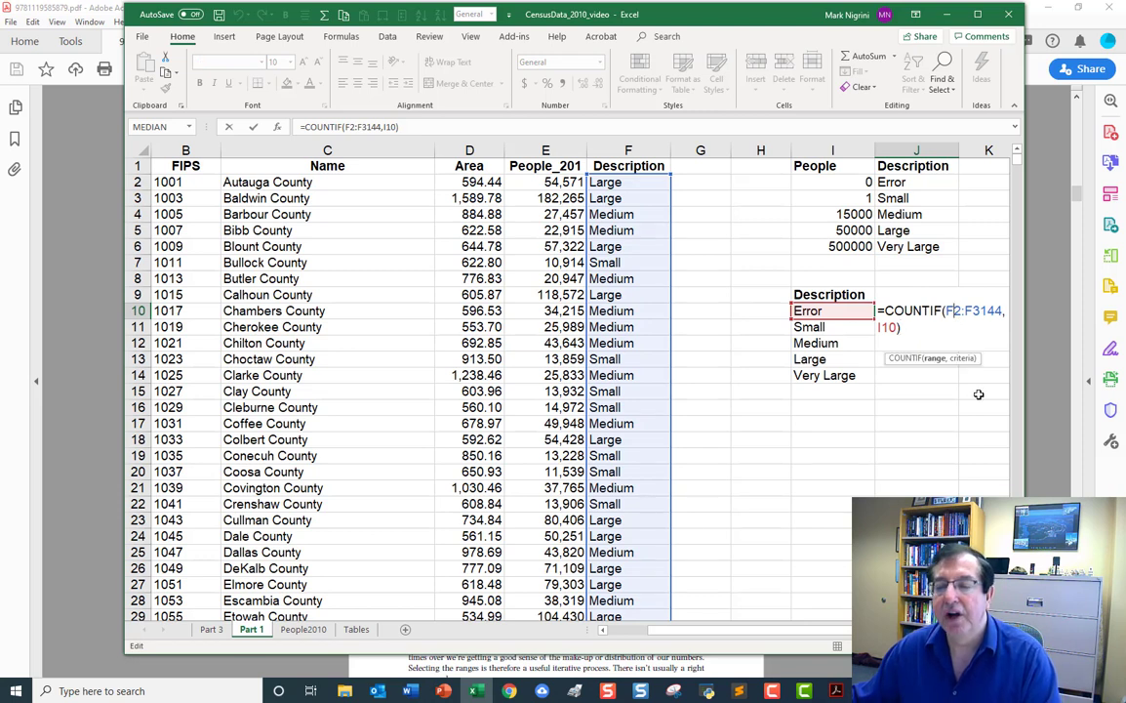
key("F4")
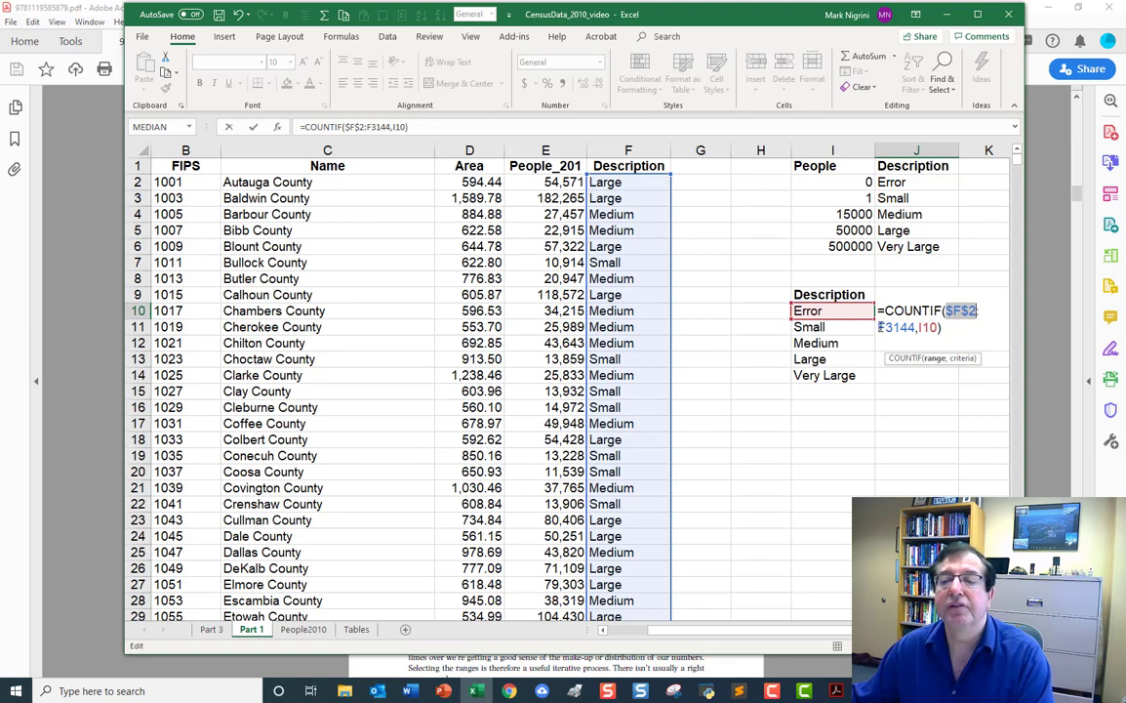
left_click(904, 328)
key("F4")
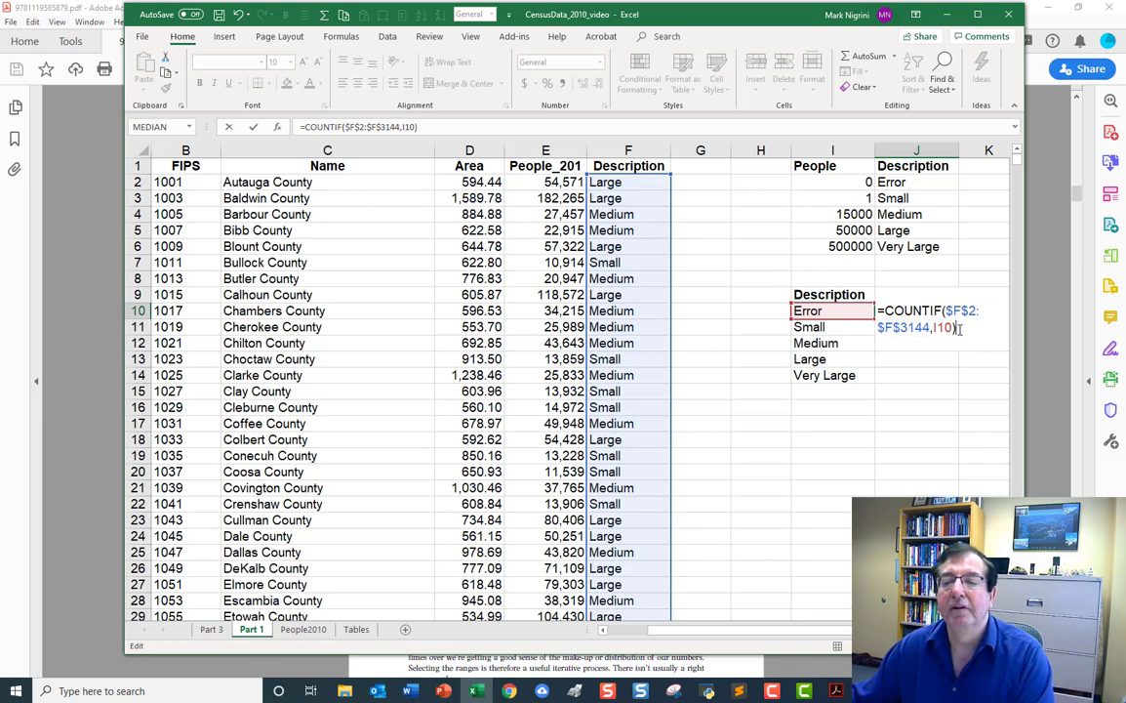
key("Return")
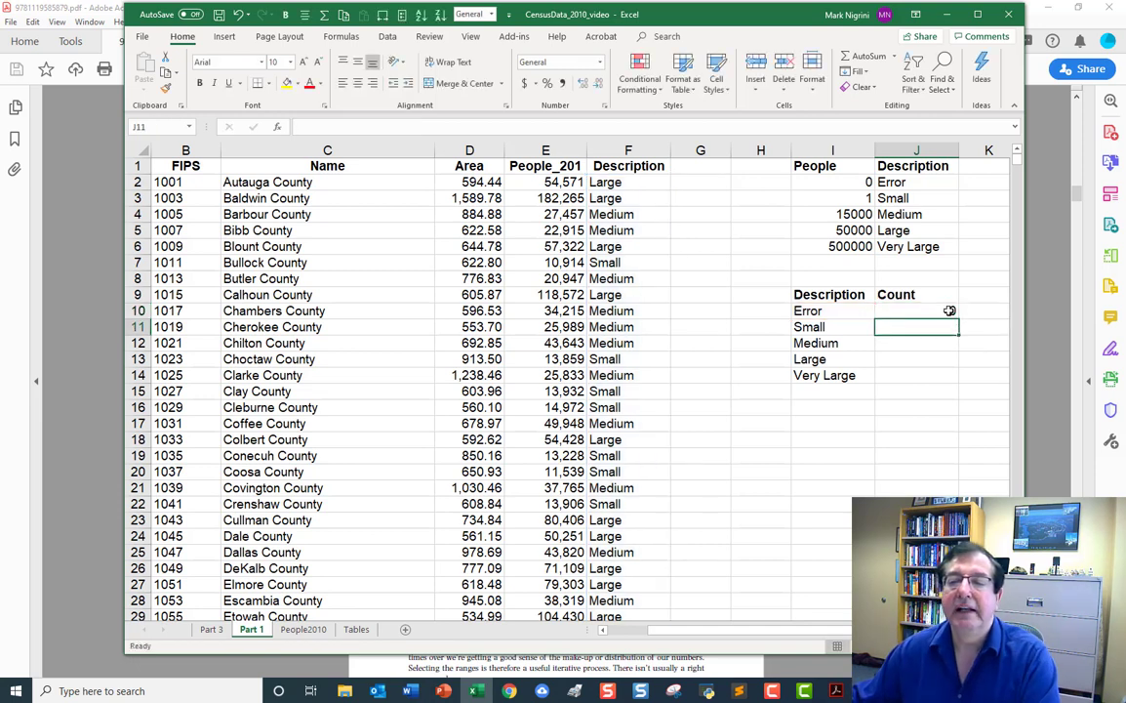
Fill the COUNTIF formula from J10 down to J14 and total the counts in J15 with AutoSum over J10:J14.
left_click(950, 311)
left_click_drag(959, 315, 965, 381)
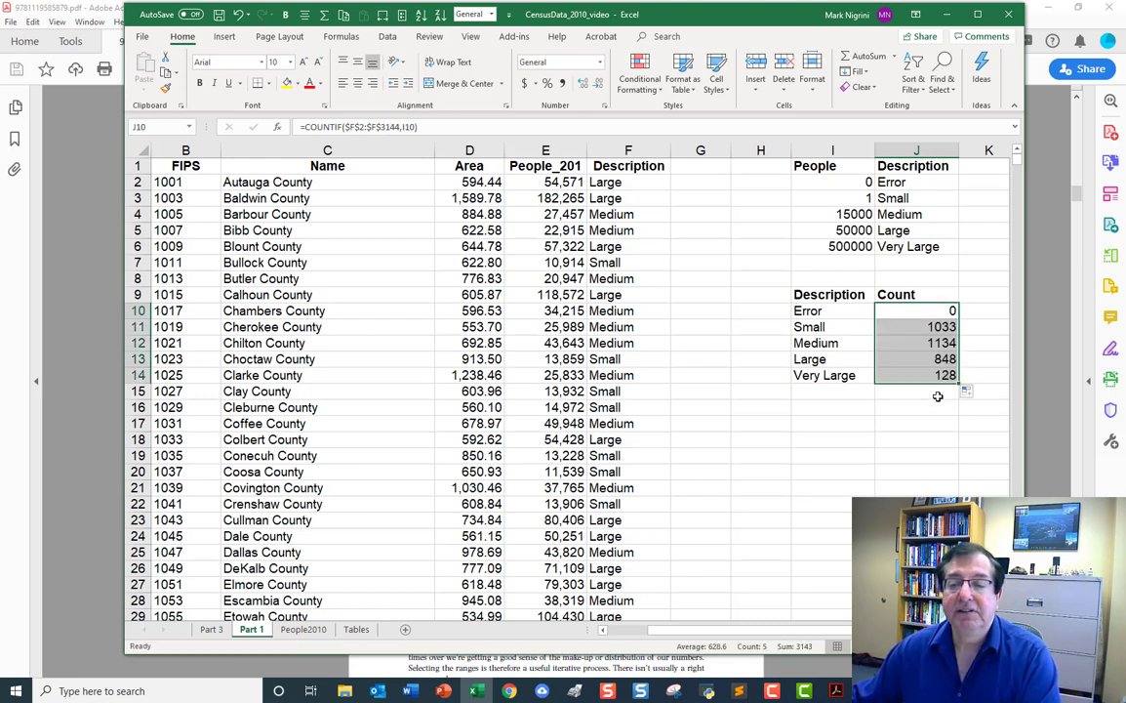
left_click(937, 394)
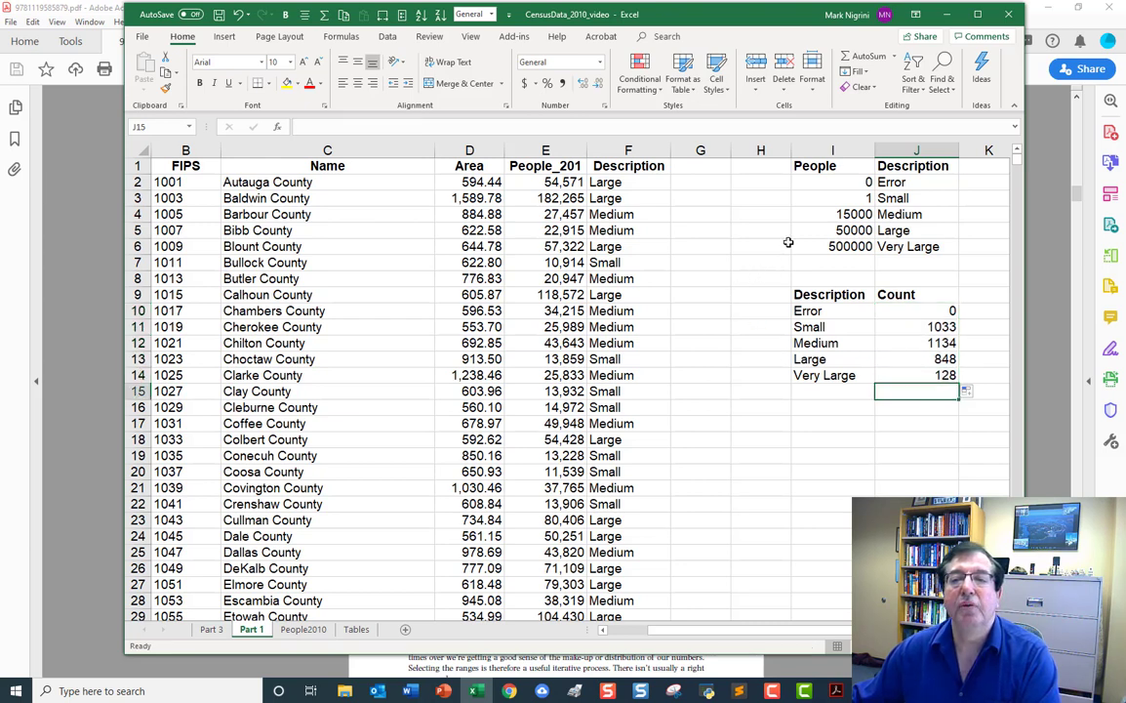
left_click(874, 57)
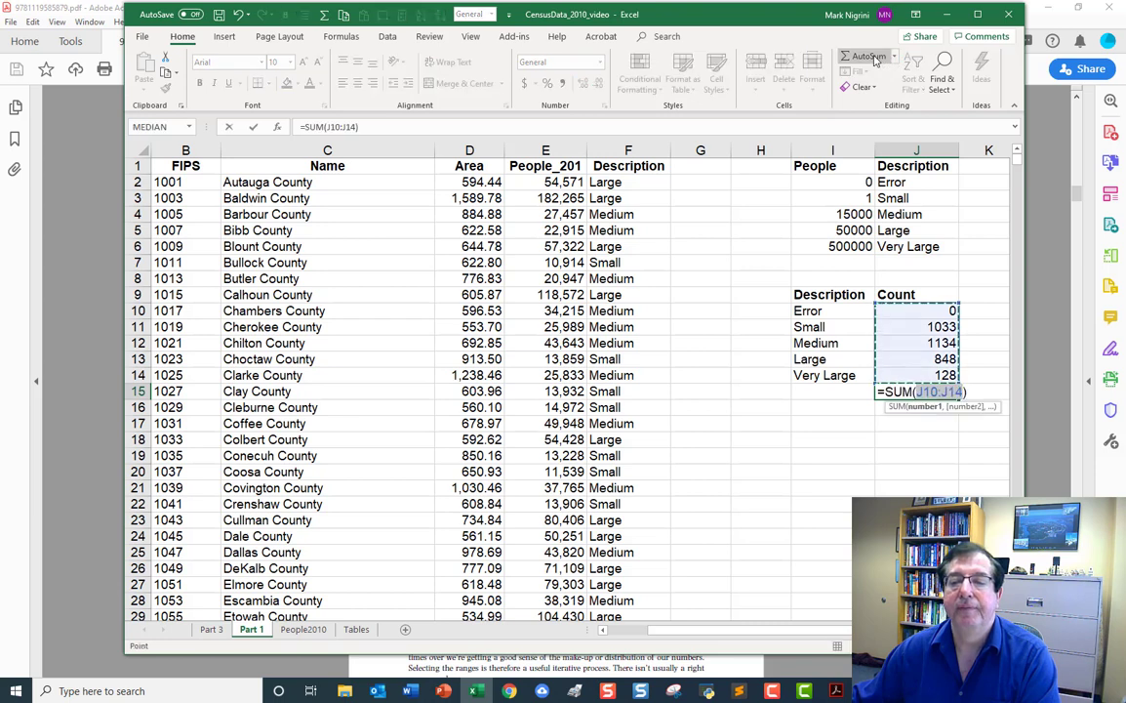
key("Return")
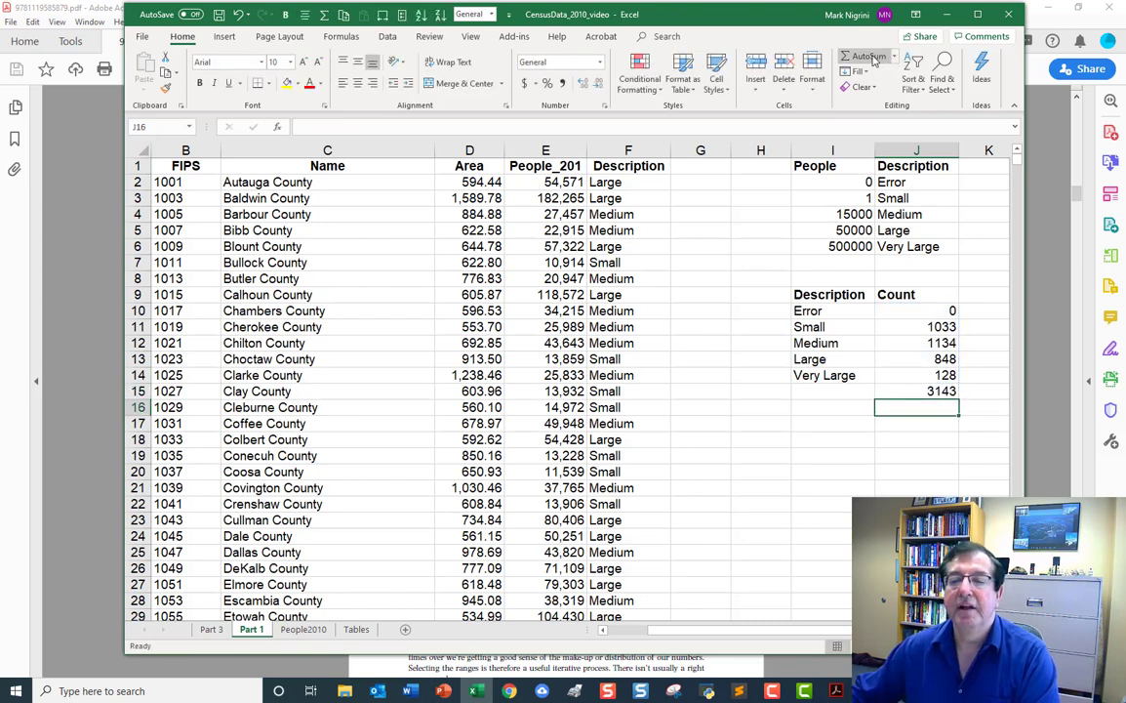
Format the counts and total in J10:J15 as Number with 0 decimal places and a thousands separator.
left_click_drag(920, 310, 921, 392)
right_click(924, 375)
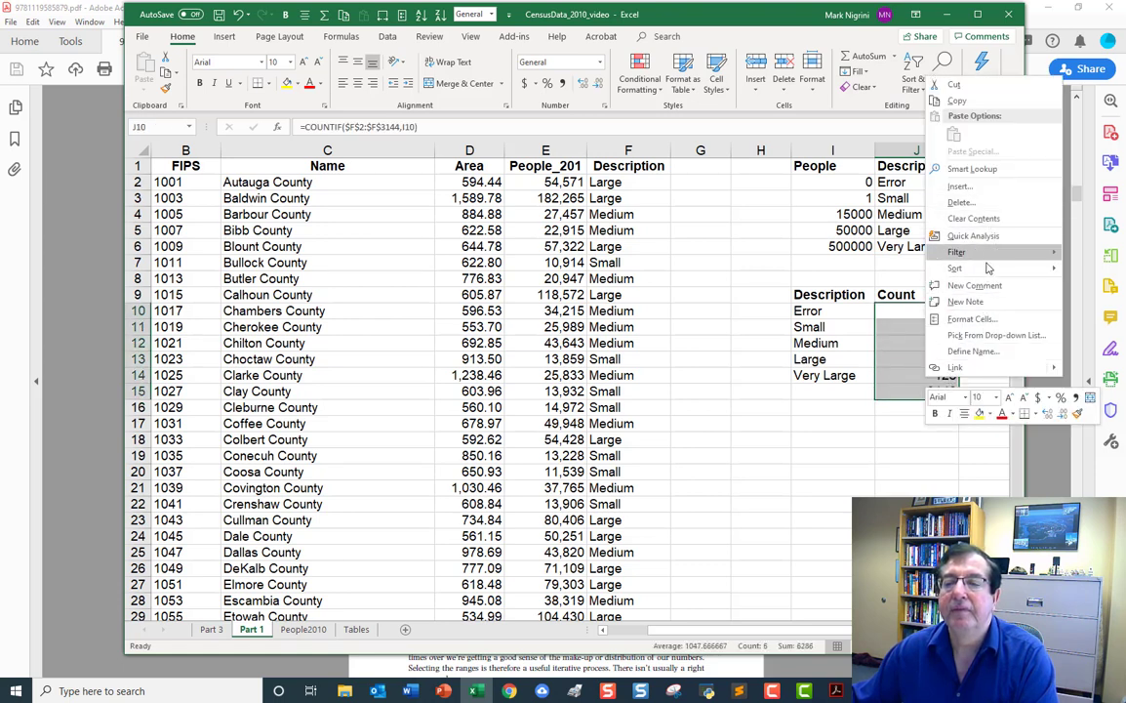
left_click(972, 319)
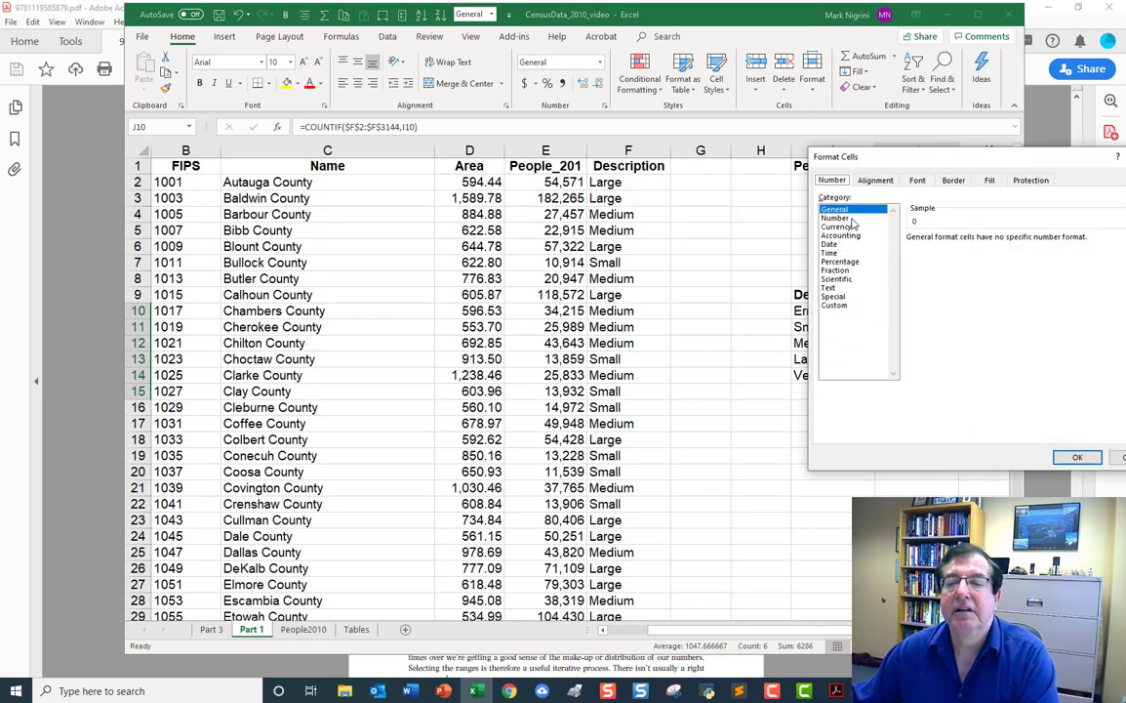
left_click(835, 218)
left_click(997, 242)
left_click(997, 242)
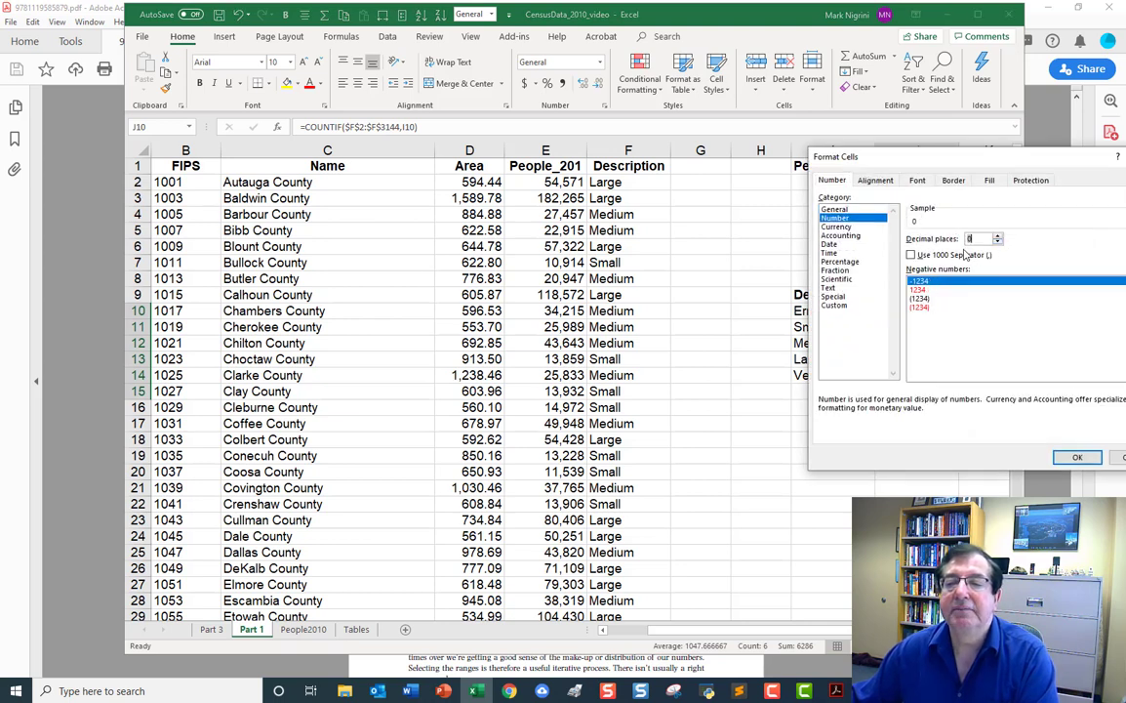
left_click(911, 255)
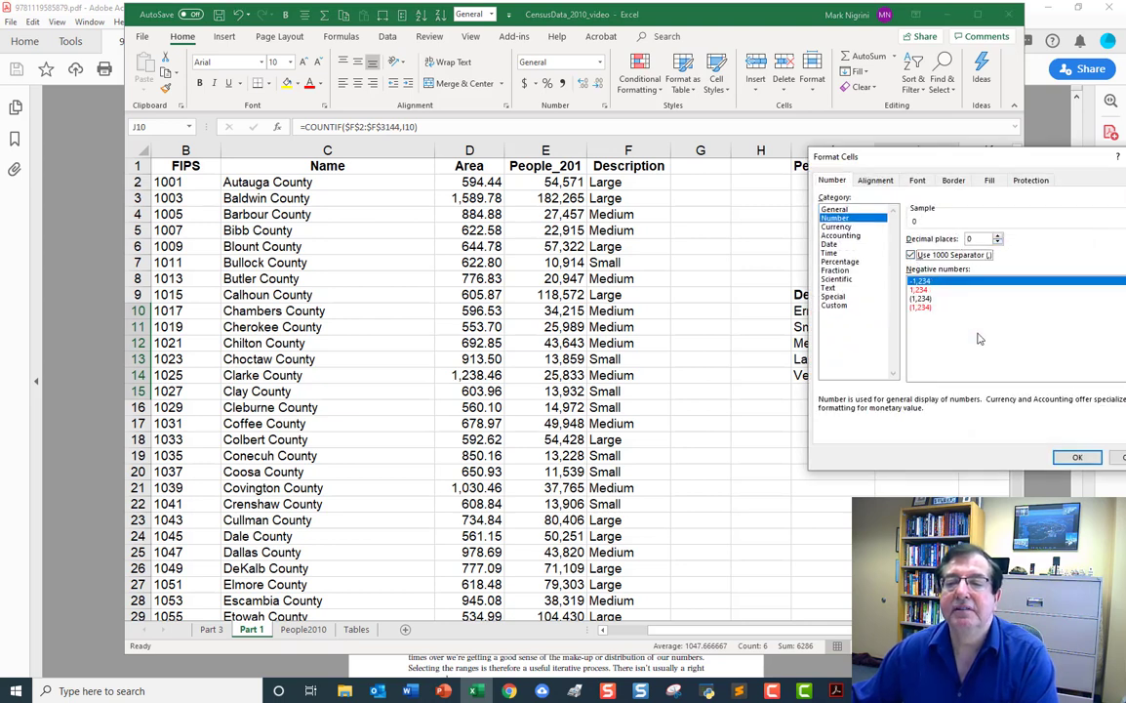
left_click(1078, 457)
Label the total row by entering TOTAL in cell I15.
left_click(841, 394)
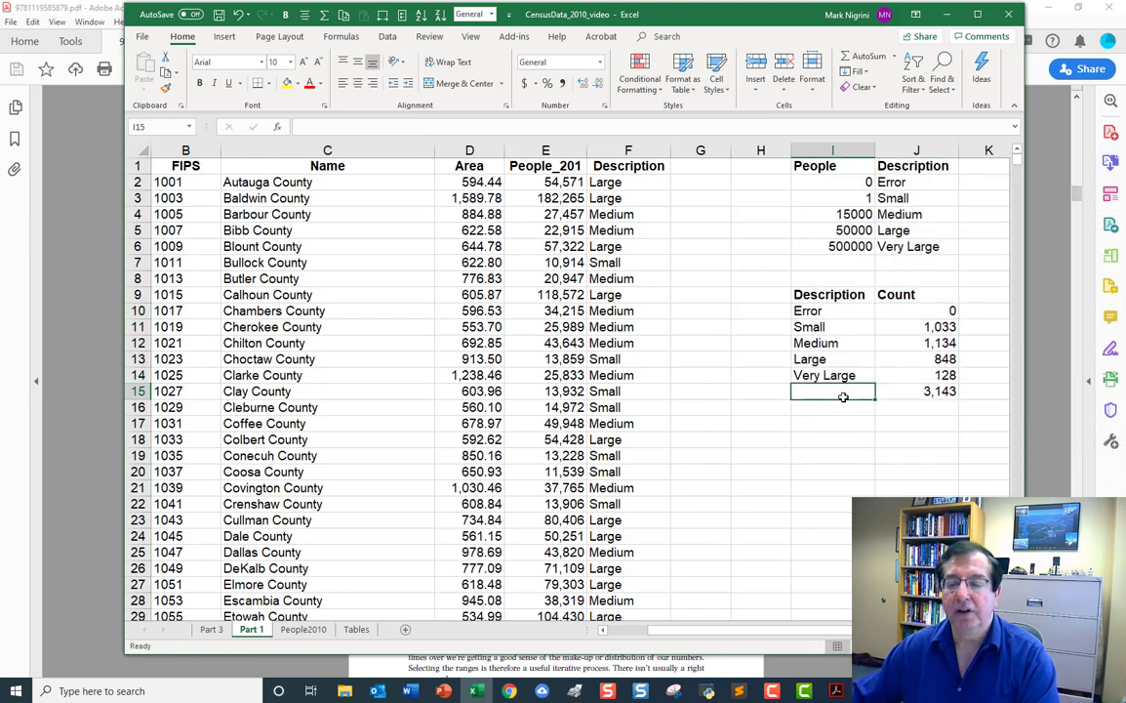
type("to")
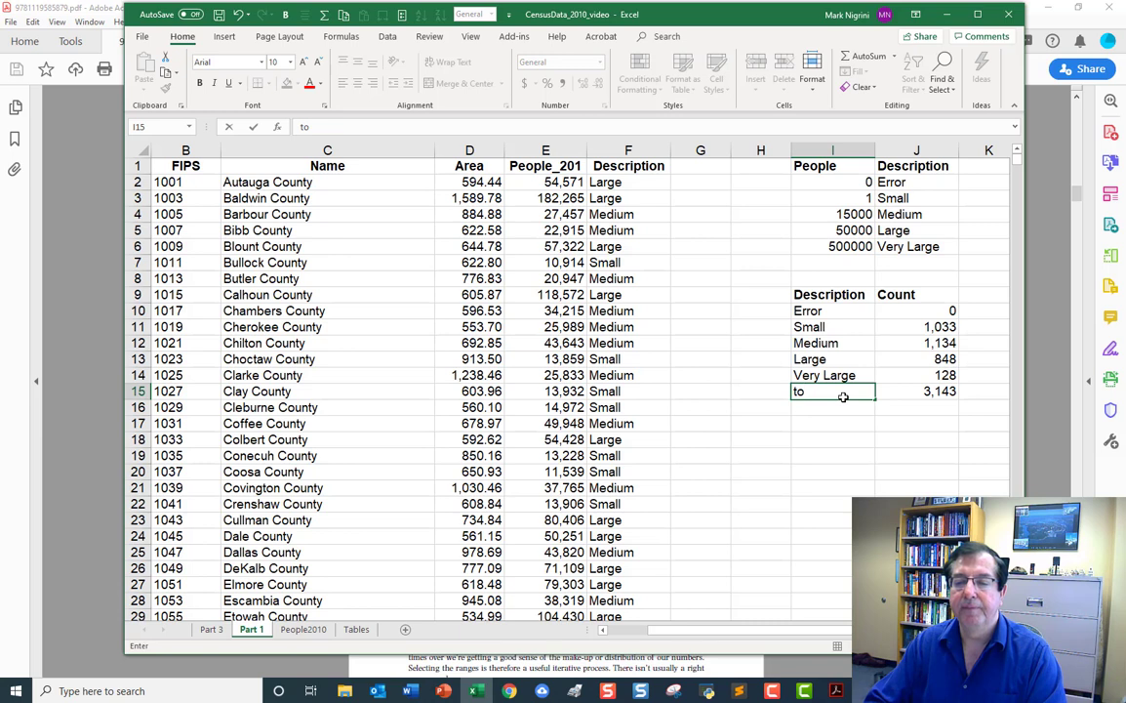
type("TOTAL")
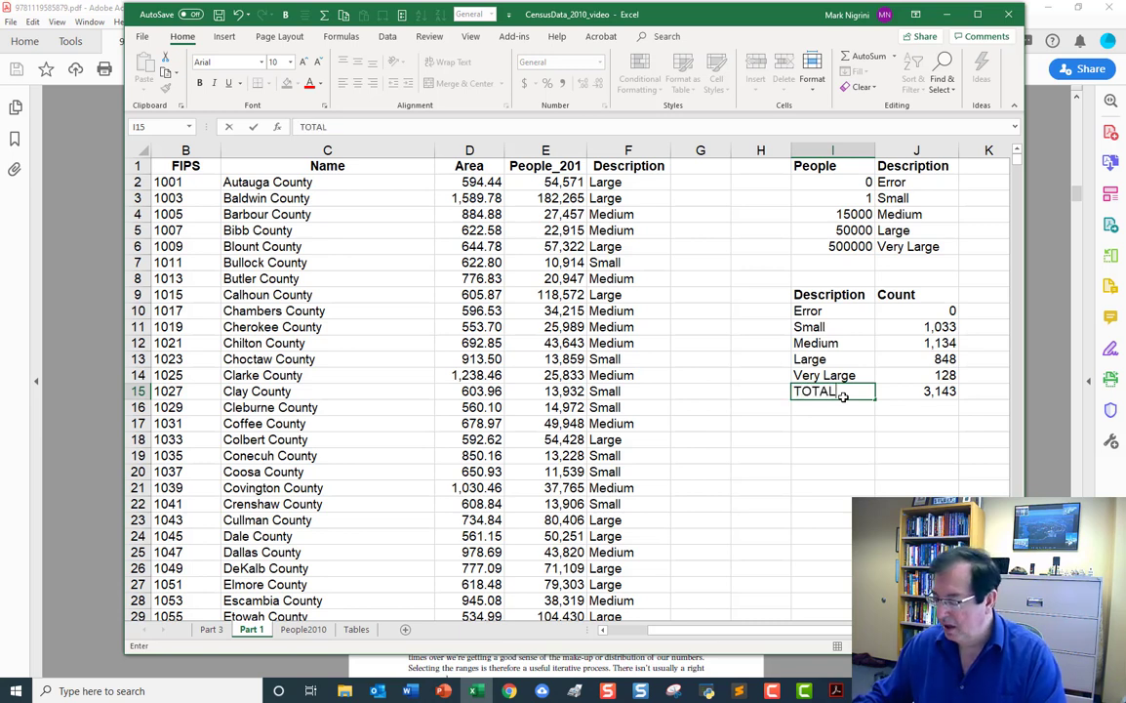
key("Return")
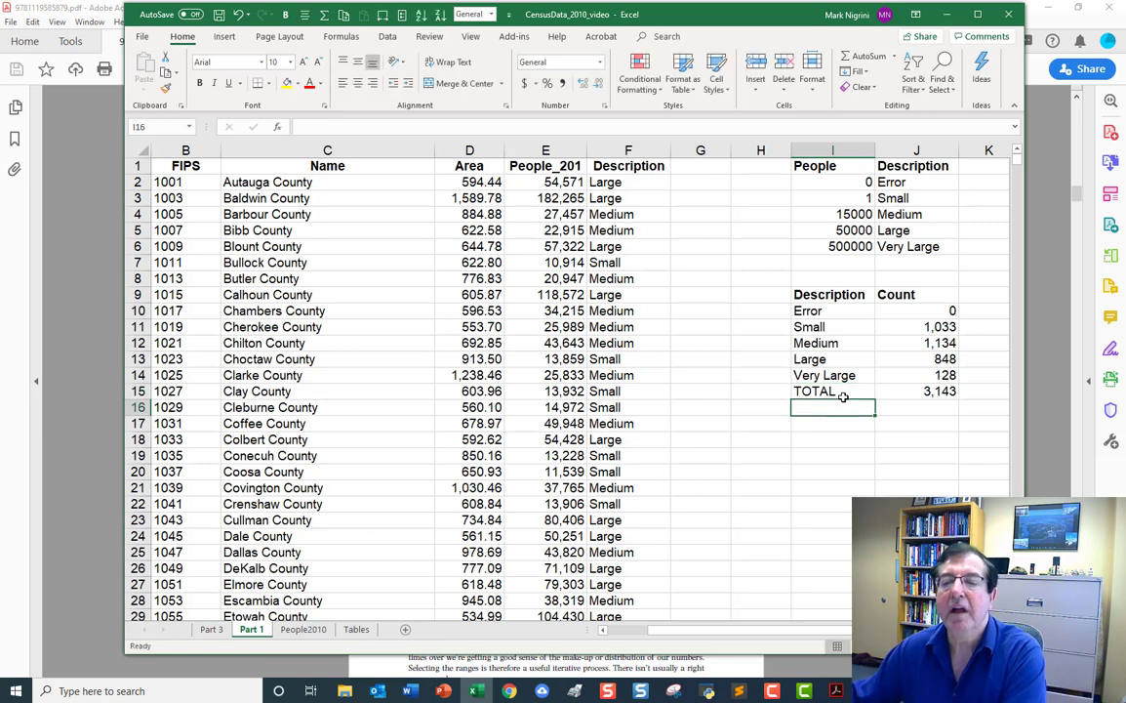
Make the total count in J15 bold.
left_click(927, 391)
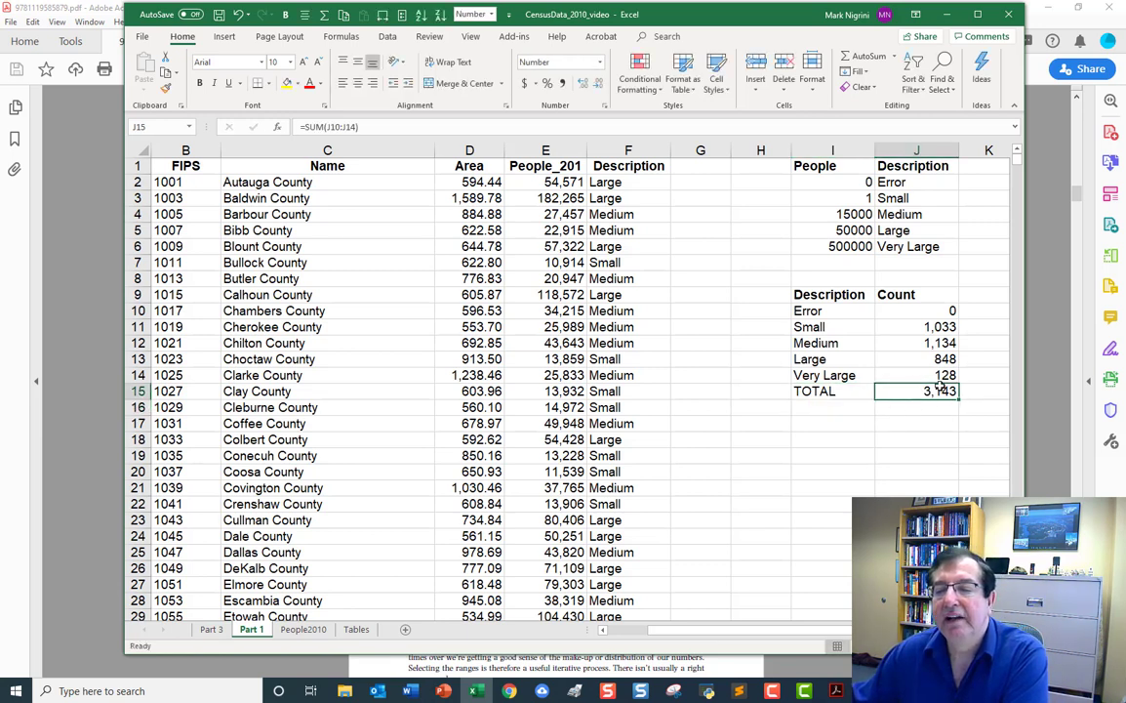
left_click(200, 84)
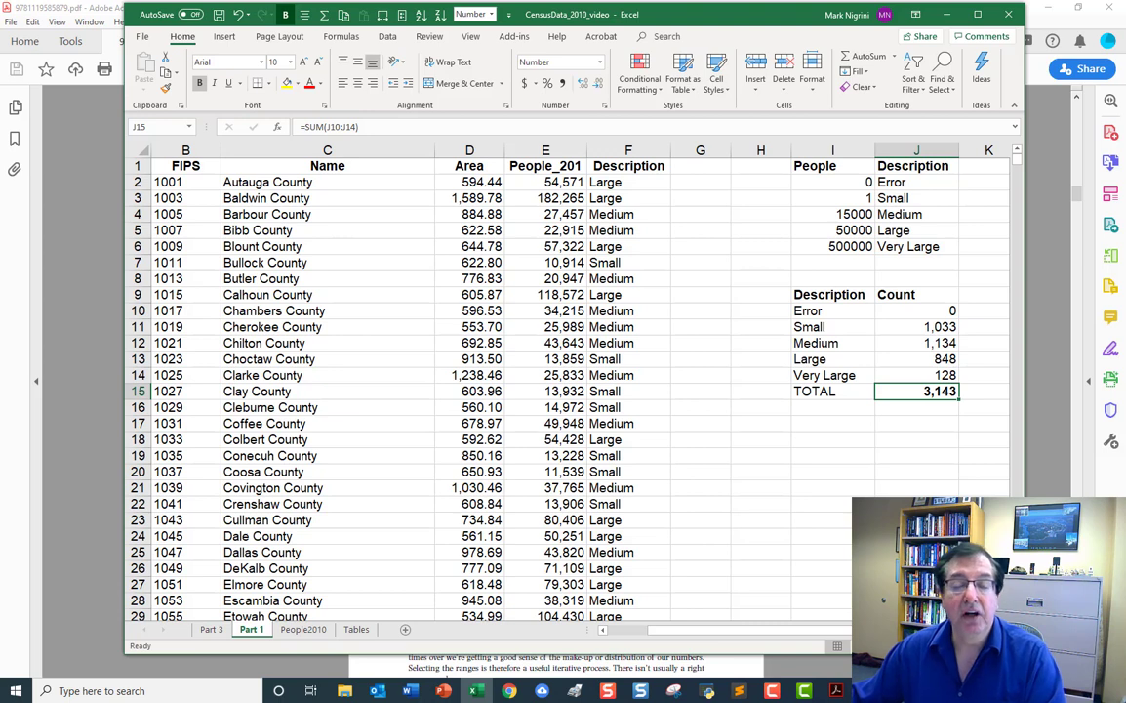
left_click(943, 311)
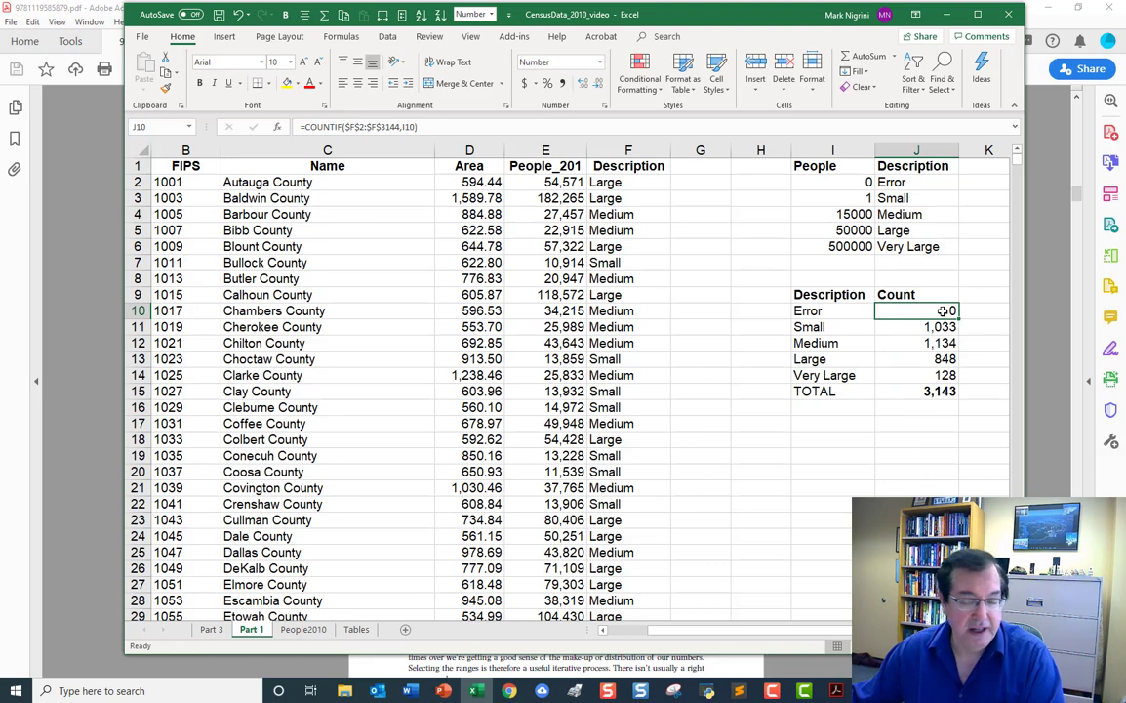
left_click(841, 315)
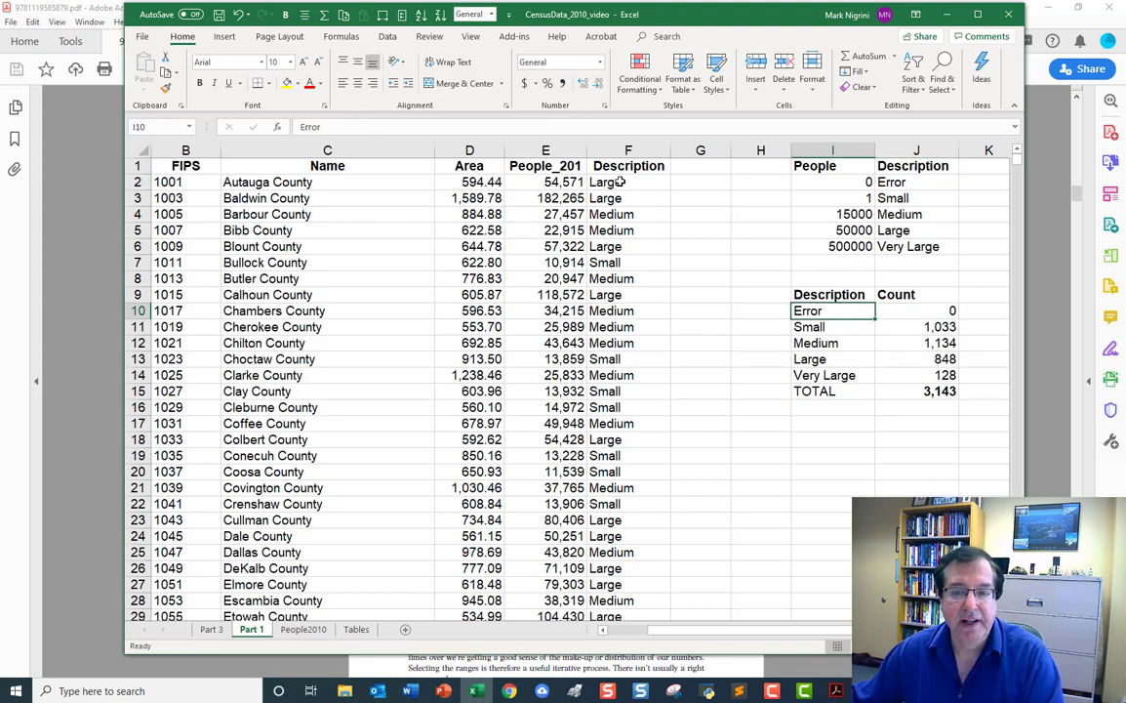
left_click_drag(620, 182, 575, 310)
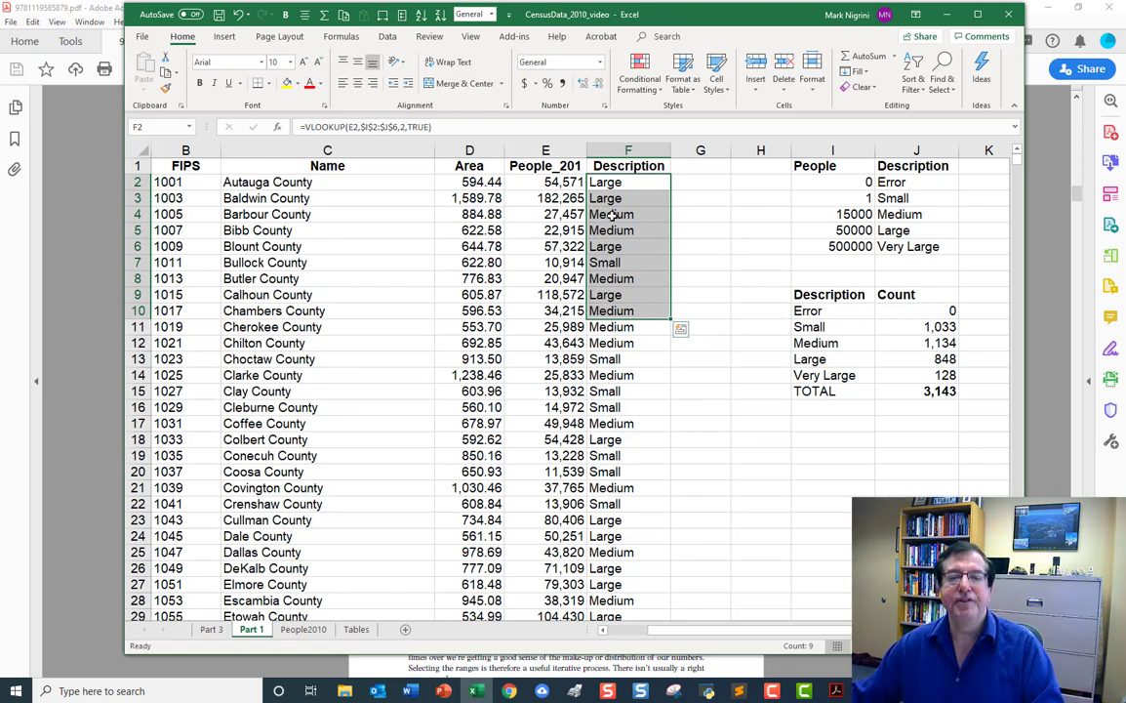
left_click(614, 182)
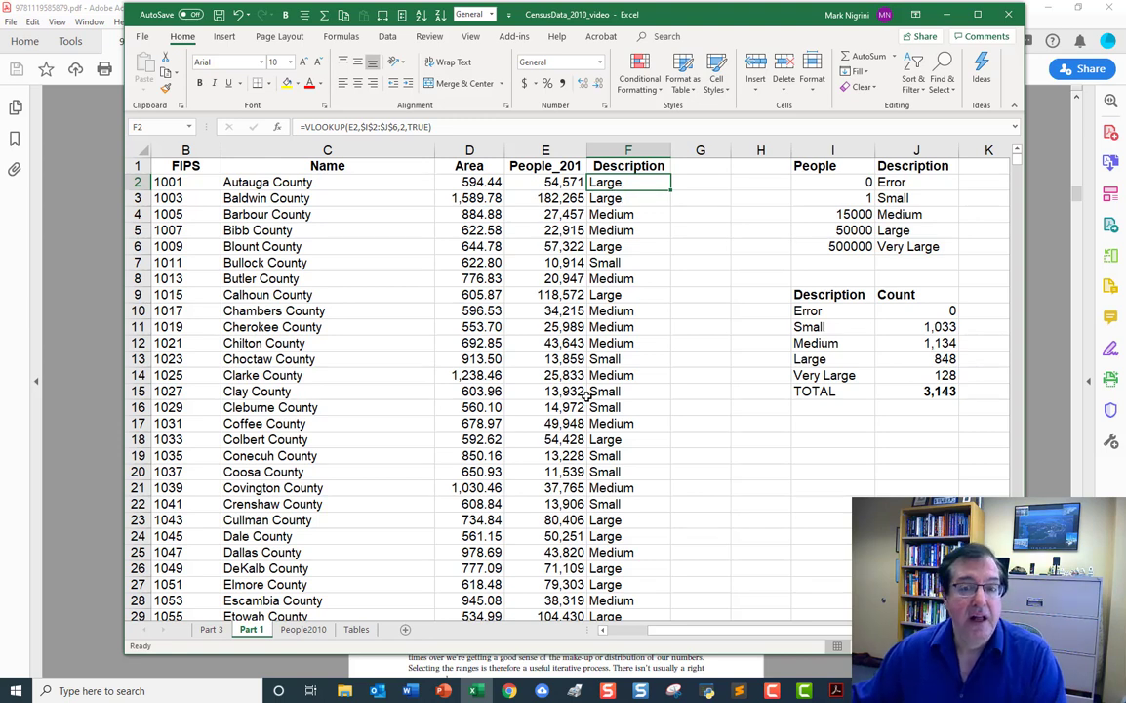
Switch to the Case1pt1 document in Word, read the histogram requirement in item 3, and return to the Excel workbook.
left_click(415, 689)
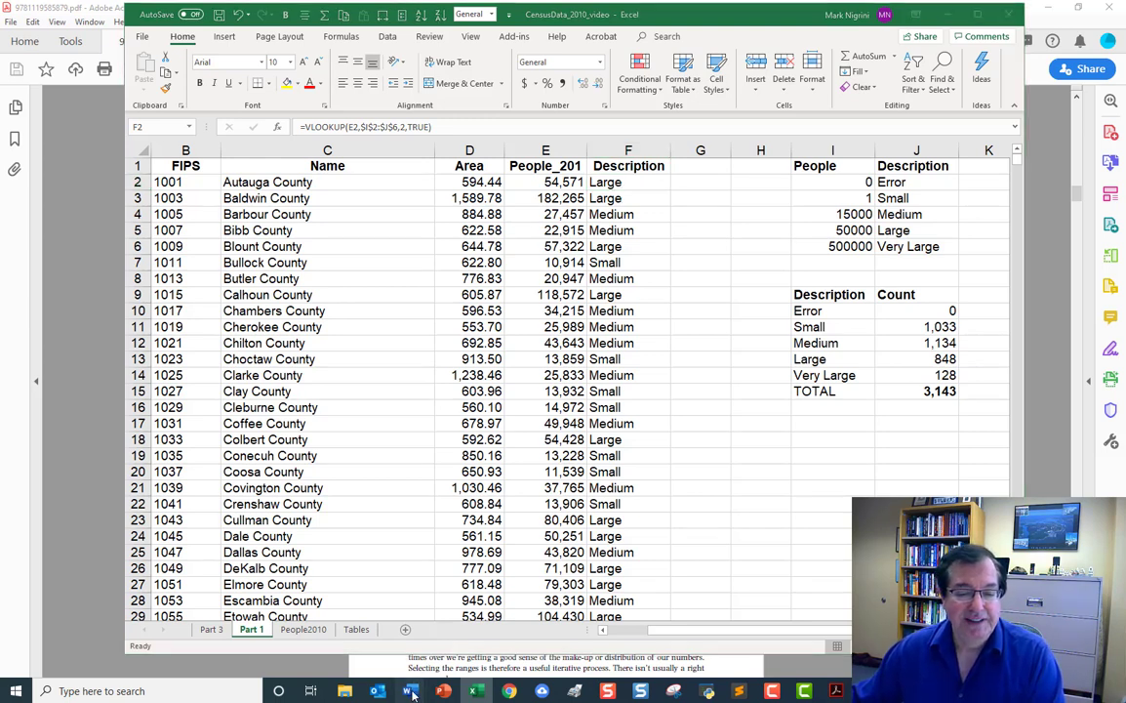
left_click(365, 607)
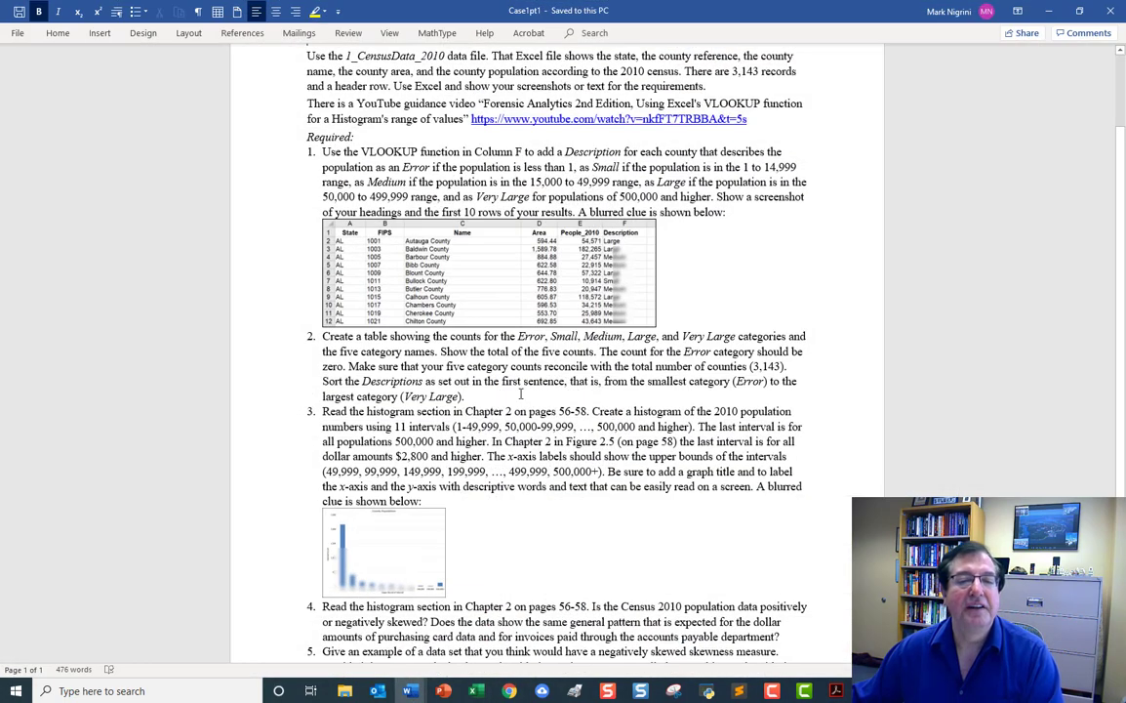
scroll(485, 405, "down", 3)
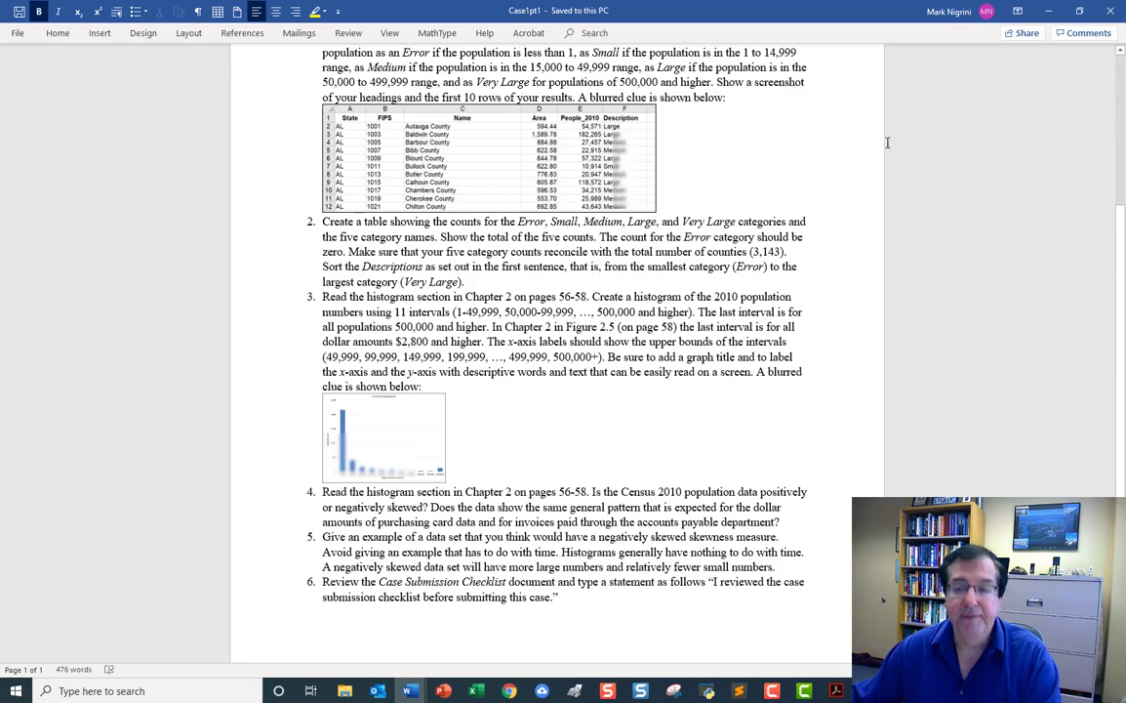
left_click(1051, 12)
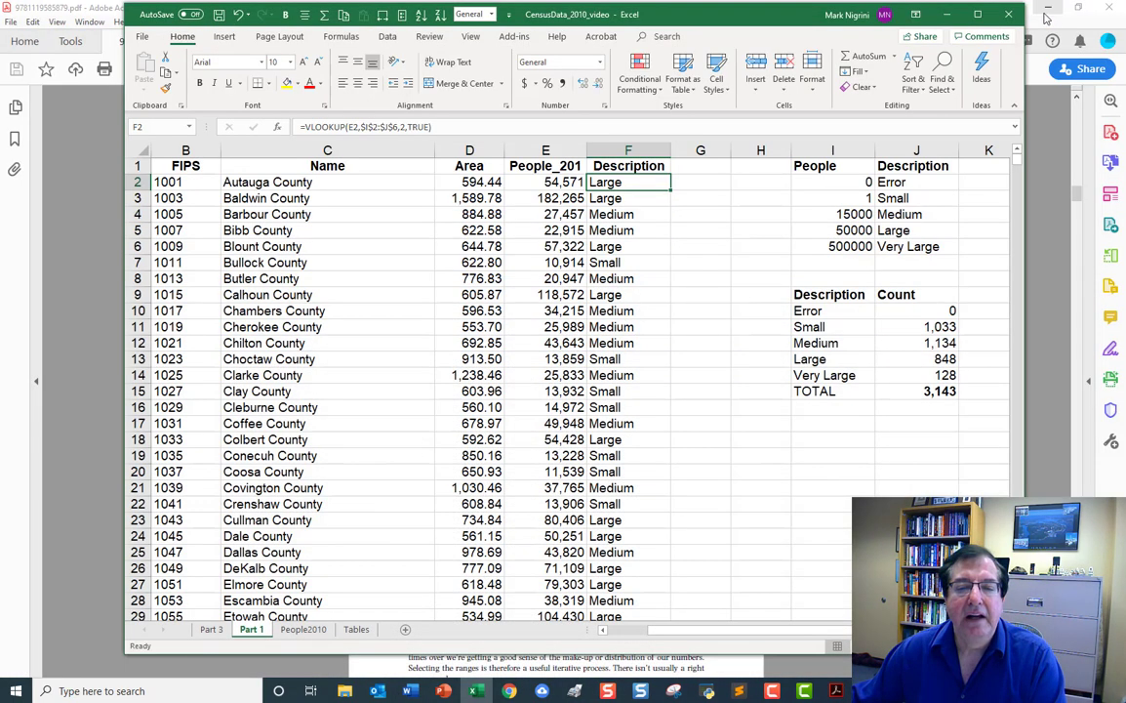
Copy the People and Description lookup table in I1:J6 of the Part 1 sheet to cell I1 of the Part 3 sheet.
left_click(354, 632)
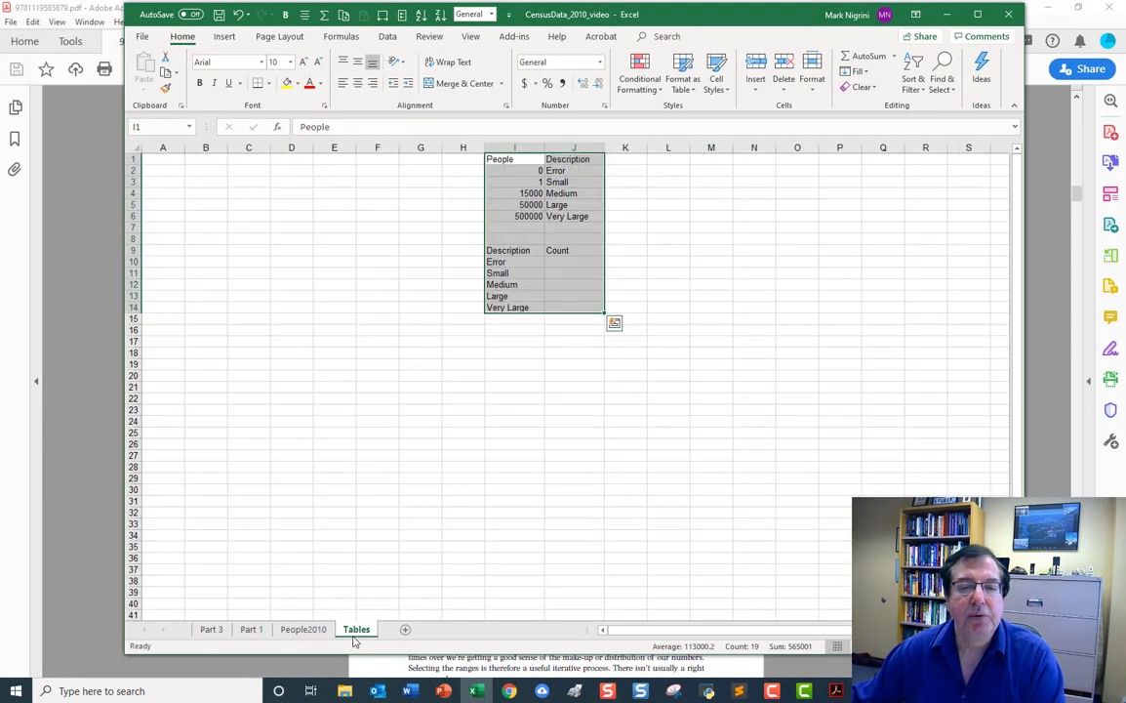
left_click(212, 630)
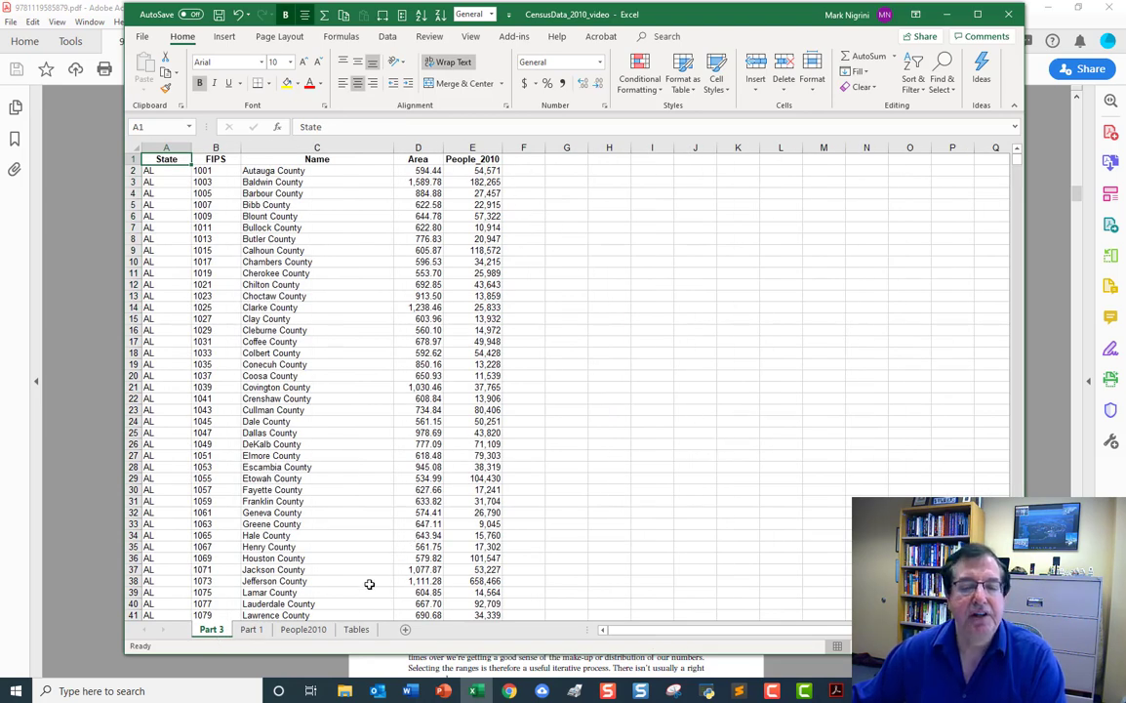
left_click(251, 630)
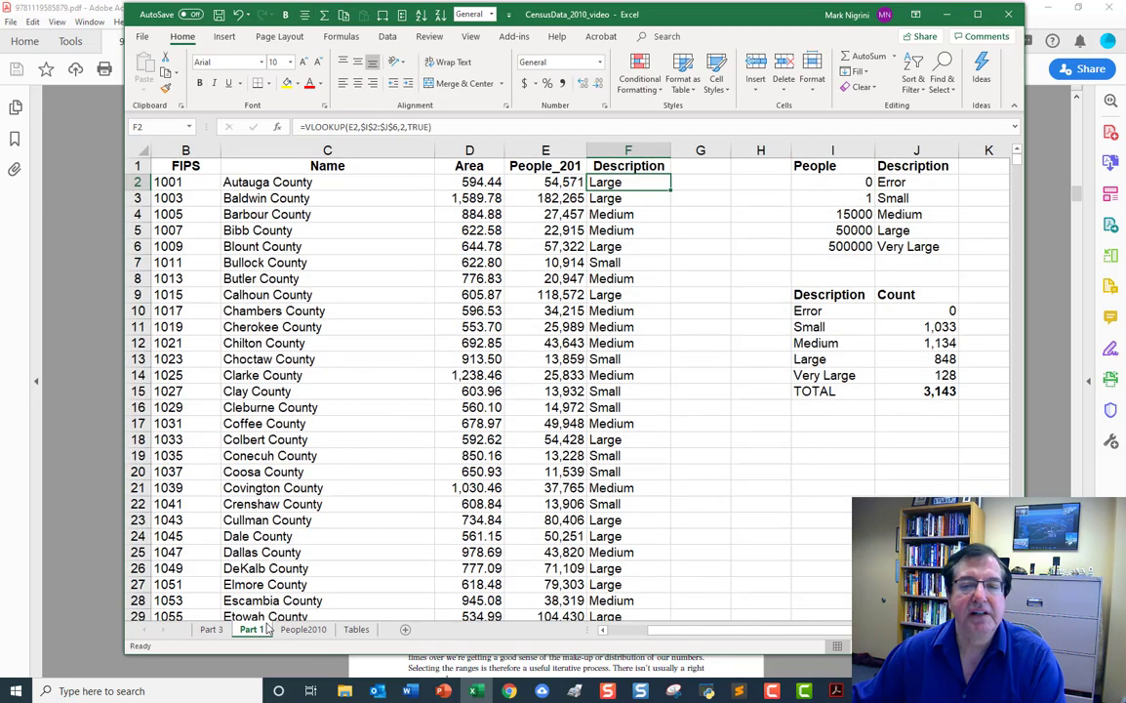
left_click_drag(830, 166, 893, 246)
right_click(890, 204)
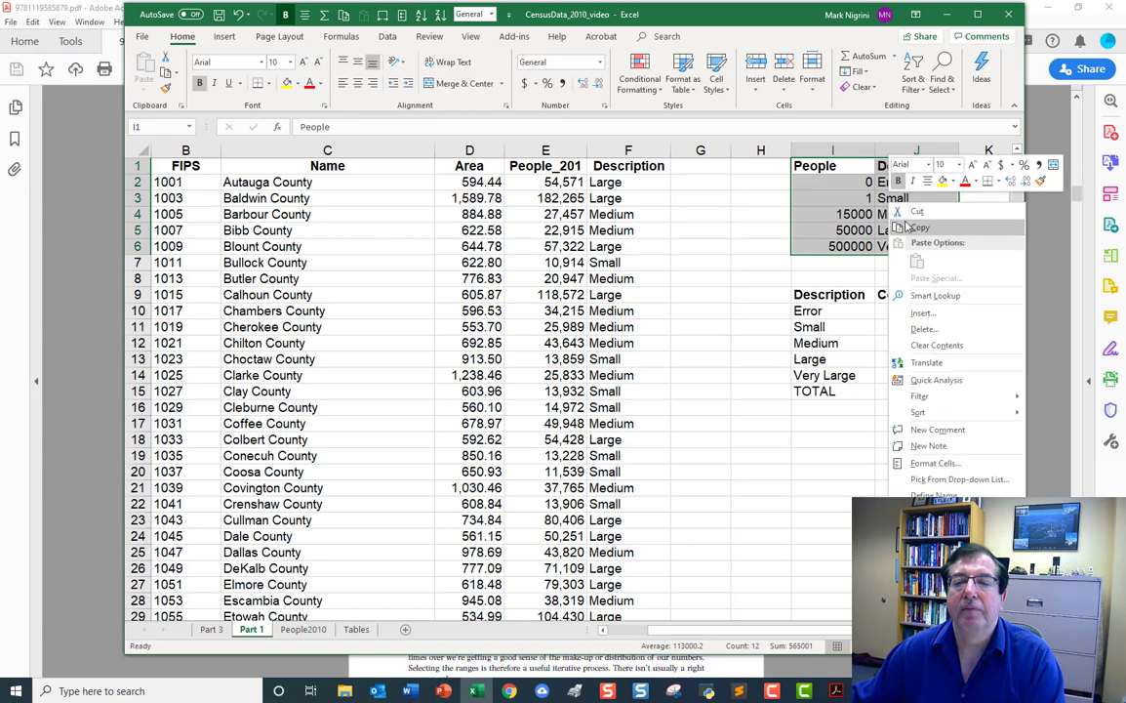
left_click(930, 229)
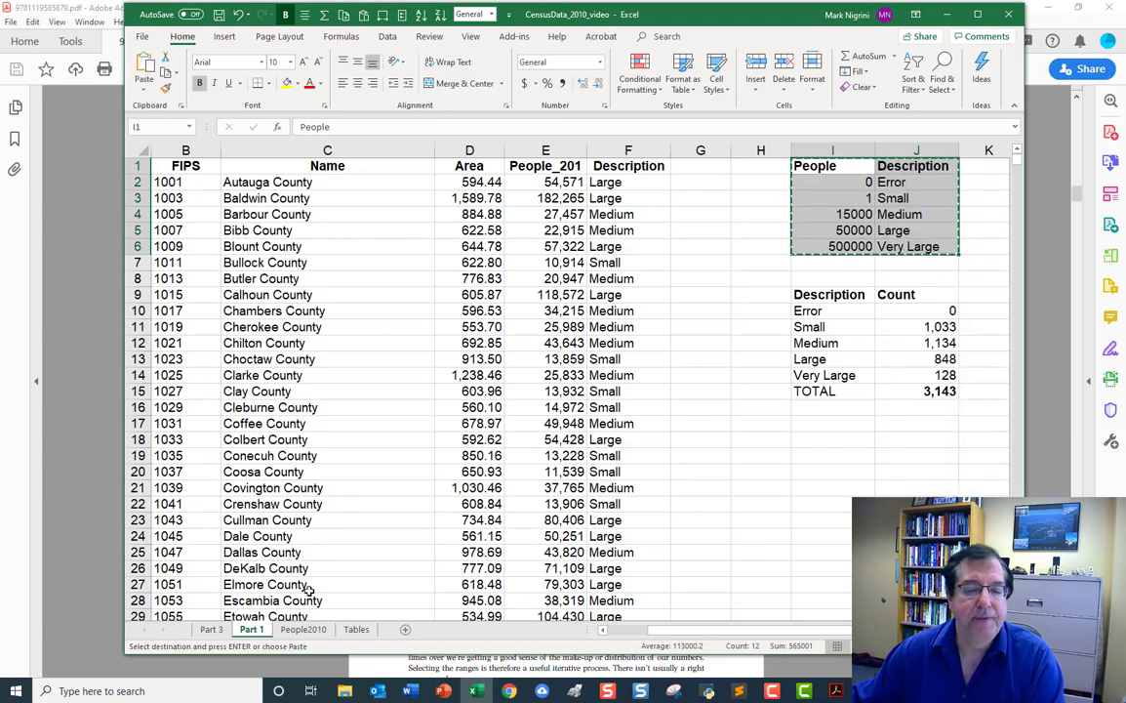
left_click(212, 629)
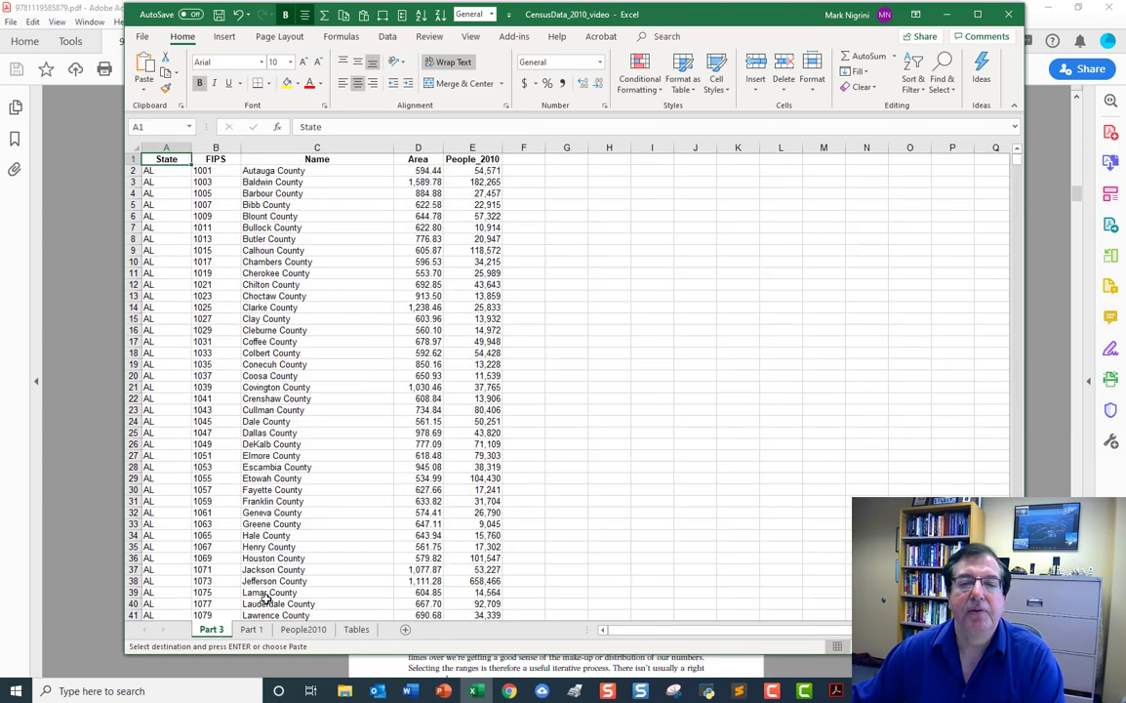
left_click(652, 159)
right_click(656, 160)
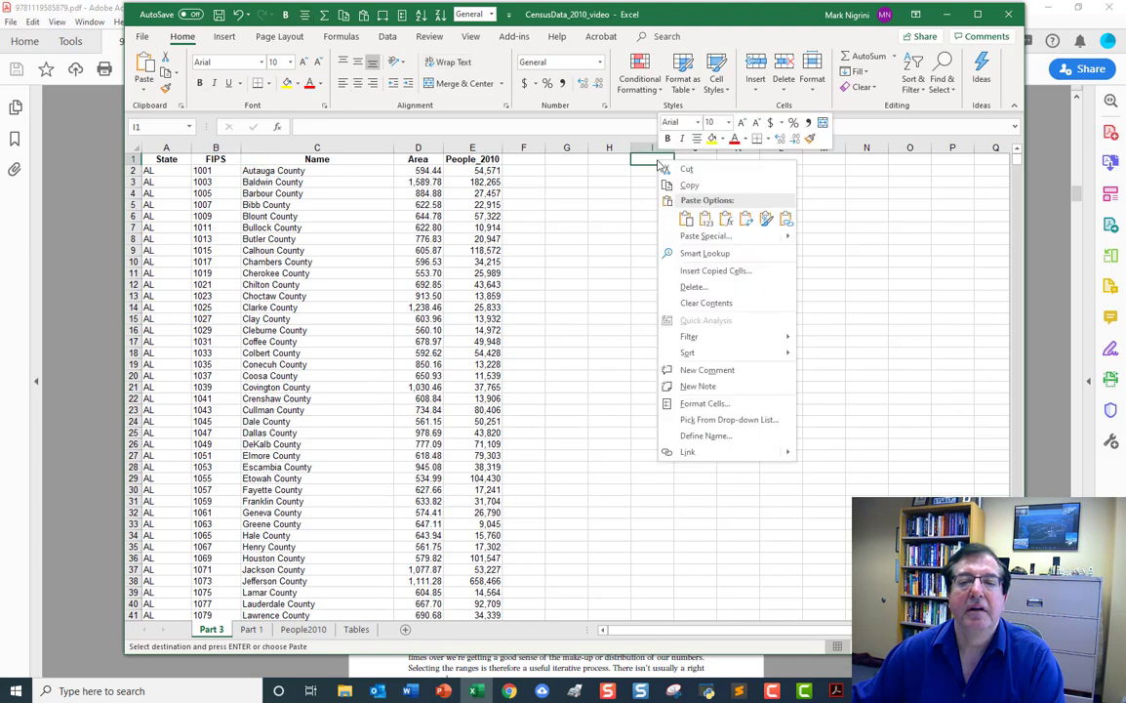
left_click(687, 217)
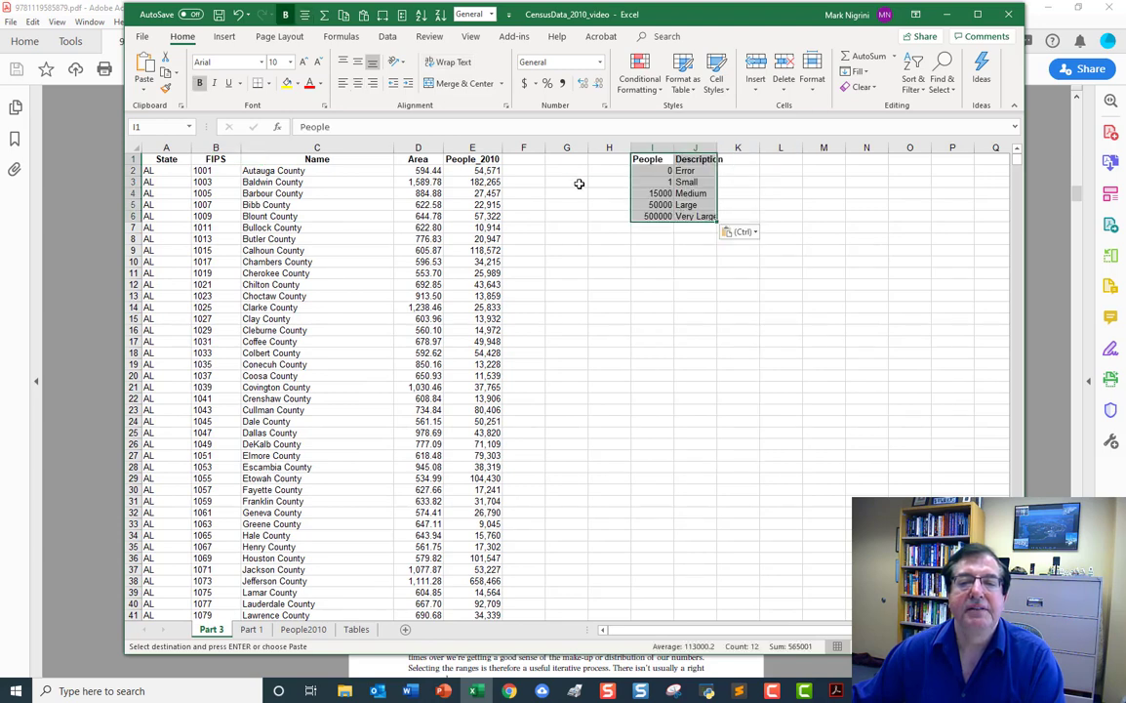
Copy the Description heading from J1 to F1 on the Part 3 sheet.
left_click(695, 159)
right_click(697, 160)
left_click(722, 184)
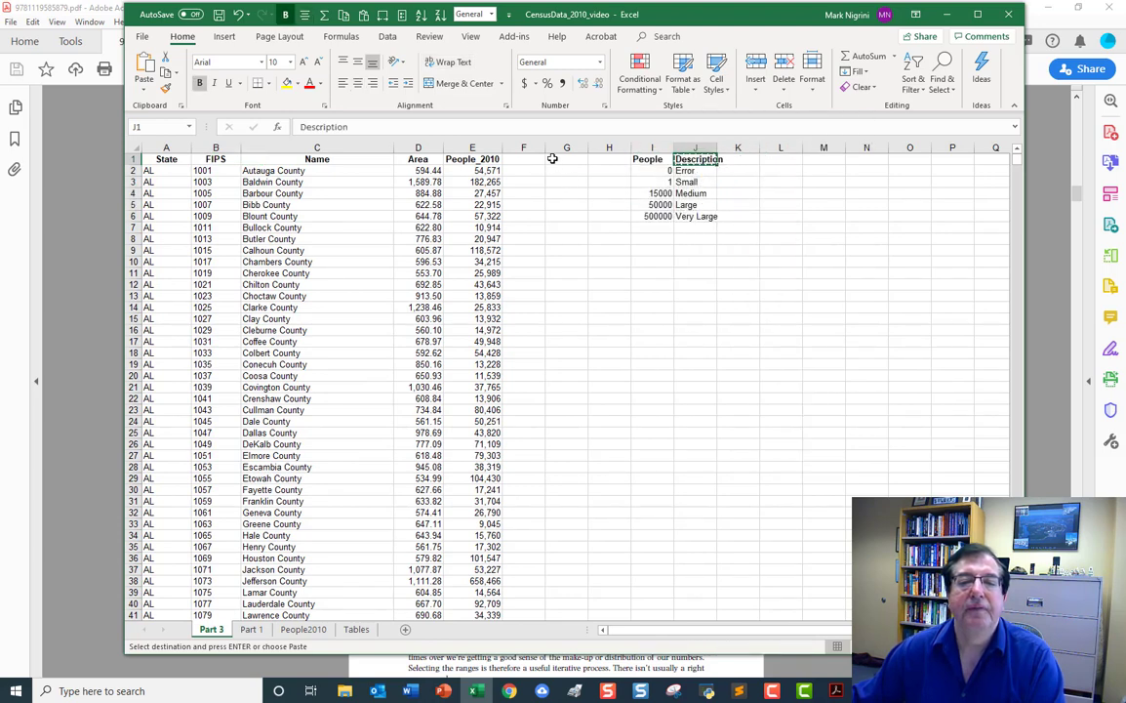
right_click(523, 158)
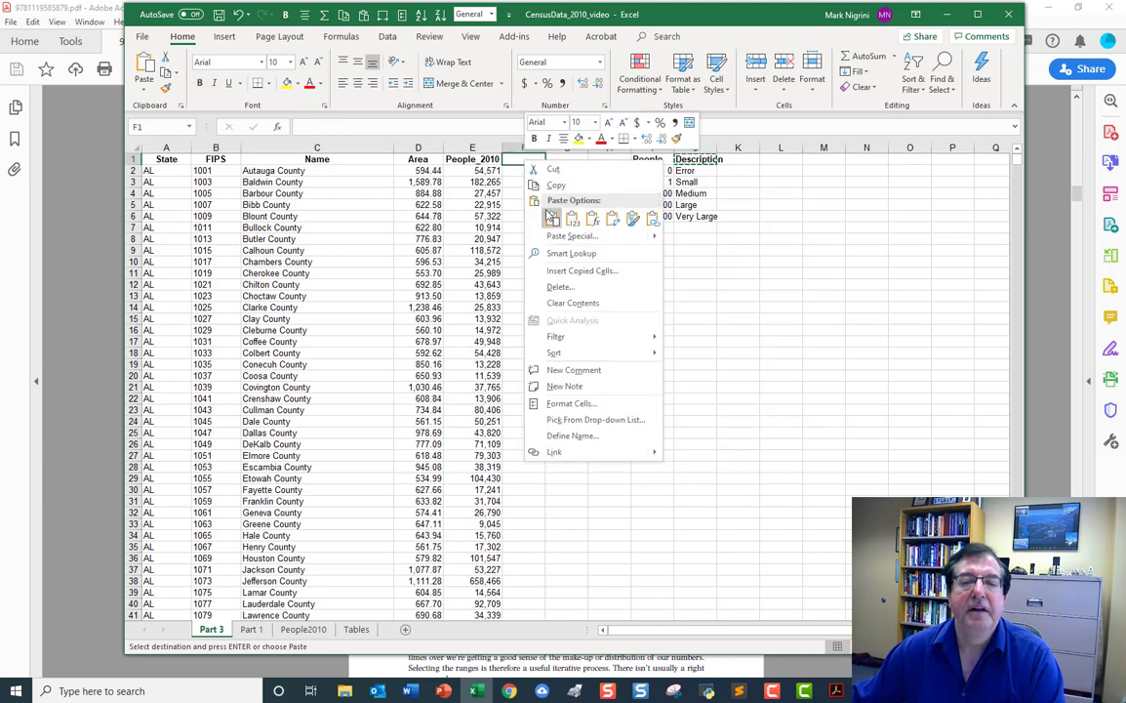
left_click(553, 216)
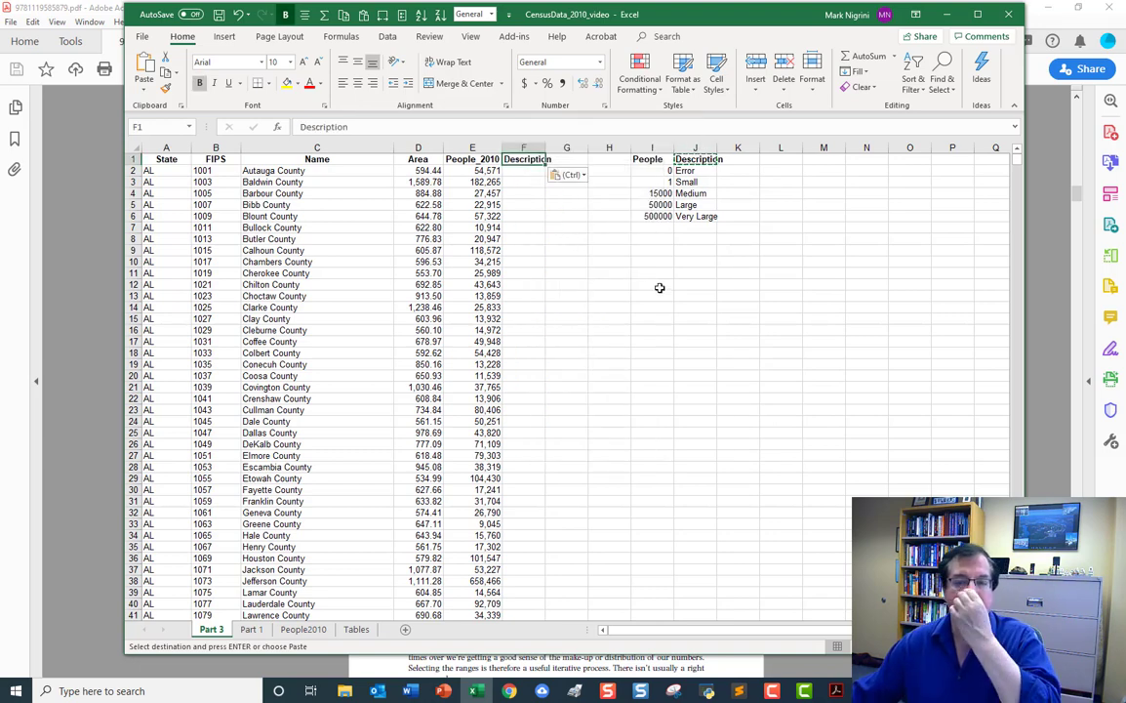
Rename the lookup table's J1 heading to Strata and fill its first row with 1 in I2 and 1 in J2.
left_click(656, 172)
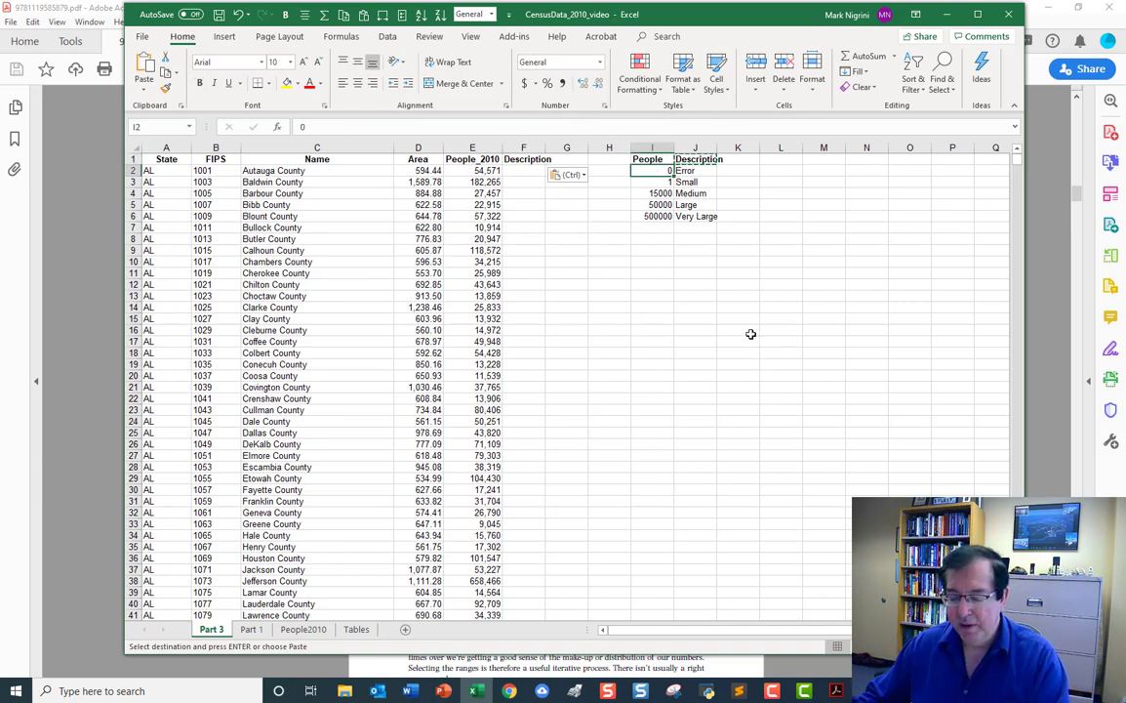
type("1")
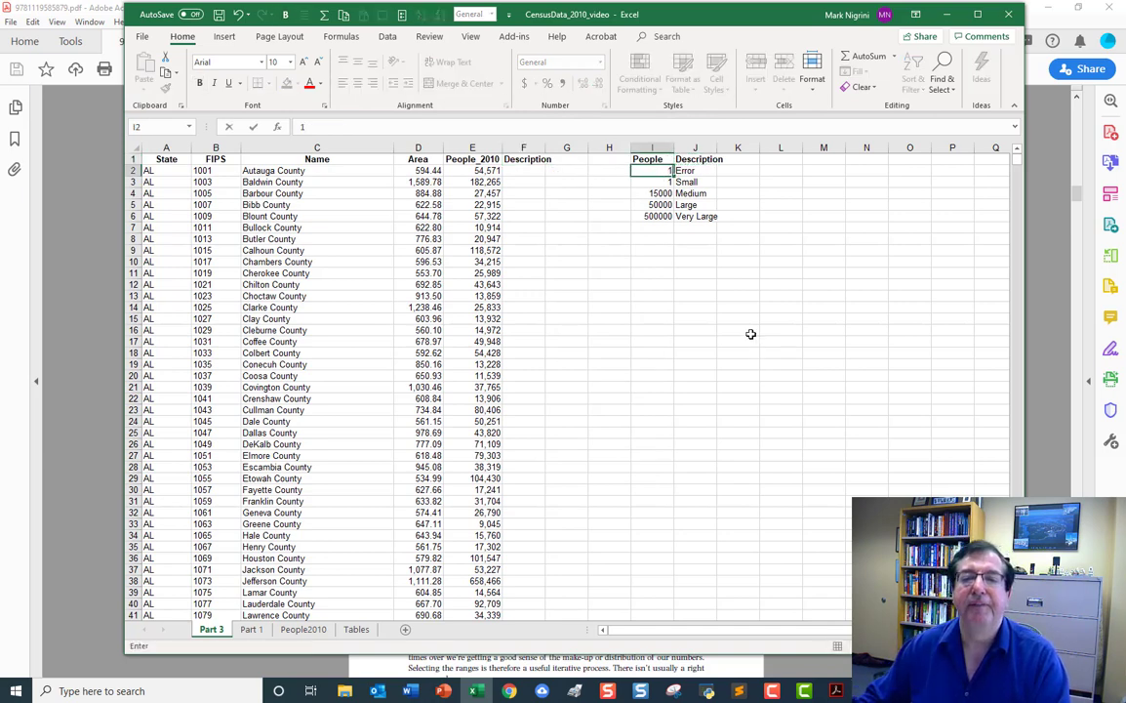
key("Tab")
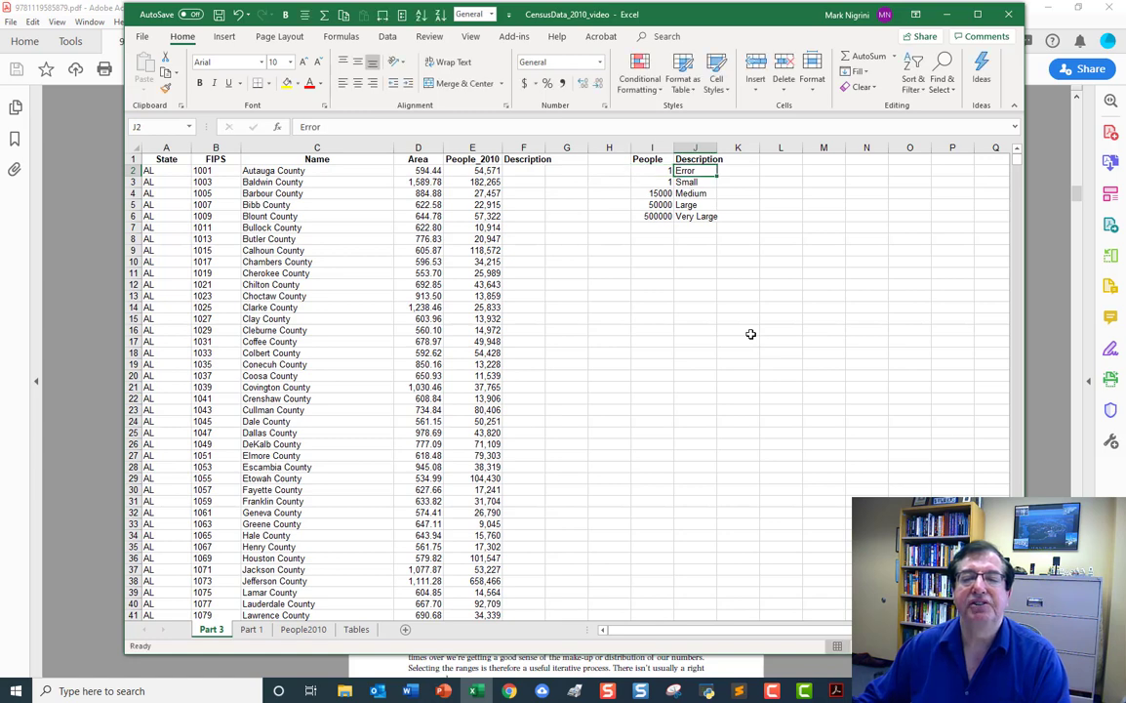
key("Up")
type("Stra")
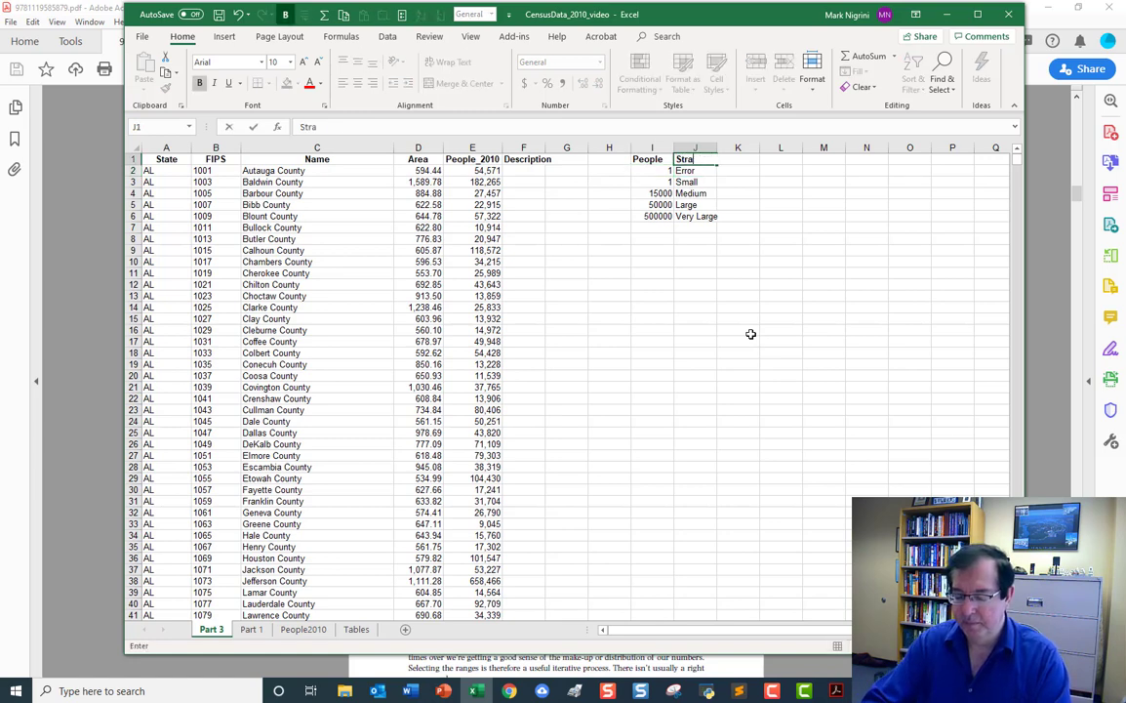
key("Return")
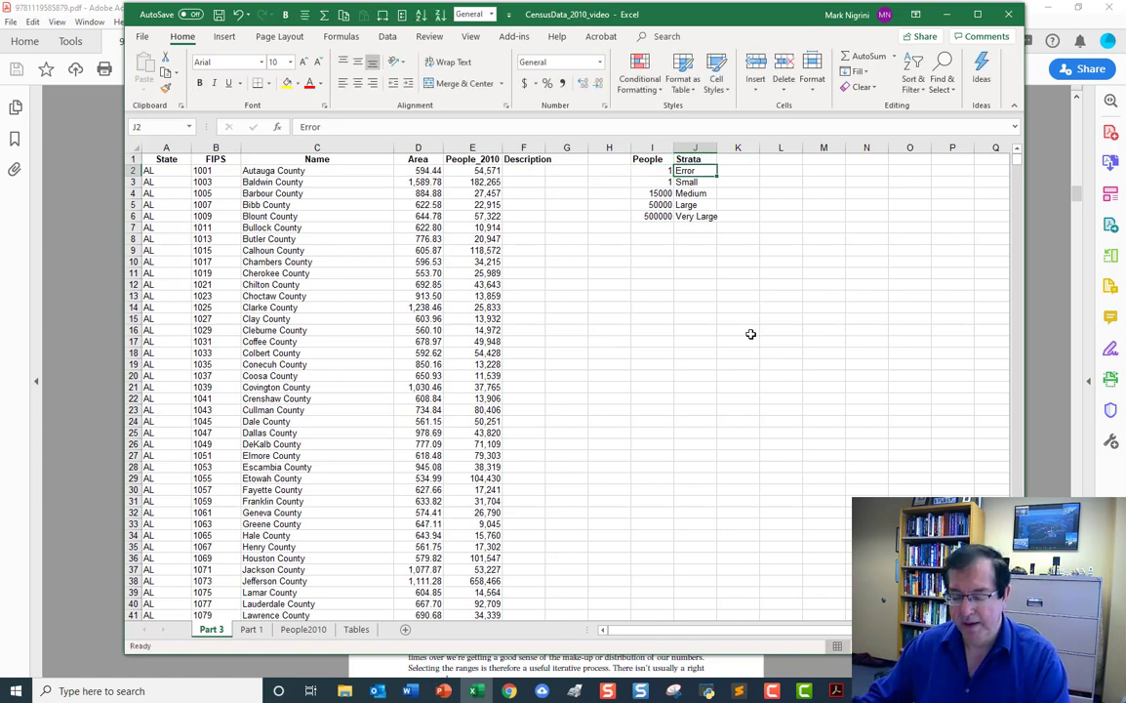
type("1")
key("Return")
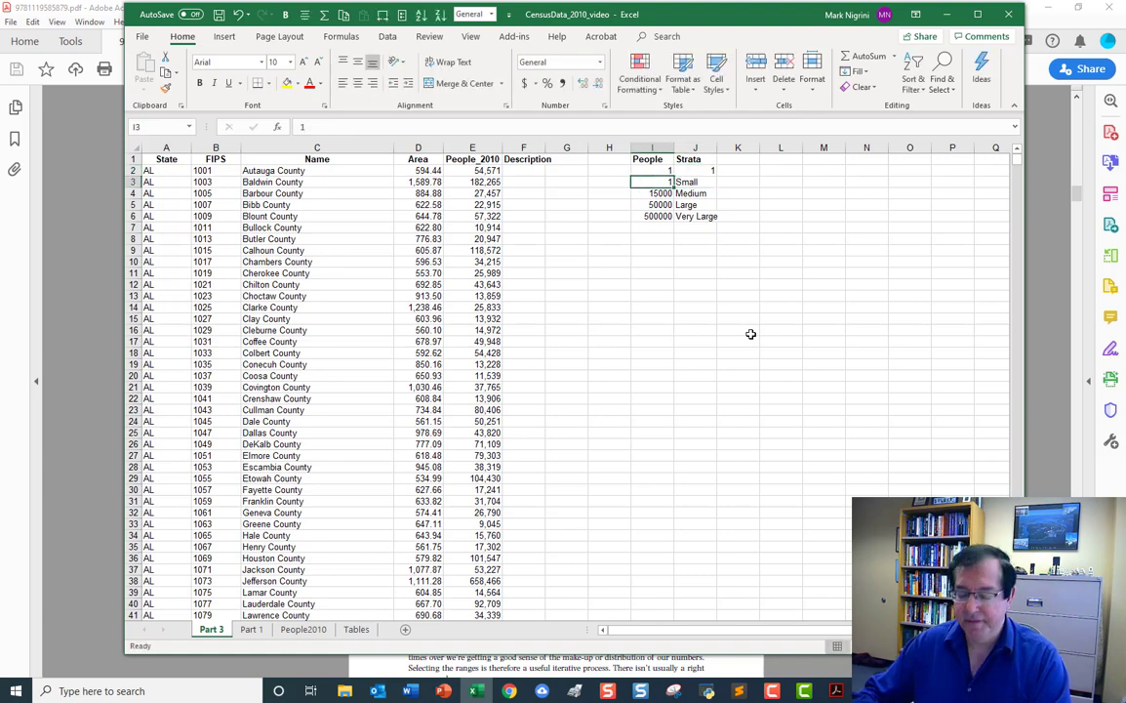
Set the lookup table's second row to 50000 with strata 2 and its third row to 100000 with strata 3.
type("50000")
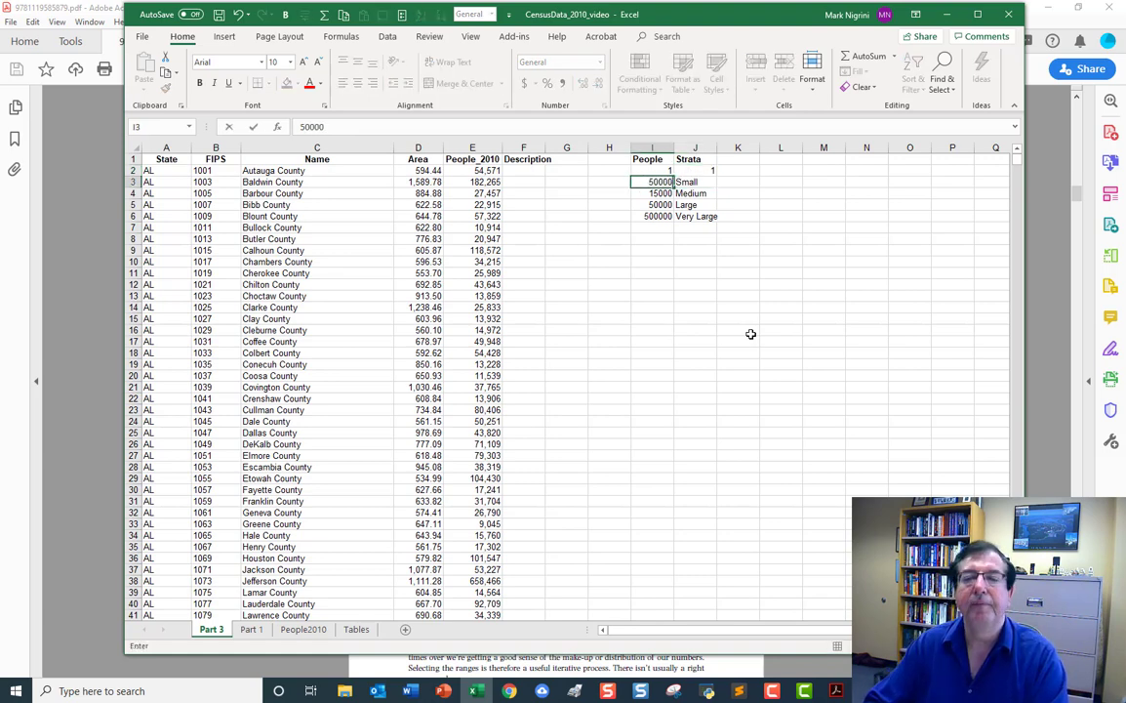
key("Tab")
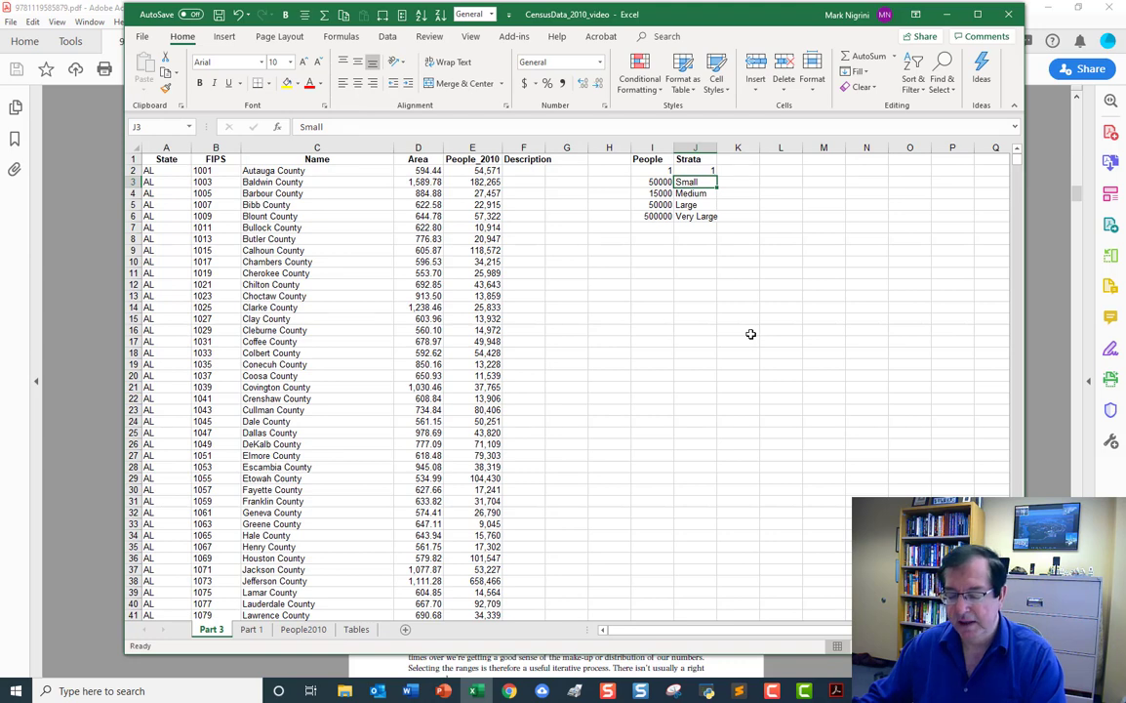
type("2")
key("Return")
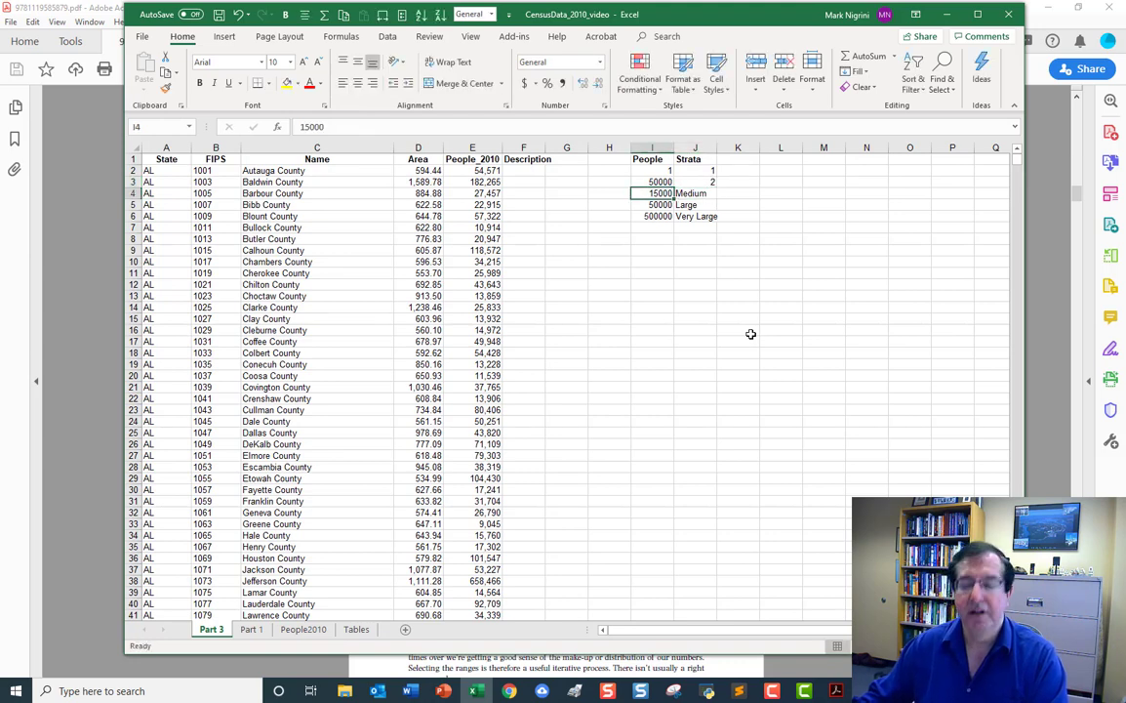
type("10000")
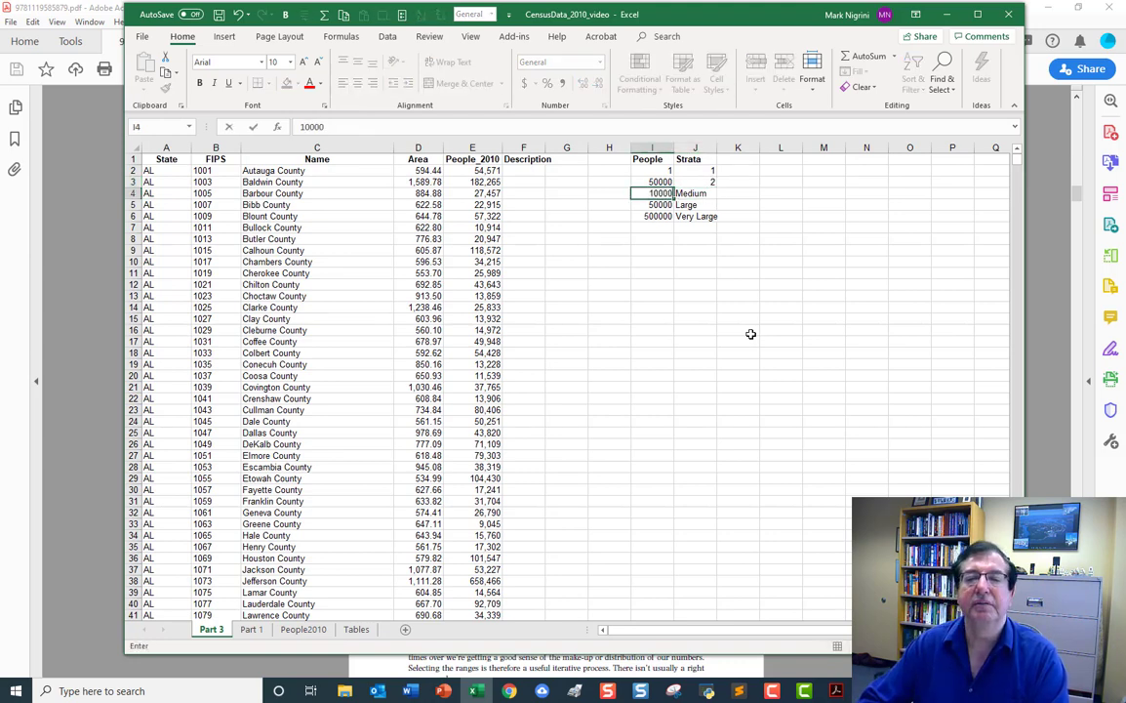
type("0")
key("Tab")
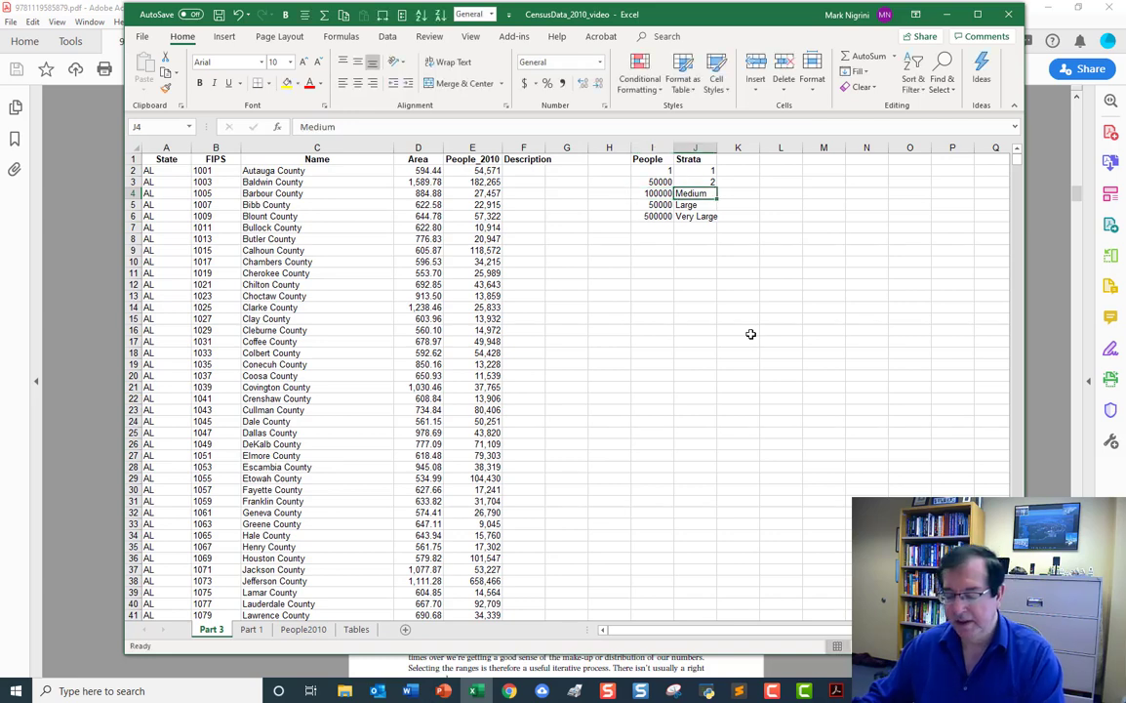
type("3")
key("Return")
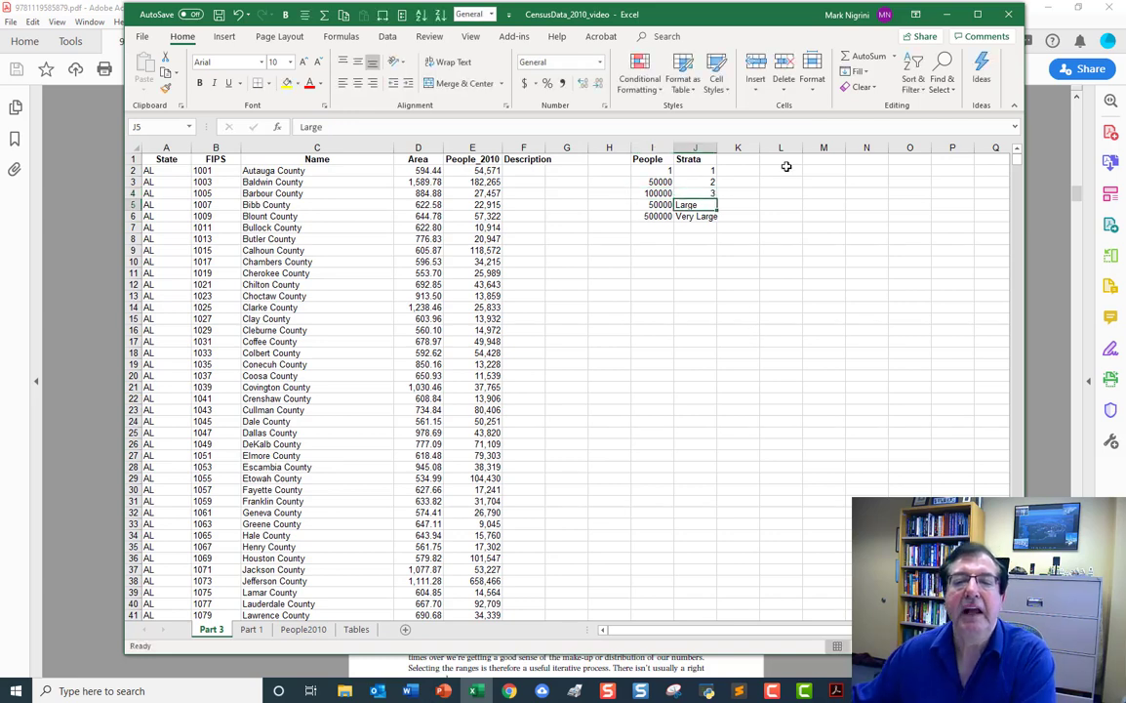
Enter the formula =I4+50000 in cell I5 to calculate the lower bound of the fourth interval.
left_click(661, 204)
type("=")
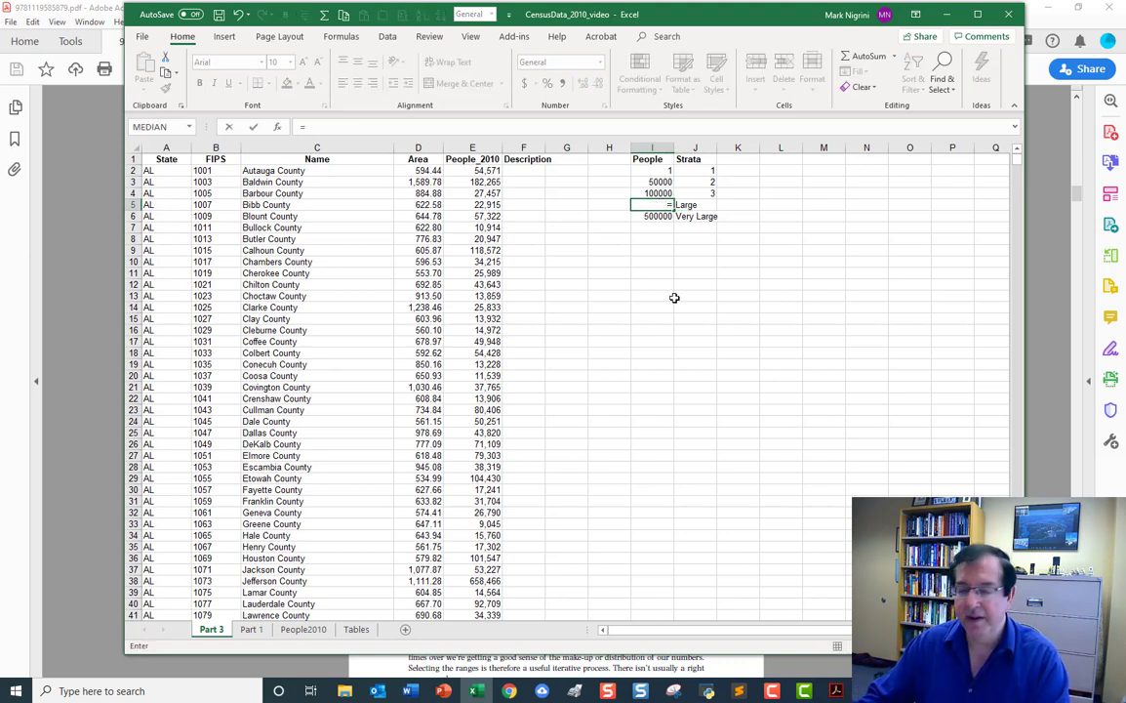
key("Up")
type("+")
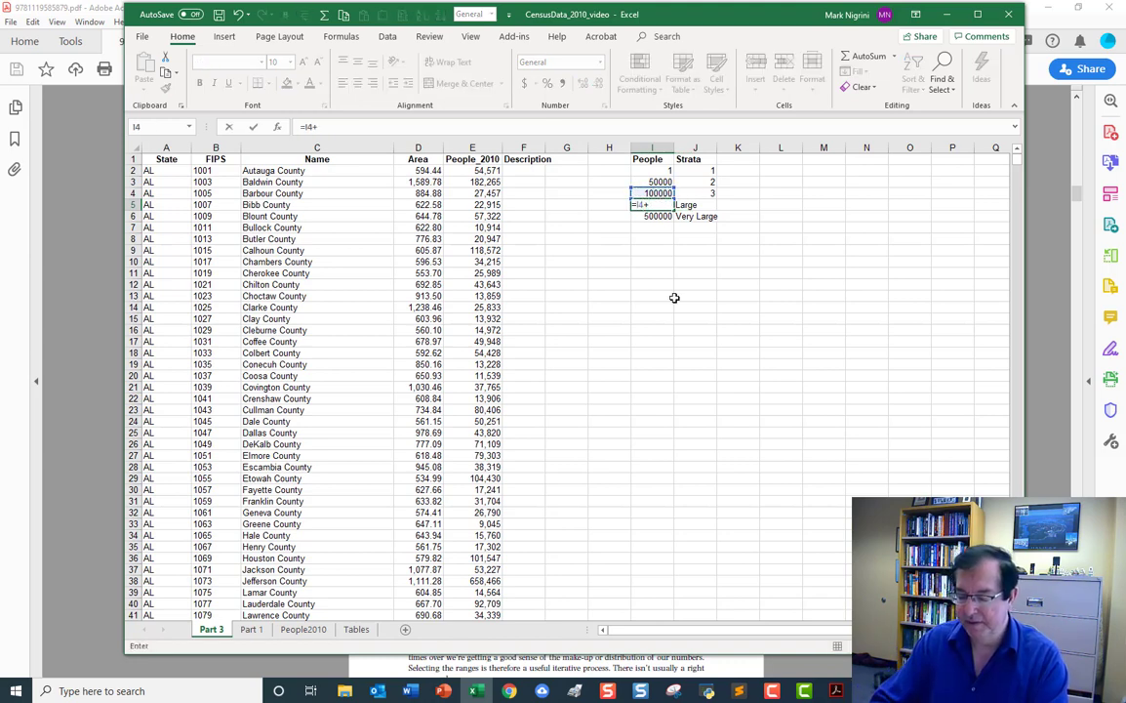
type("50000")
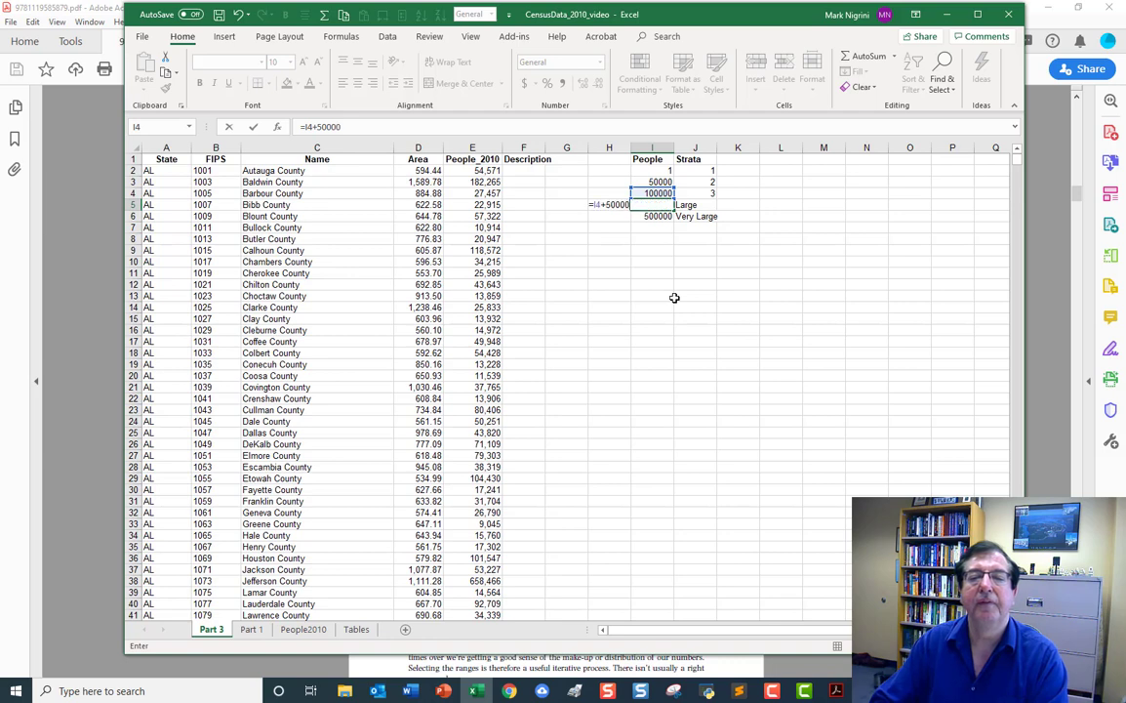
key("Return")
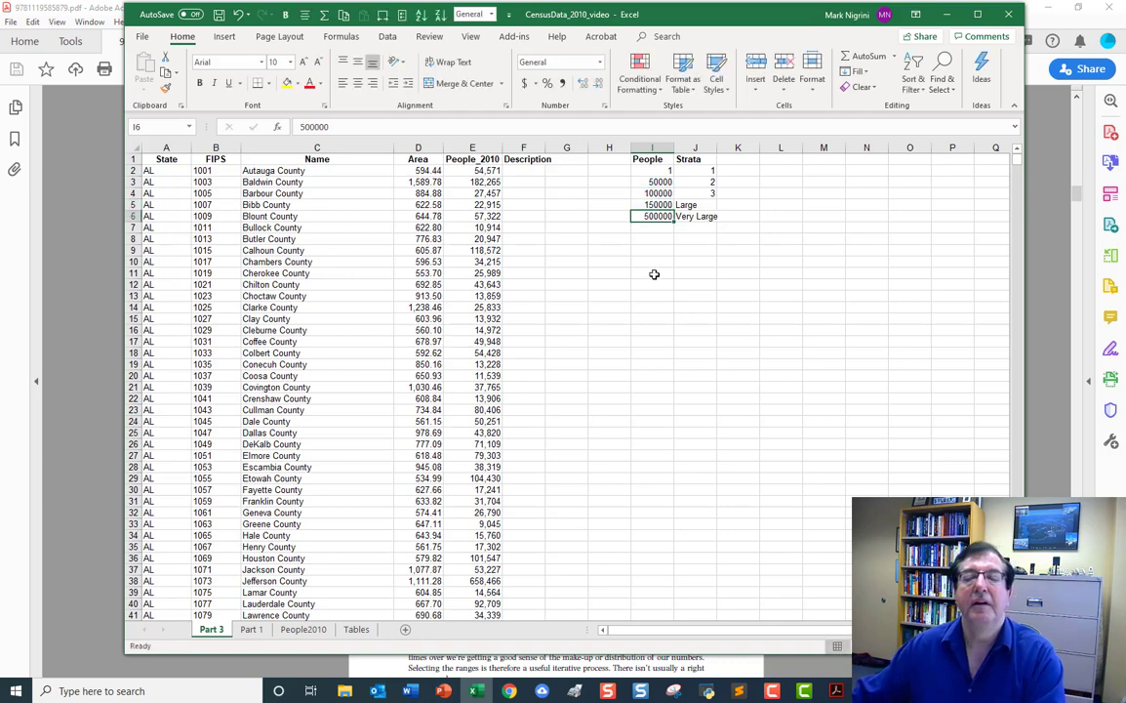
left_click(671, 205)
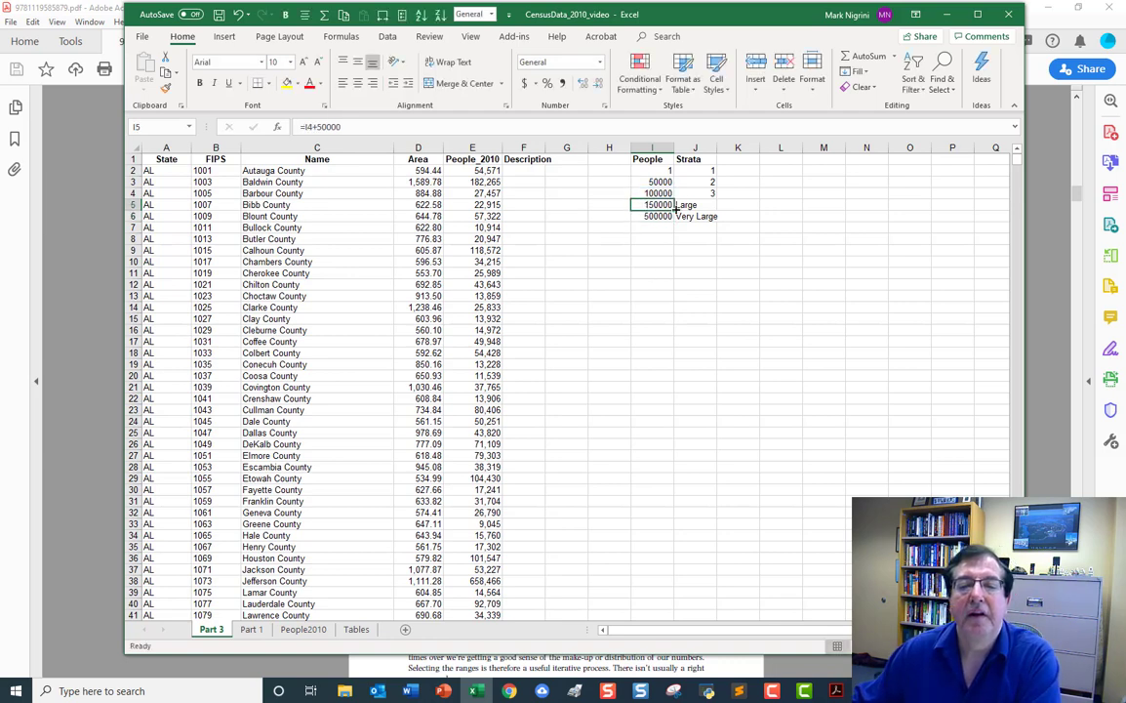
Fill the lower-bound formula from I5 down the People column to I12, clearing the extra entry in I13.
left_click_drag(675, 206, 679, 301)
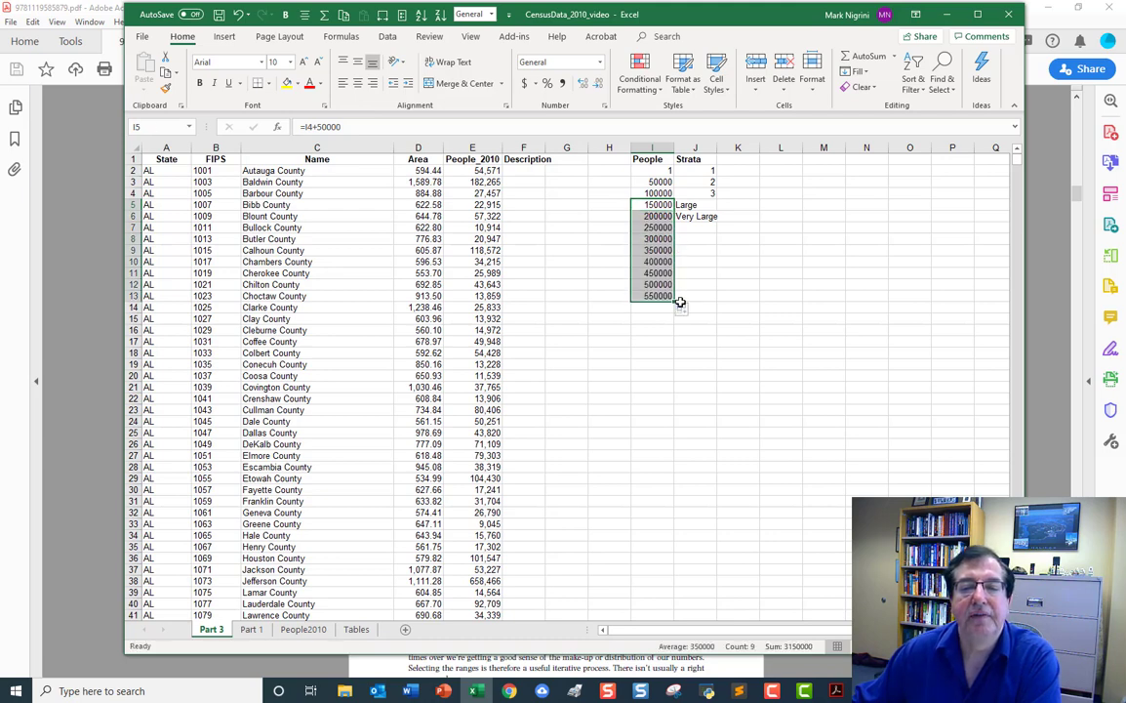
left_click(659, 297)
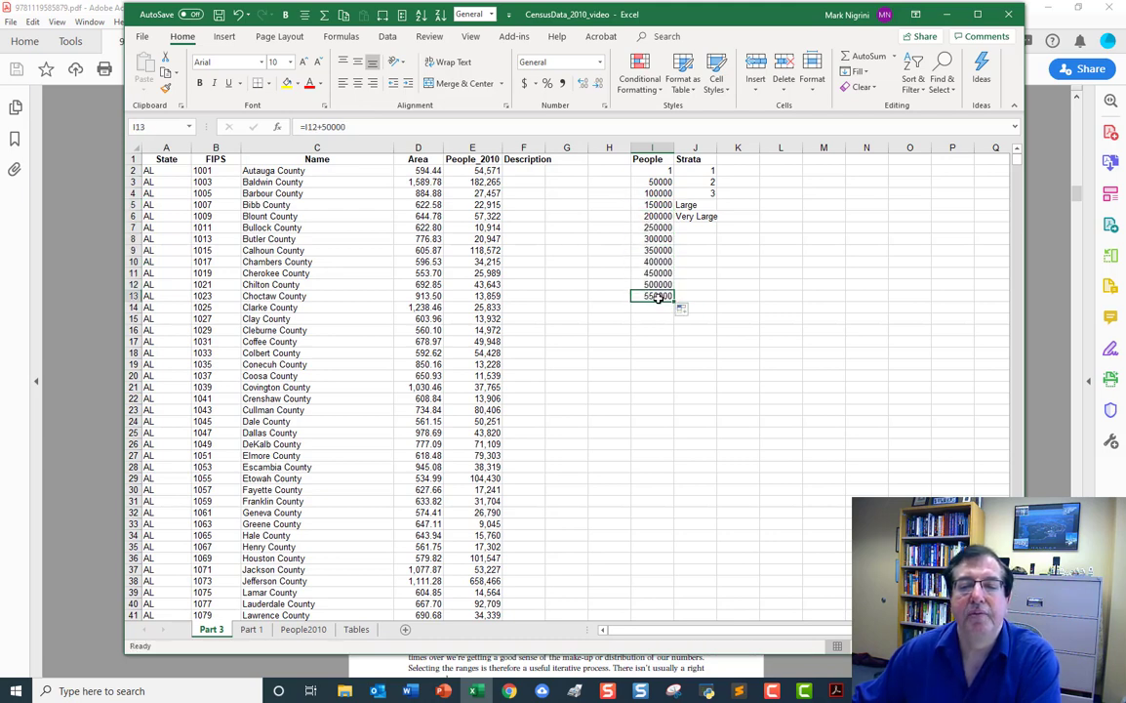
right_click(658, 297)
left_click(639, 417)
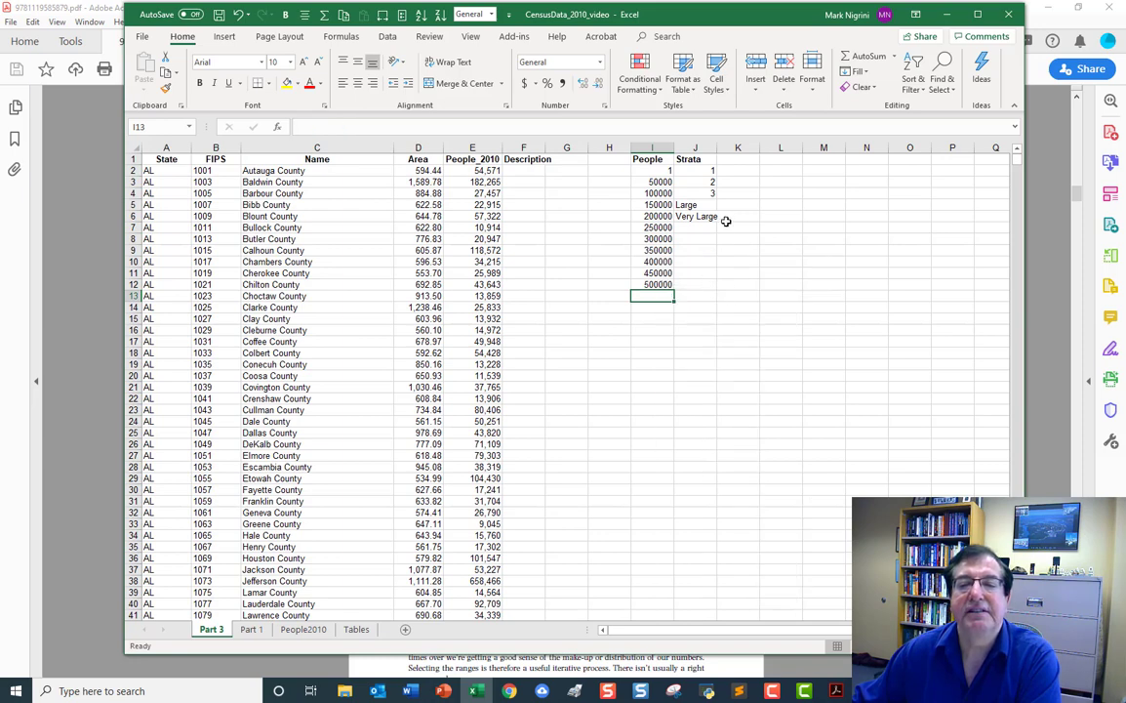
Fill the lookup table's Strata column with the sequence 1 to 11 in J2:J12.
left_click_drag(707, 170, 714, 296)
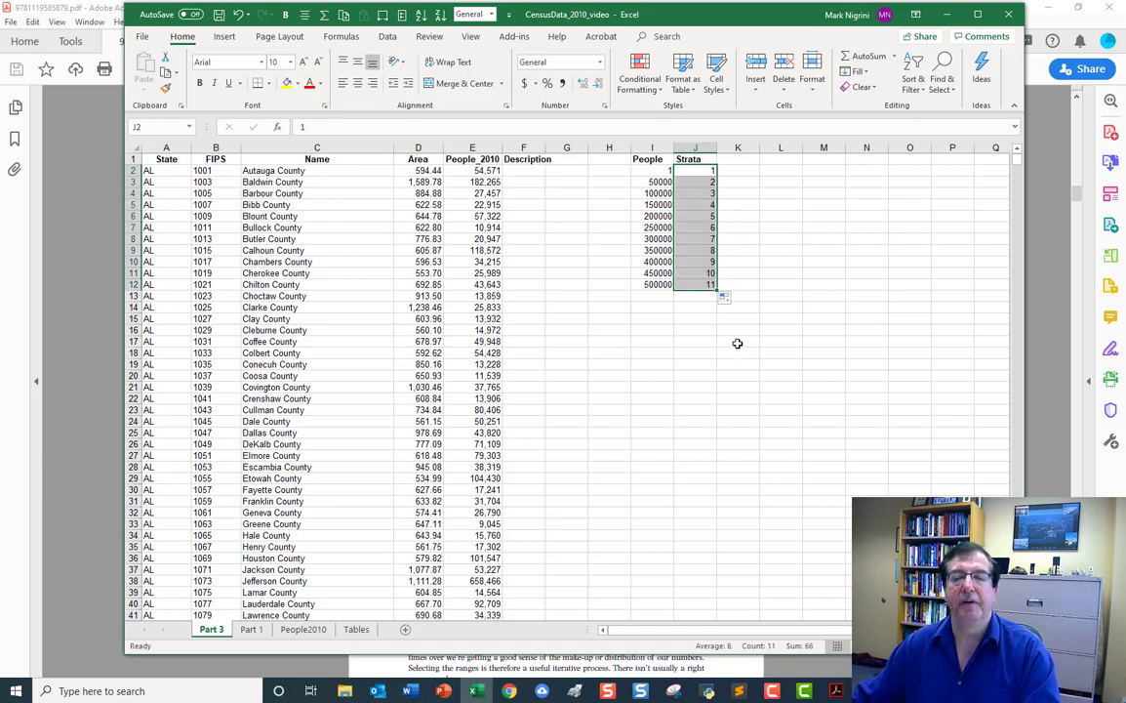
left_click(656, 172)
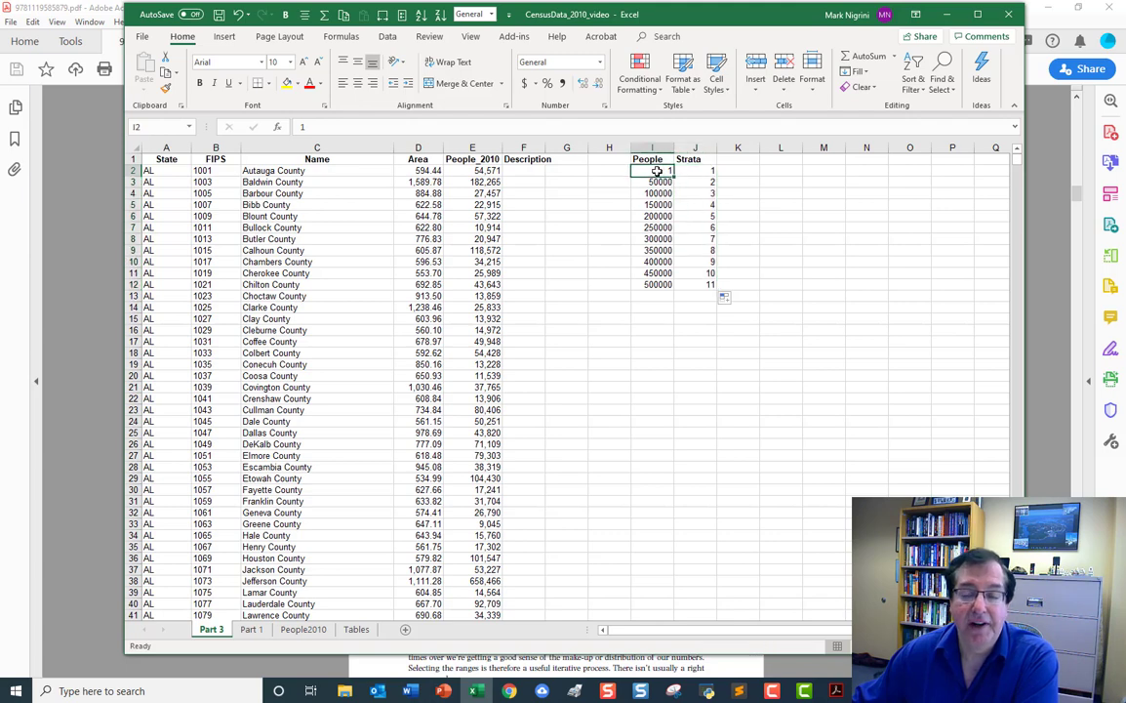
left_click(661, 182)
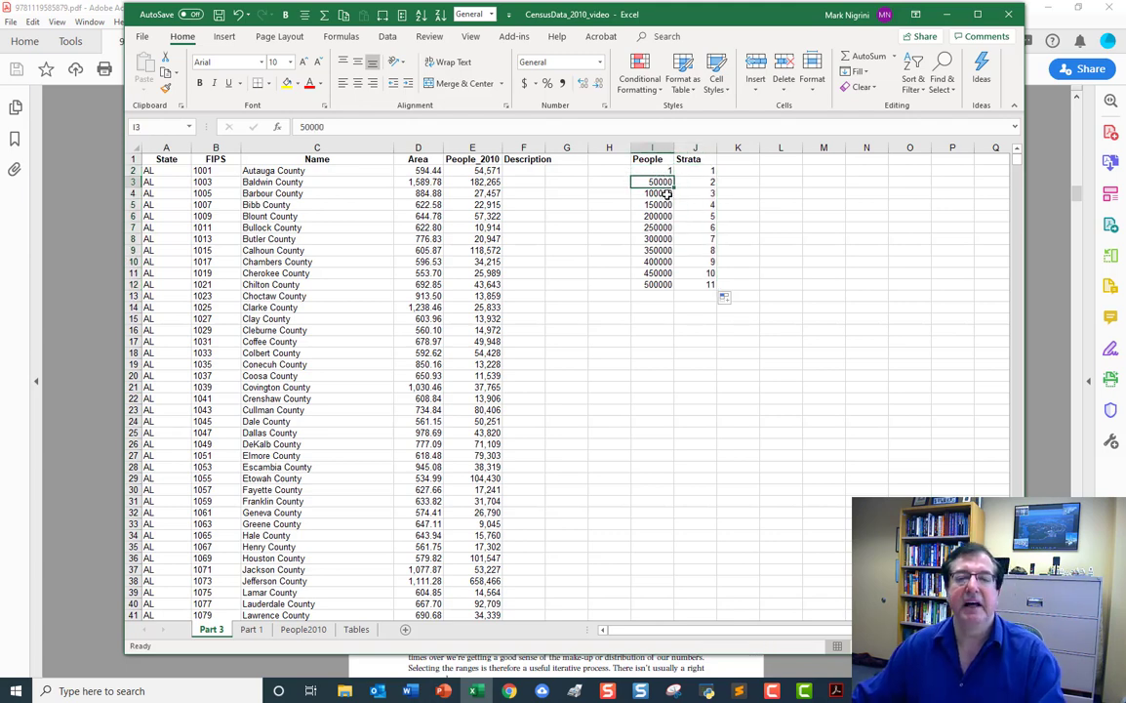
Write the formula =VLOOKUP(E2,I2:J12,2,TRUE) in cell F2 to look up the first county's stratum.
left_click(521, 169)
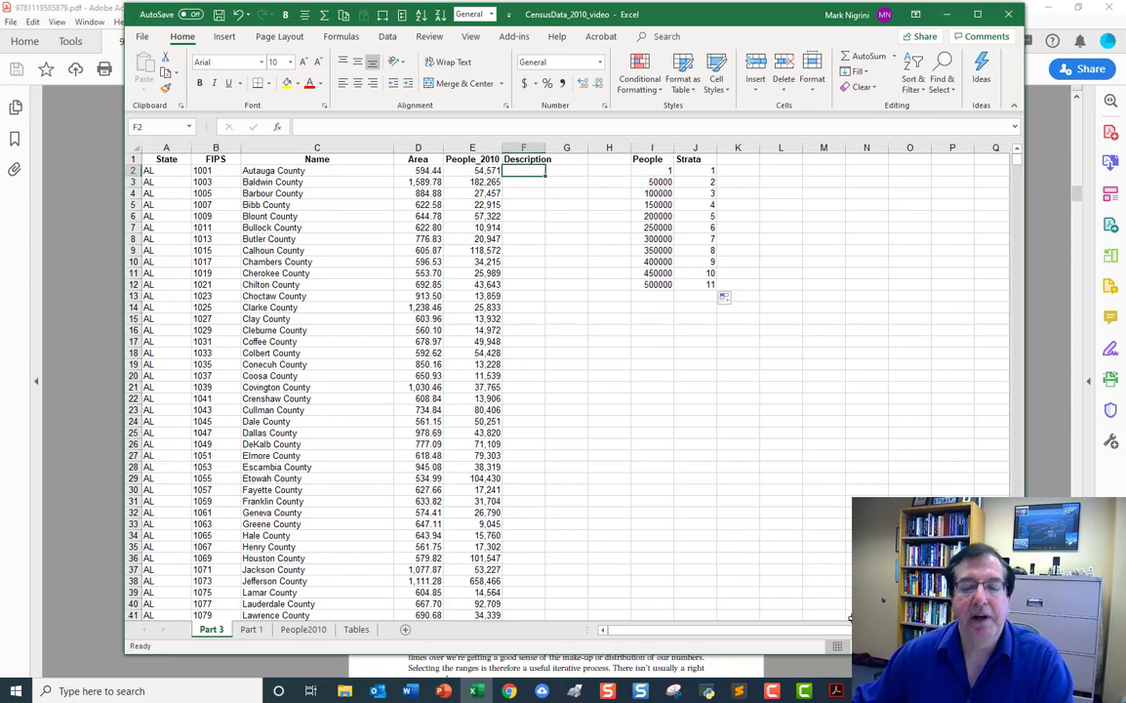
scroll(566, 381, "up", 4)
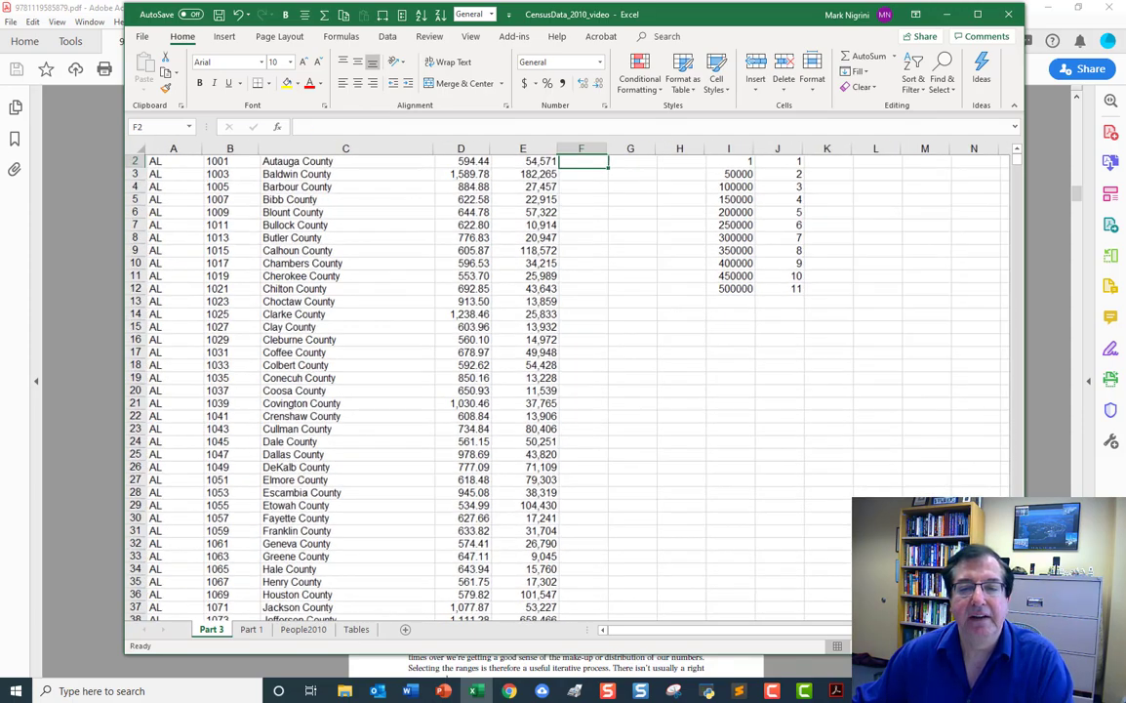
left_click(1018, 153)
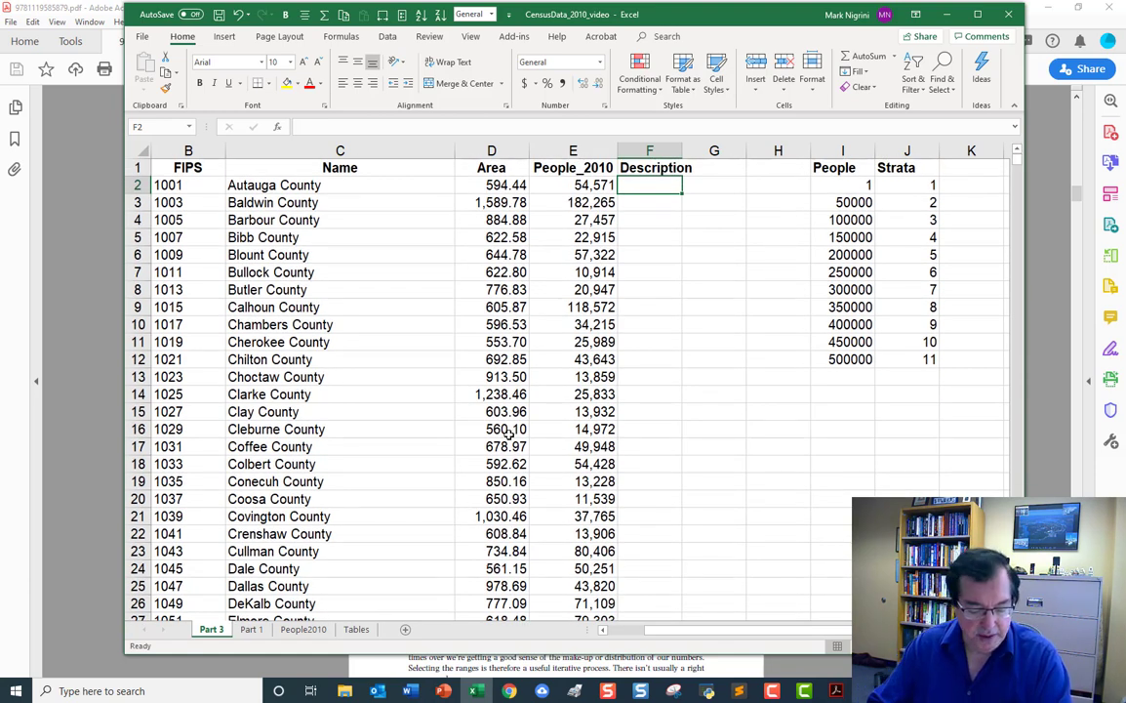
type("=V")
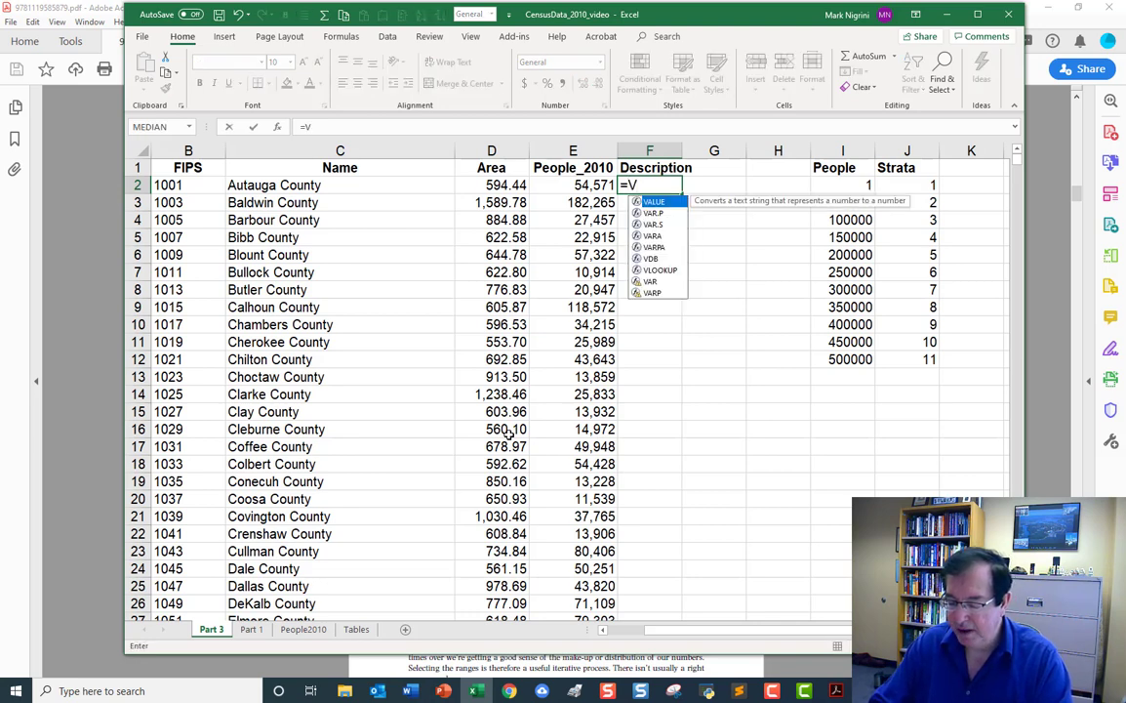
type("LOOKUP")
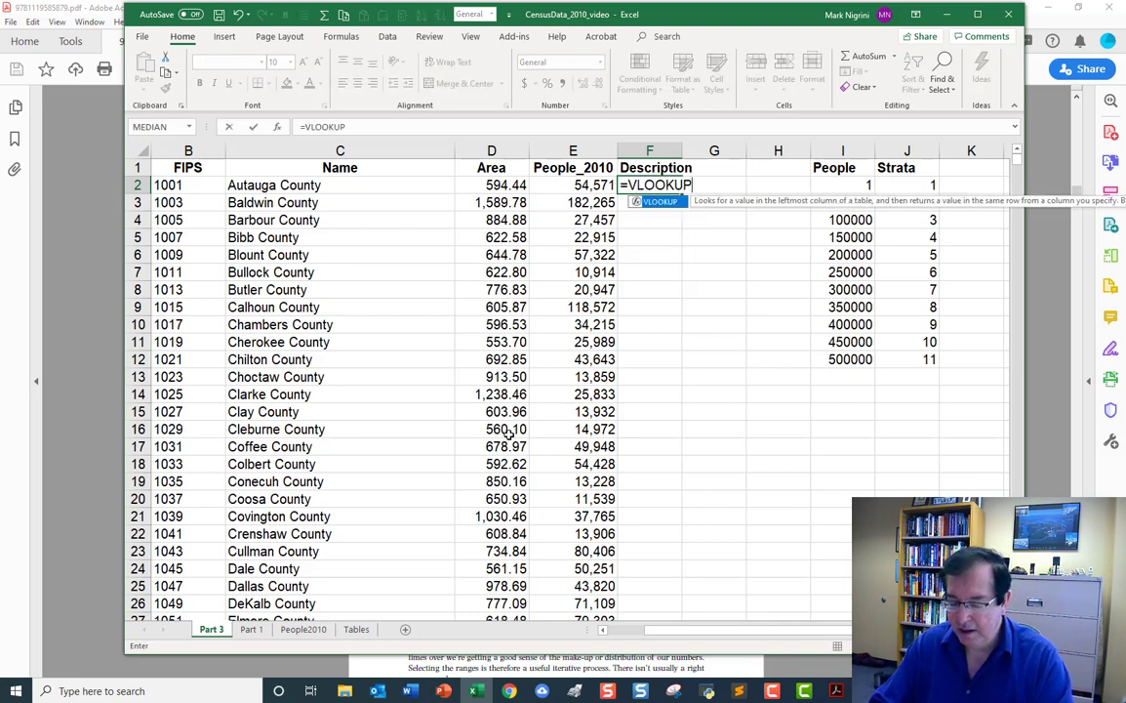
type("(")
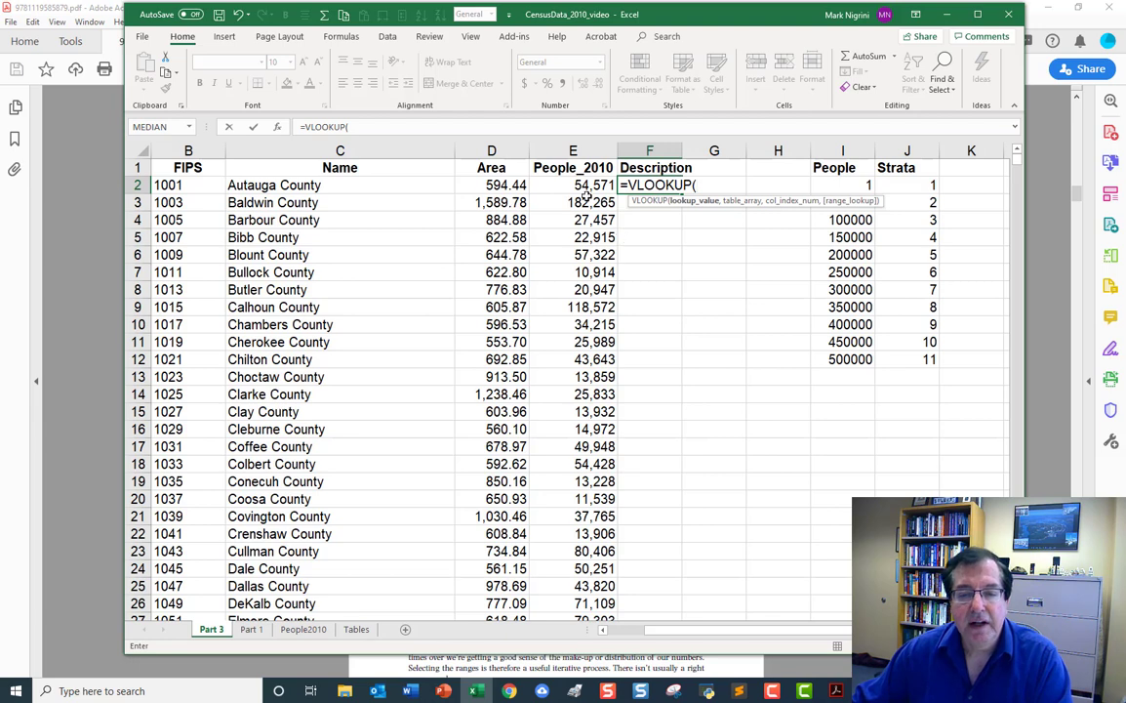
left_click(583, 187)
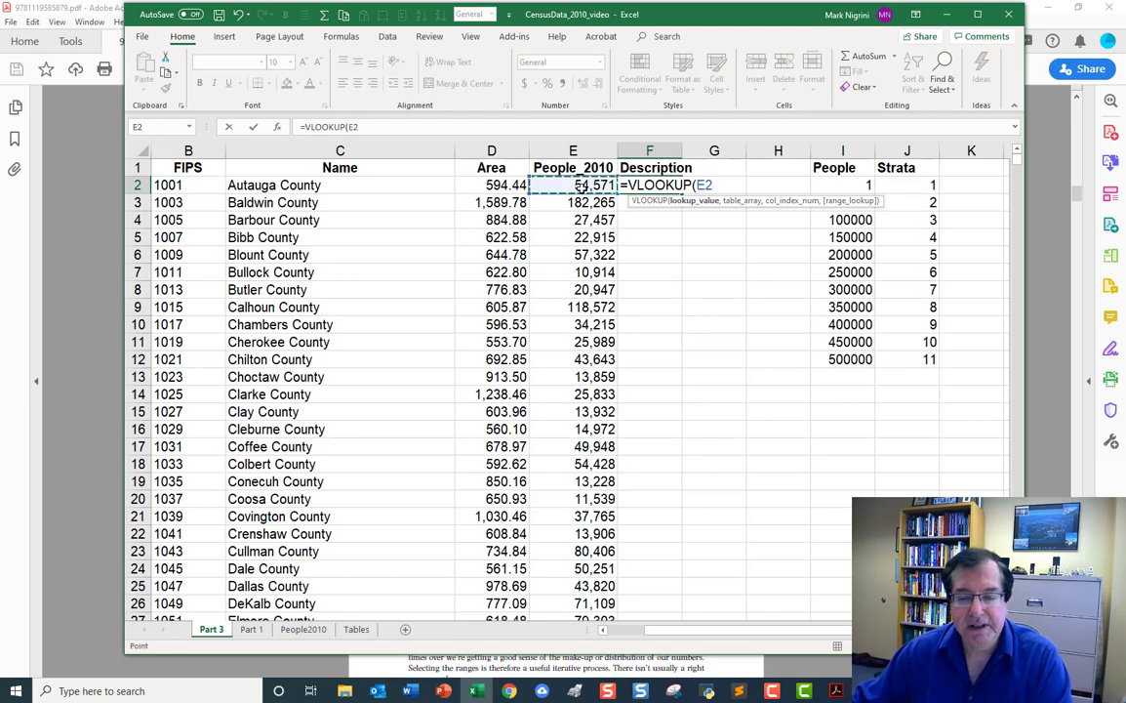
type(",")
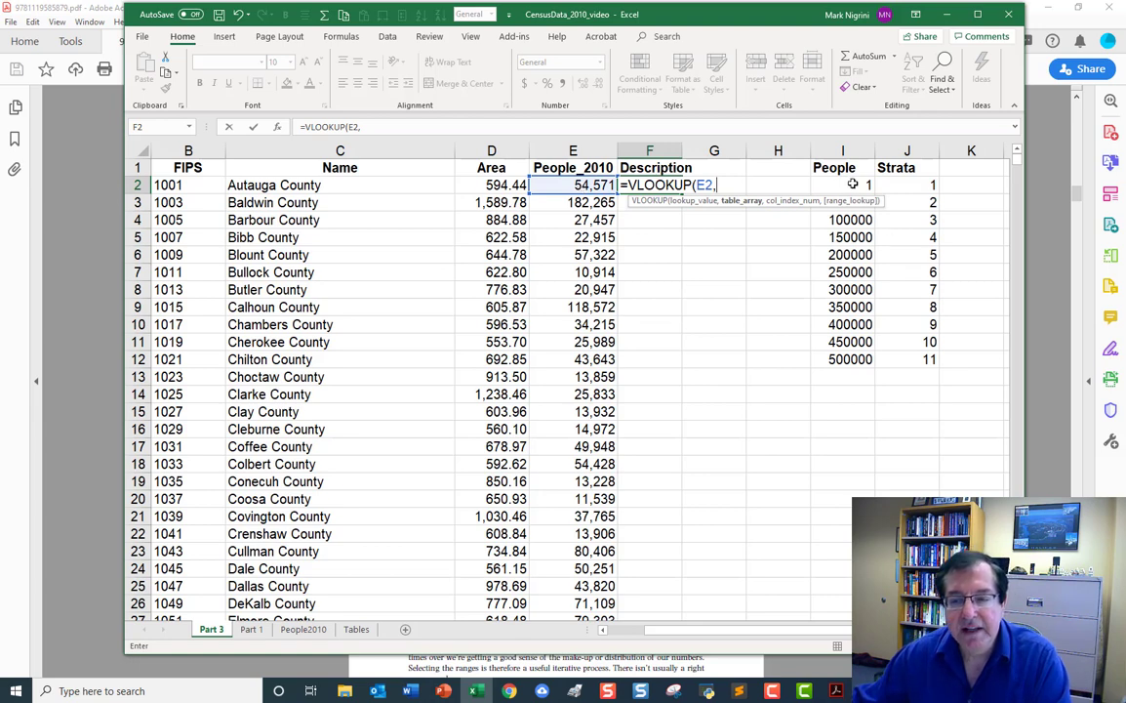
left_click_drag(851, 182, 924, 357)
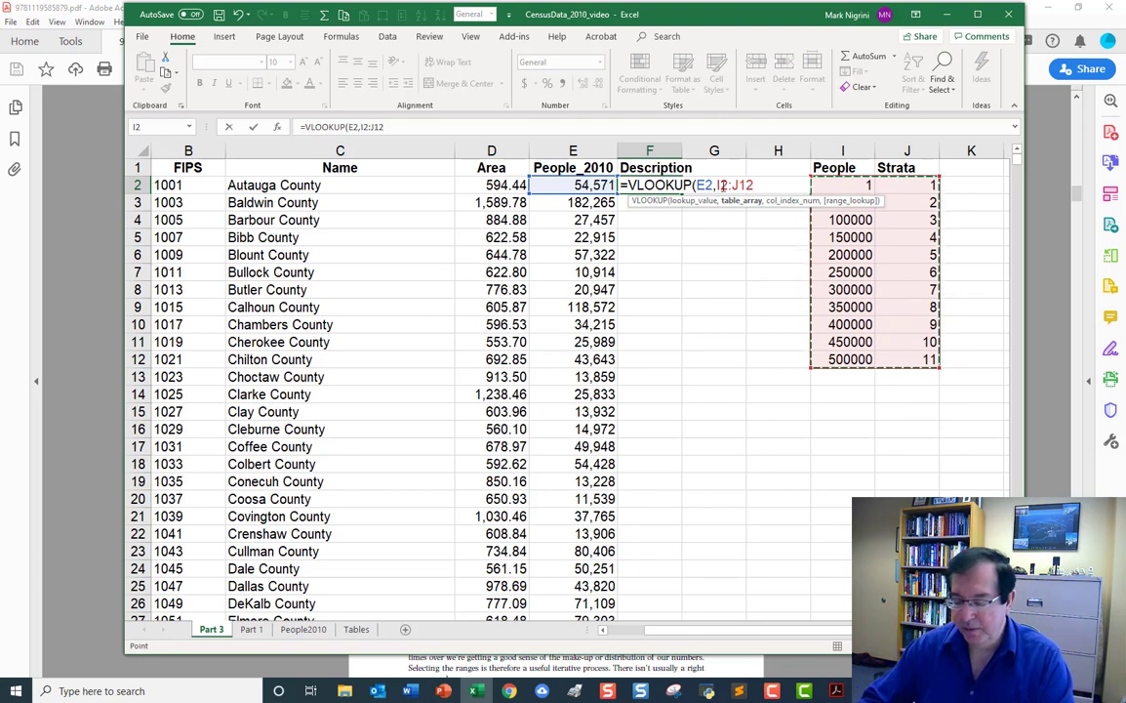
type(",")
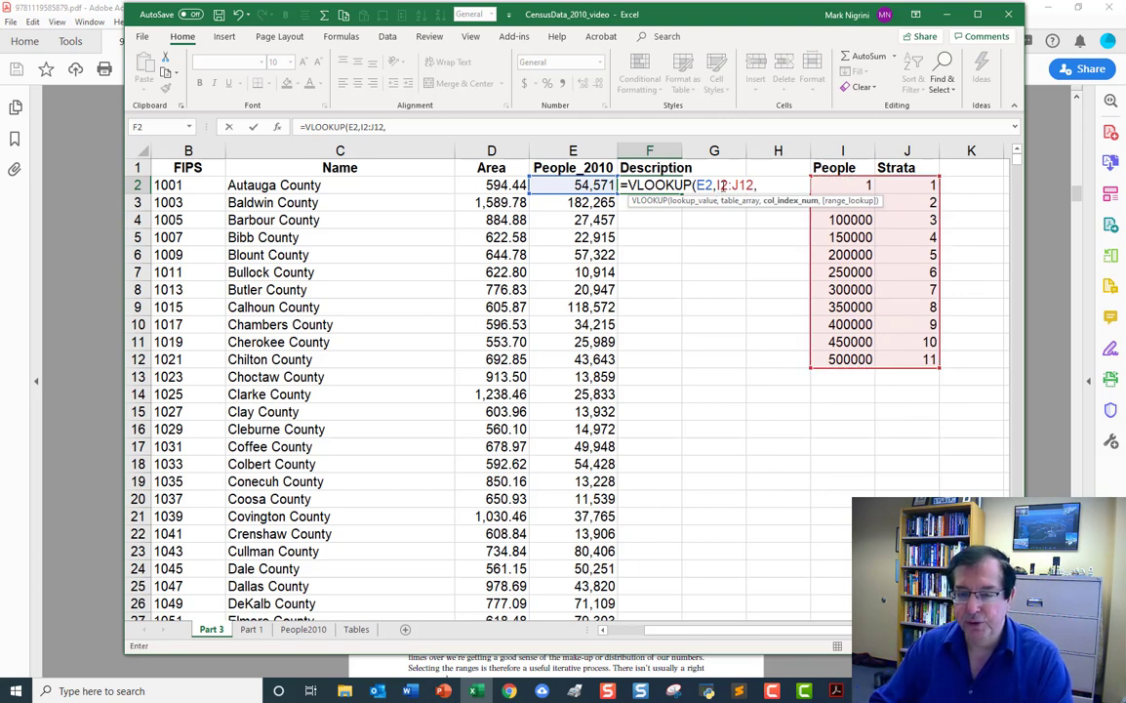
type("2,")
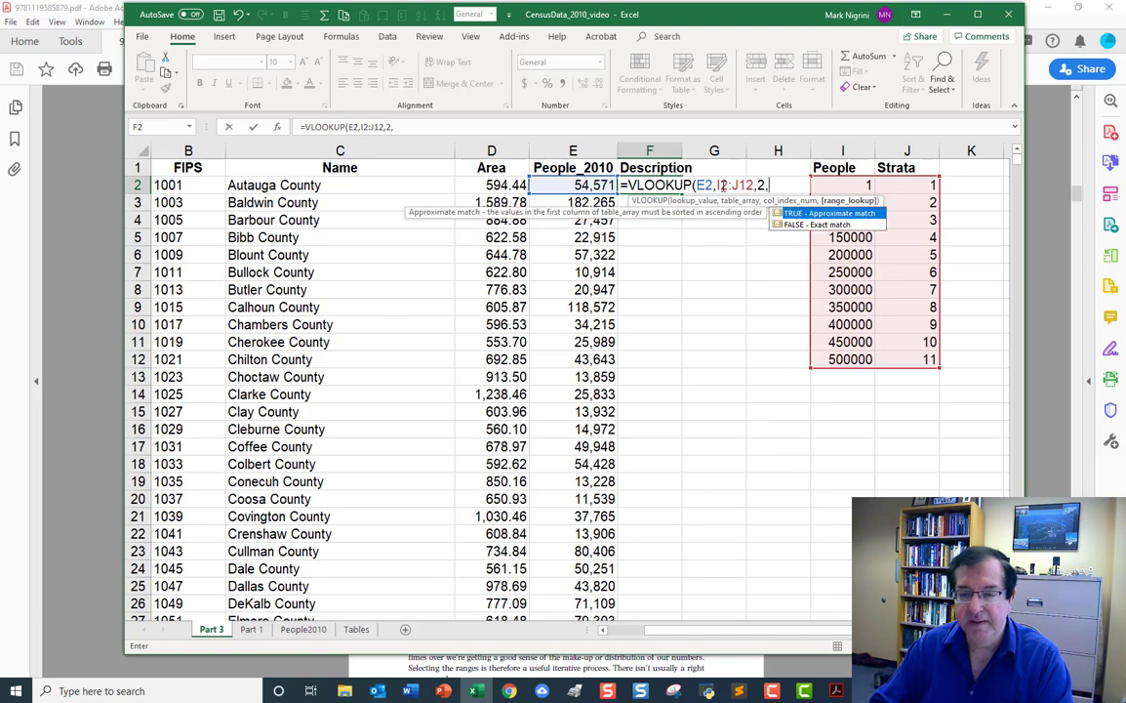
type("TR")
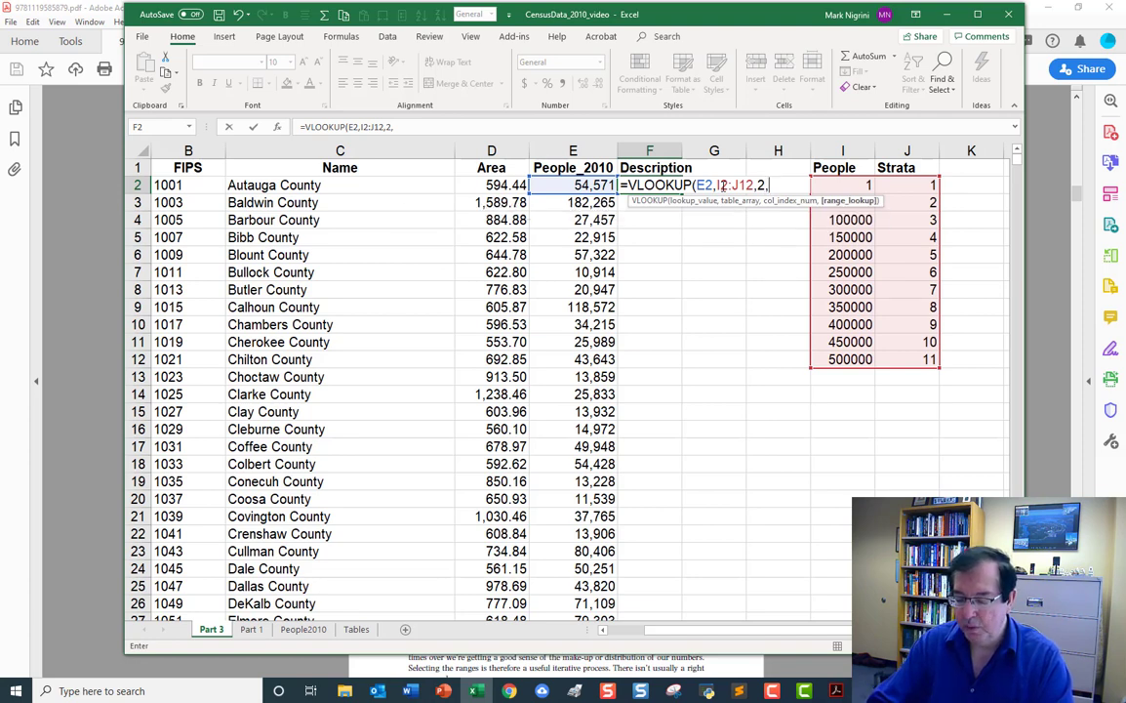
type("UE)")
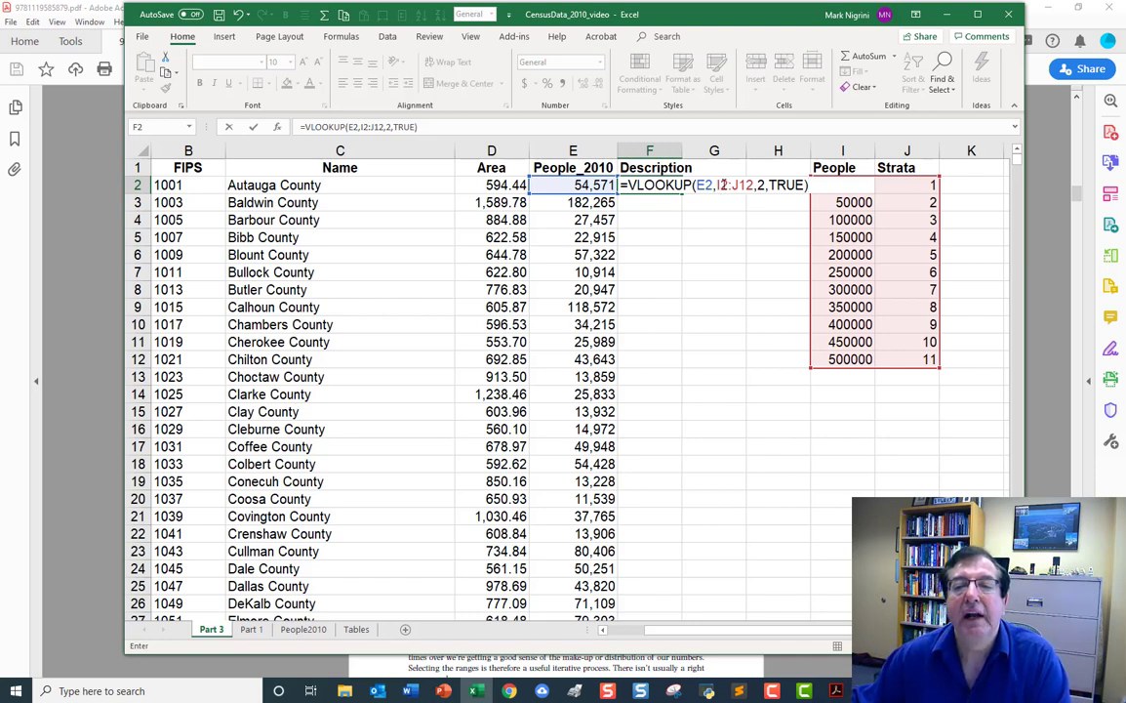
Make the table range in F2's VLOOKUP absolute as $I$2:$J$12 and enter the formula.
left_click(721, 184)
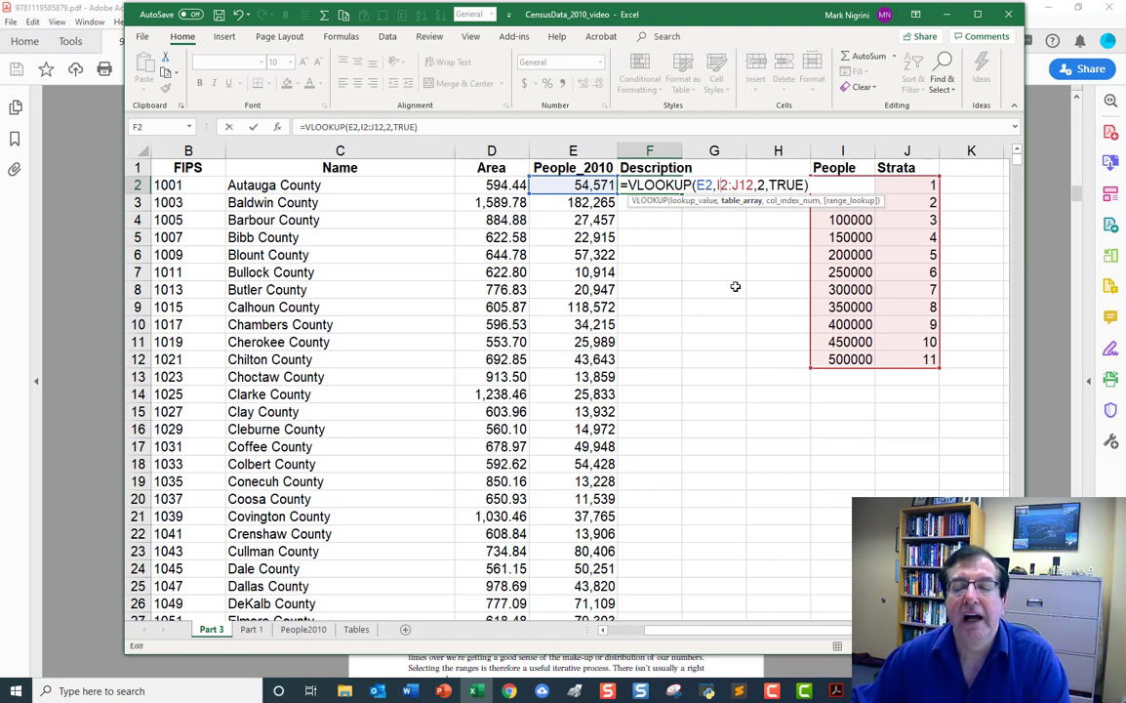
key("F4")
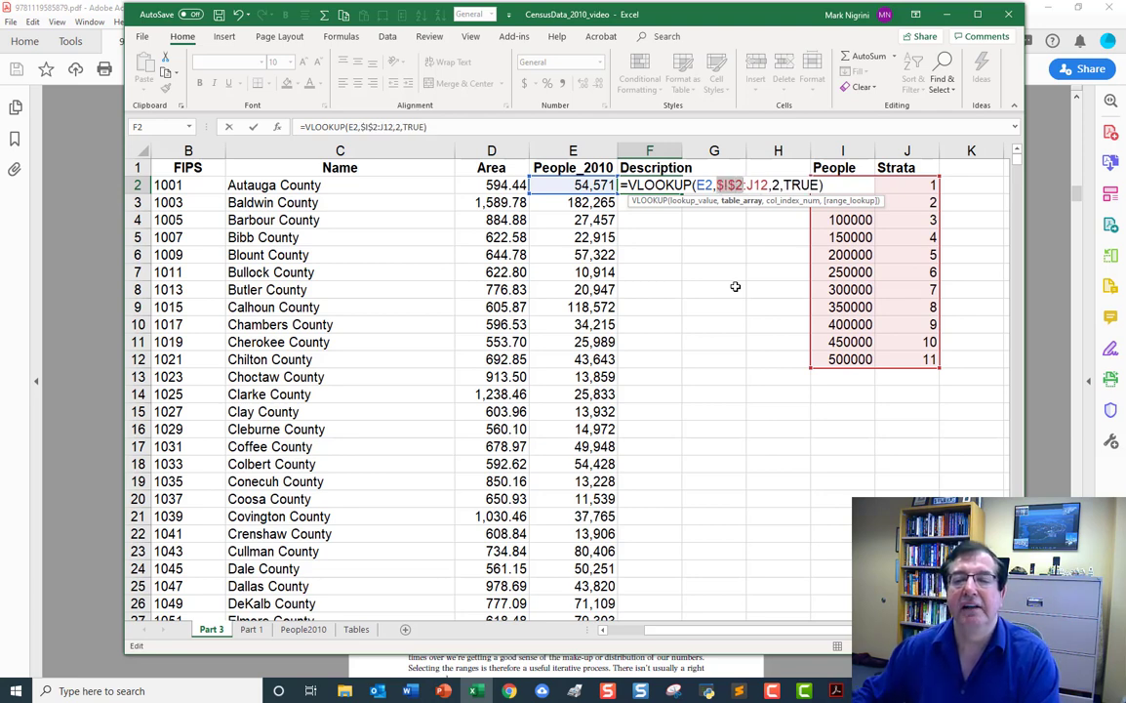
left_click(761, 184)
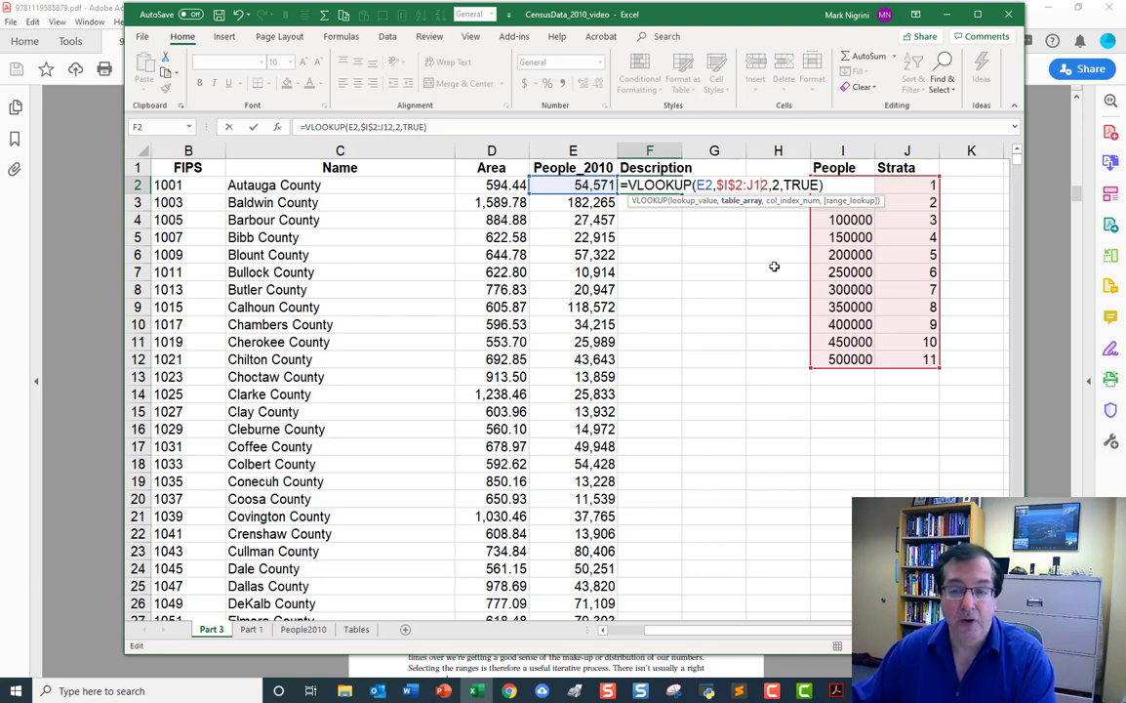
key("F4")
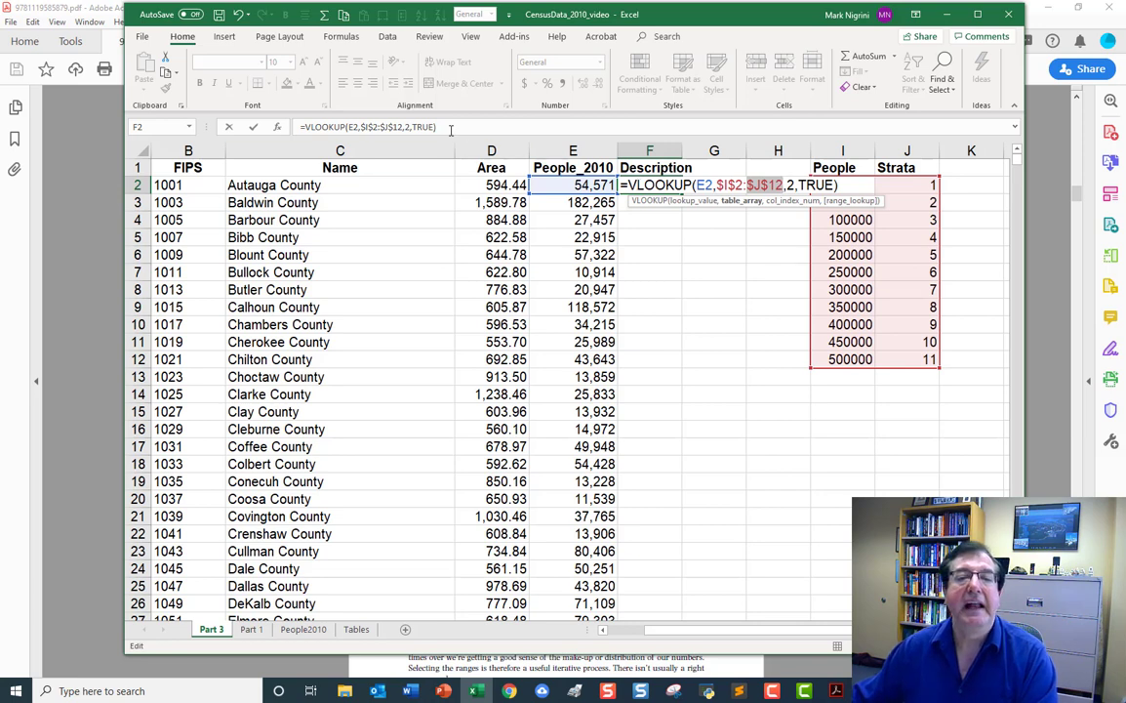
key("Return")
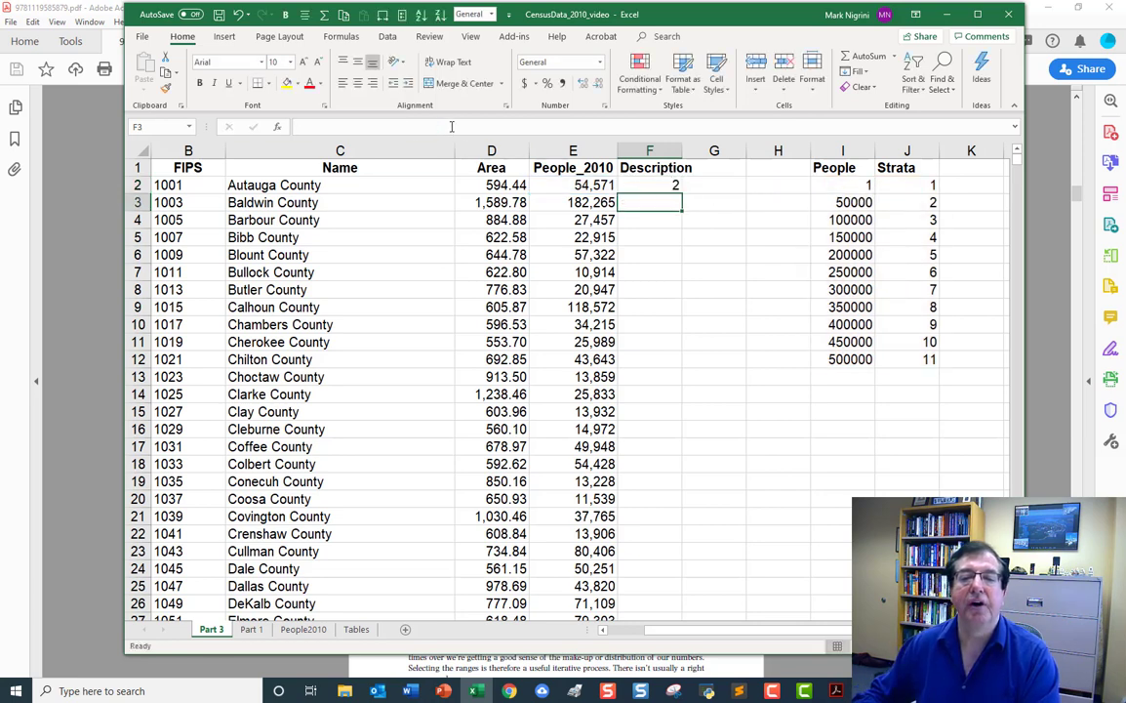
Fill the VLOOKUP formula from F2 down column F for all counties.
left_click(602, 182)
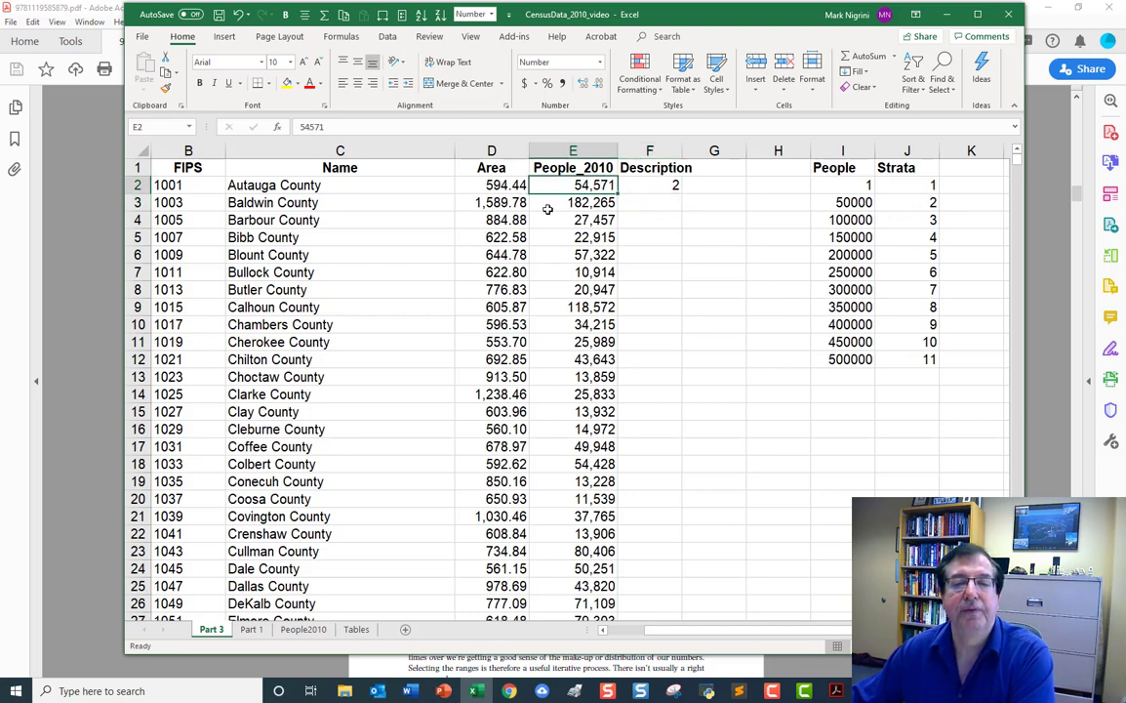
left_click(670, 186)
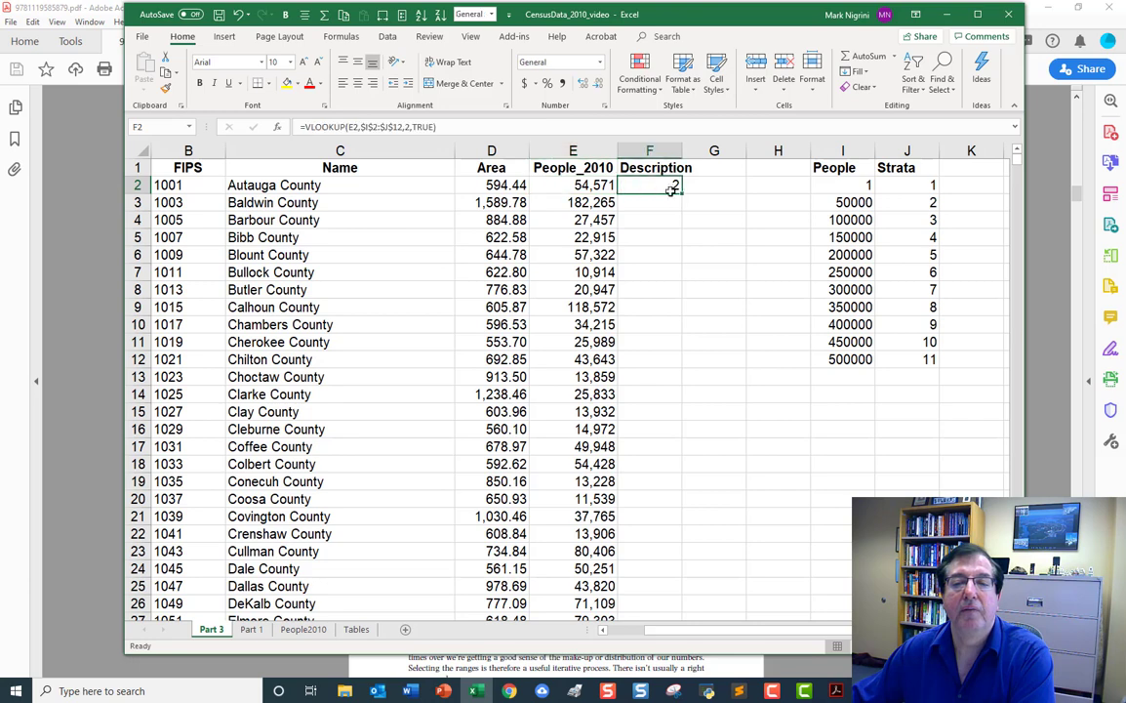
double_click(682, 195)
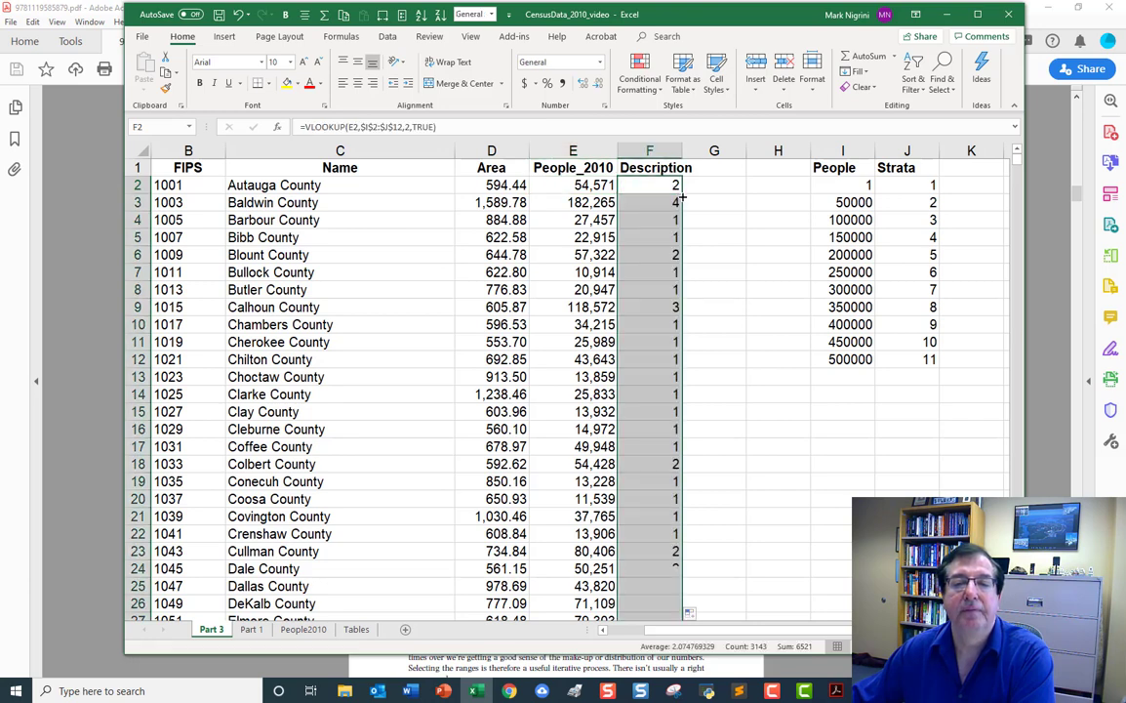
left_click(660, 187)
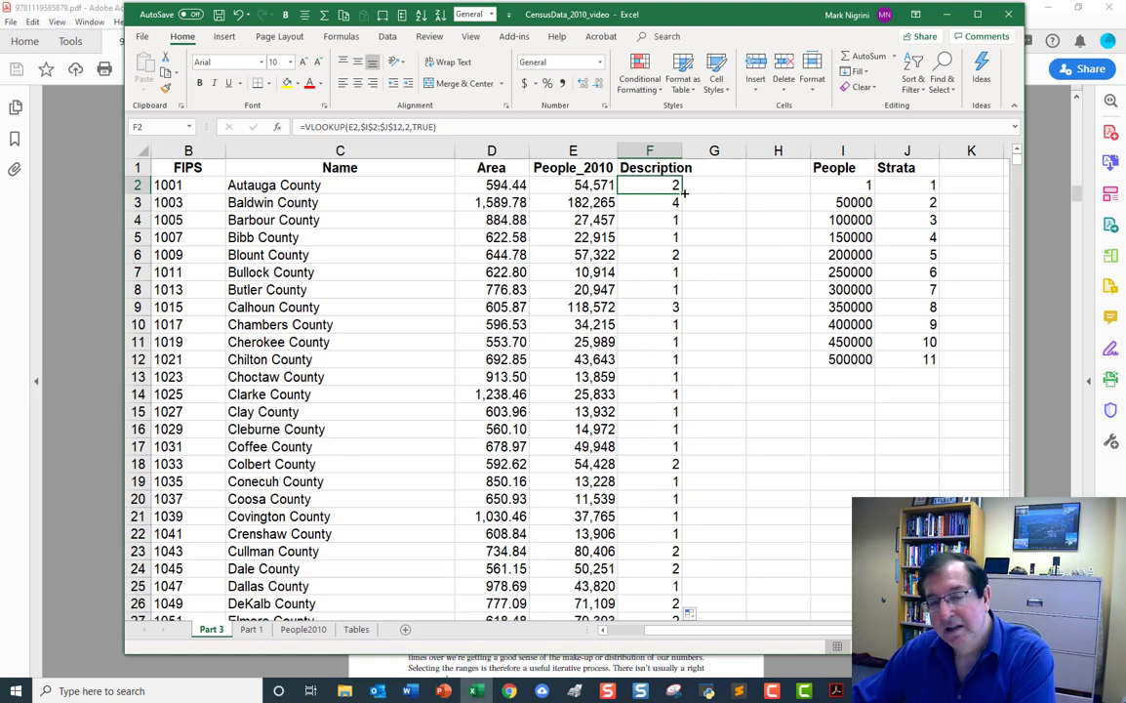
double_click(683, 194)
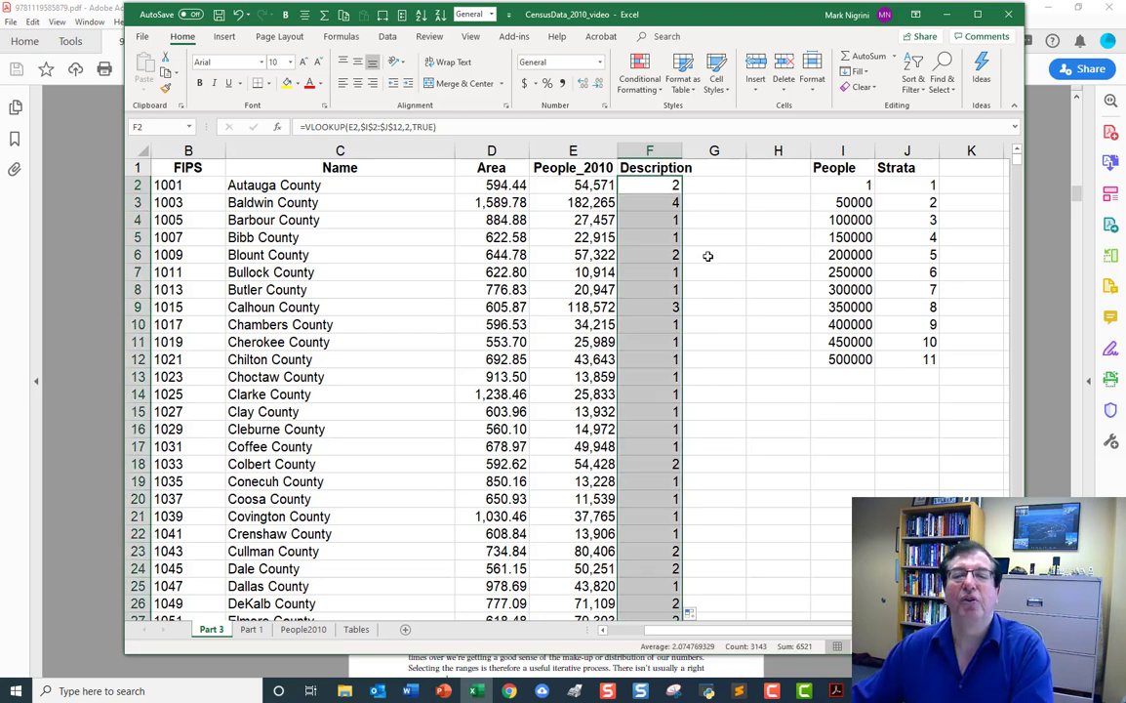
left_click(546, 202)
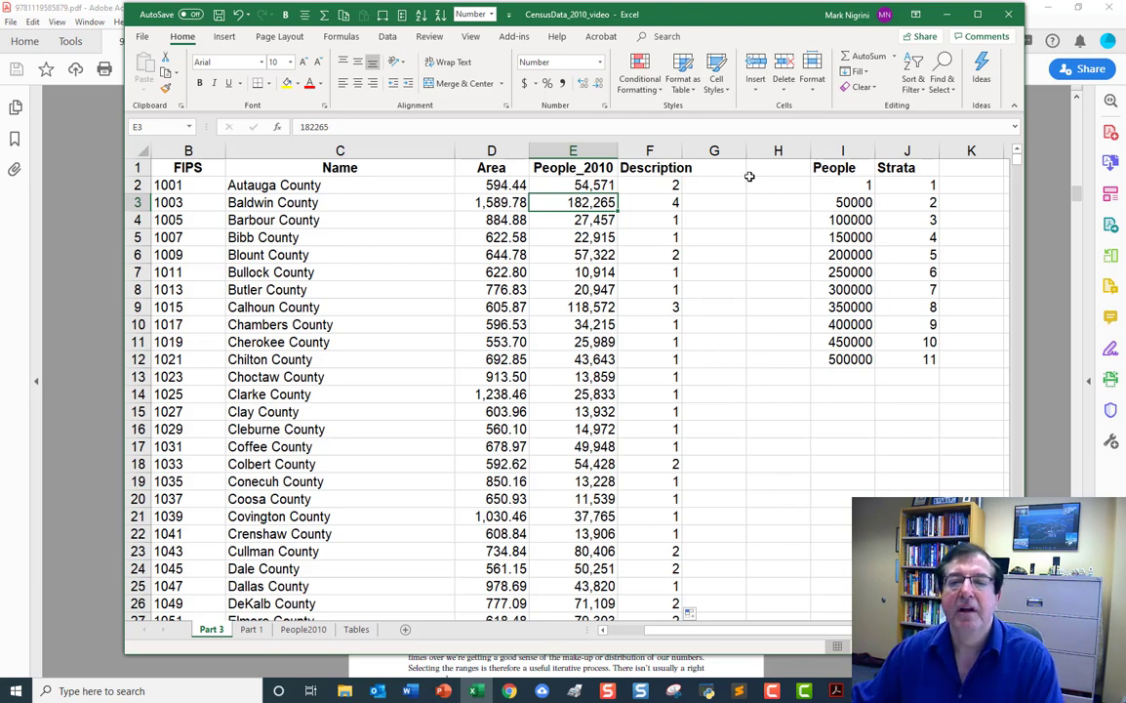
Copy the Strata heading from J1 over the Description heading in F1.
left_click(911, 168)
right_click(913, 167)
left_click(941, 190)
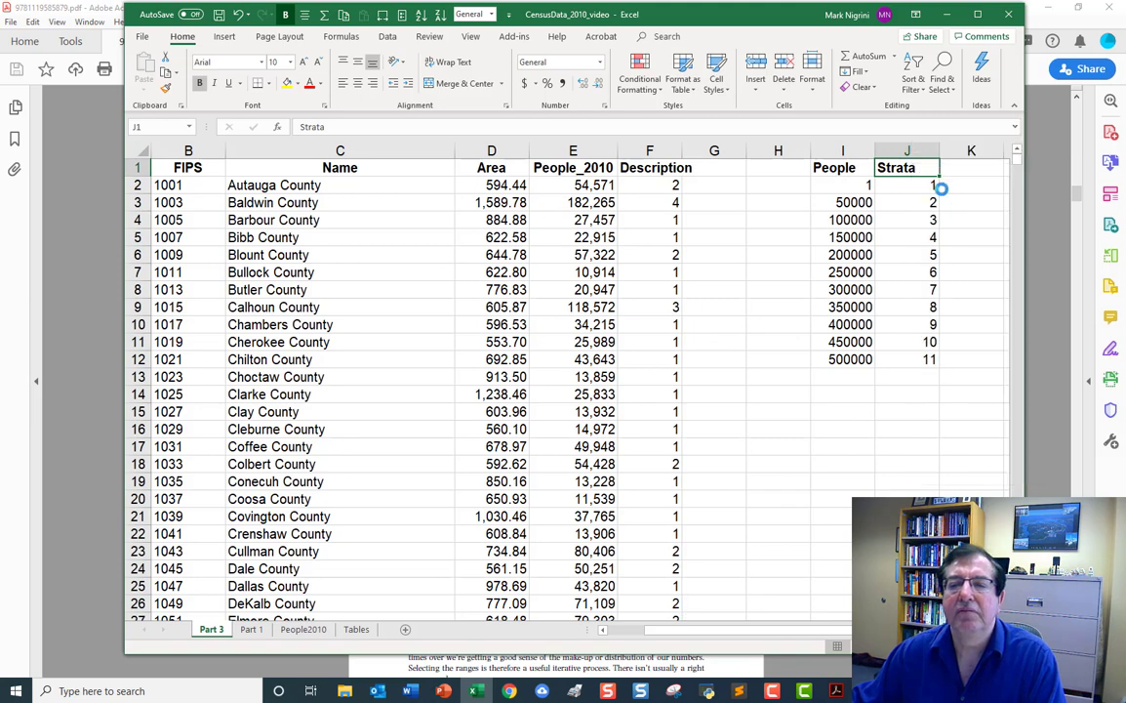
left_click(663, 168)
right_click(668, 168)
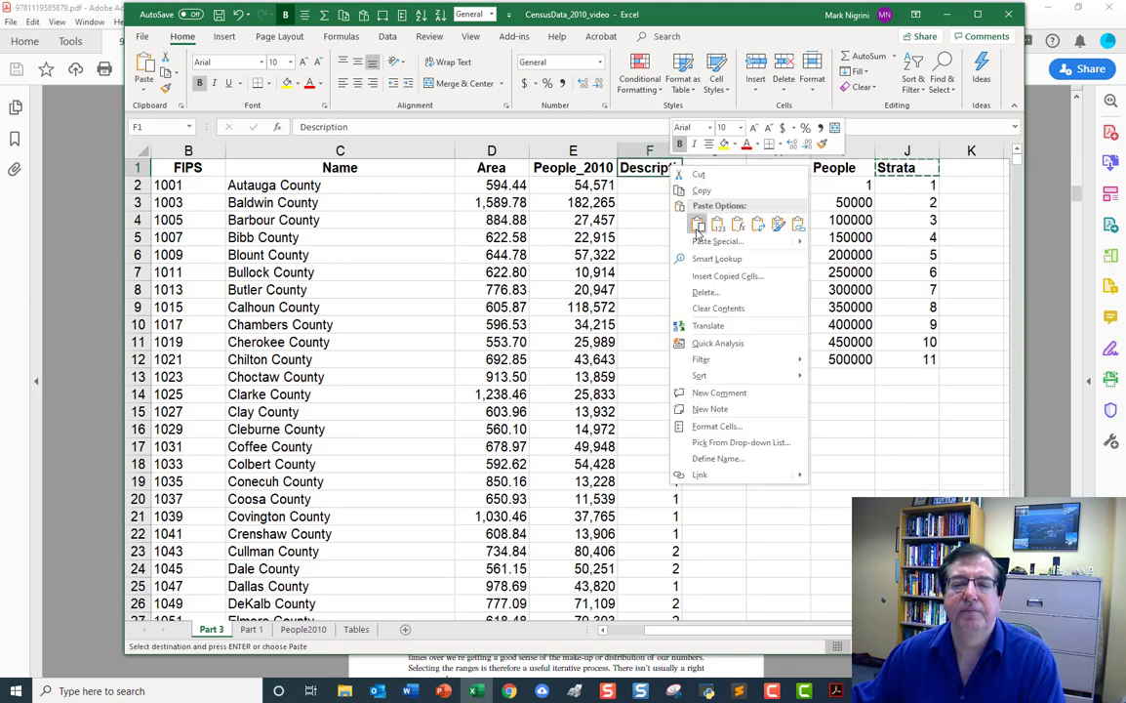
left_click(697, 226)
Create a PivotTable on a new worksheet from the county data range 'Part 3'!$A$1:$F$3144.
left_click(650, 195)
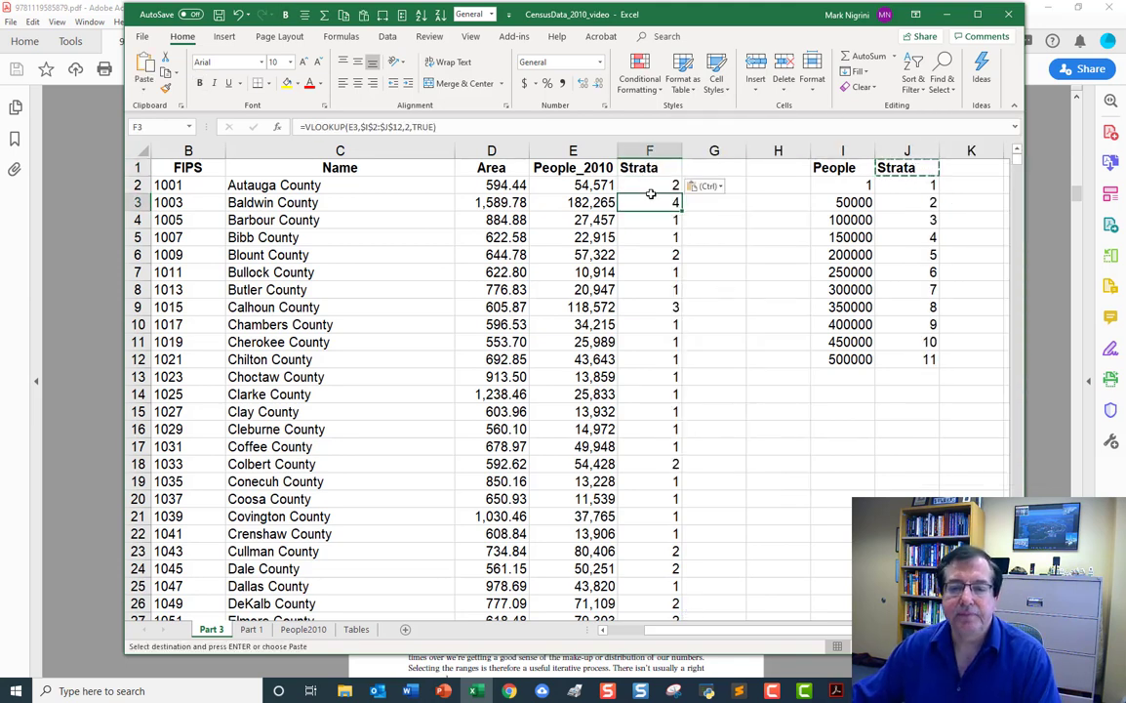
left_click(648, 186)
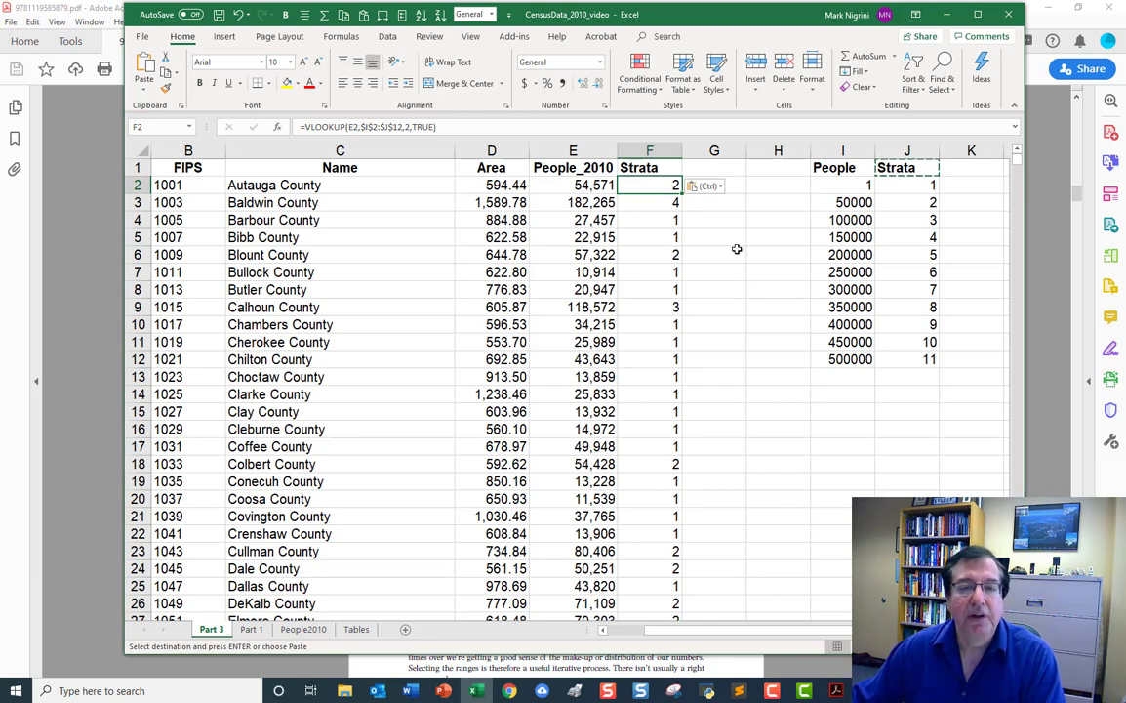
left_click(225, 38)
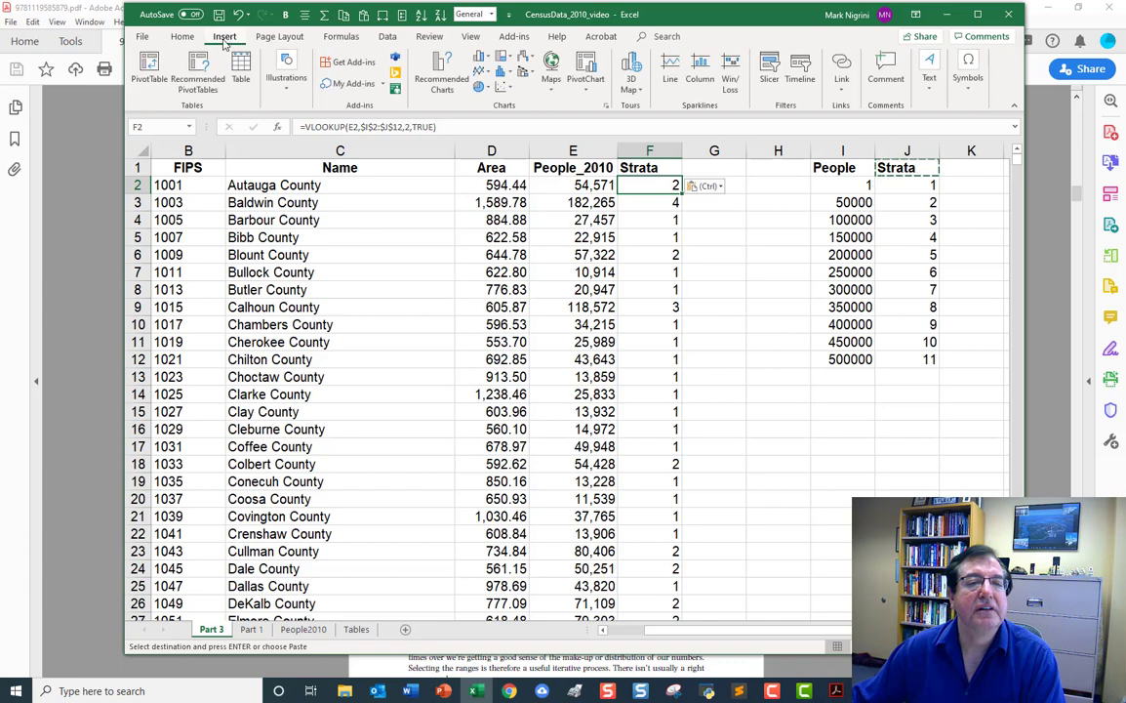
left_click(149, 73)
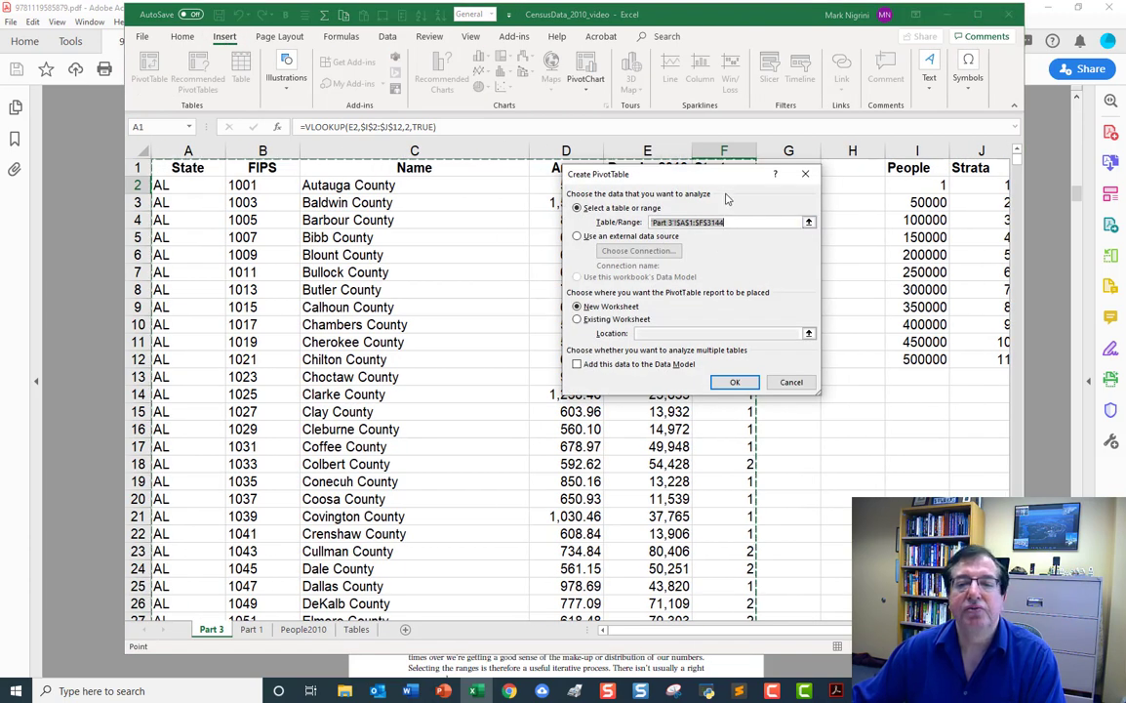
left_click_drag(652, 168, 646, 278)
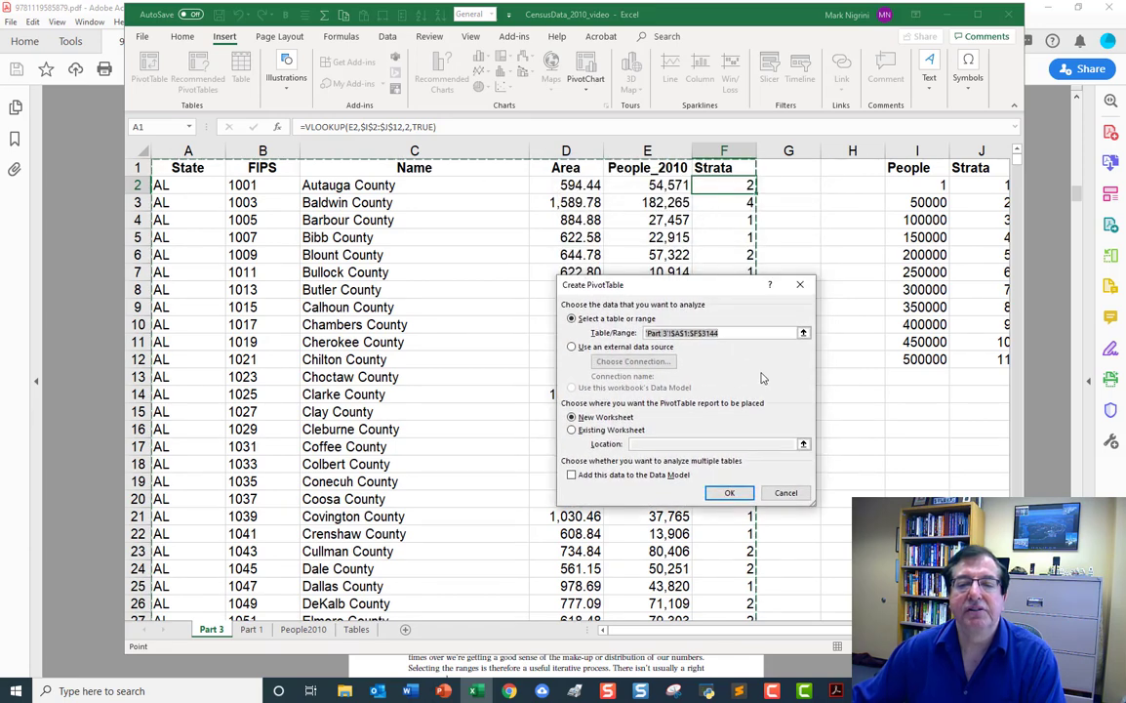
left_click(738, 494)
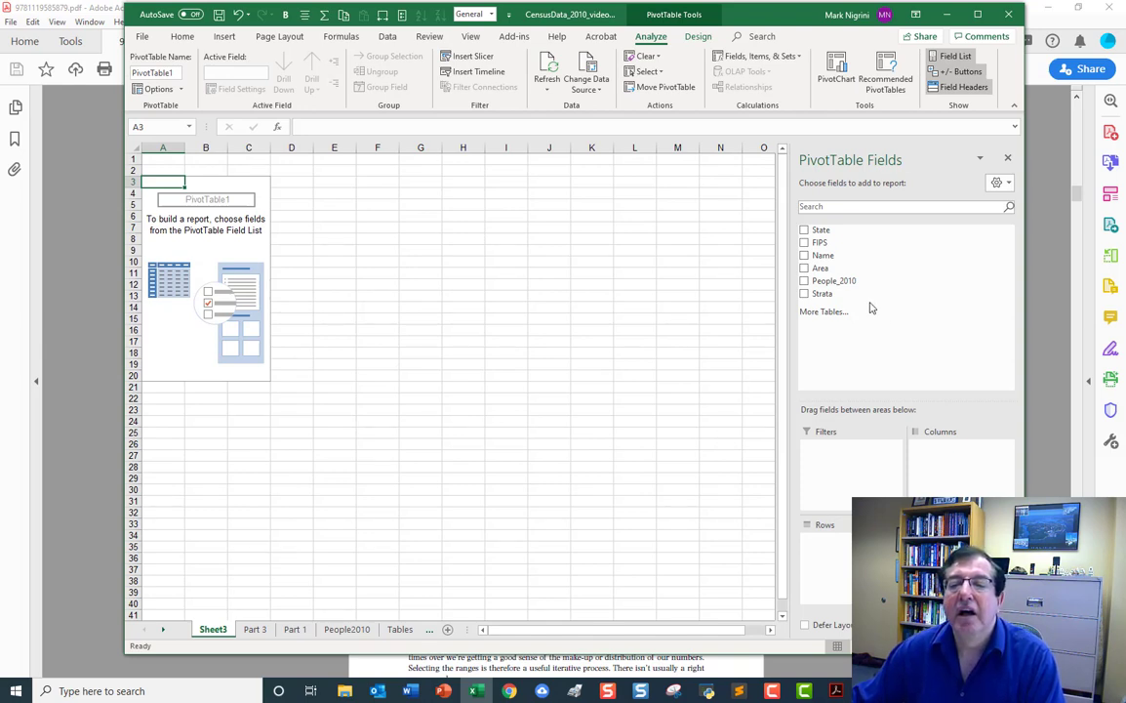
Add Strata to both the rows and values of the PivotTable and summarize the values by Count.
left_click_drag(854, 295, 854, 543)
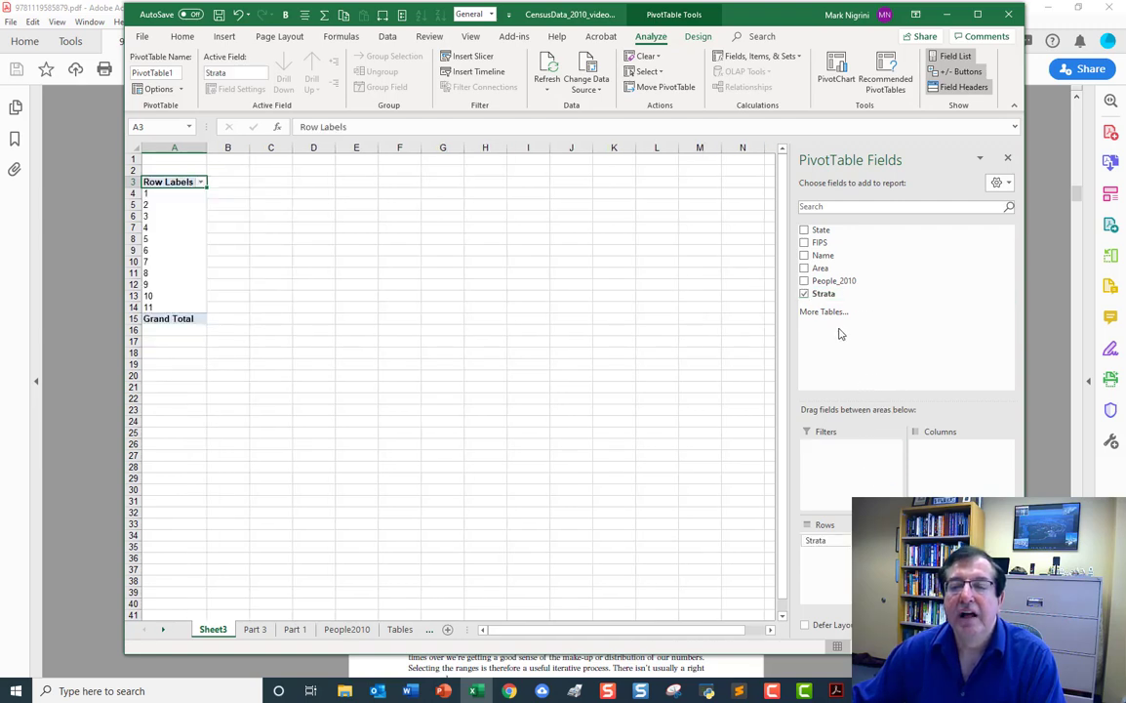
left_click_drag(835, 295, 944, 554)
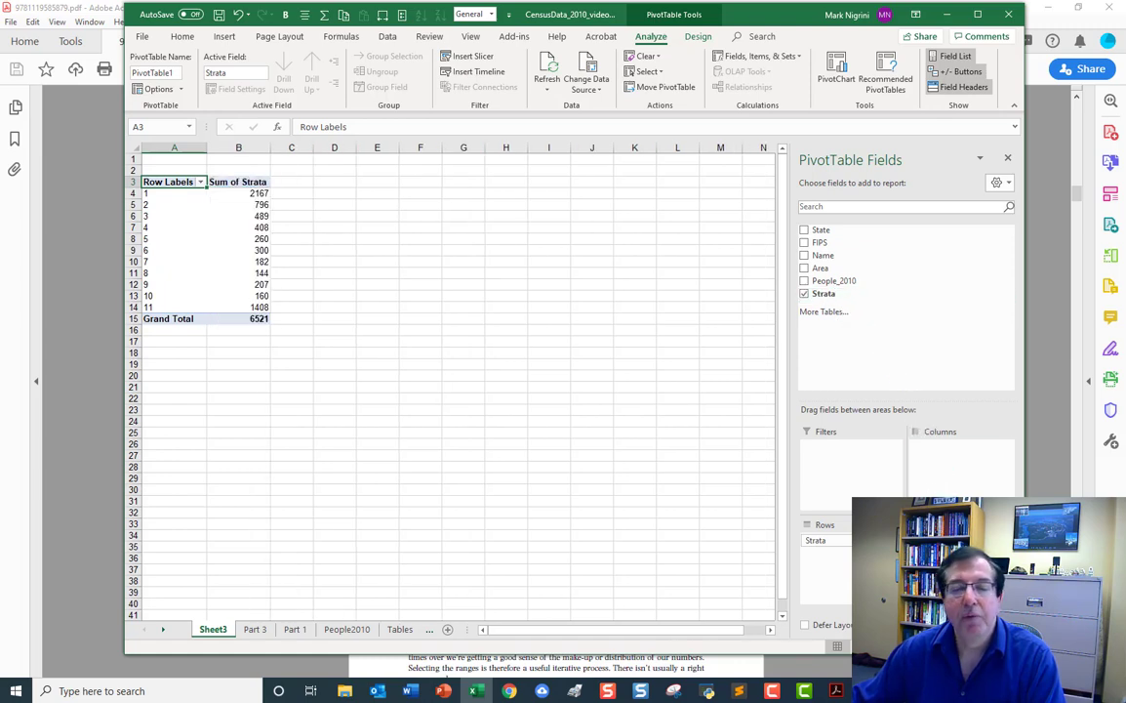
left_click(958, 541)
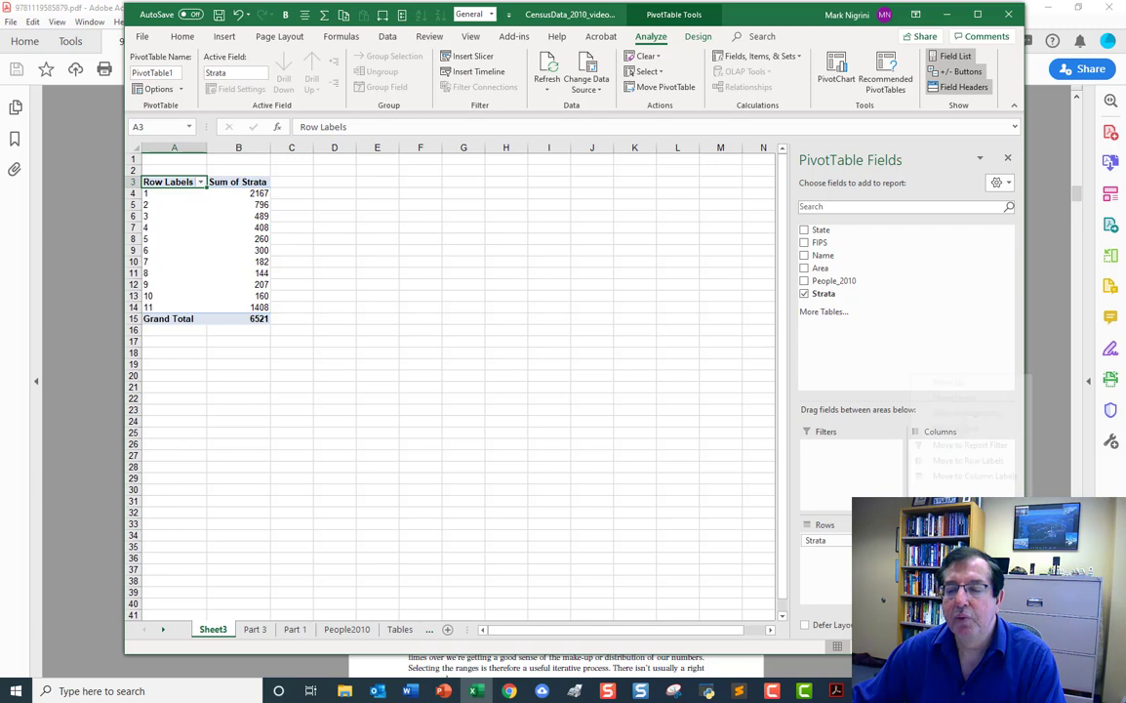
left_click(966, 532)
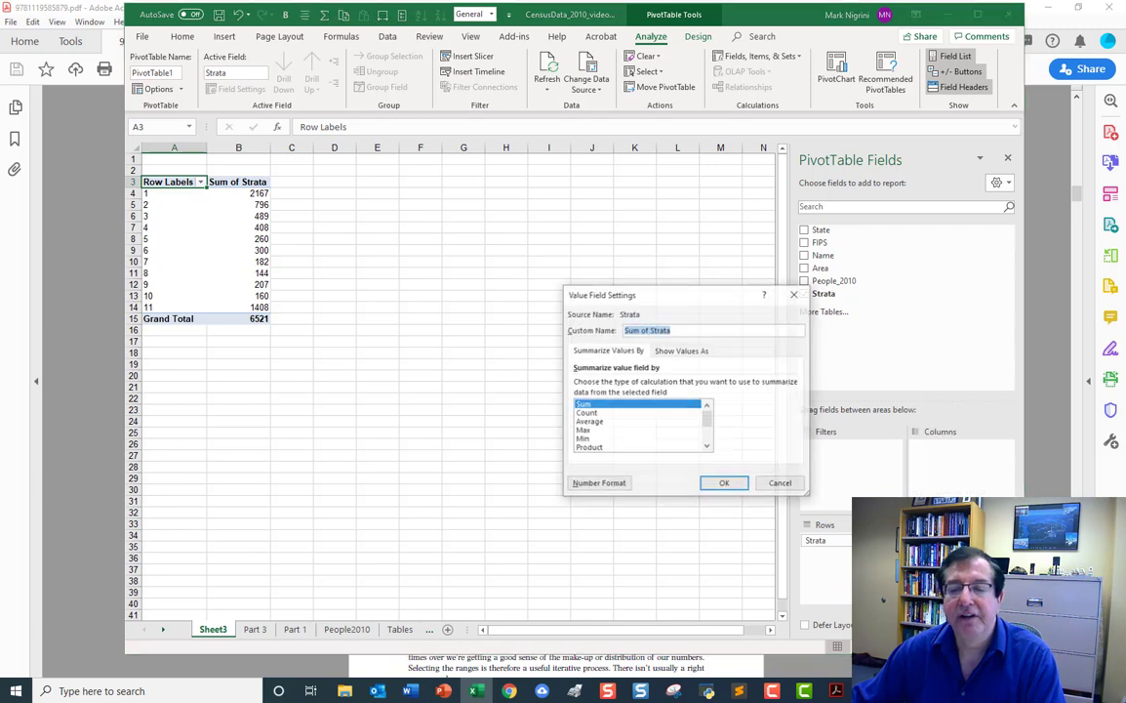
left_click(599, 414)
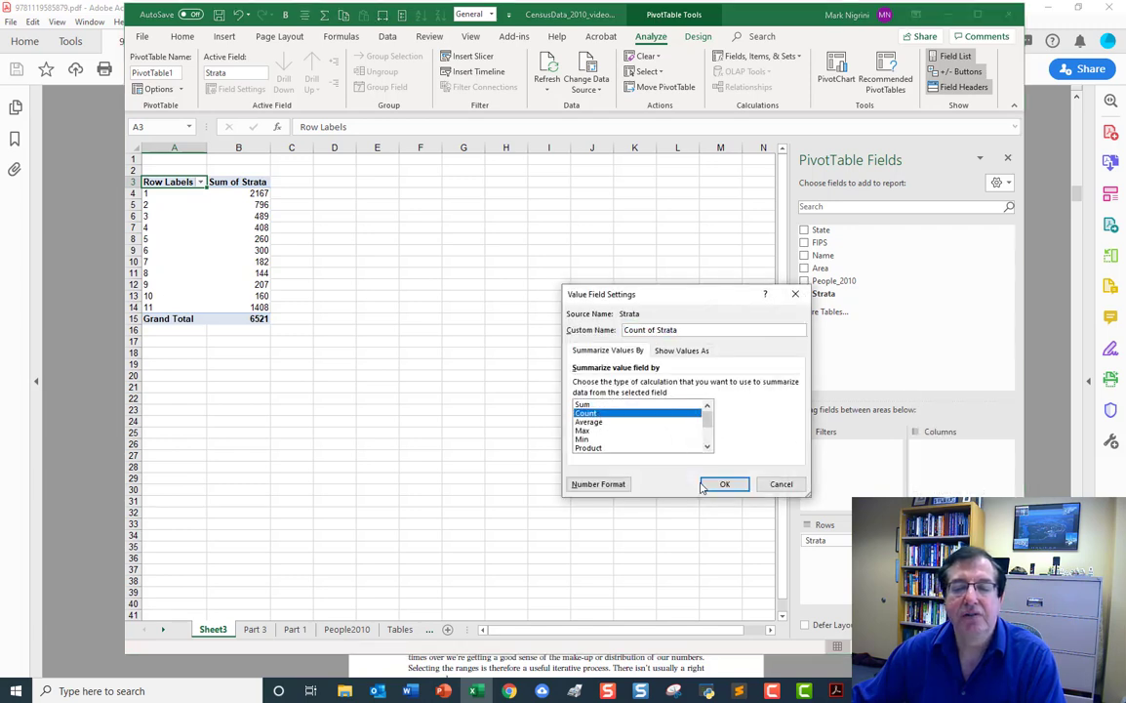
left_click(725, 484)
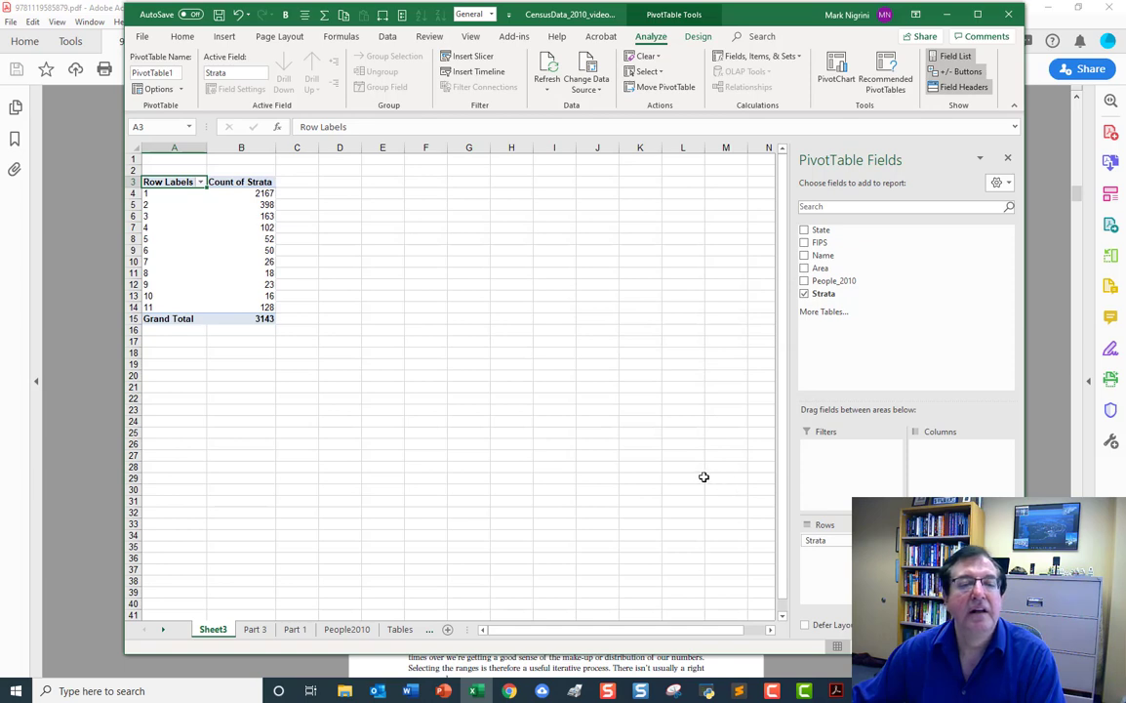
Enter =B4 in cell D4 and fill it down to D14 to reference the county count of every stratum.
left_click(236, 193)
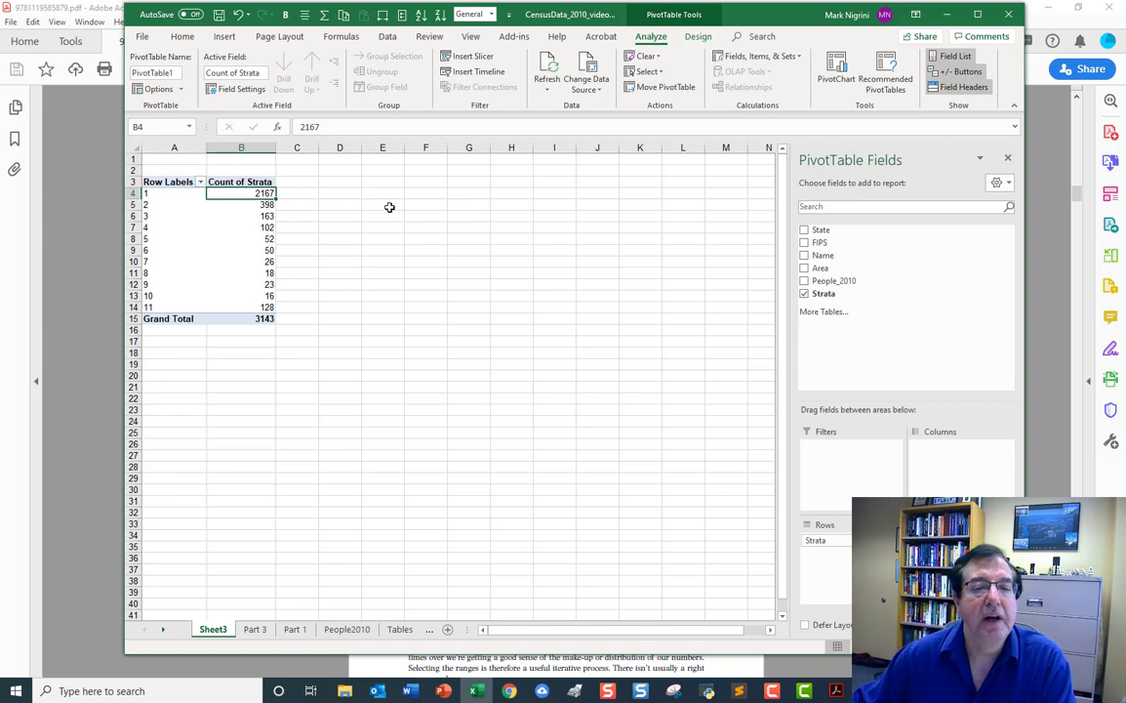
left_click(348, 192)
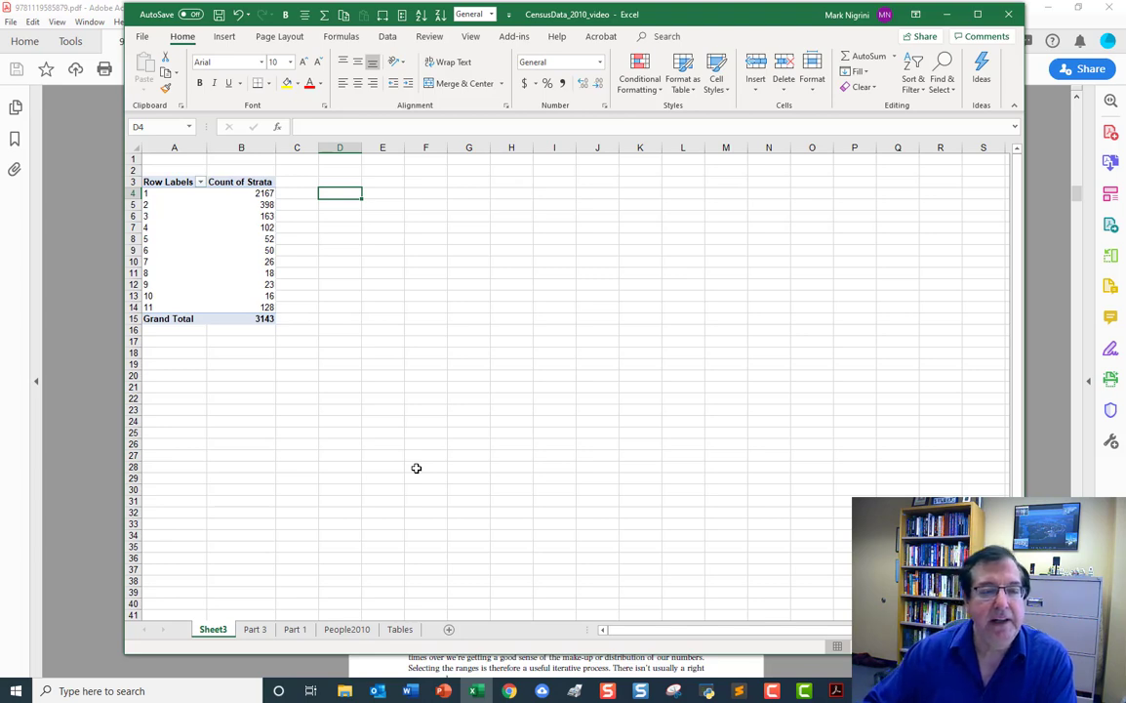
type("=")
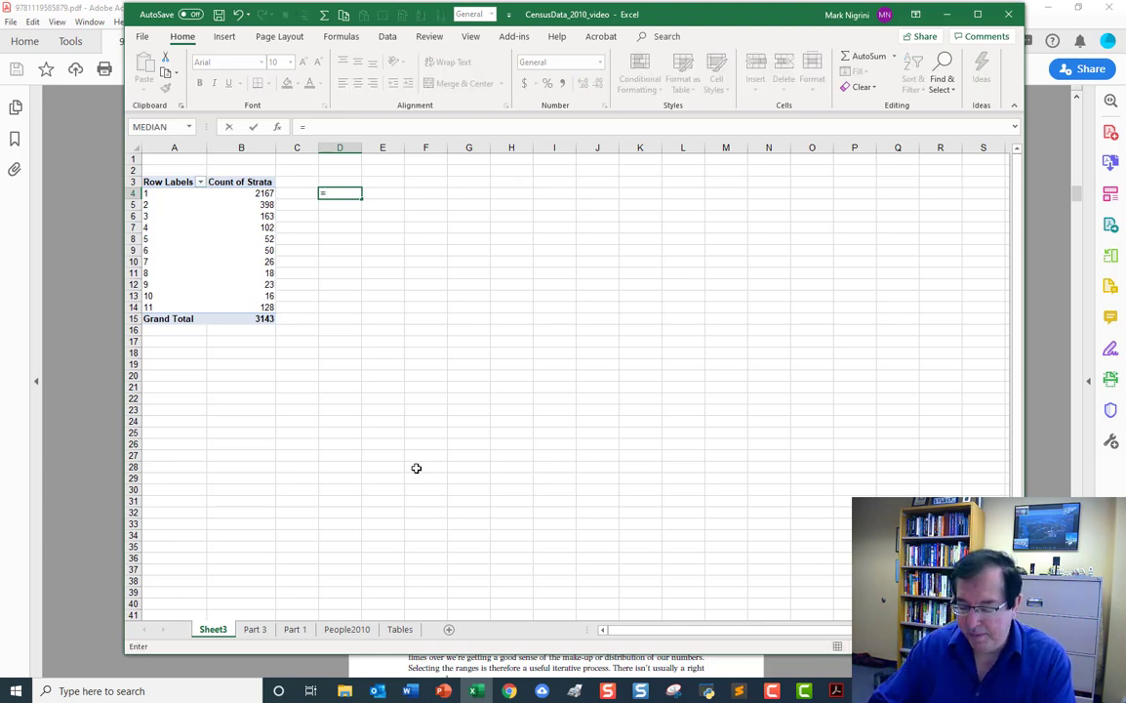
type("b4")
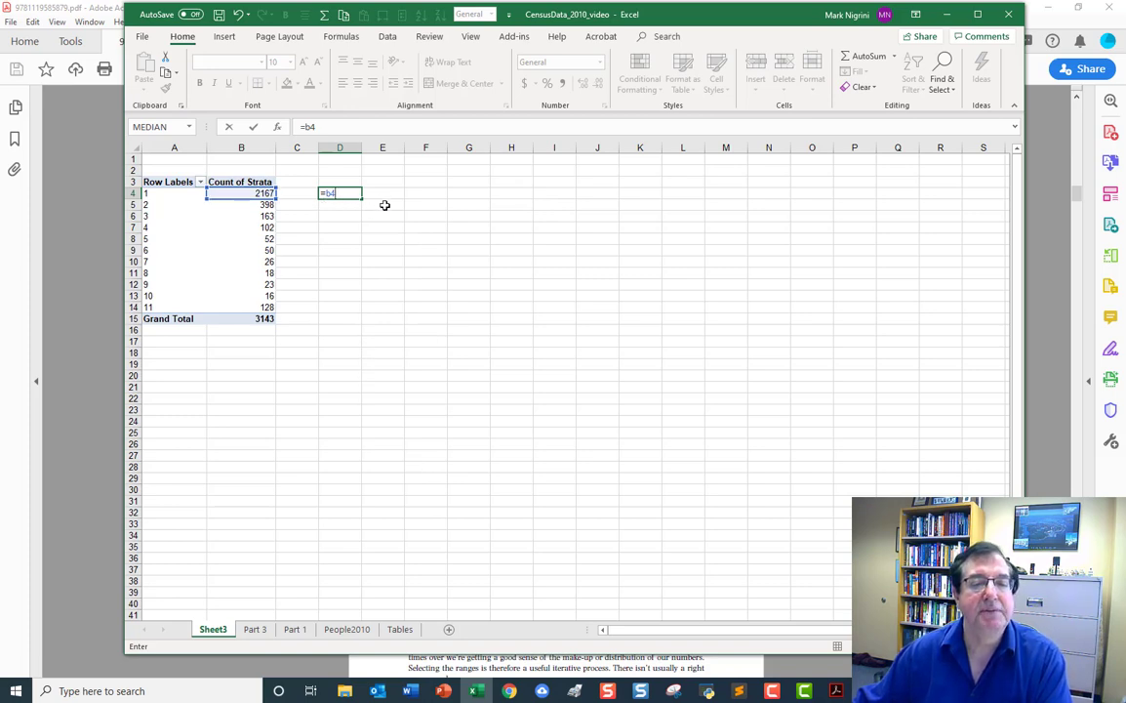
key("Return")
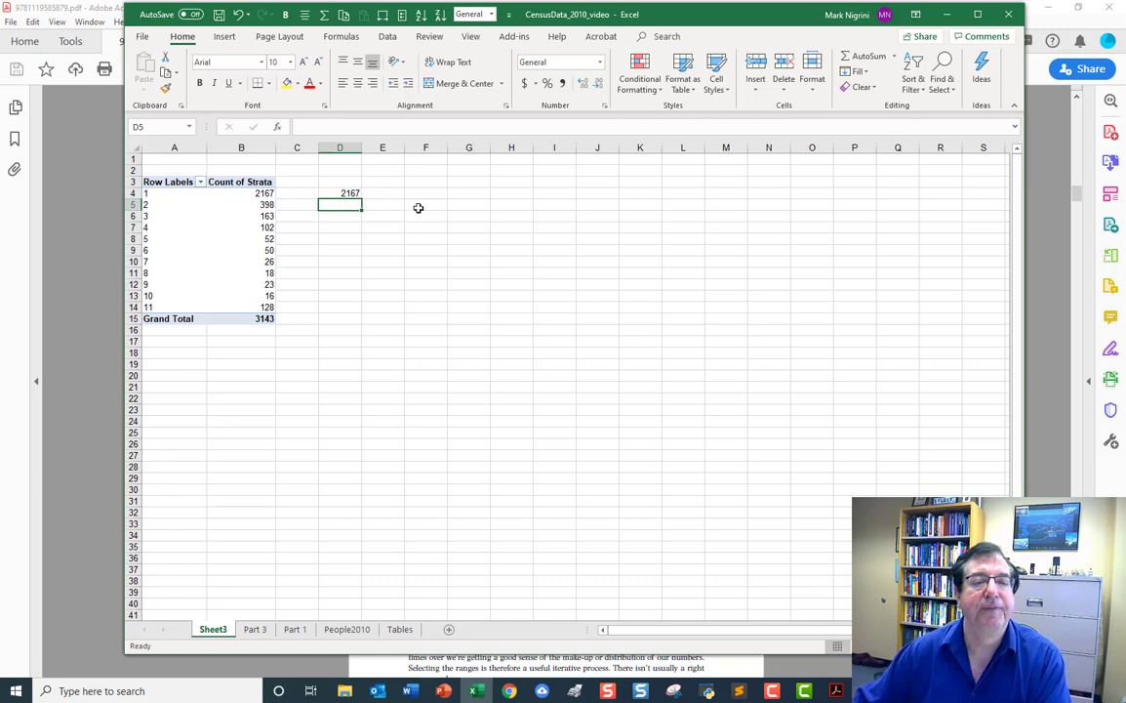
left_click(357, 193)
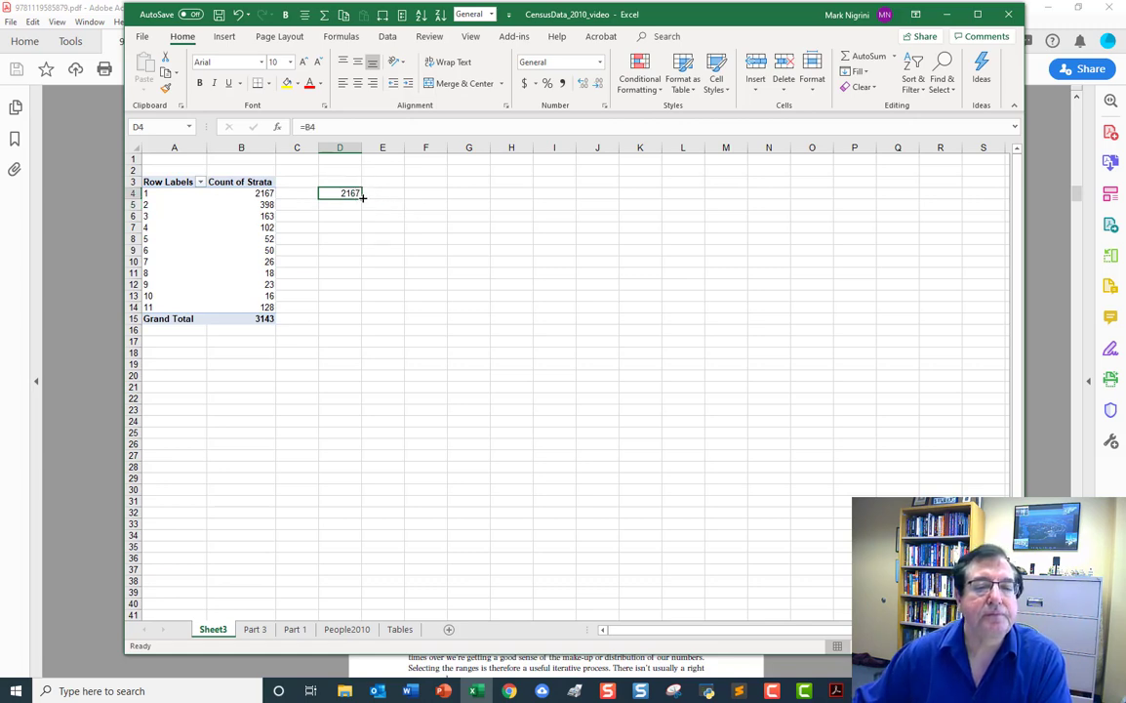
left_click_drag(362, 196, 379, 314)
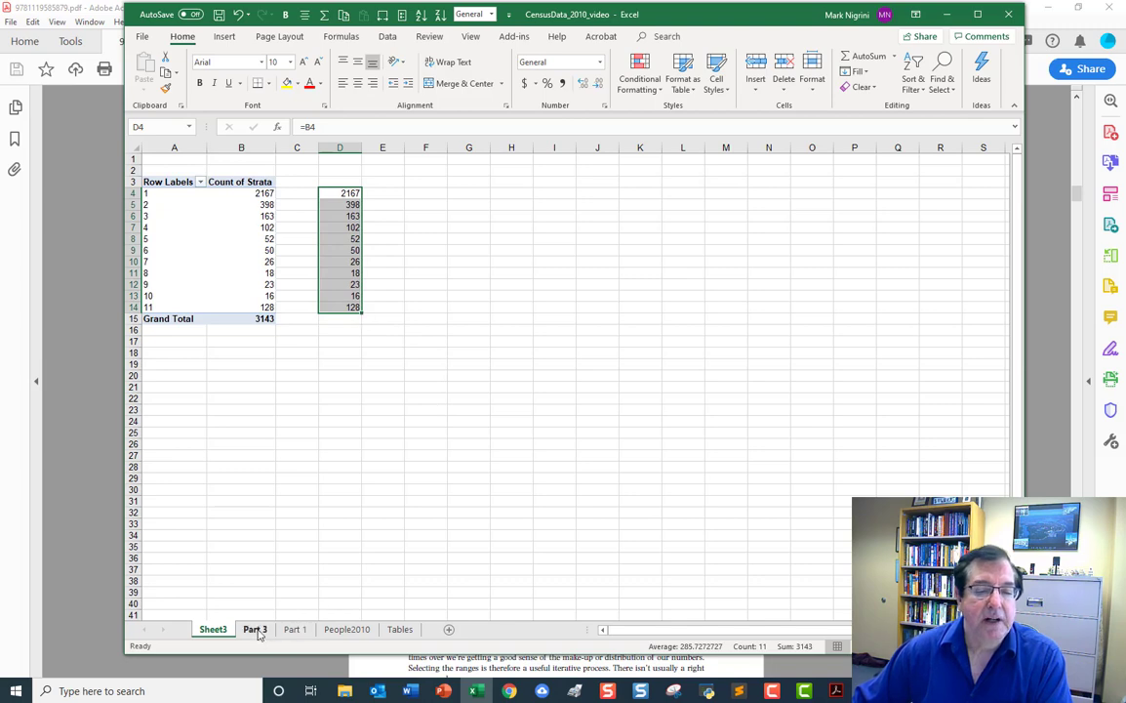
Copy the People lower bounds from I2:I12 on Part 3 to the PivotTable sheet, starting at cell G4.
left_click(256, 629)
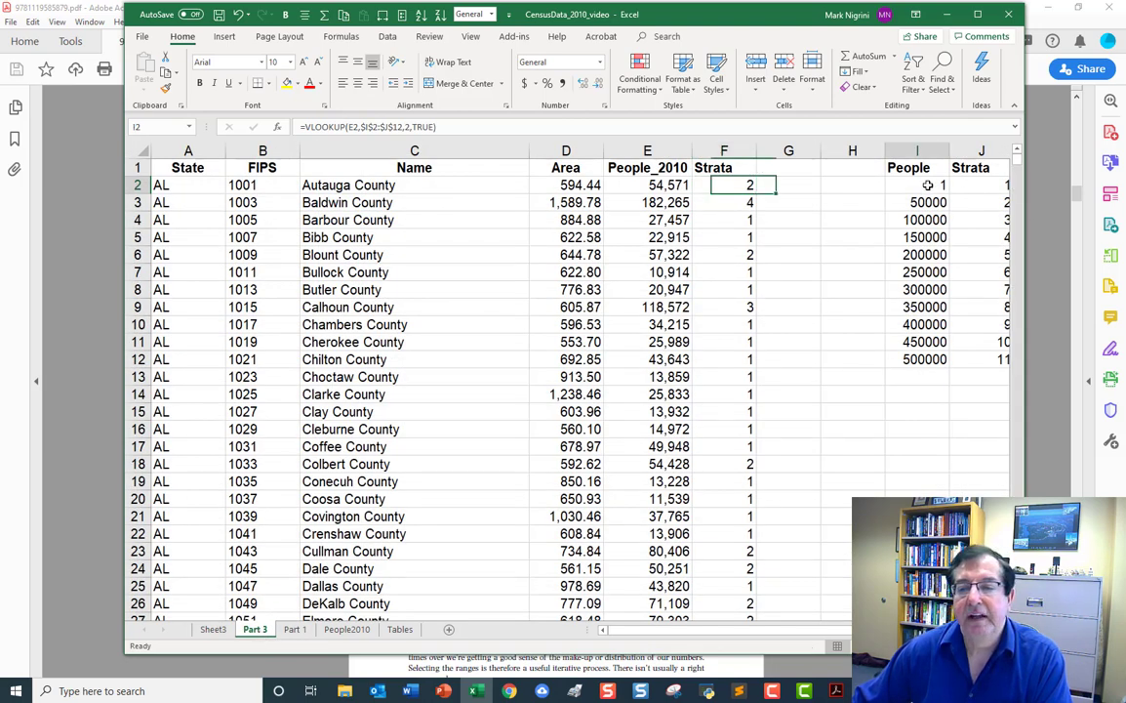
left_click_drag(927, 184, 919, 354)
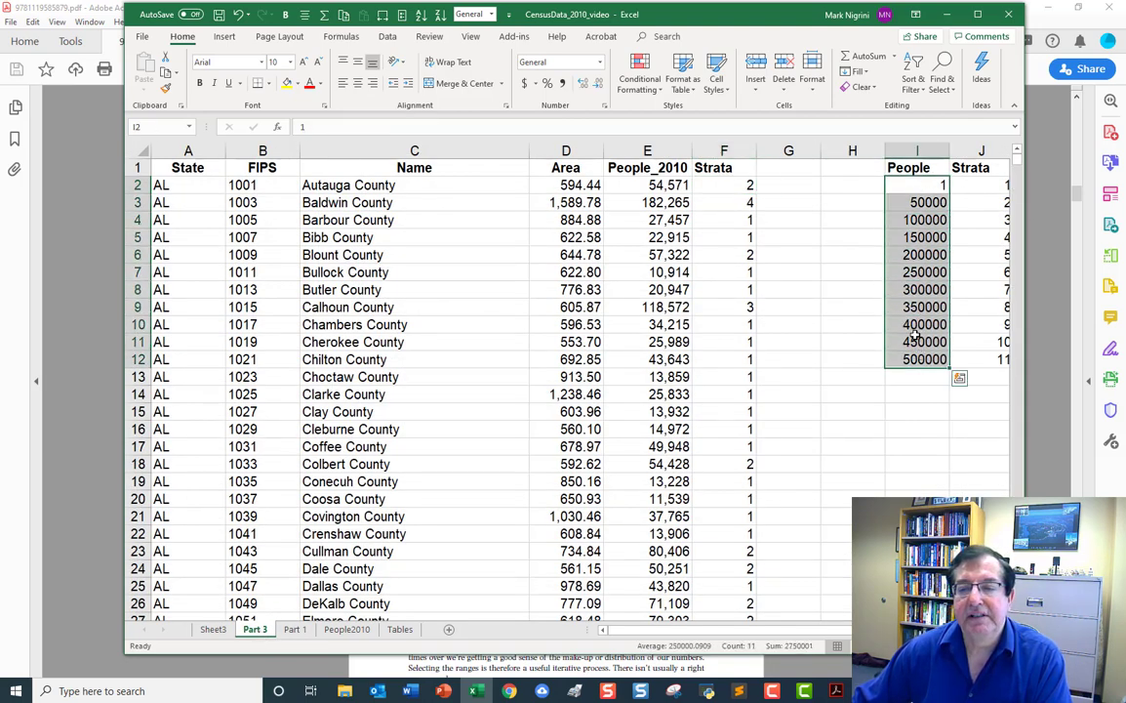
right_click(918, 334)
left_click(960, 362)
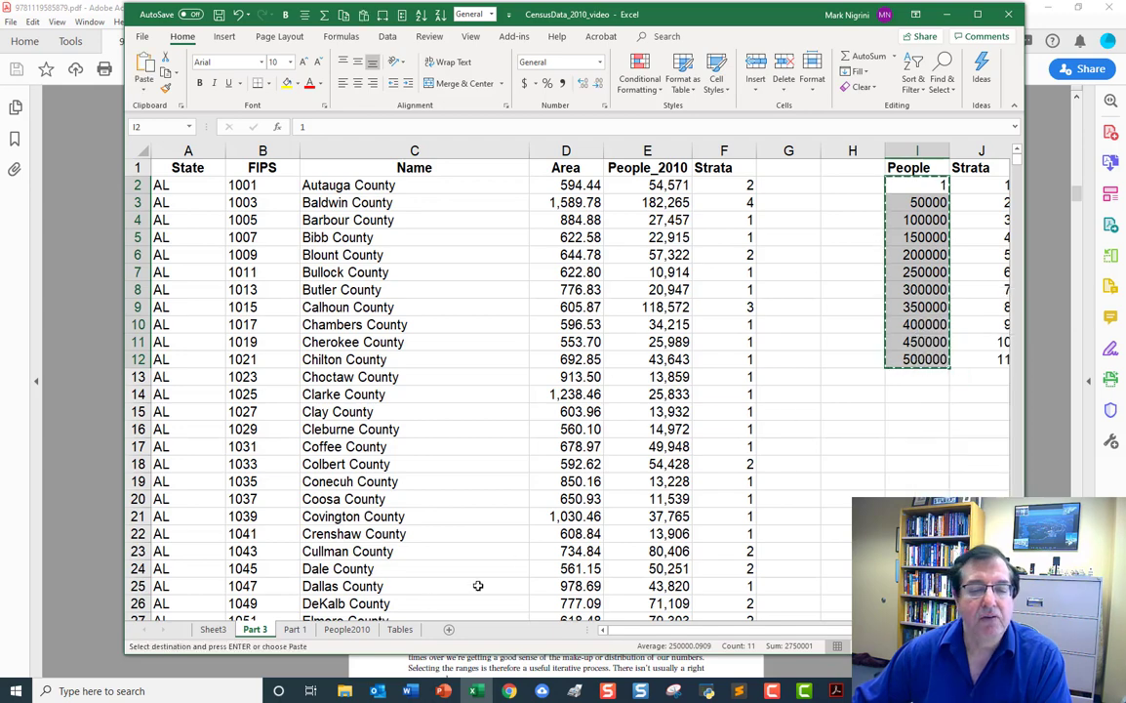
left_click(214, 629)
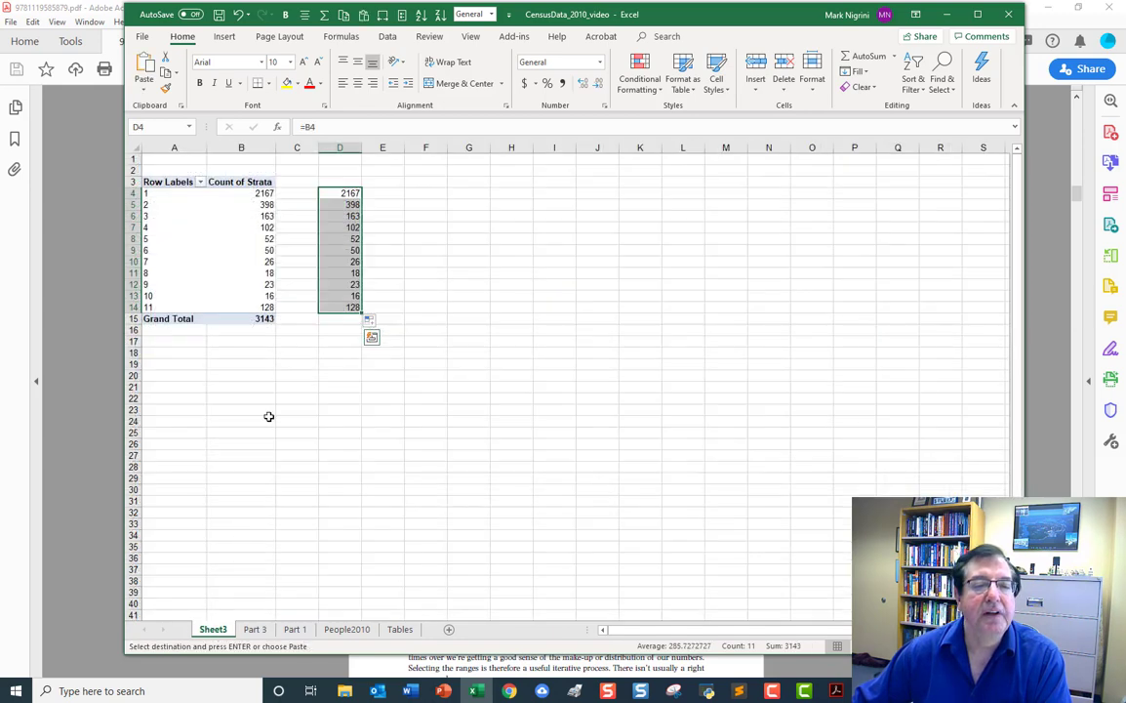
left_click(478, 193)
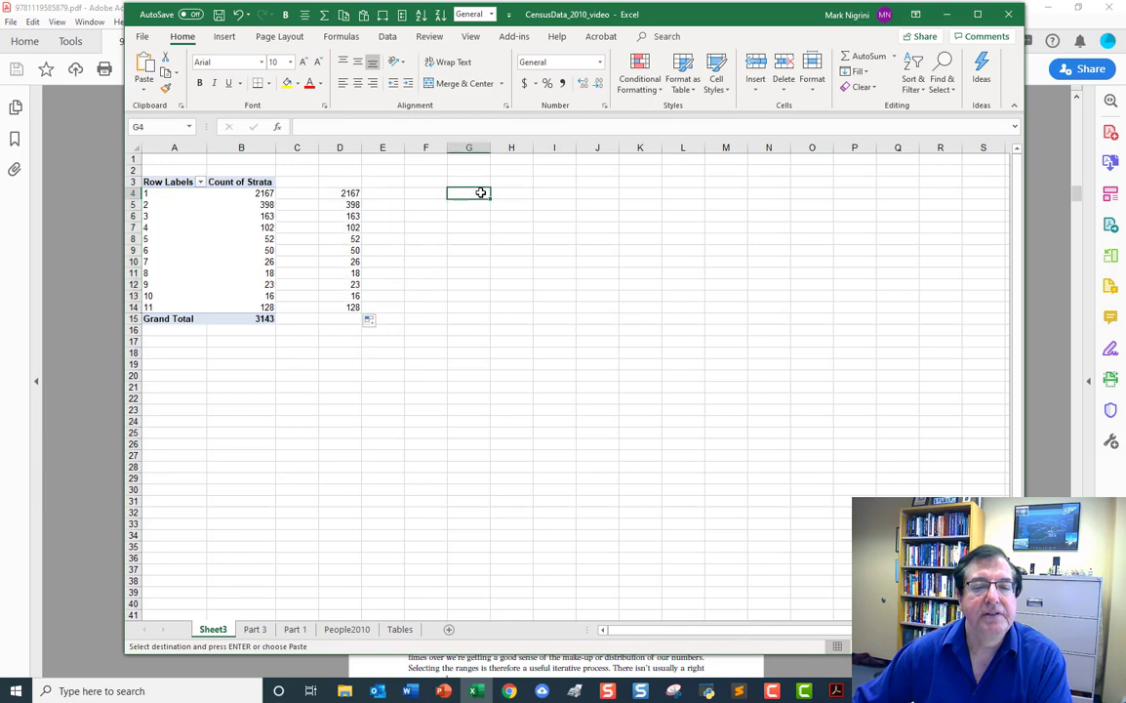
right_click(482, 194)
left_click(509, 252)
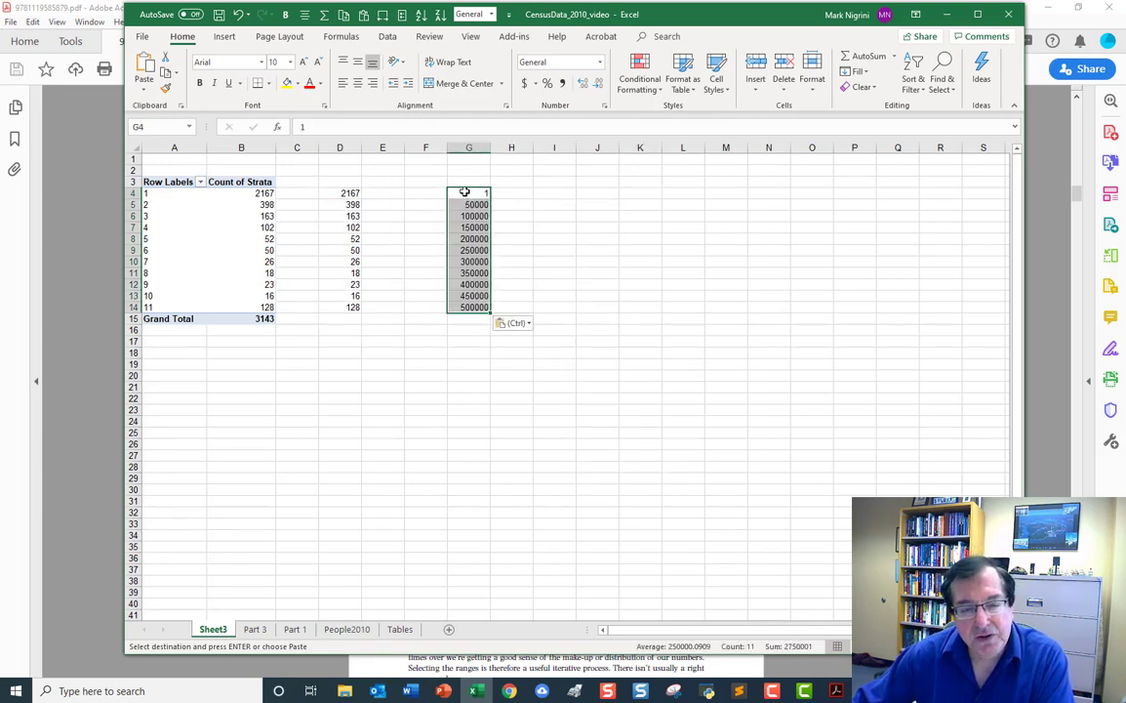
Enter the upper bound 49999 in cell E4 and the formula =E4+50000 in cell E5.
left_click(396, 192)
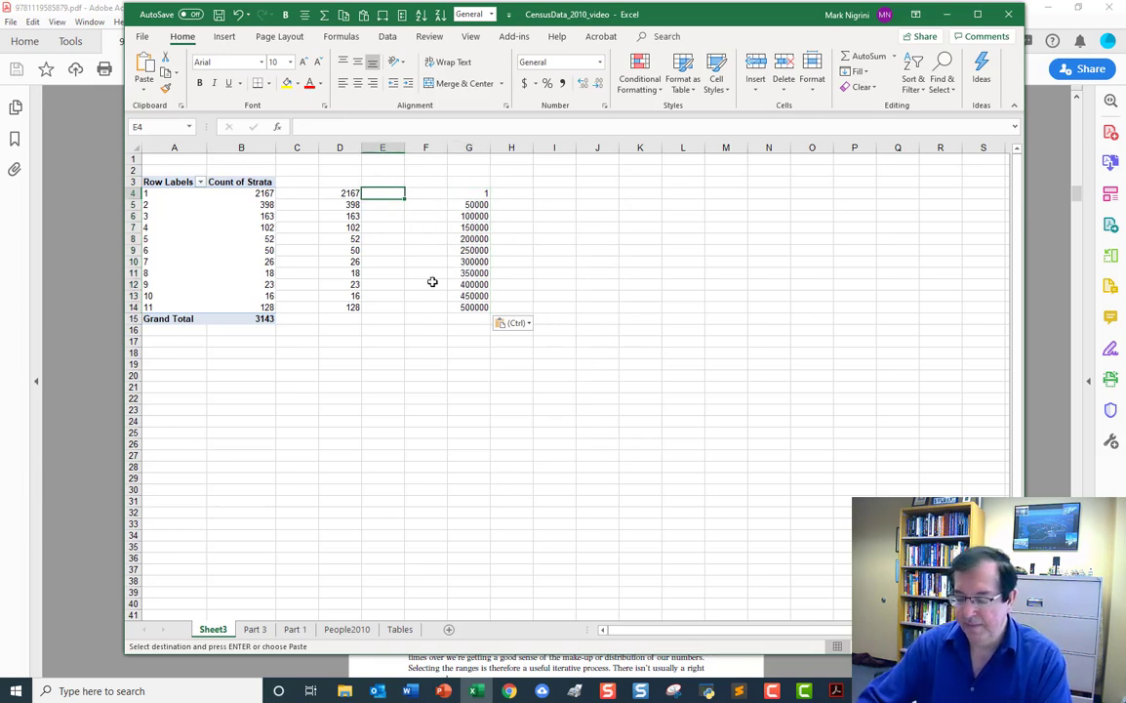
type("49999")
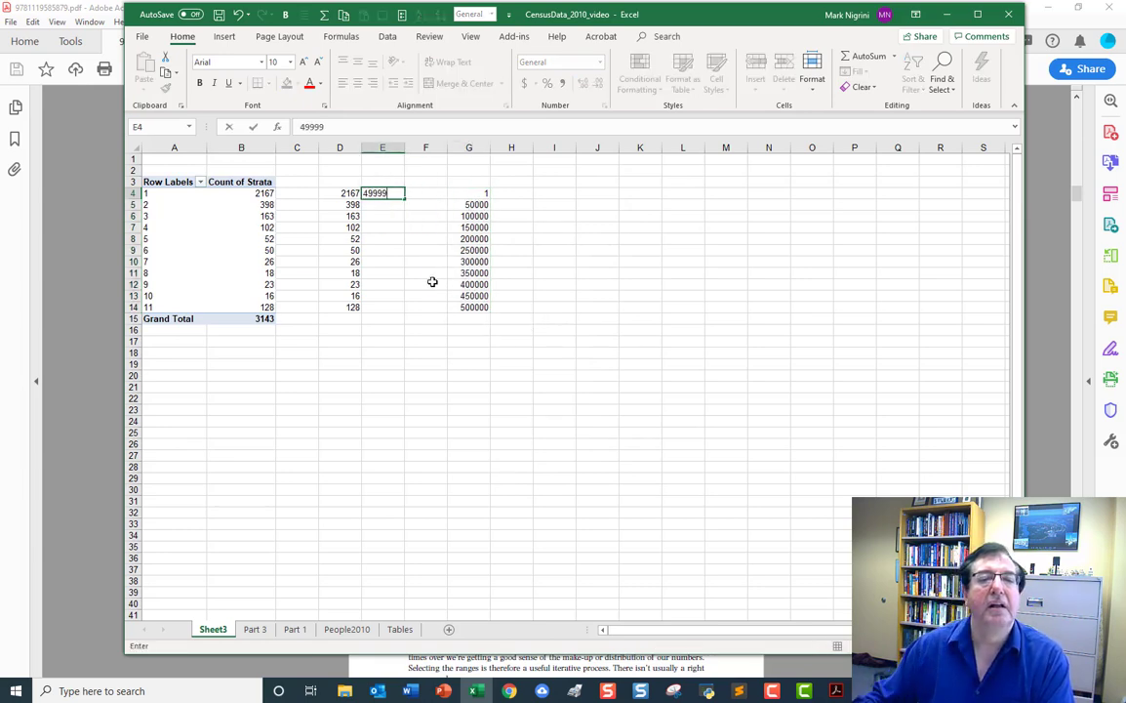
key("Return")
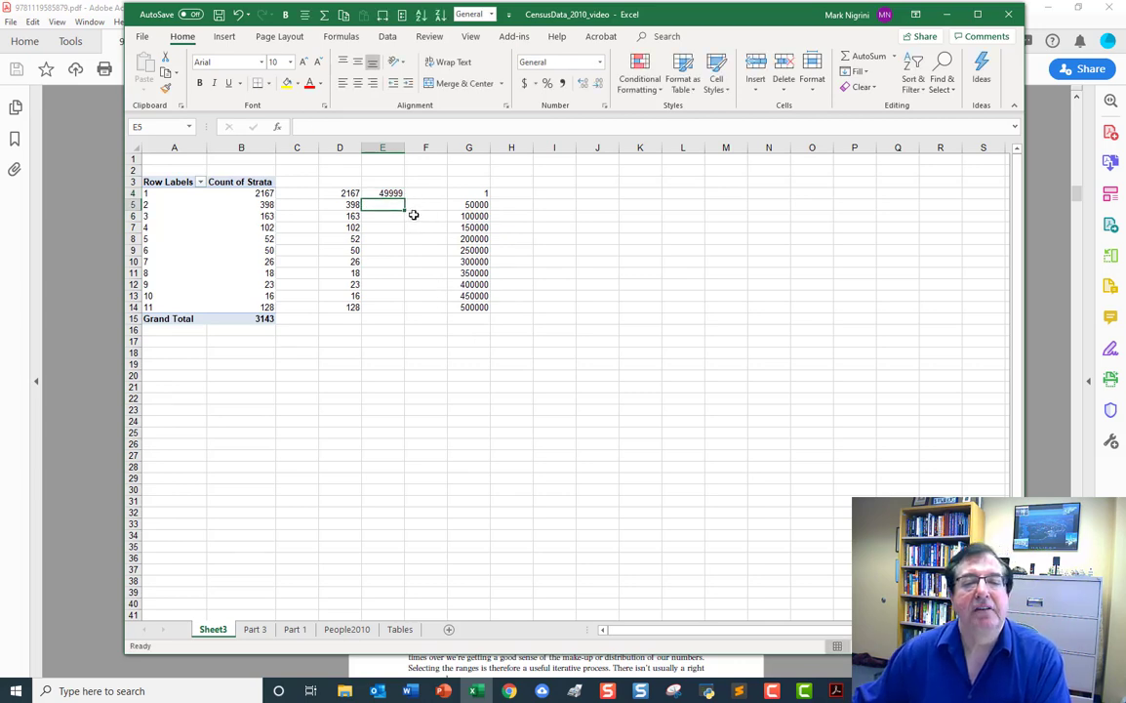
type("=")
key("Up")
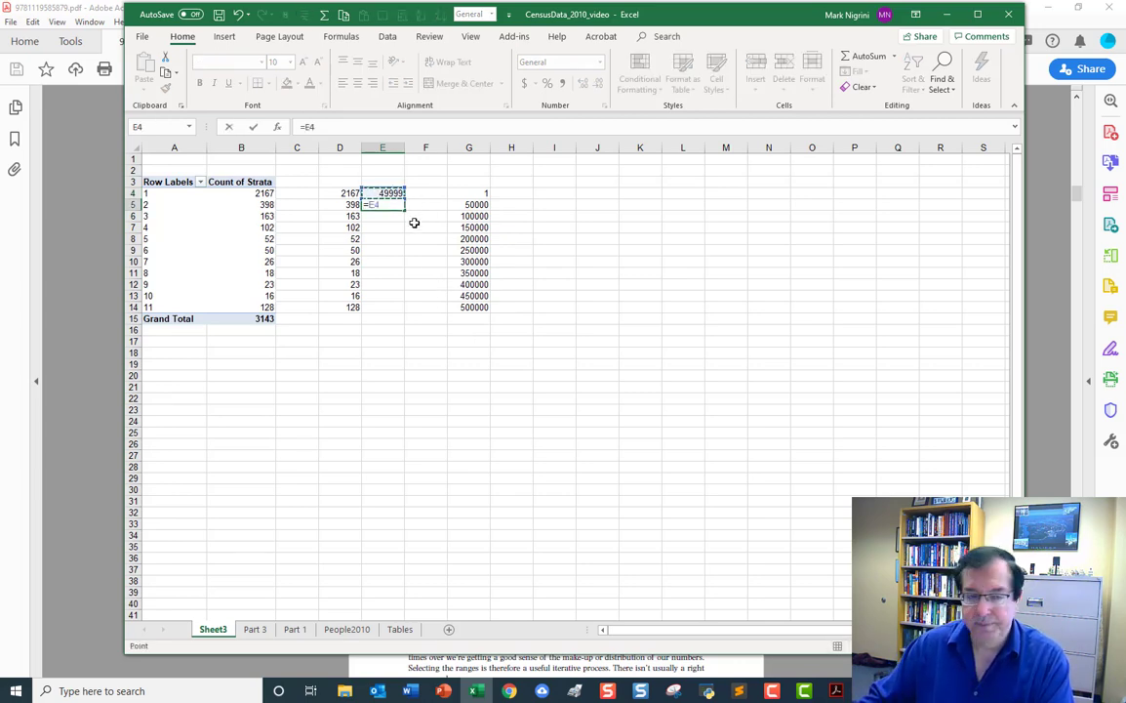
type("+5")
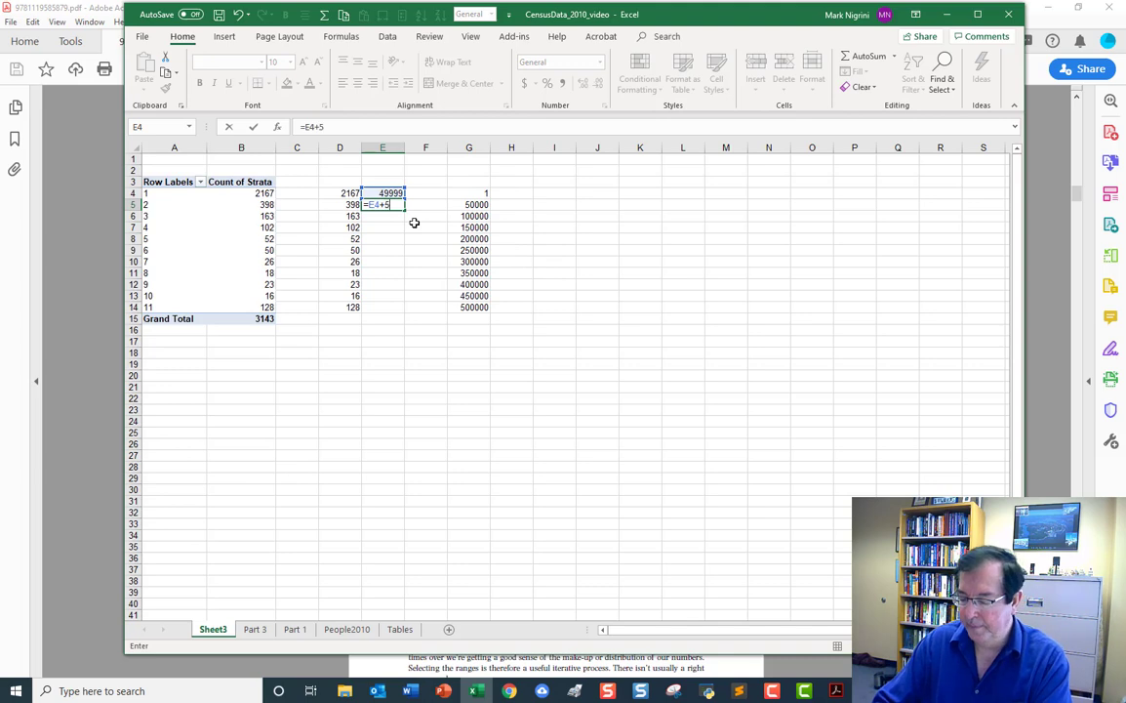
type("0000")
key("Return")
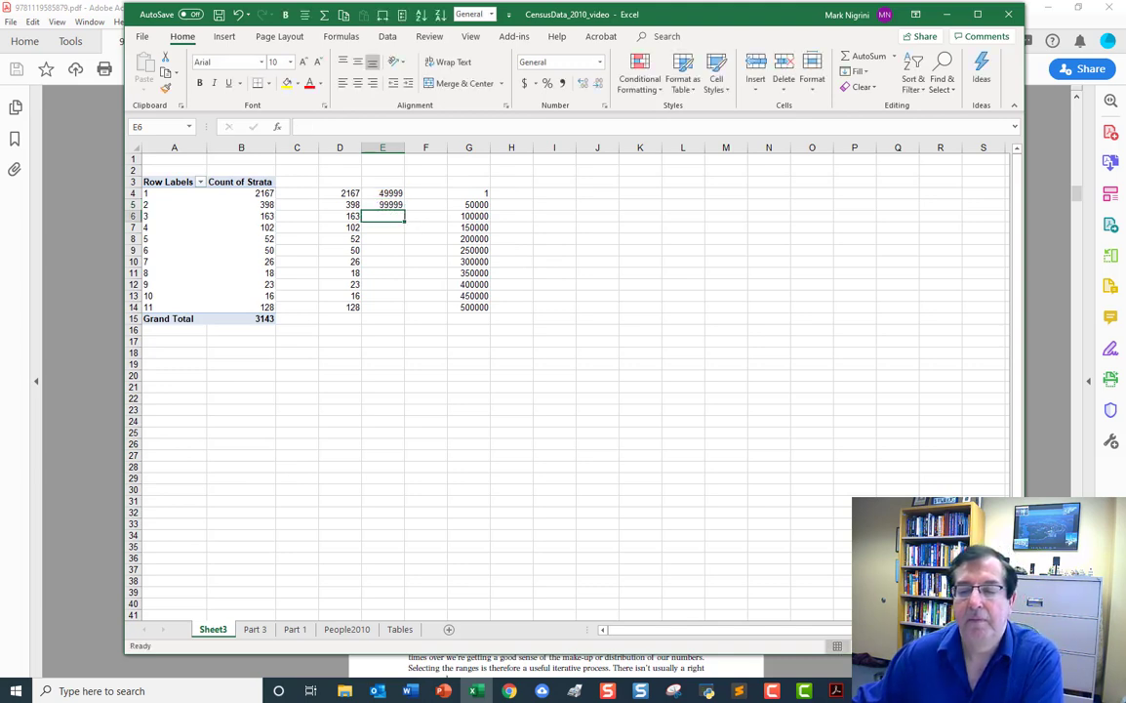
Try to extend the upper bounds in E4:E5 down column E to row 14.
scroll(566, 381, "up", 4)
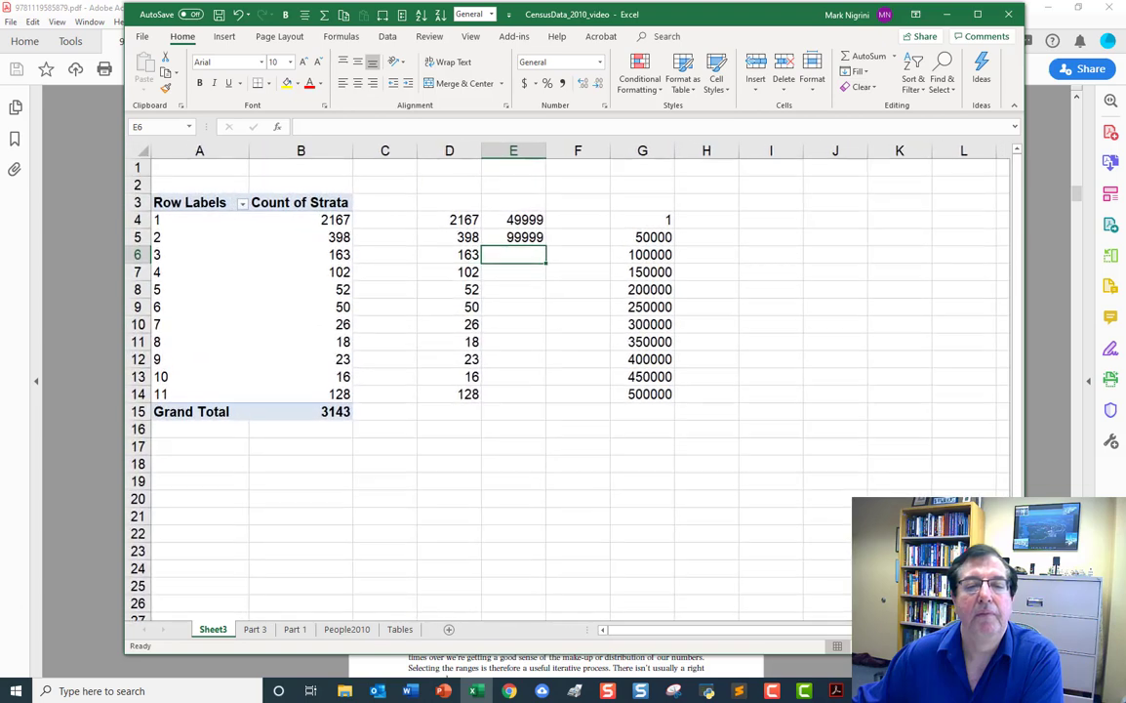
left_click_drag(524, 223, 524, 237)
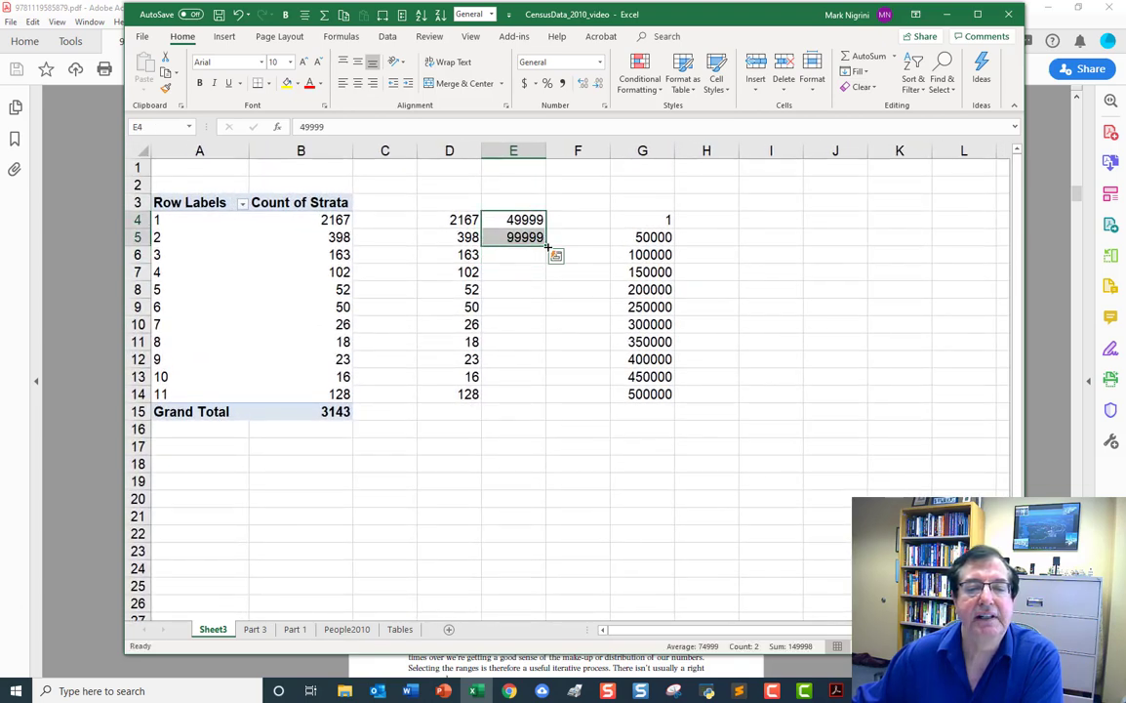
double_click(548, 246)
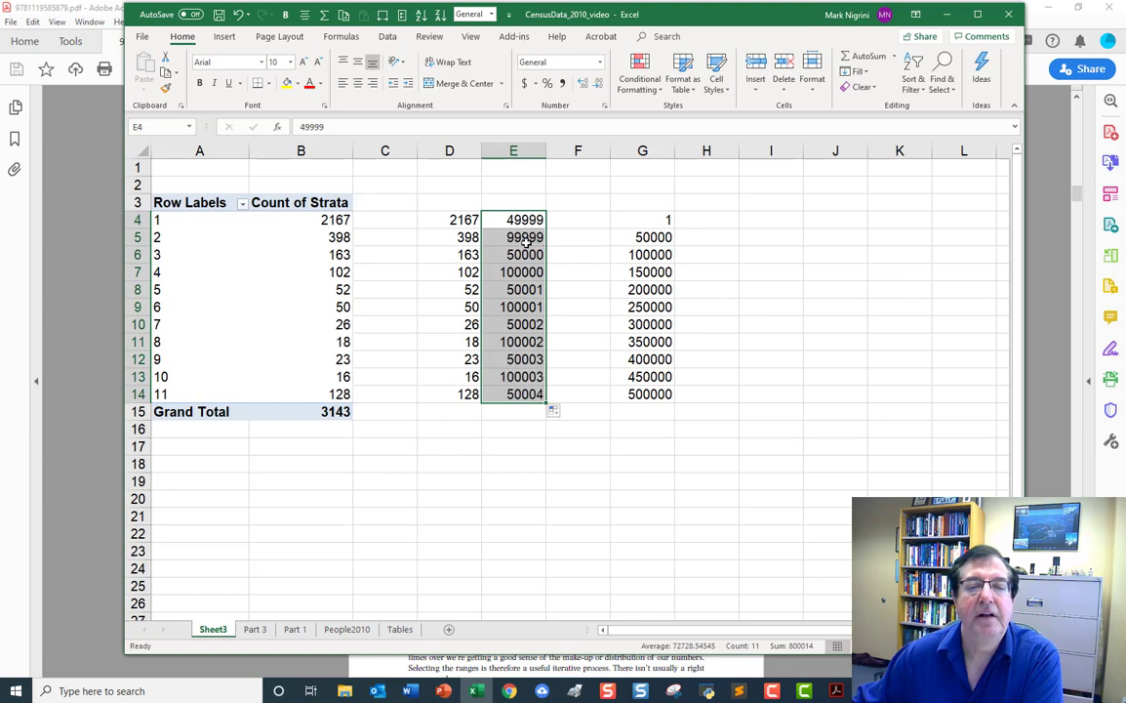
left_click(524, 254)
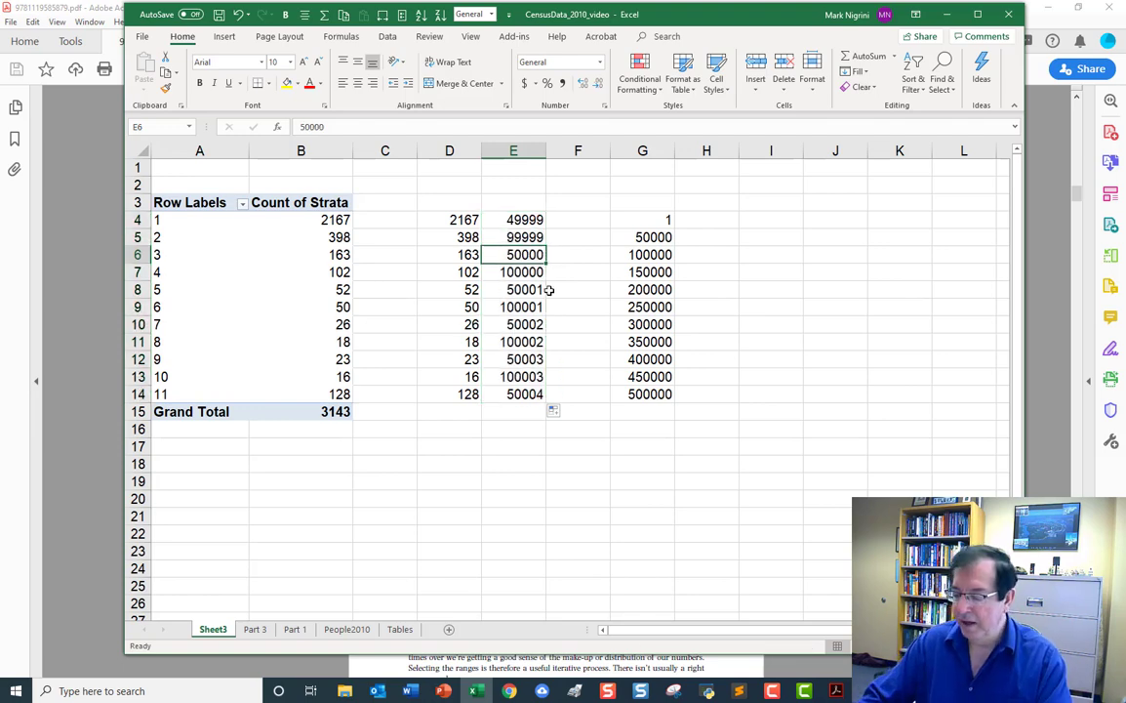
Enter the formula =E5+50000 in cell E6 and fill it down column E to row 14.
type("=")
key("Up")
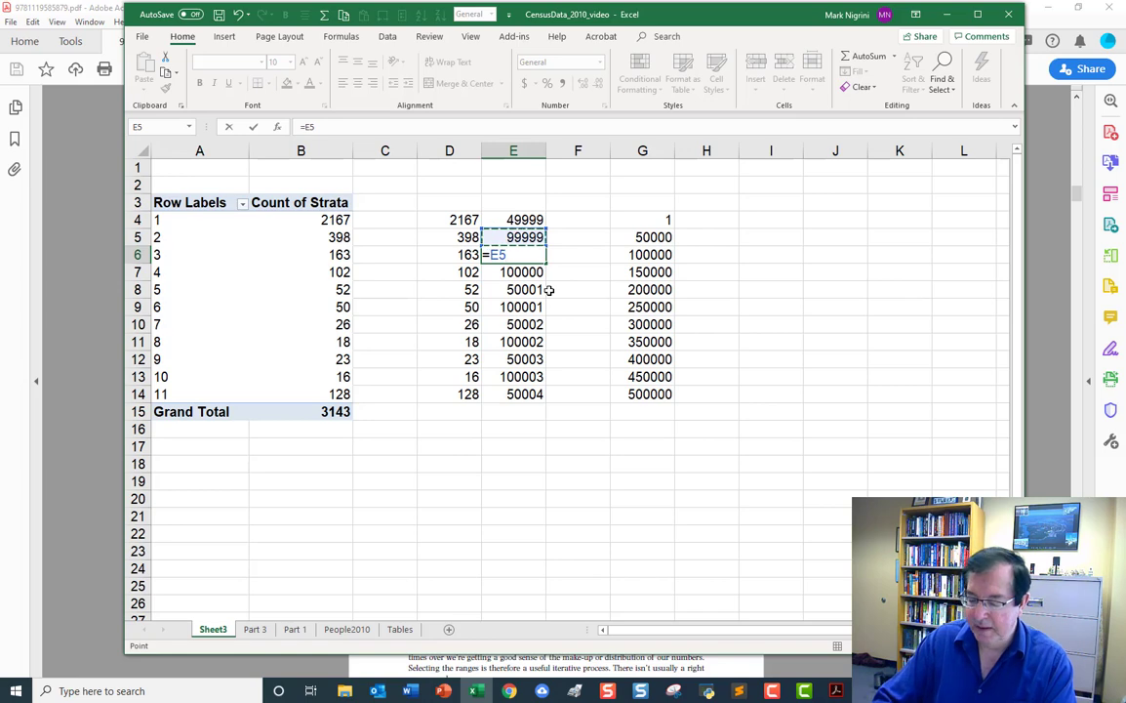
type("+50000")
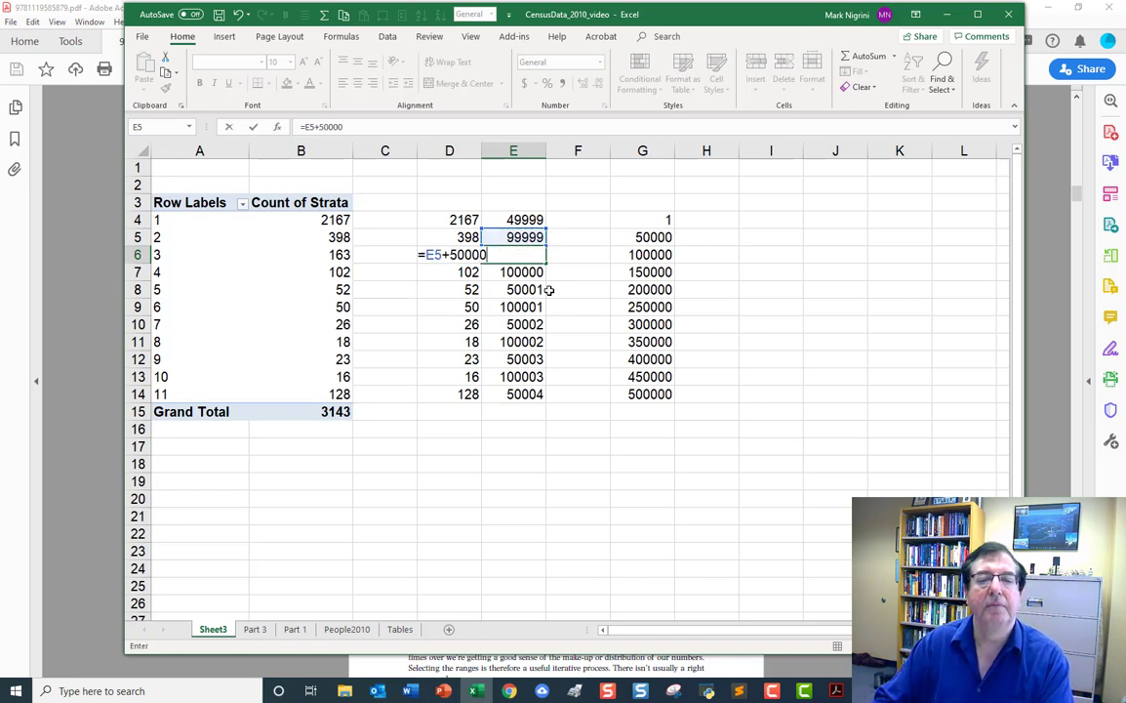
key("Return")
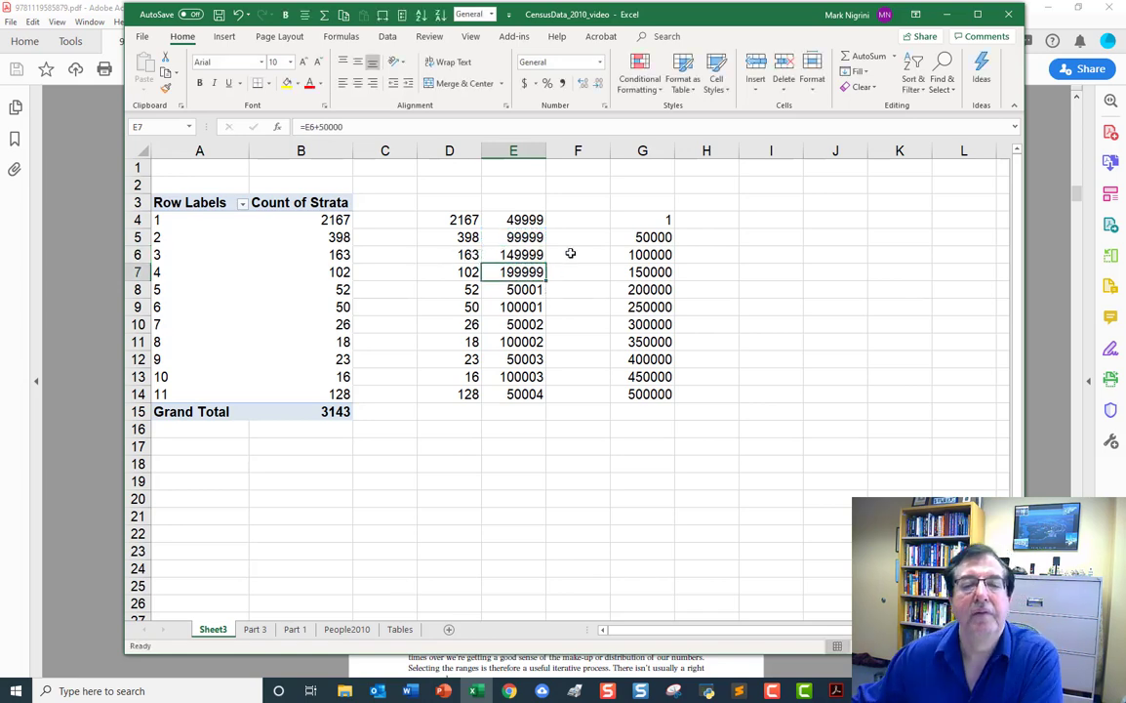
left_click(535, 258)
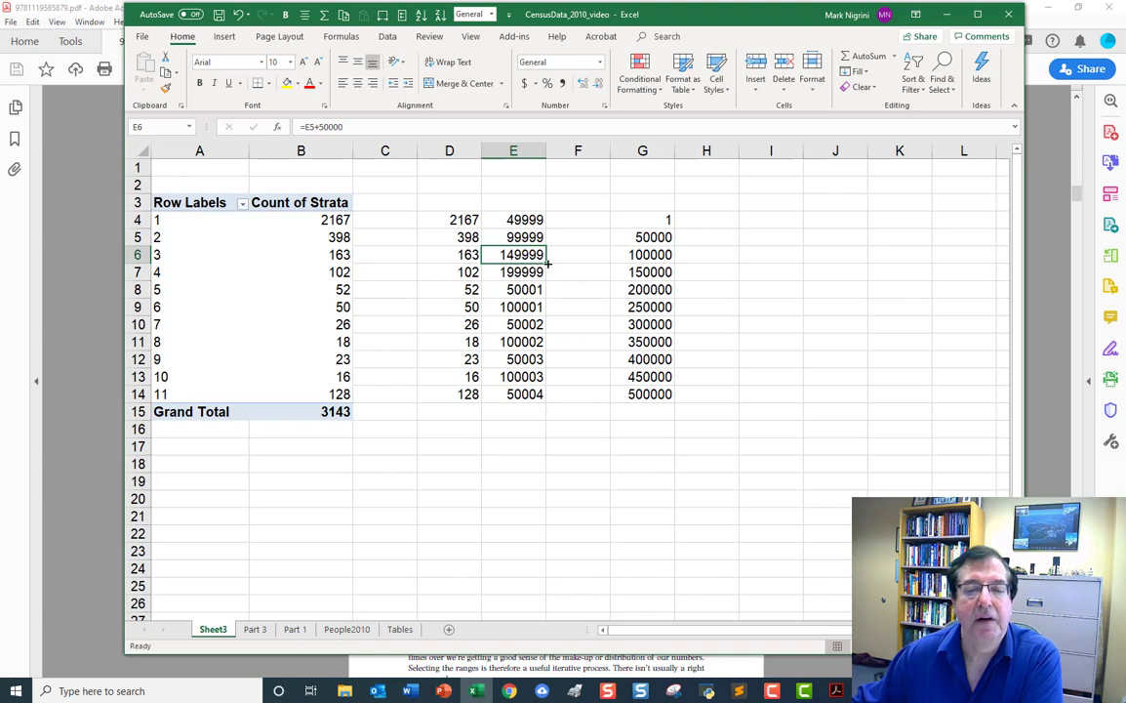
double_click(546, 262)
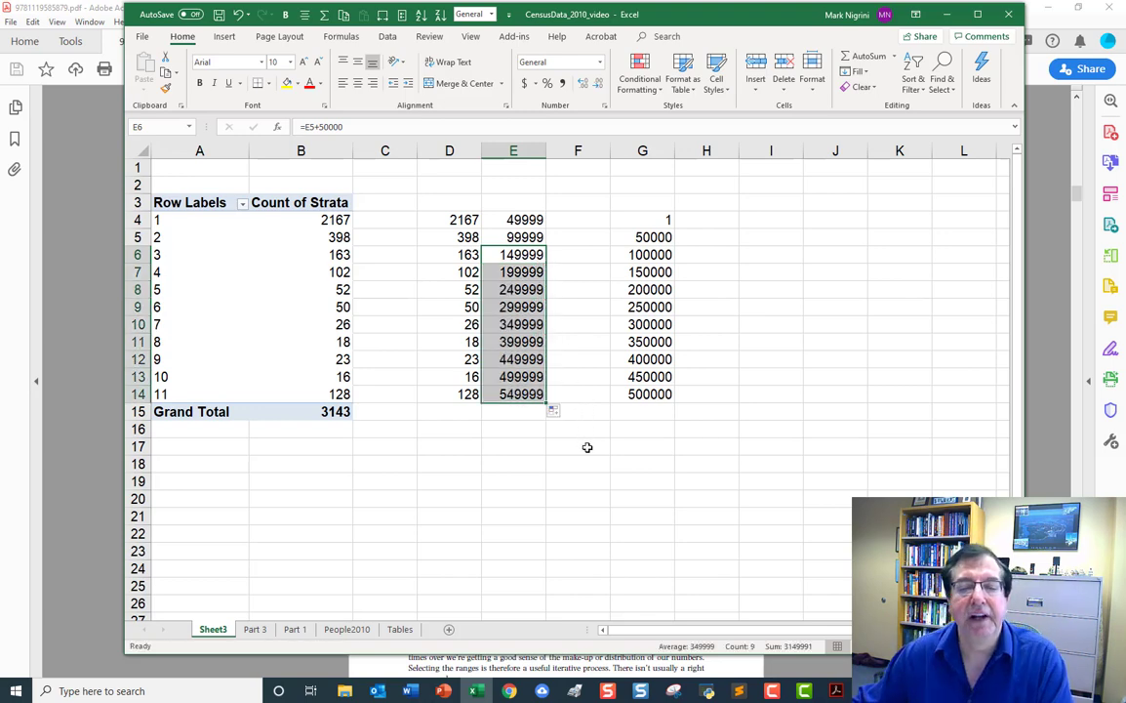
Replace the formula in cell E14 with the open-ended label 500,000+ for the last stratum.
left_click(516, 394)
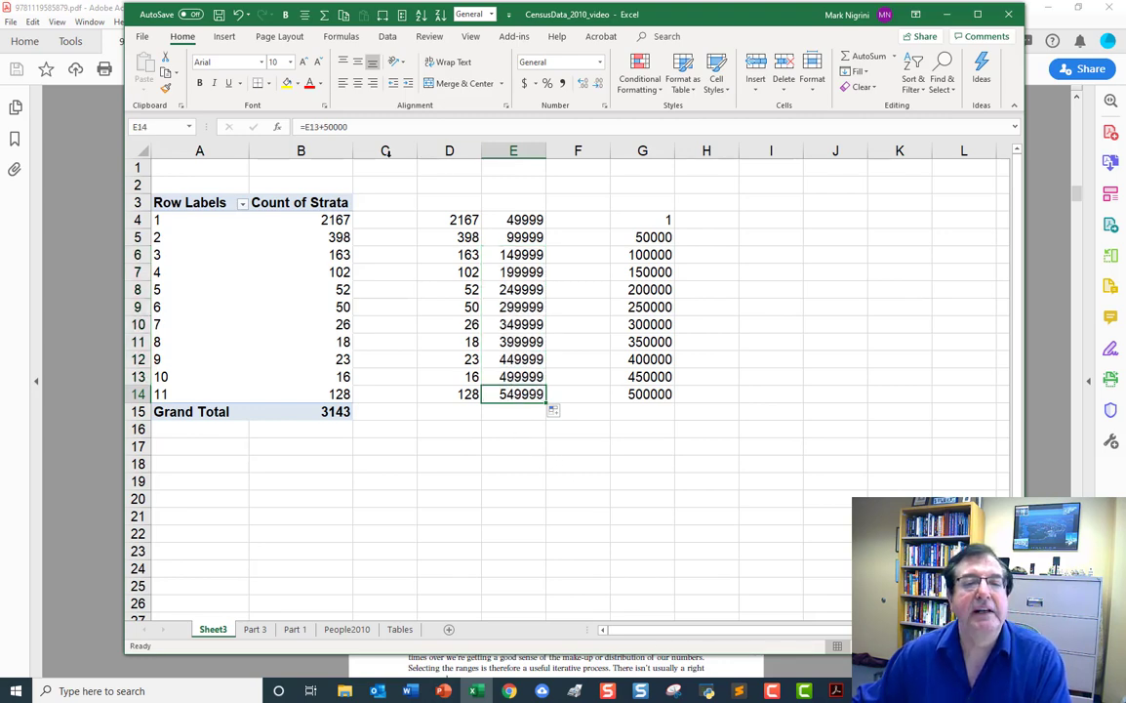
left_click(360, 128)
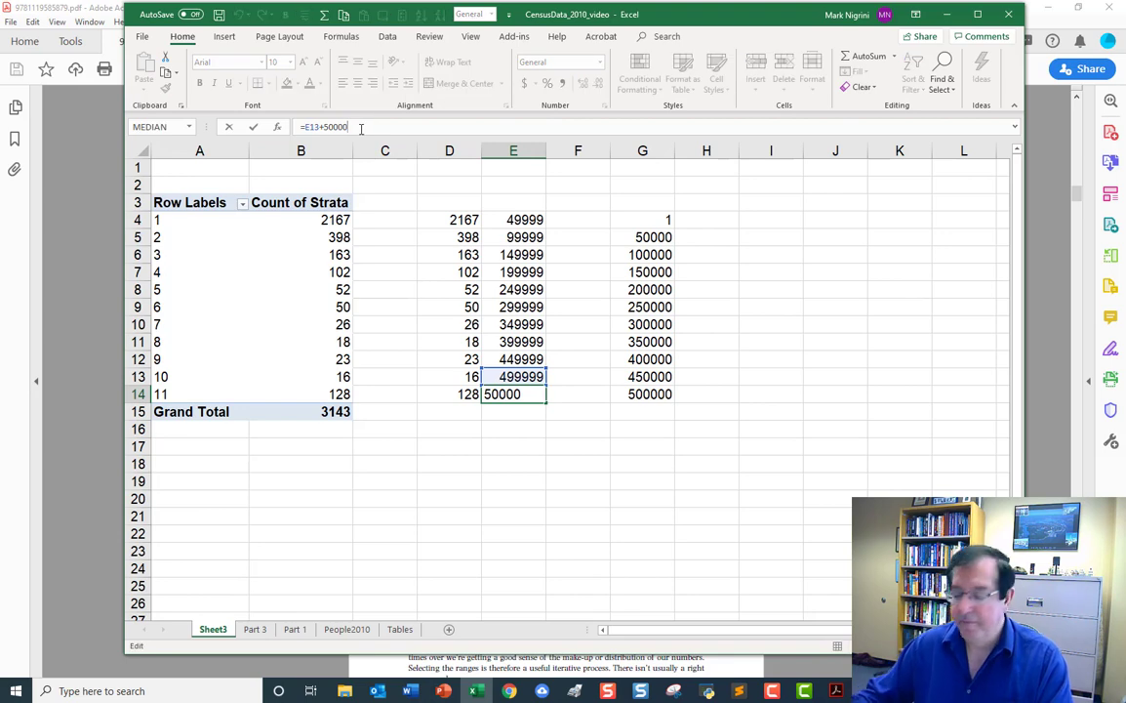
key("BackSpace")
key("BackSpace")
key("BackSpace")
key("BackSpace")
key("BackSpace")
key("BackSpace")
key("BackSpace")
key("BackSpace")
key("BackSpace")
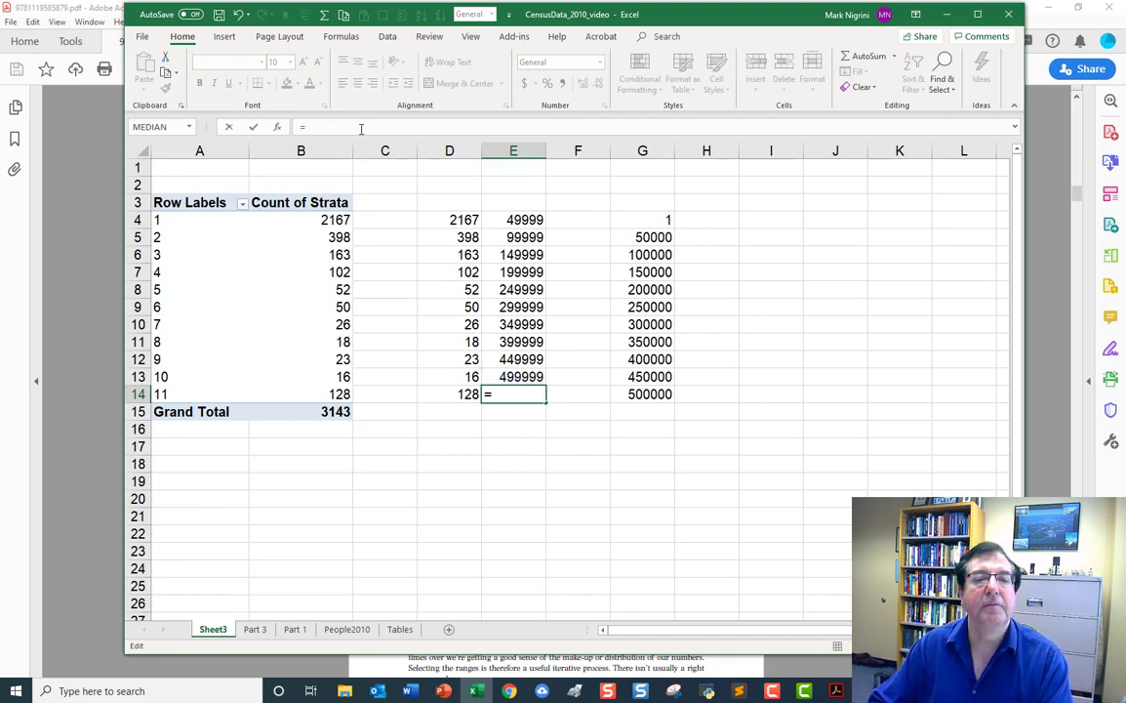
key("BackSpace")
type("5")
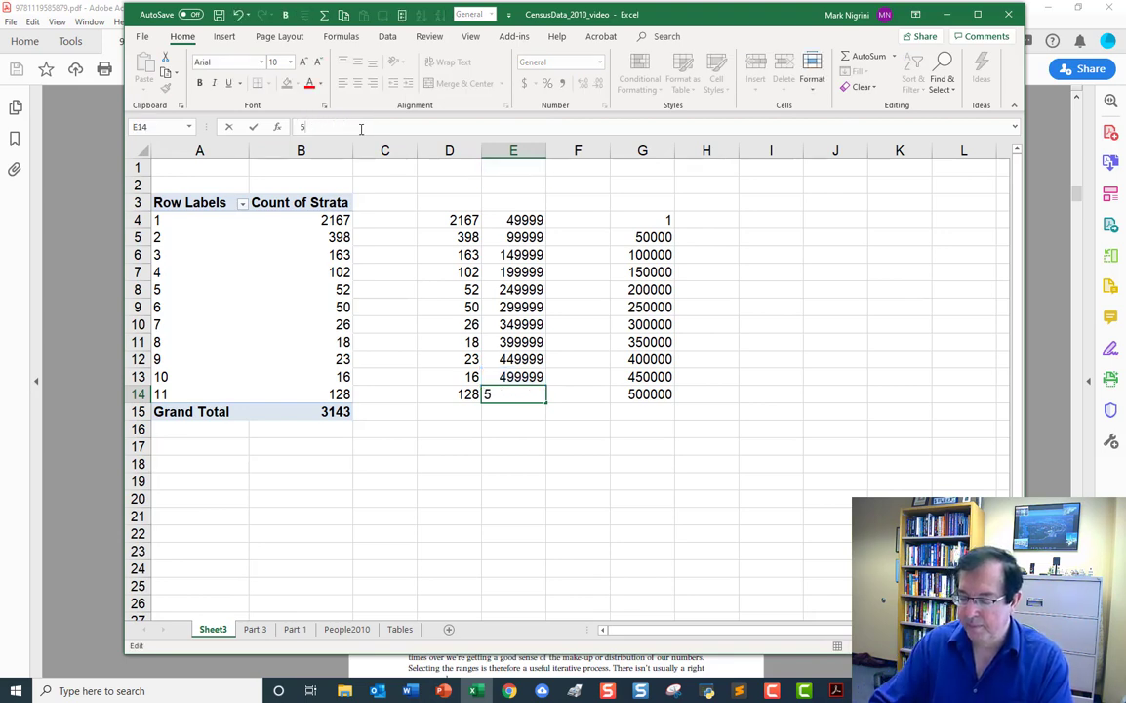
type("00,000")
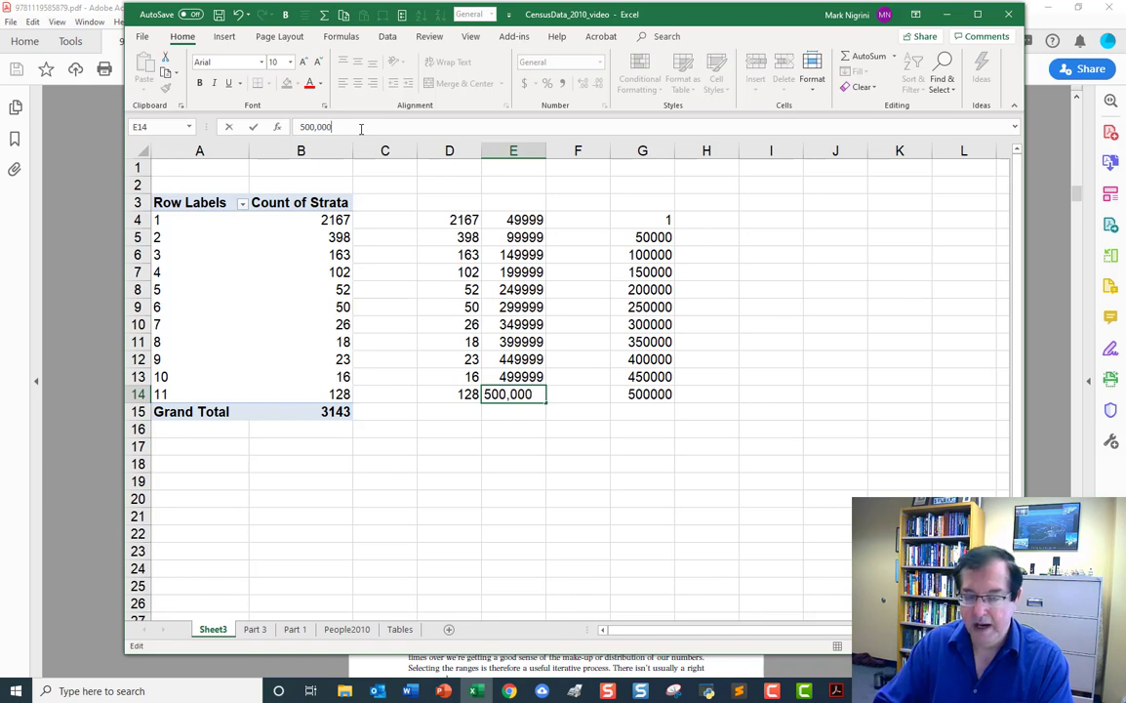
type("+")
key("Return")
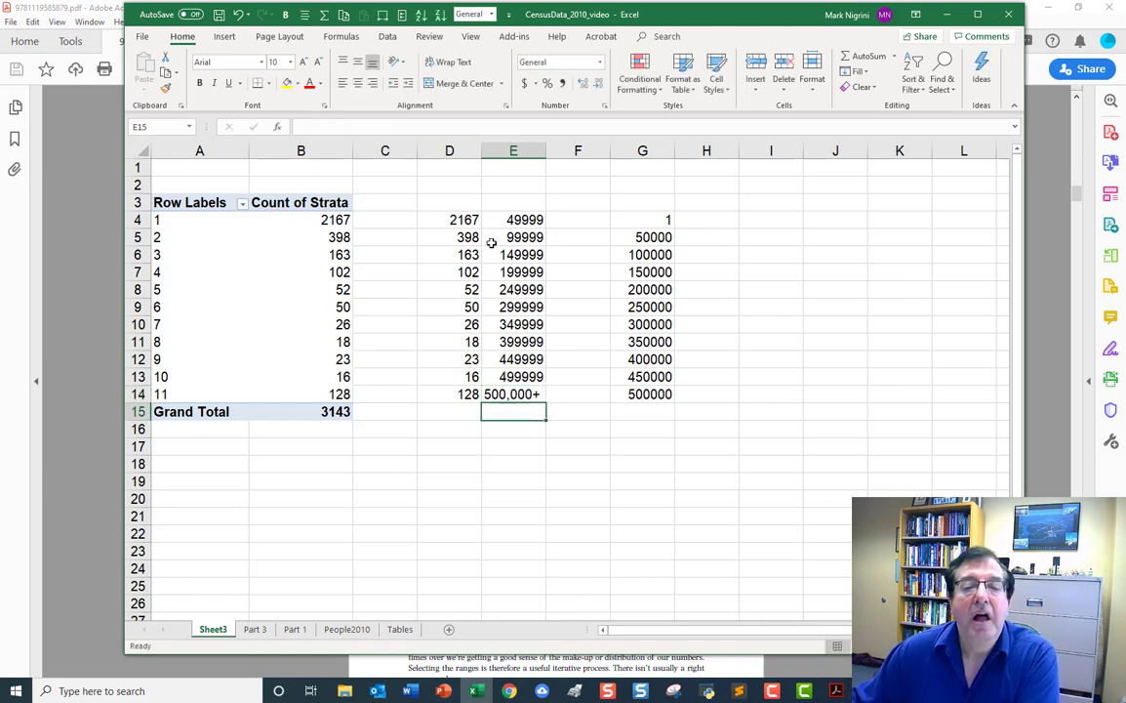
Format the upper bounds in E4:E13 as Number with 0 decimal places and a thousands separator.
left_click_drag(518, 219, 532, 377)
right_click(525, 338)
left_click(564, 580)
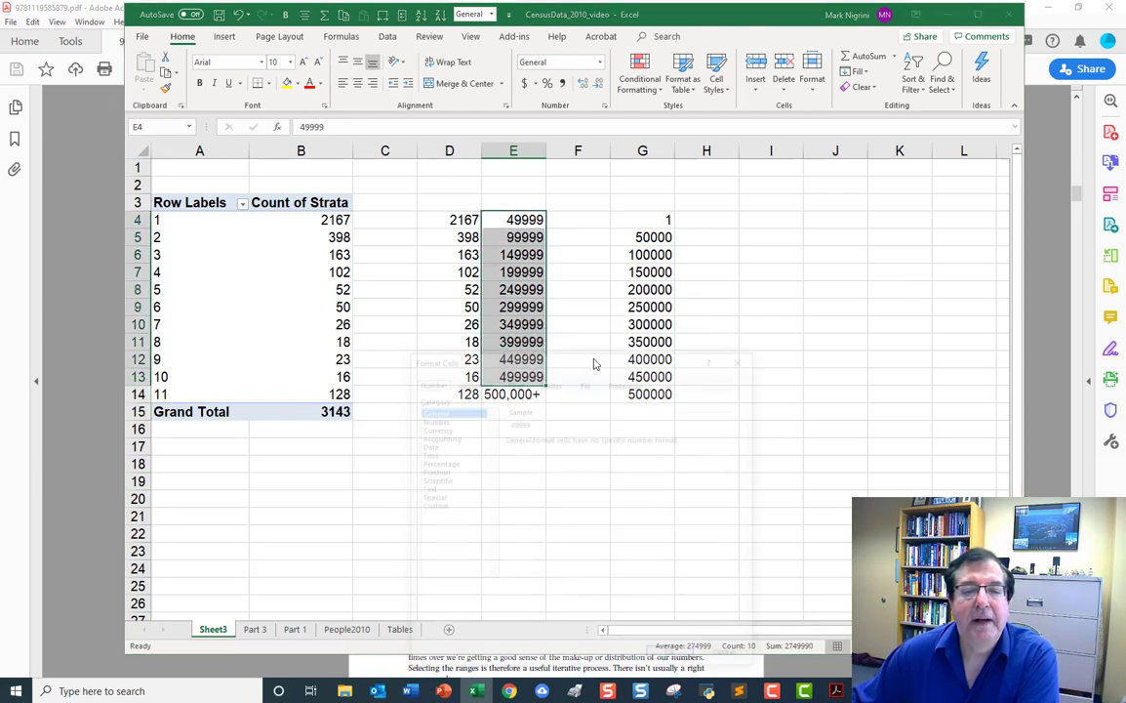
left_click(432, 419)
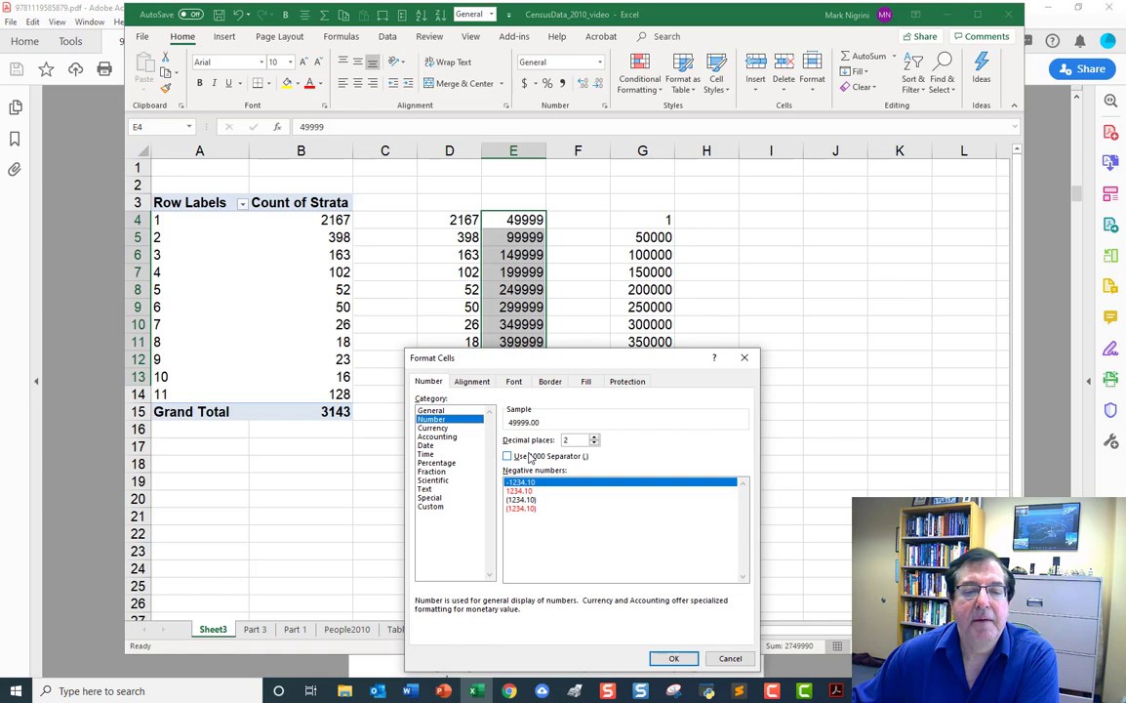
left_click(593, 444)
left_click(593, 444)
left_click(508, 456)
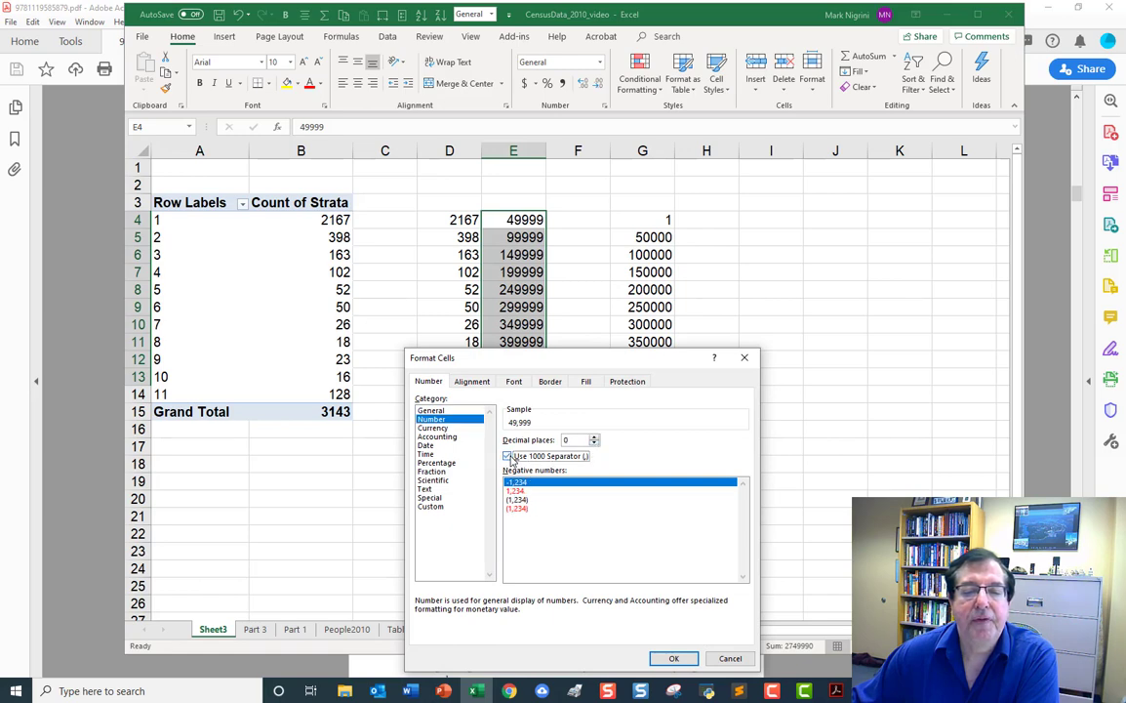
left_click(673, 658)
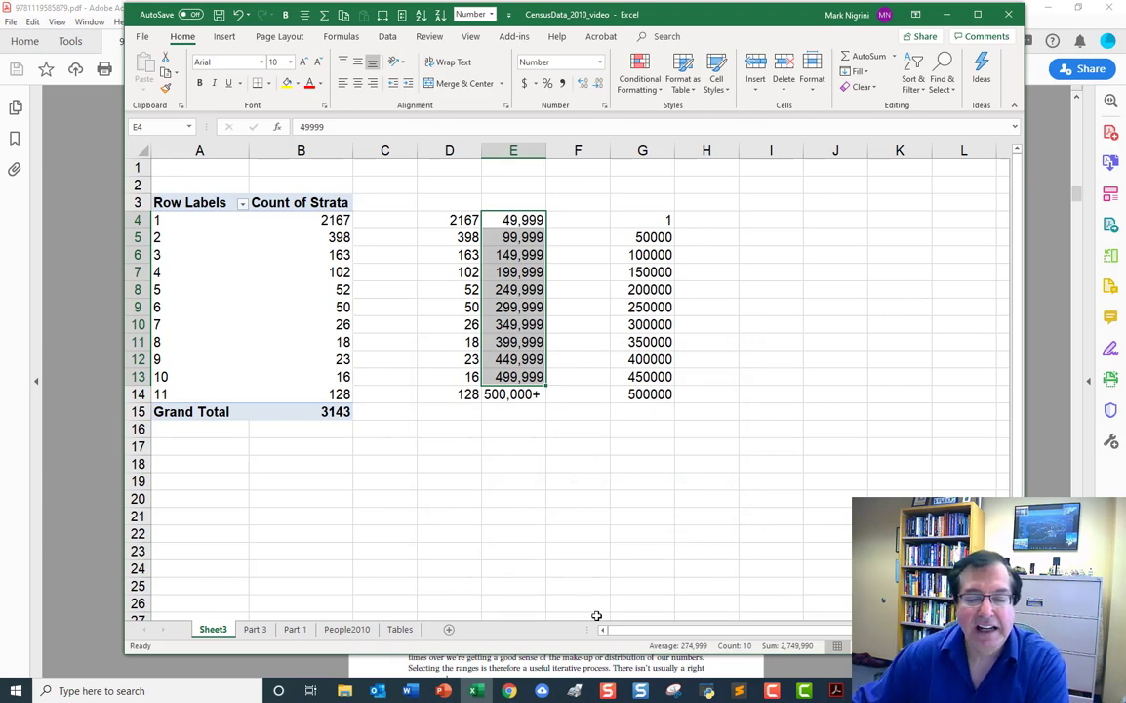
Switch to the textbook PDF in Acrobat and examine the Figure 2.5 histogram on page 58 at 125% zoom.
left_click(834, 689)
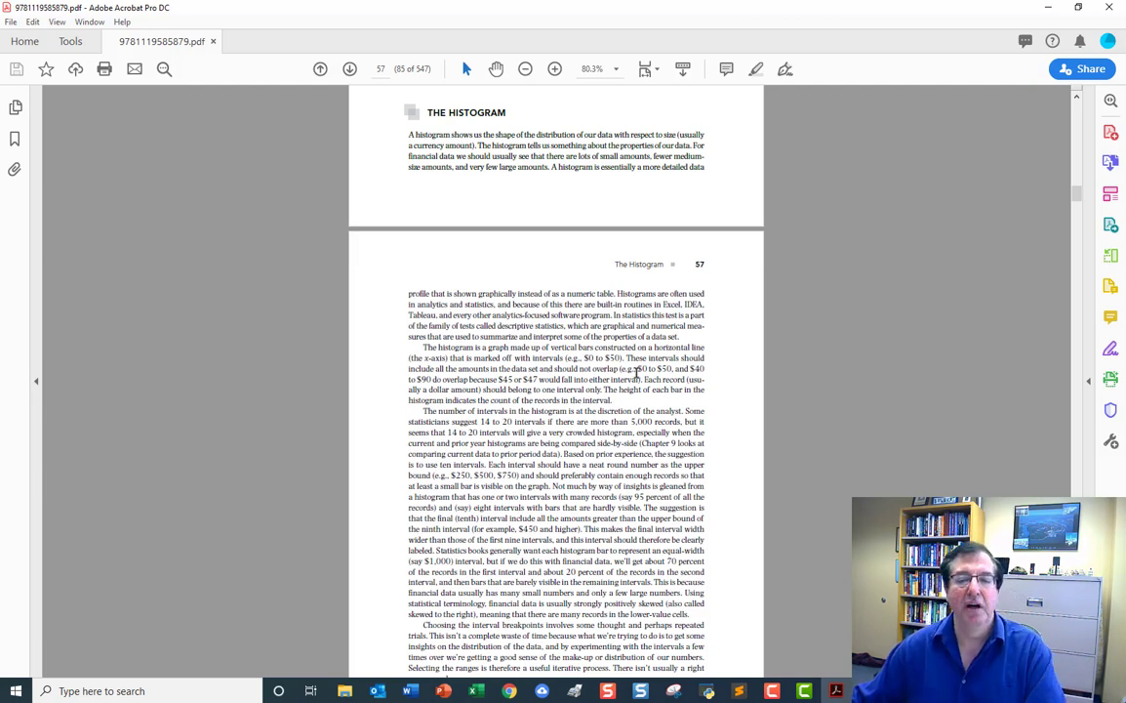
scroll(635, 370, "down", 10)
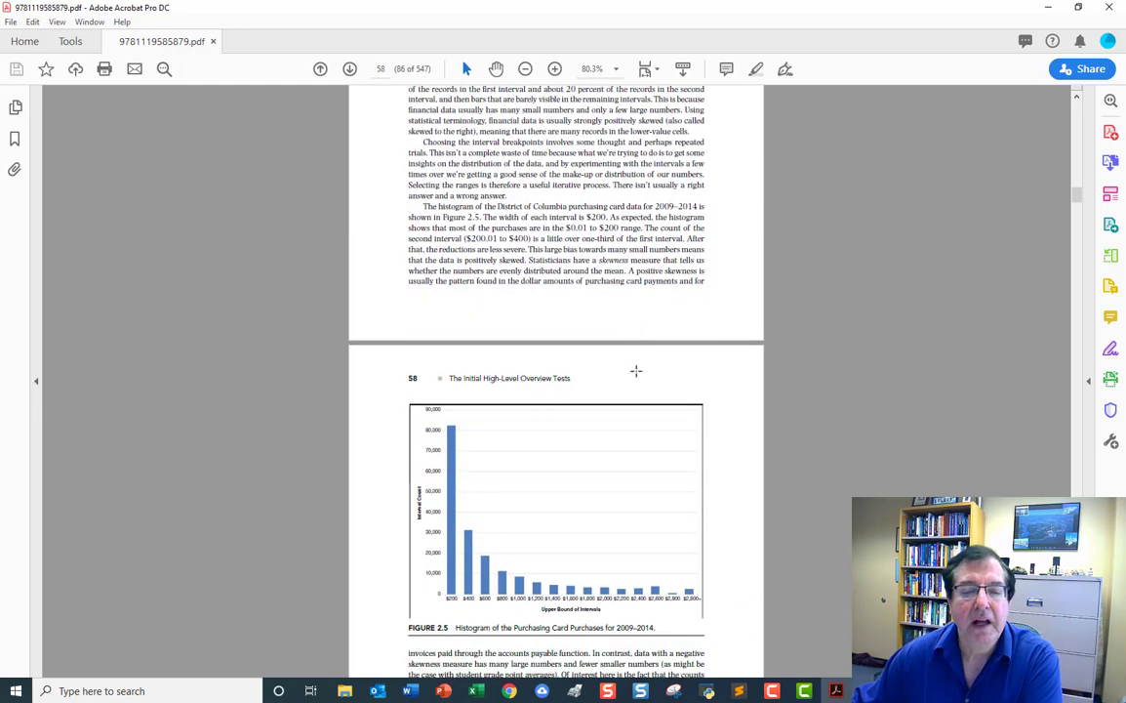
scroll(635, 371, "down", 3)
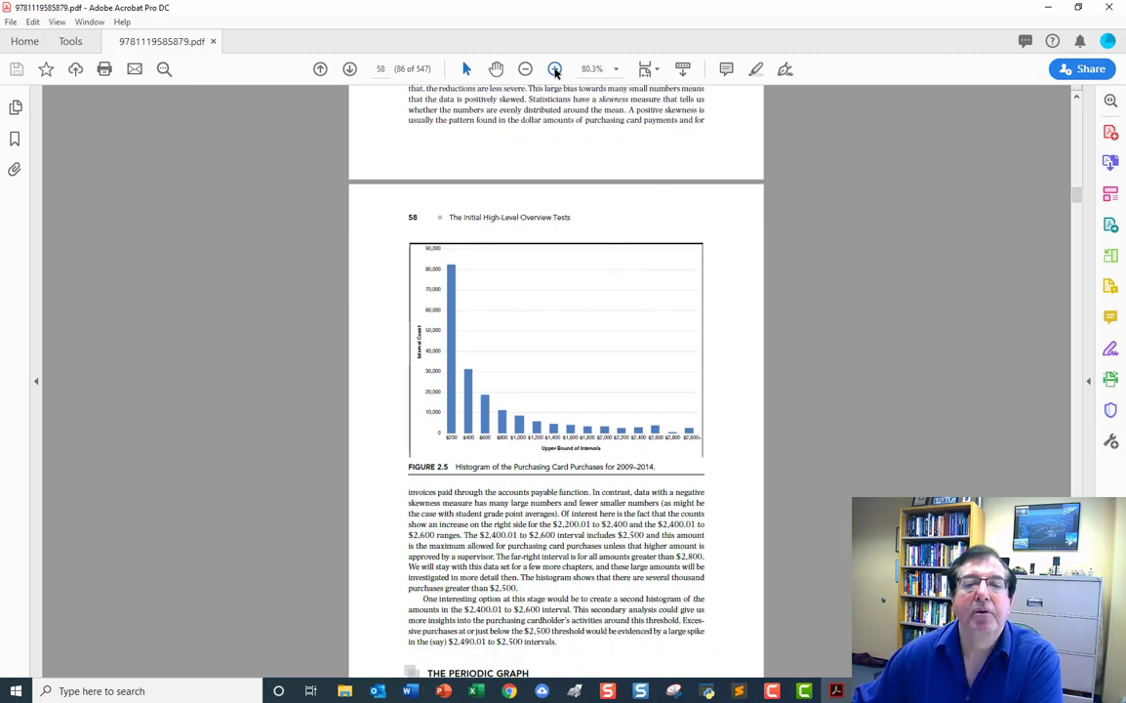
left_click(555, 69)
left_click(555, 69)
scroll(652, 318, "down", 2)
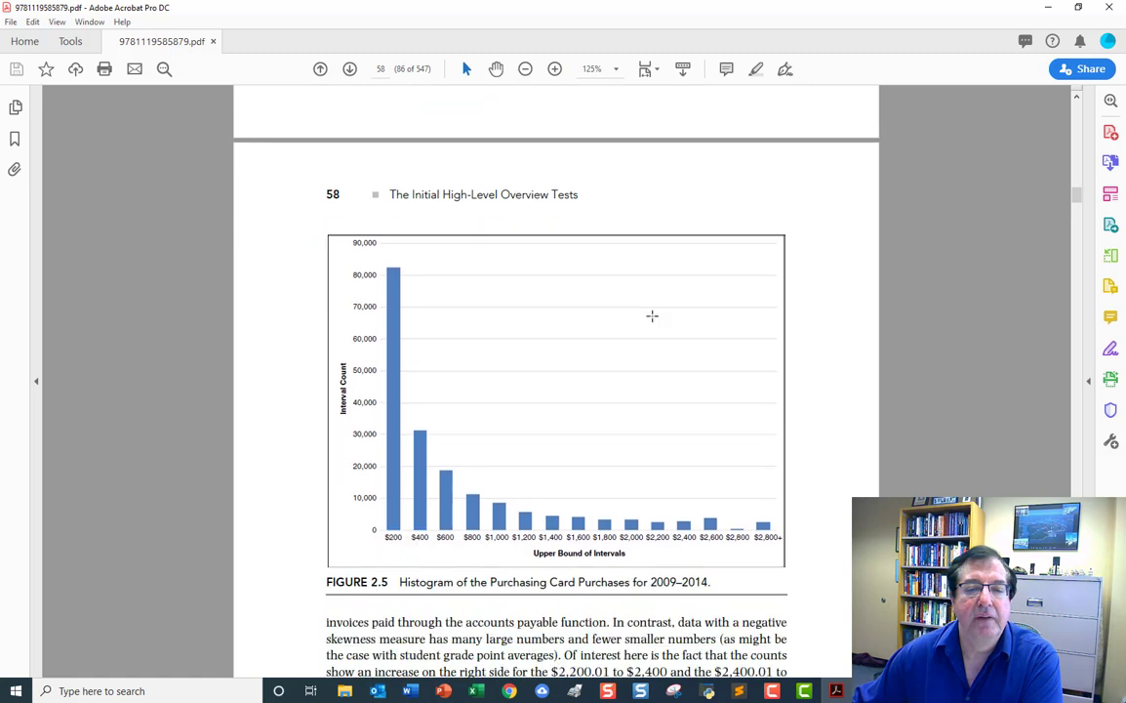
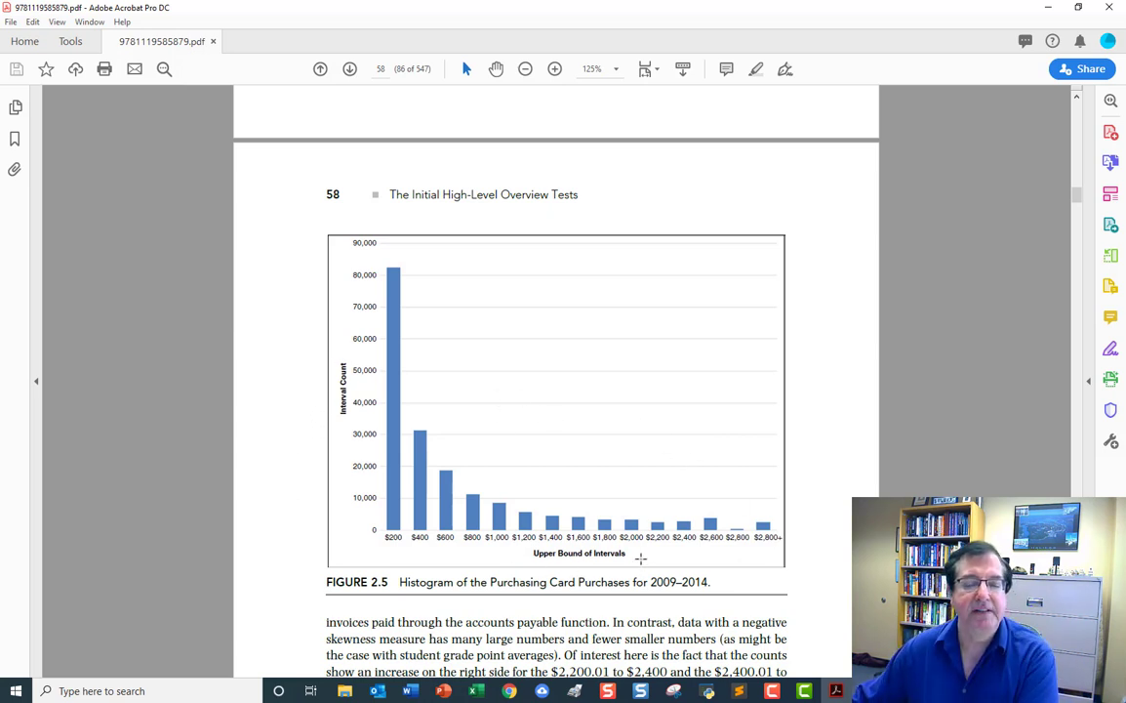
Review the textbook passage describing the Figure 2.5 histogram and switch back to the Excel workbook.
scroll(657, 521, "up", 3)
scroll(657, 521, "up", 2)
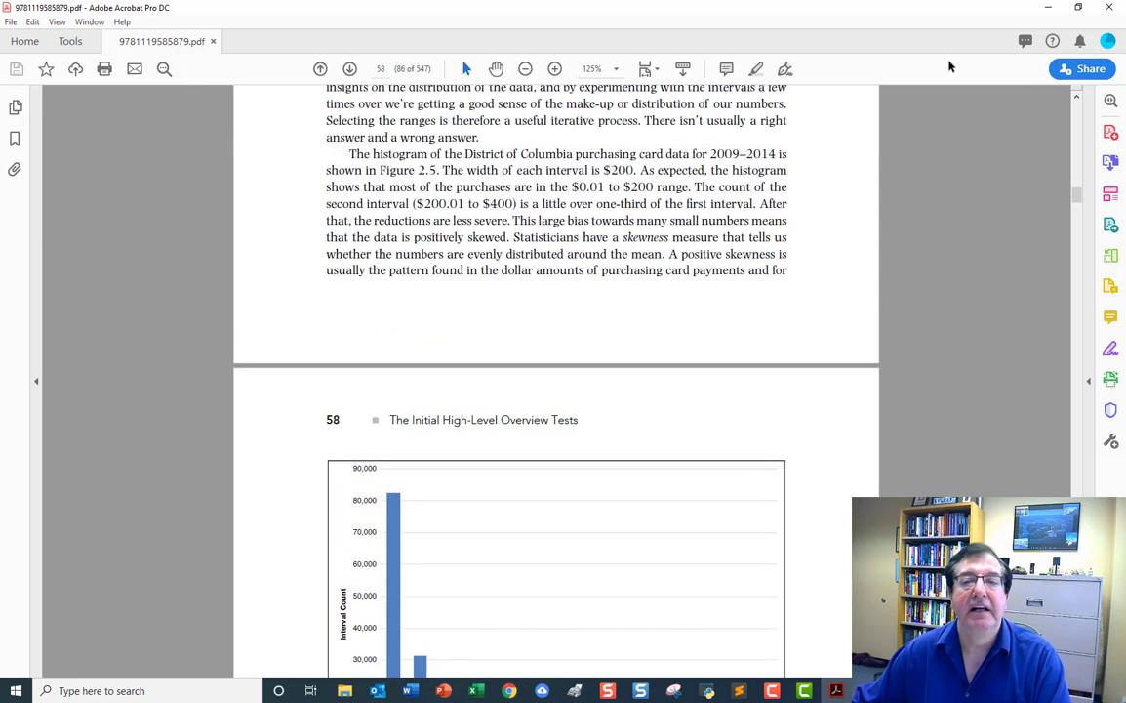
left_click(1049, 6)
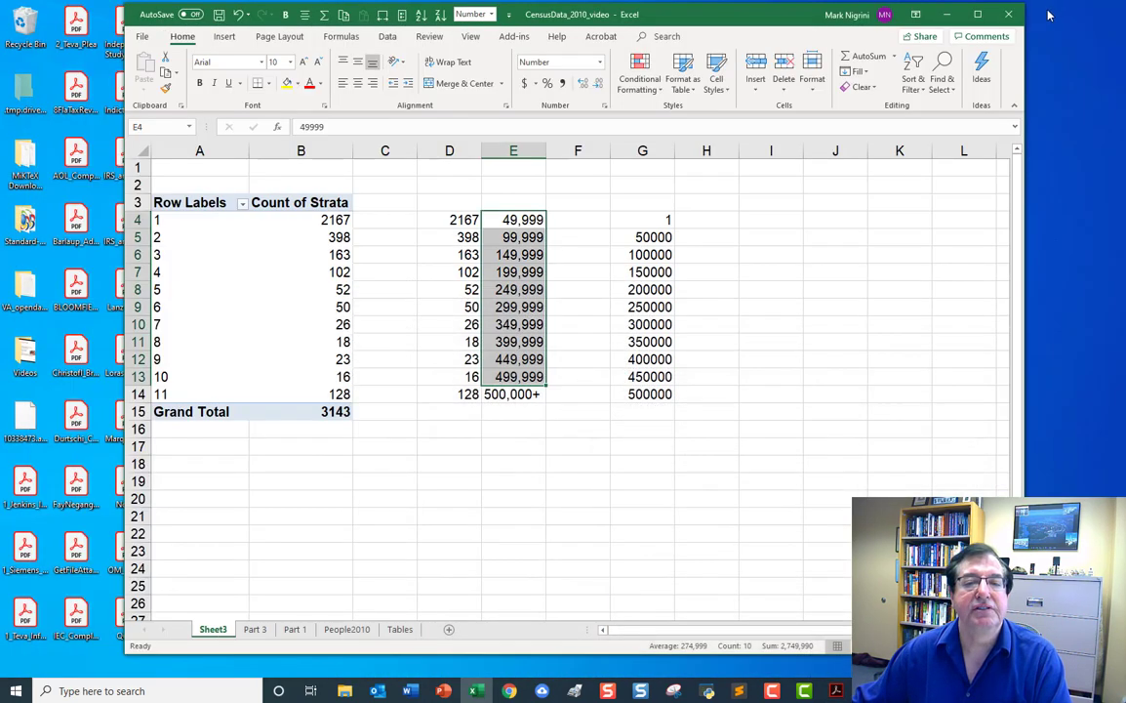
Insert a 2-D clustered column chart from the strata counts in D4:D14 of Sheet3.
left_click(602, 482)
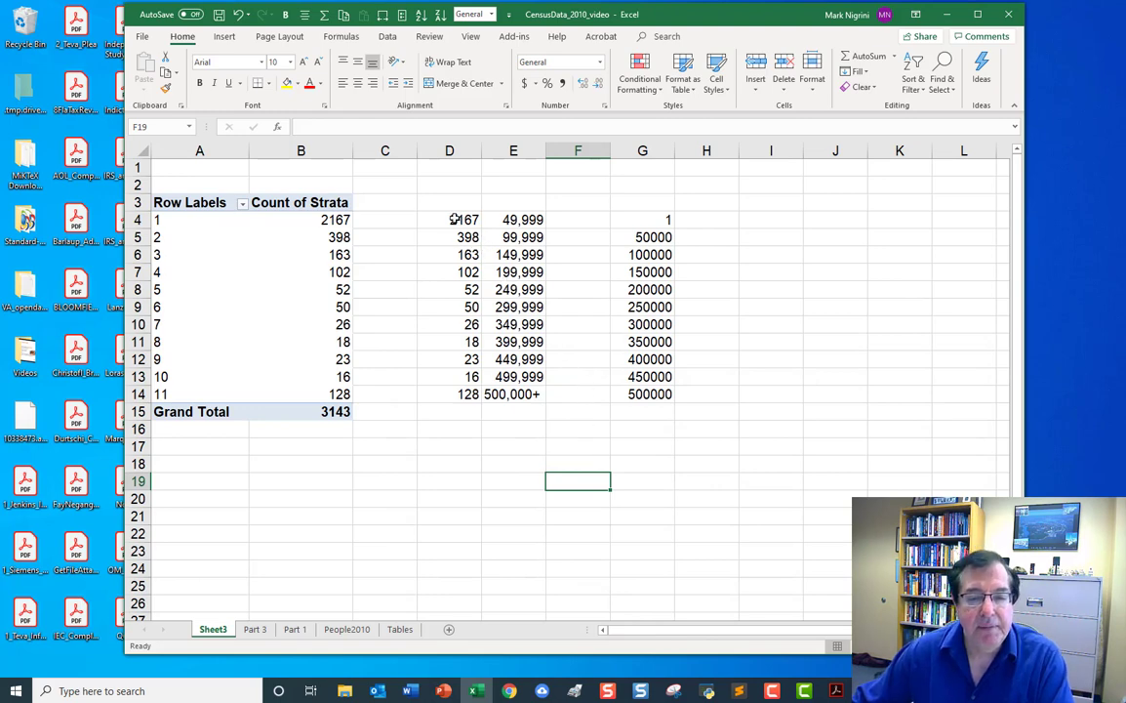
left_click_drag(447, 222, 450, 391)
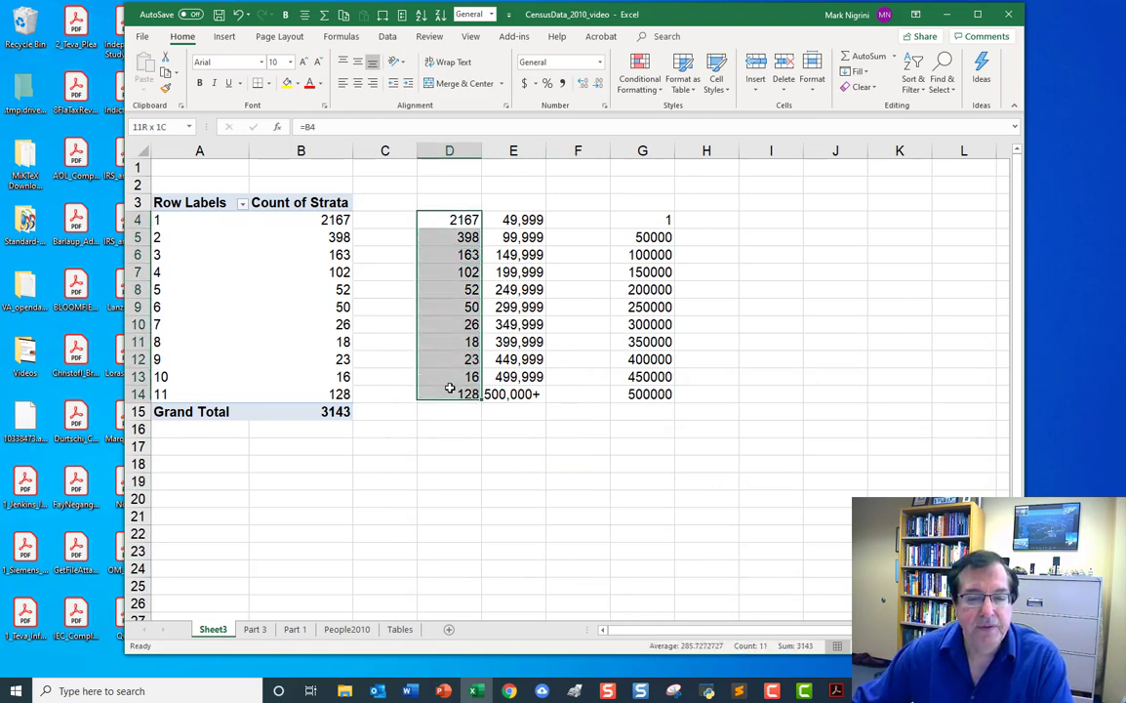
left_click(223, 39)
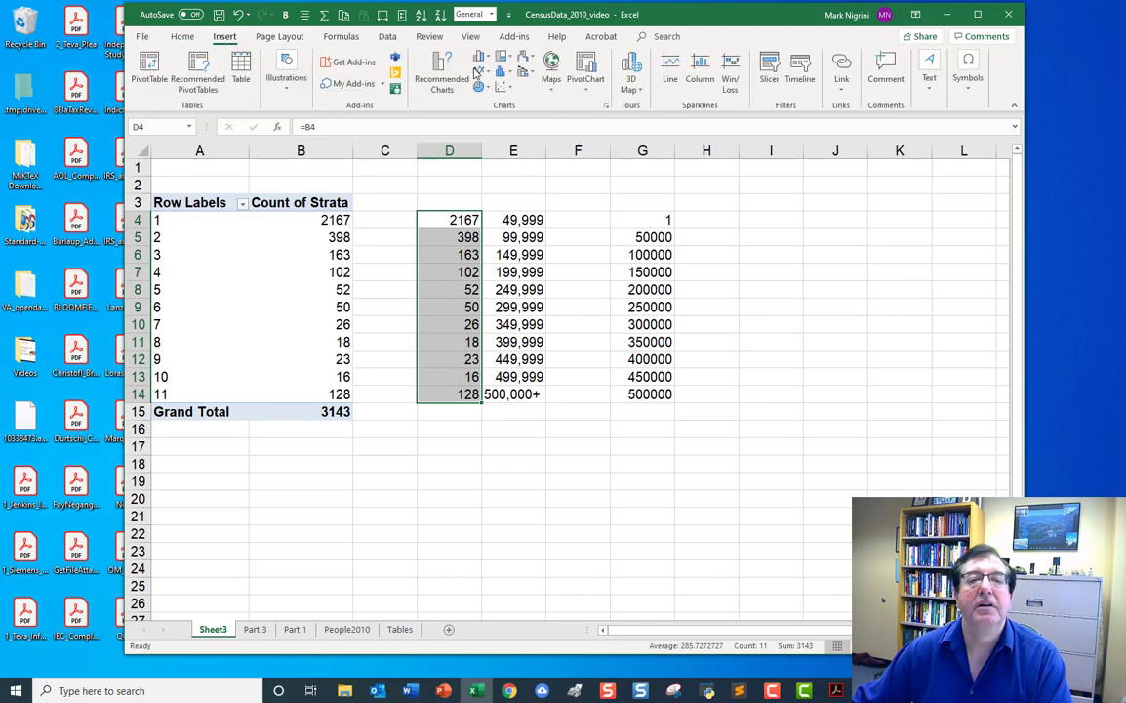
left_click(491, 58)
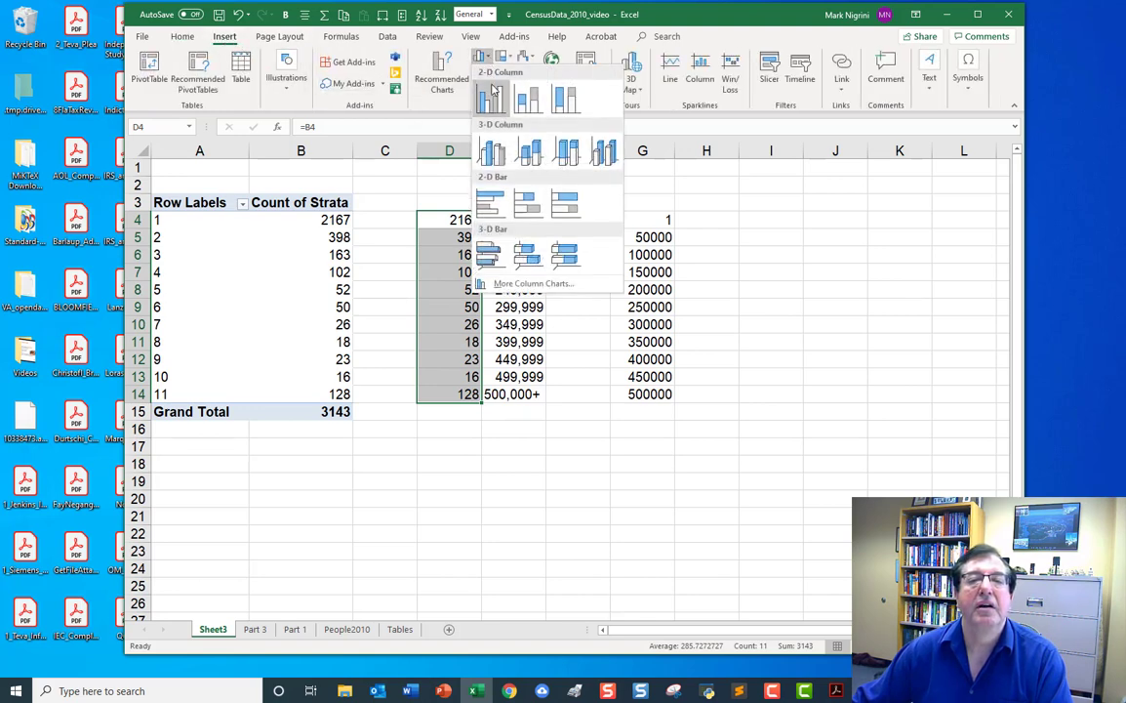
left_click(495, 104)
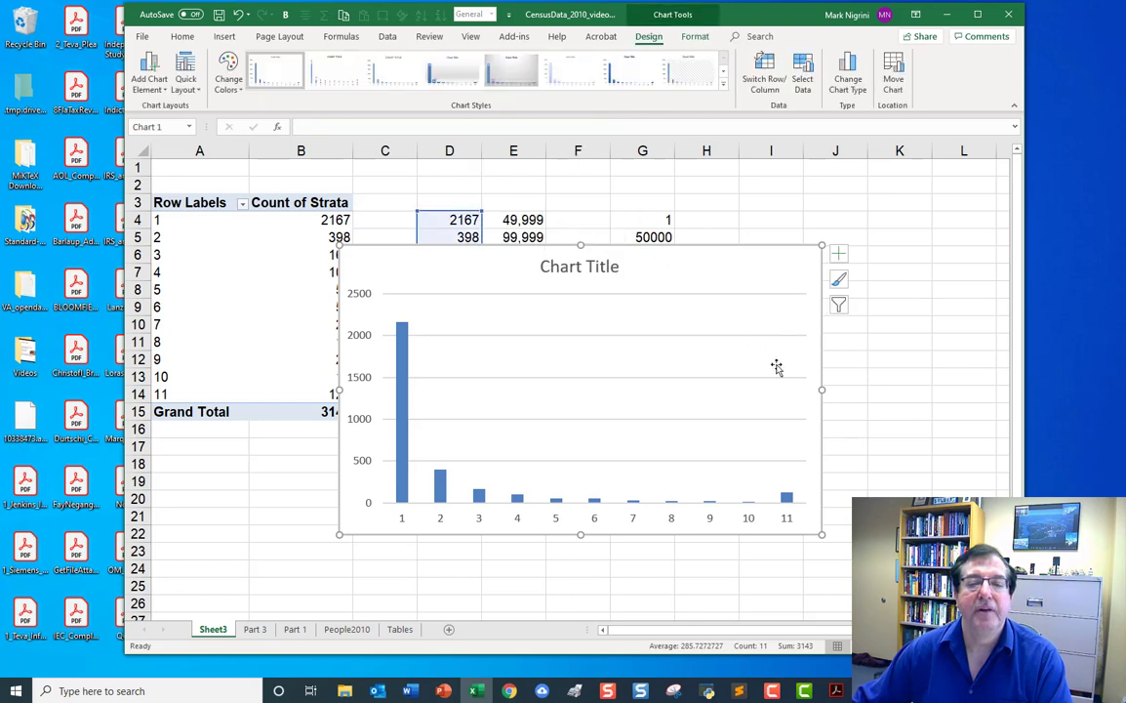
Move the column chart to a new chart sheet named Histogram.
right_click(749, 260)
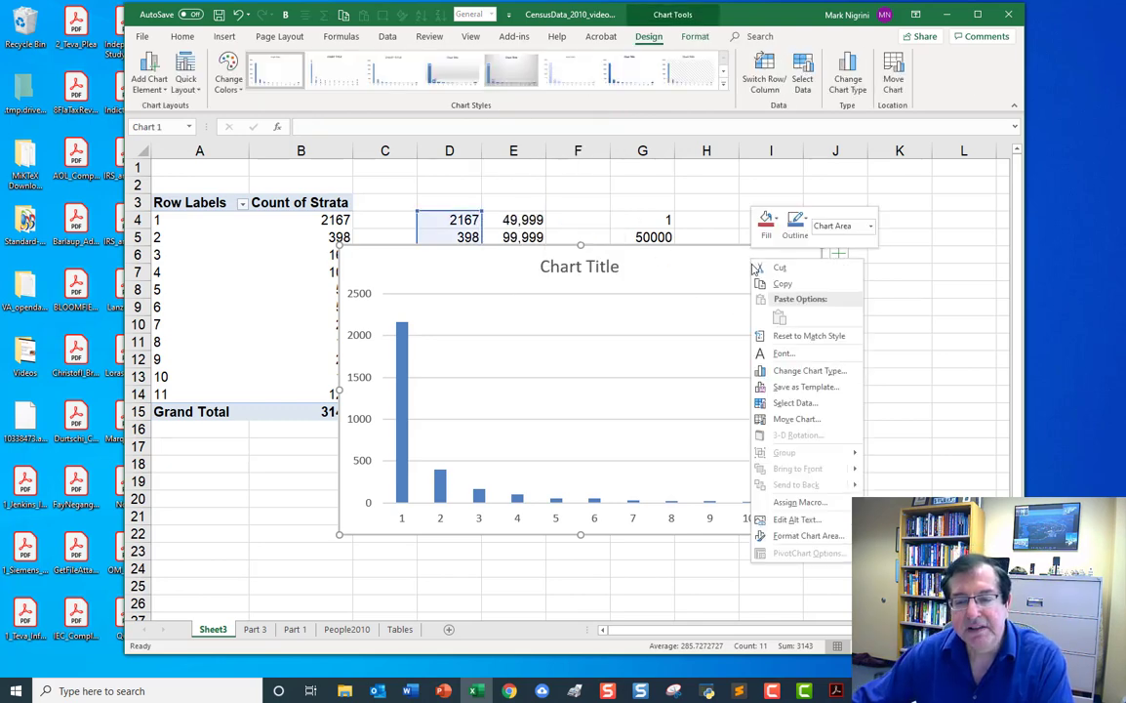
left_click(796, 418)
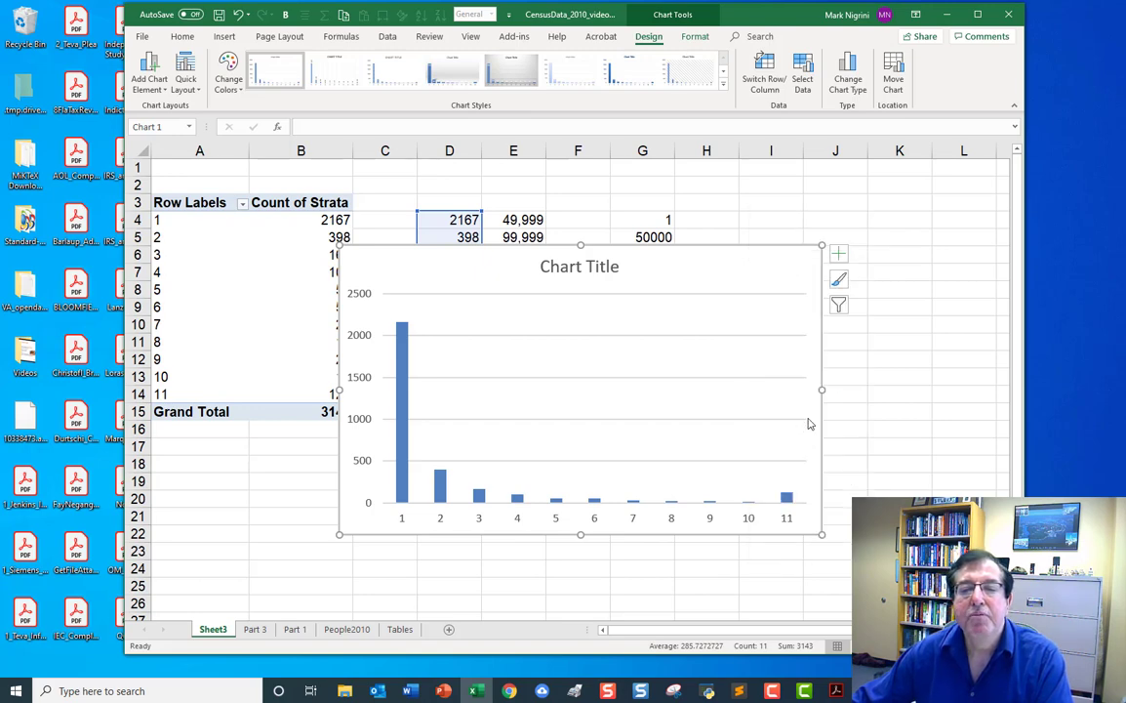
left_click(719, 398)
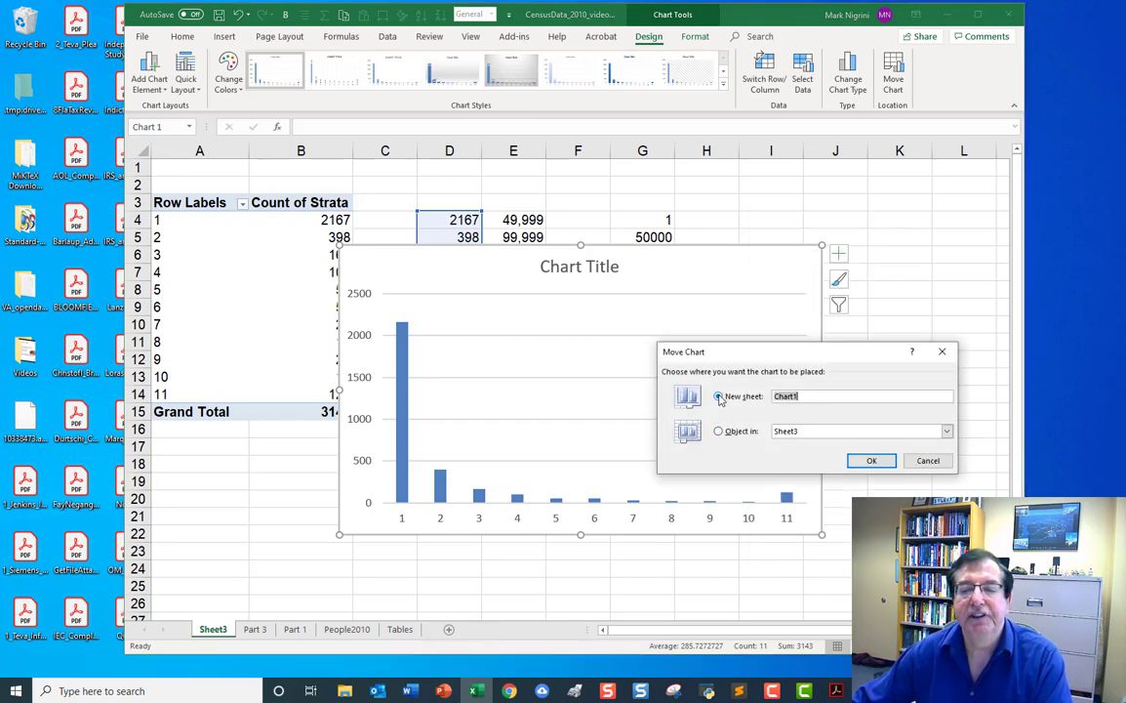
type("H")
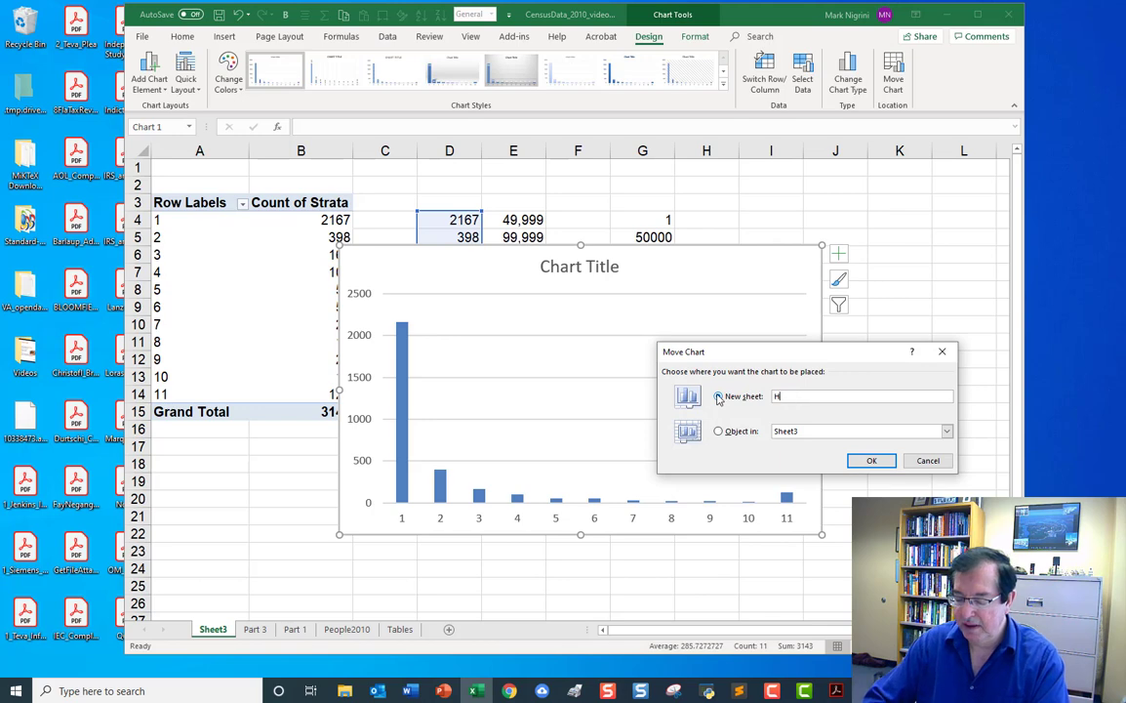
type("istogram")
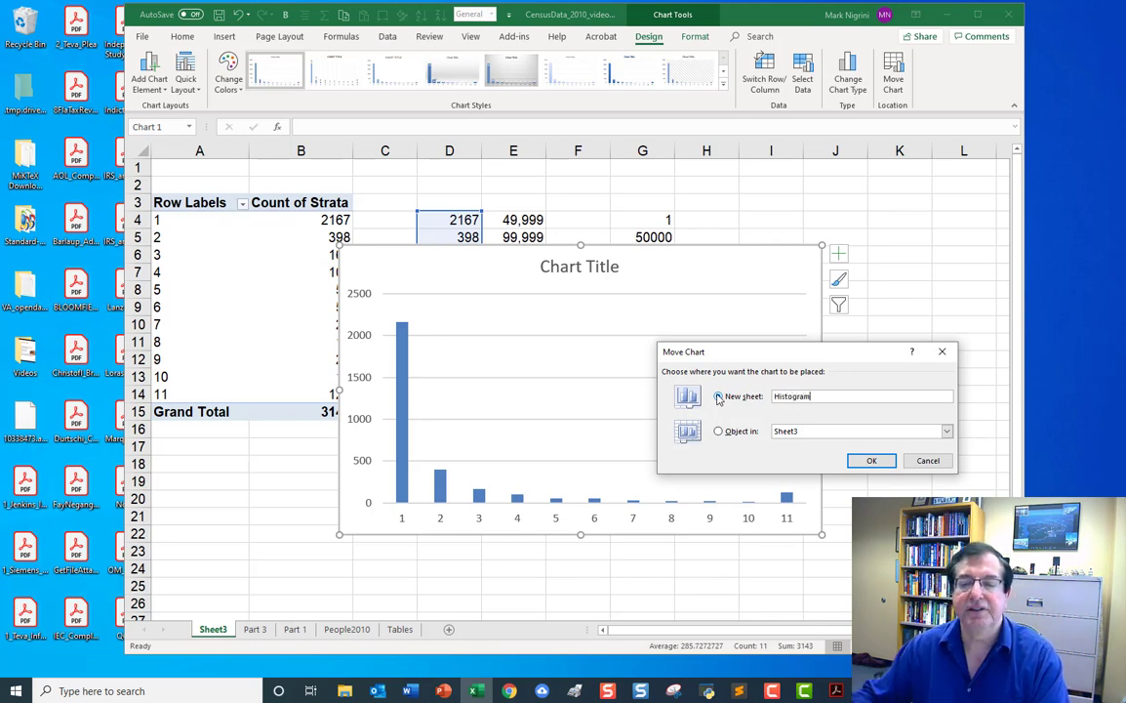
left_click(871, 461)
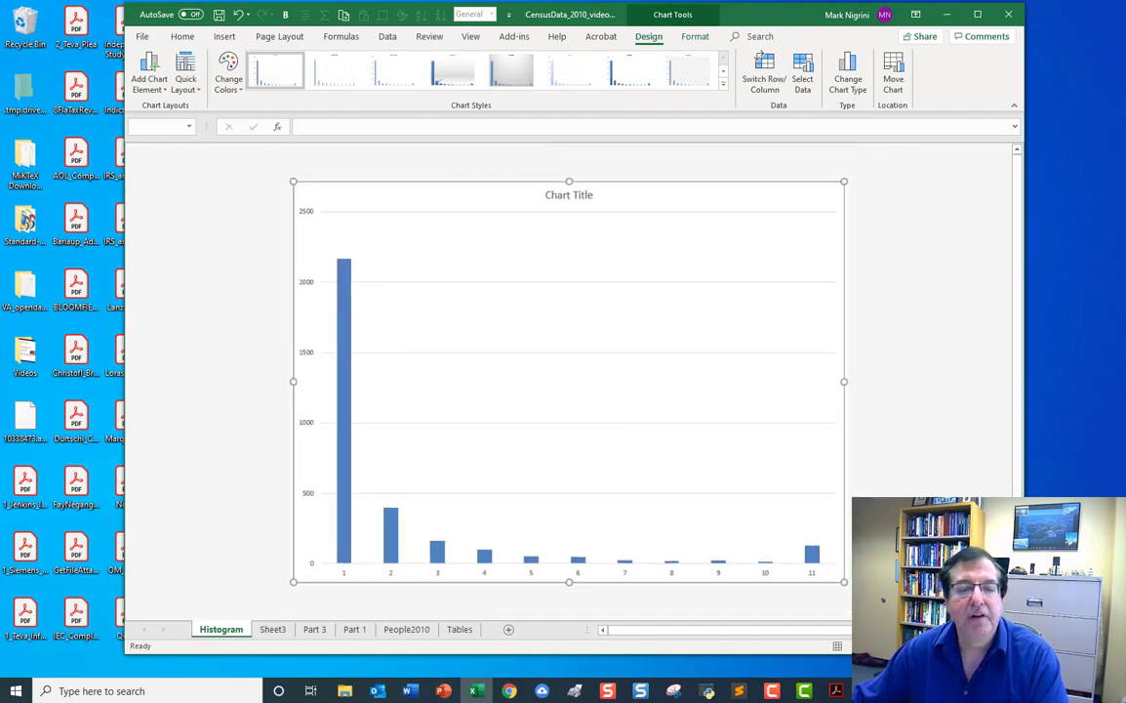
left_click(887, 358)
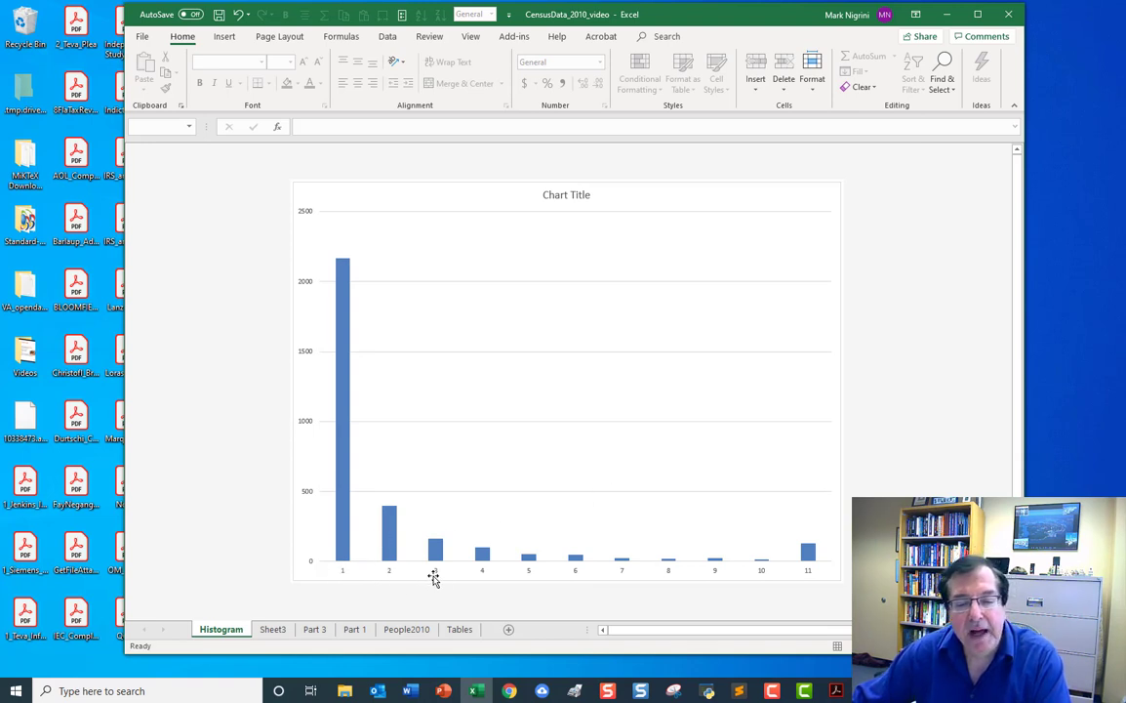
Set the chart's horizontal axis labels to the upper bounds in Sheet3 cells E4:E14.
left_click(523, 270)
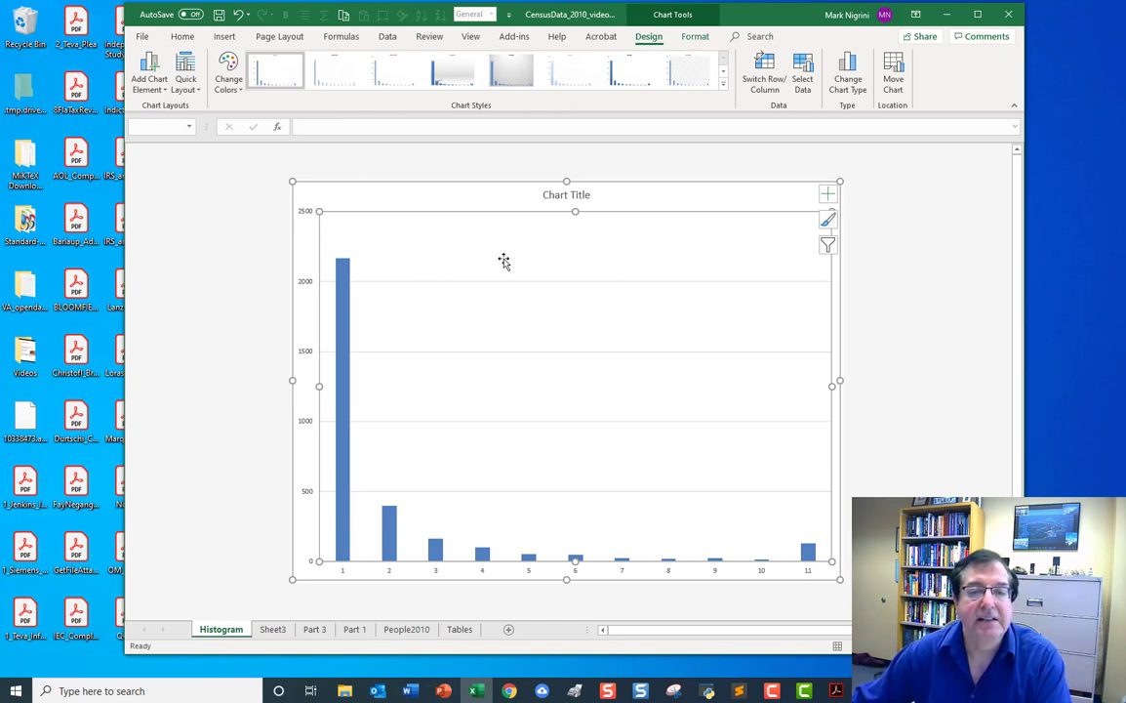
right_click(503, 261)
key("Escape")
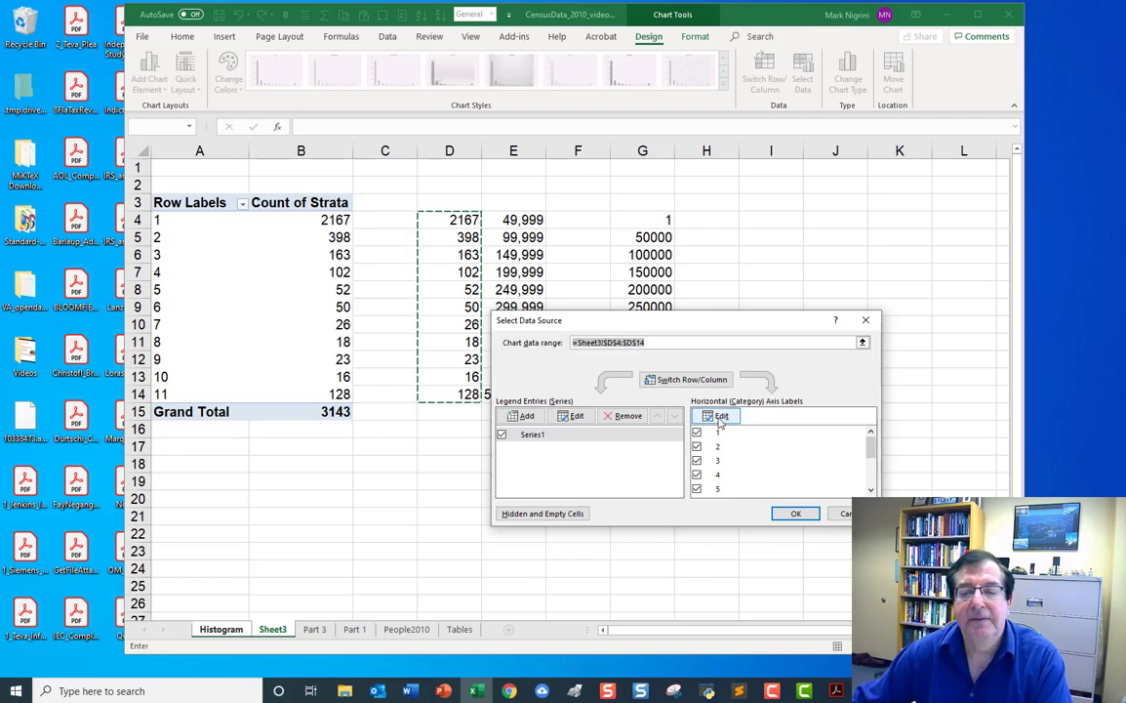
left_click(719, 418)
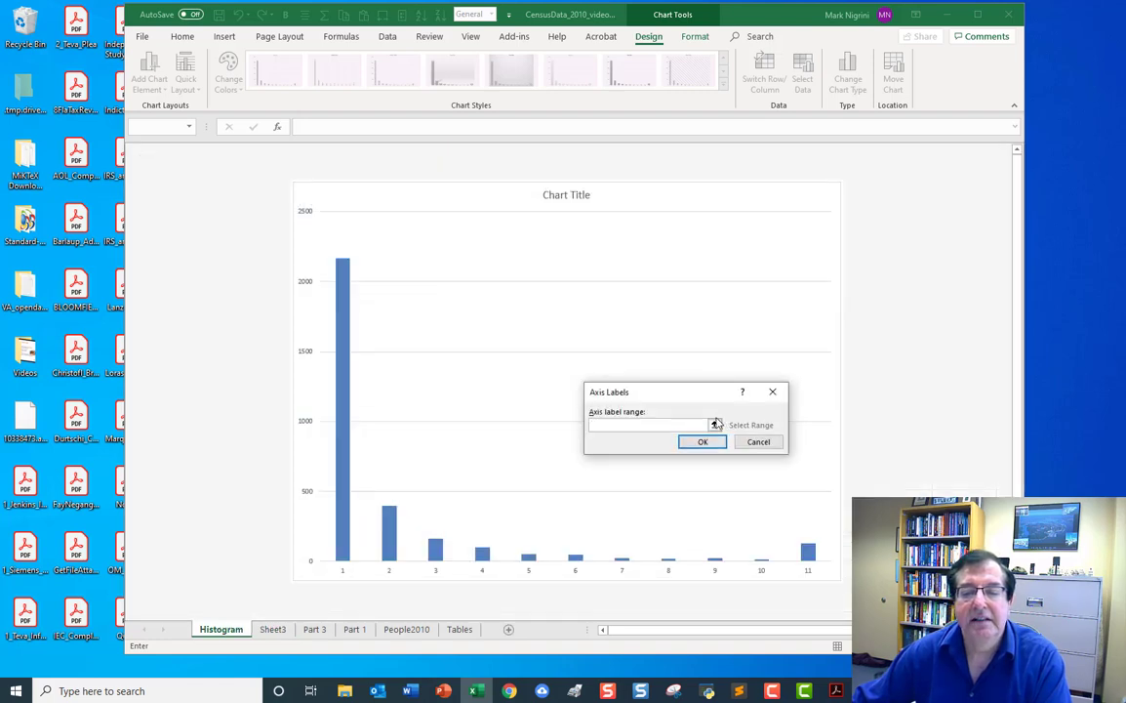
left_click(273, 630)
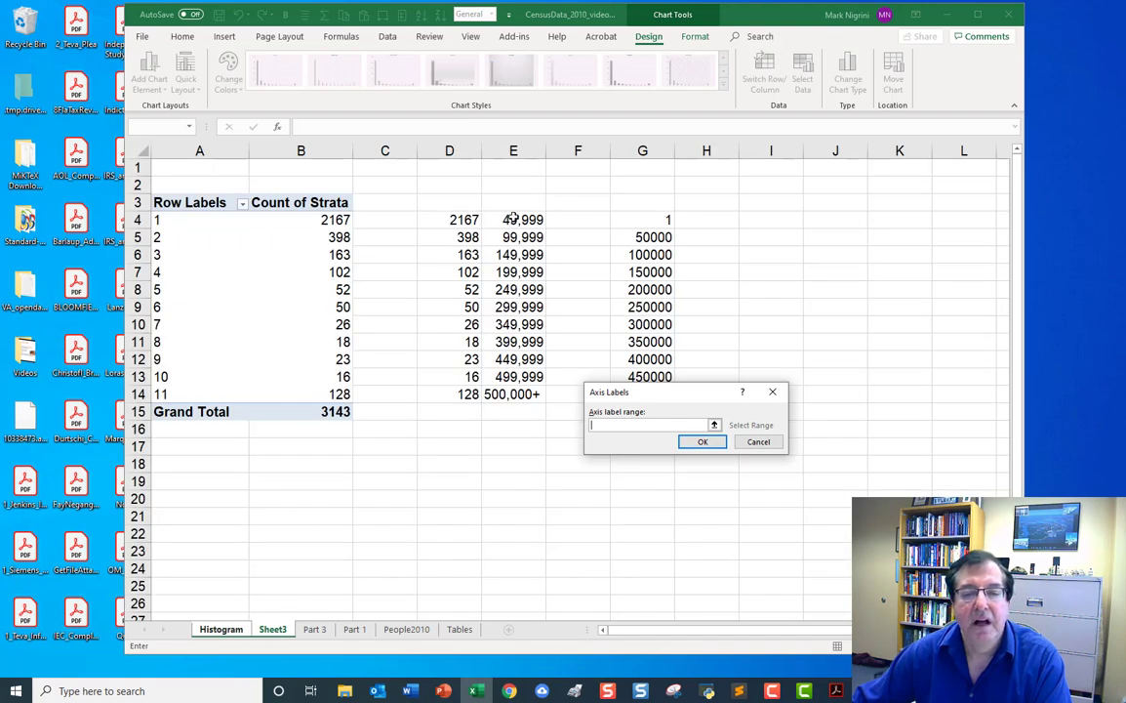
left_click_drag(513, 218, 517, 395)
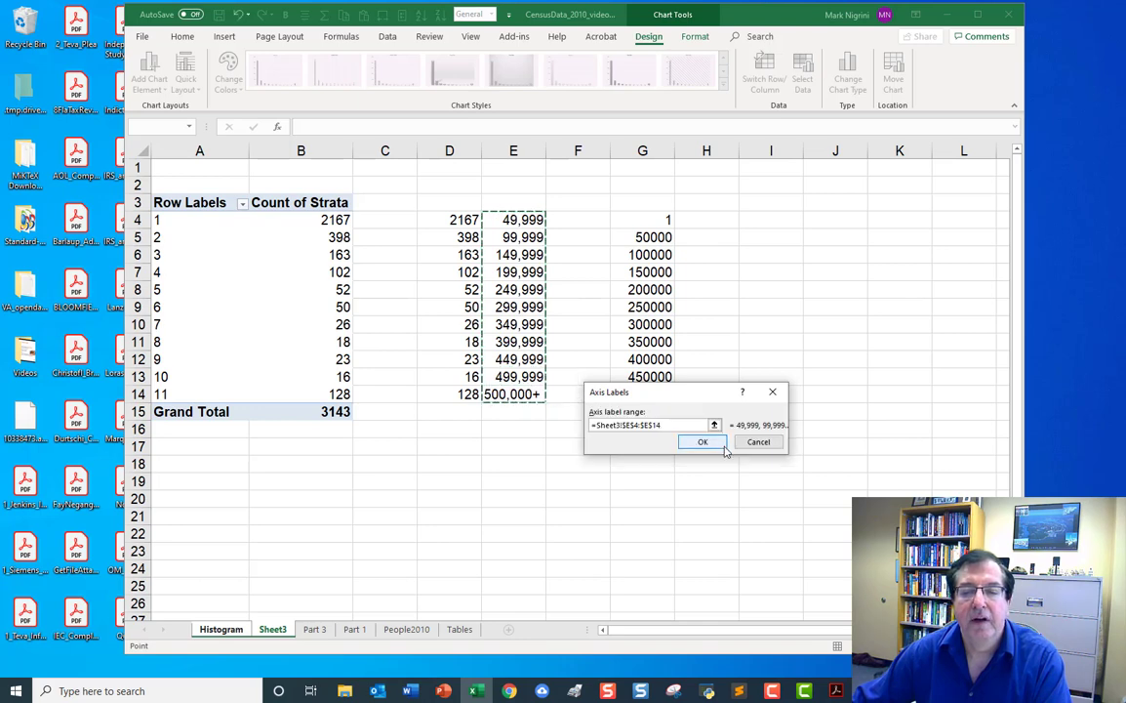
left_click(716, 442)
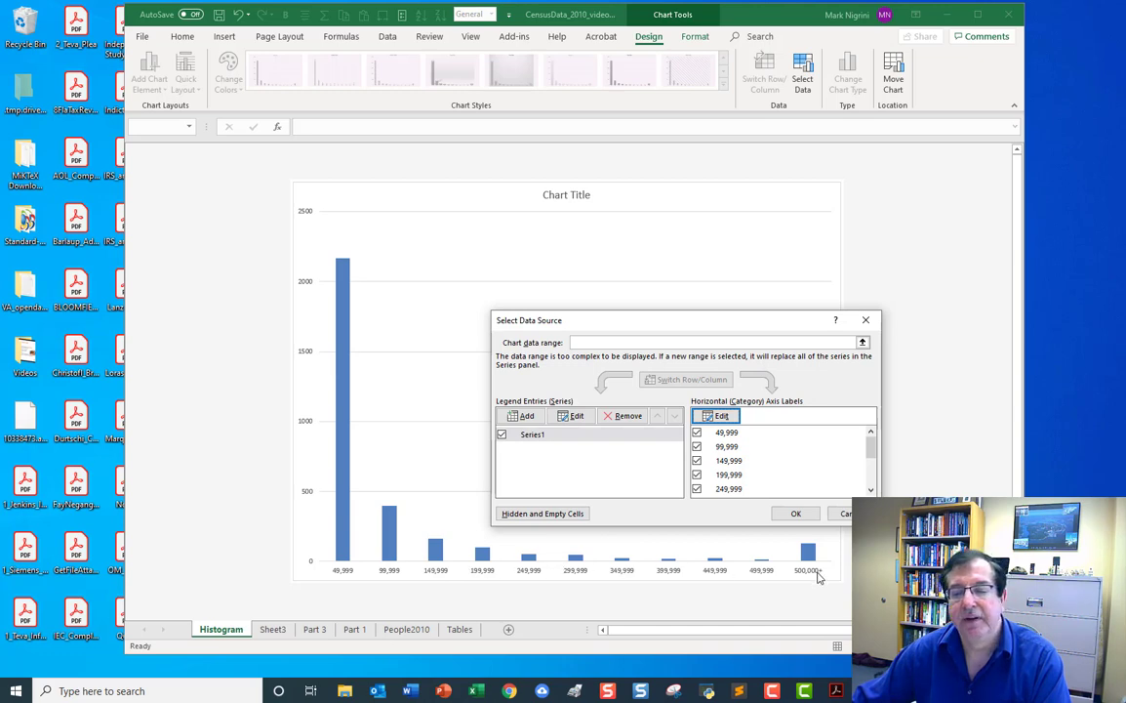
left_click(802, 516)
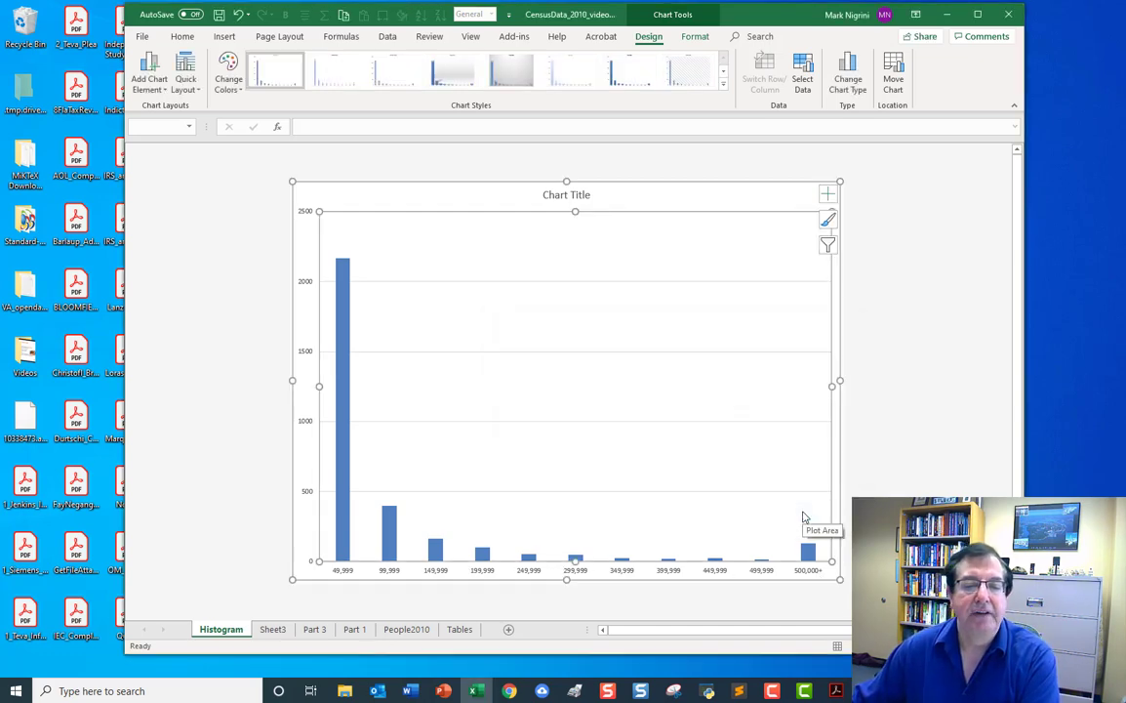
left_click(923, 192)
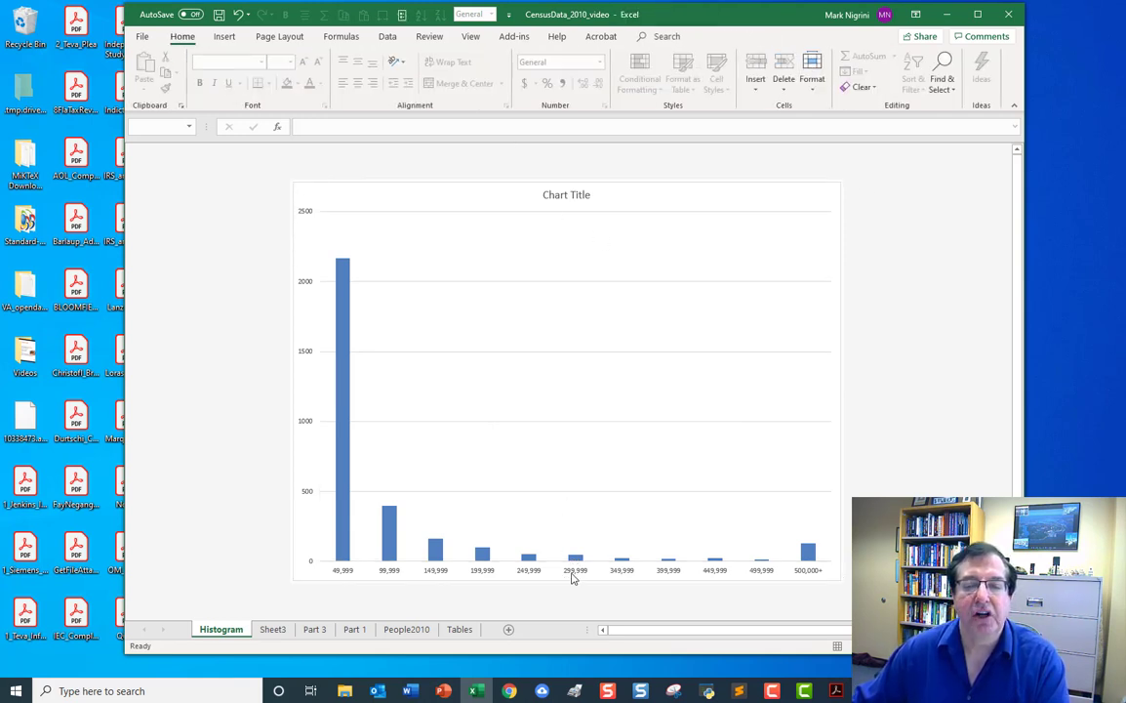
Replace the placeholder chart title with County Populations.
left_click(562, 198)
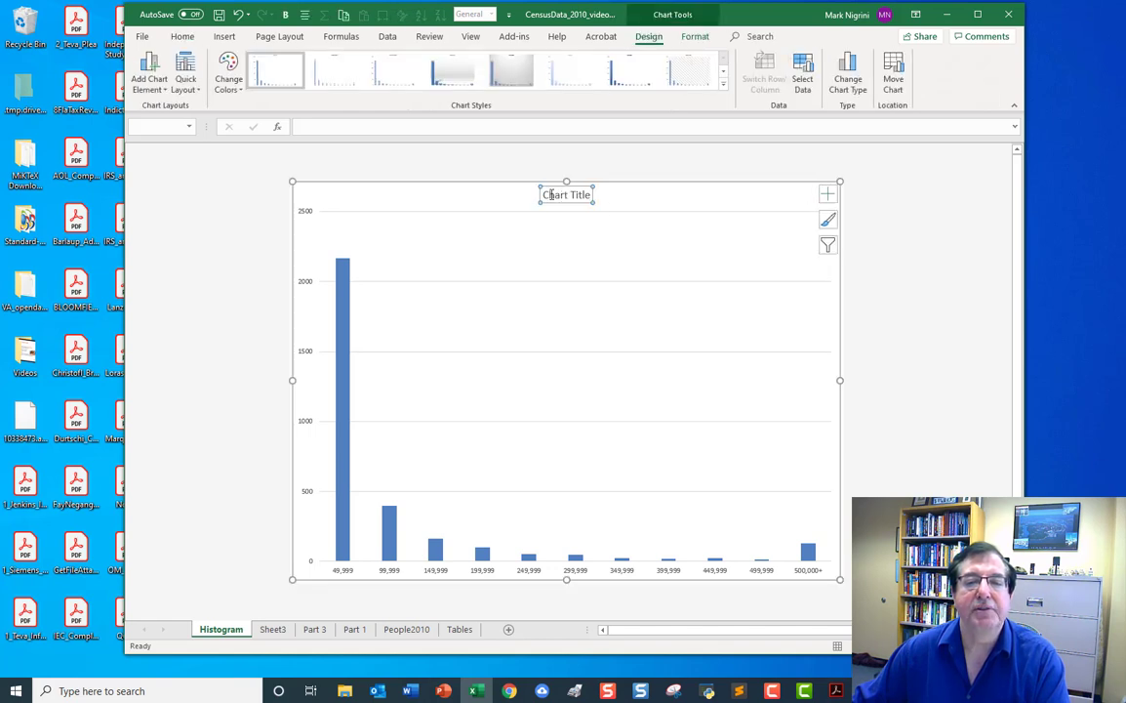
left_click(552, 194)
type("oun")
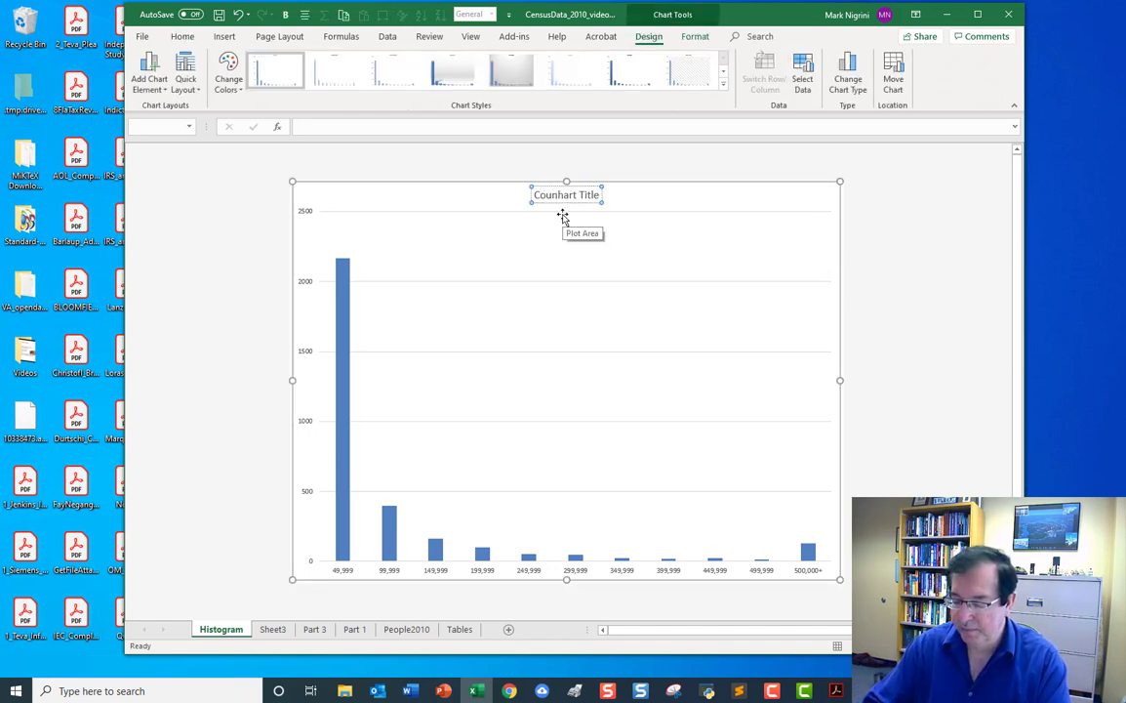
type("ty Pop")
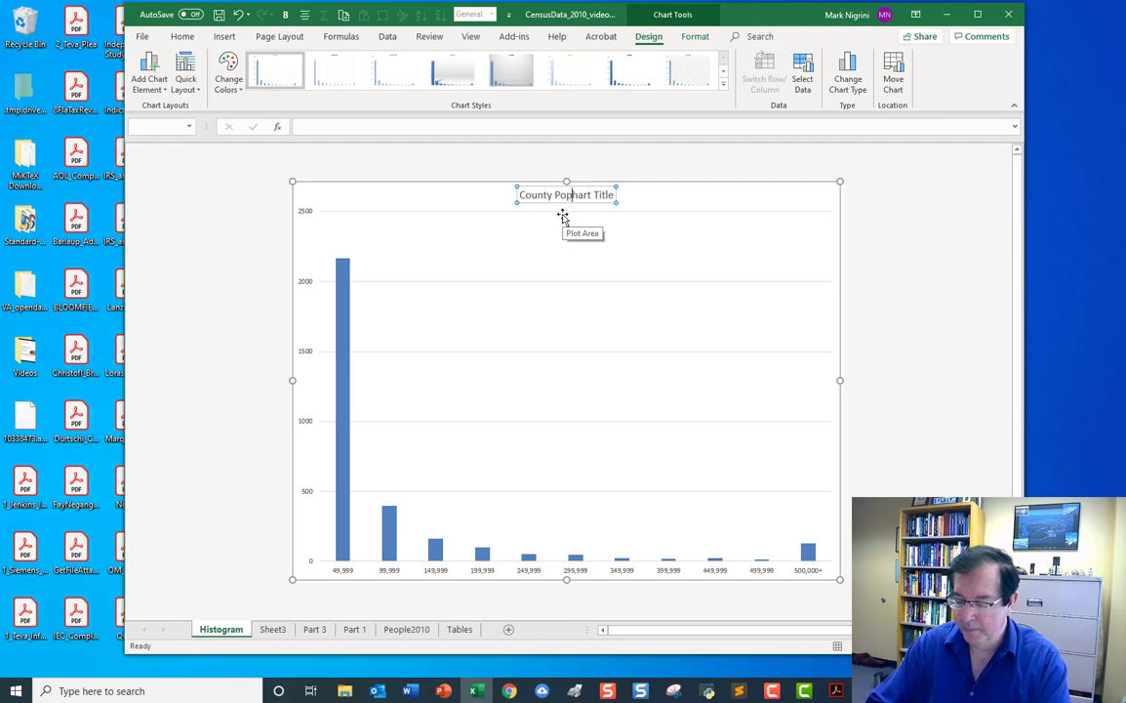
type("ulations")
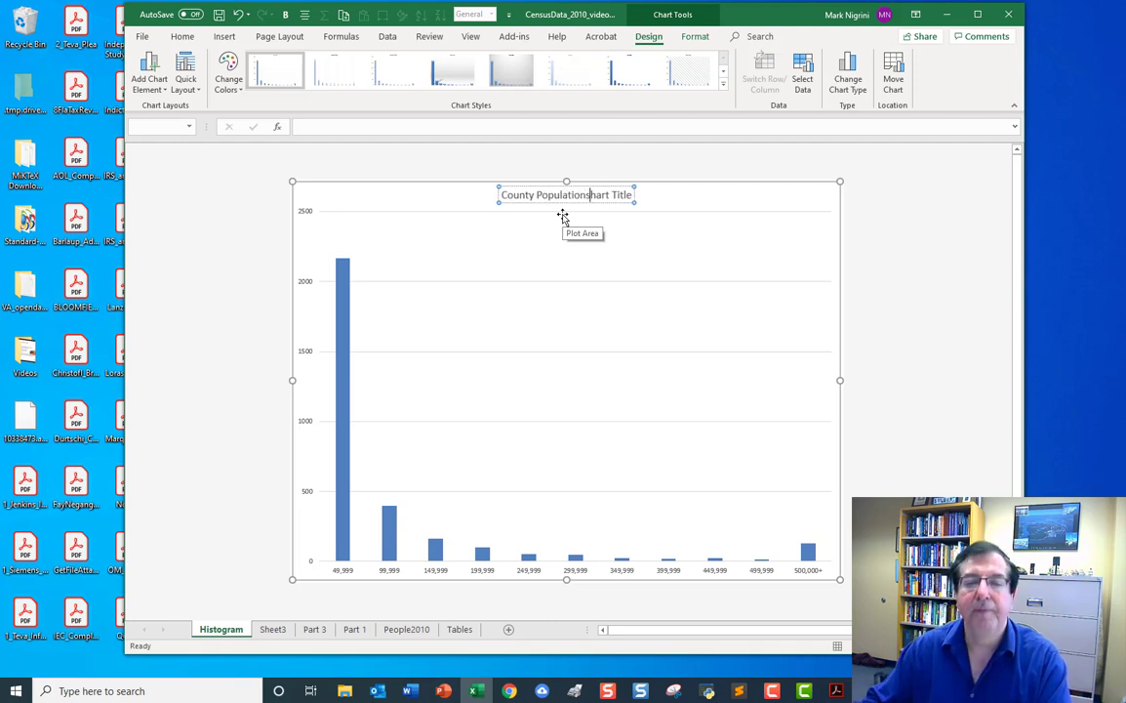
key("Delete")
key("Delete")
key("Delete")
key("Delete")
key("Delete")
key("Delete")
key("Delete")
key("Delete")
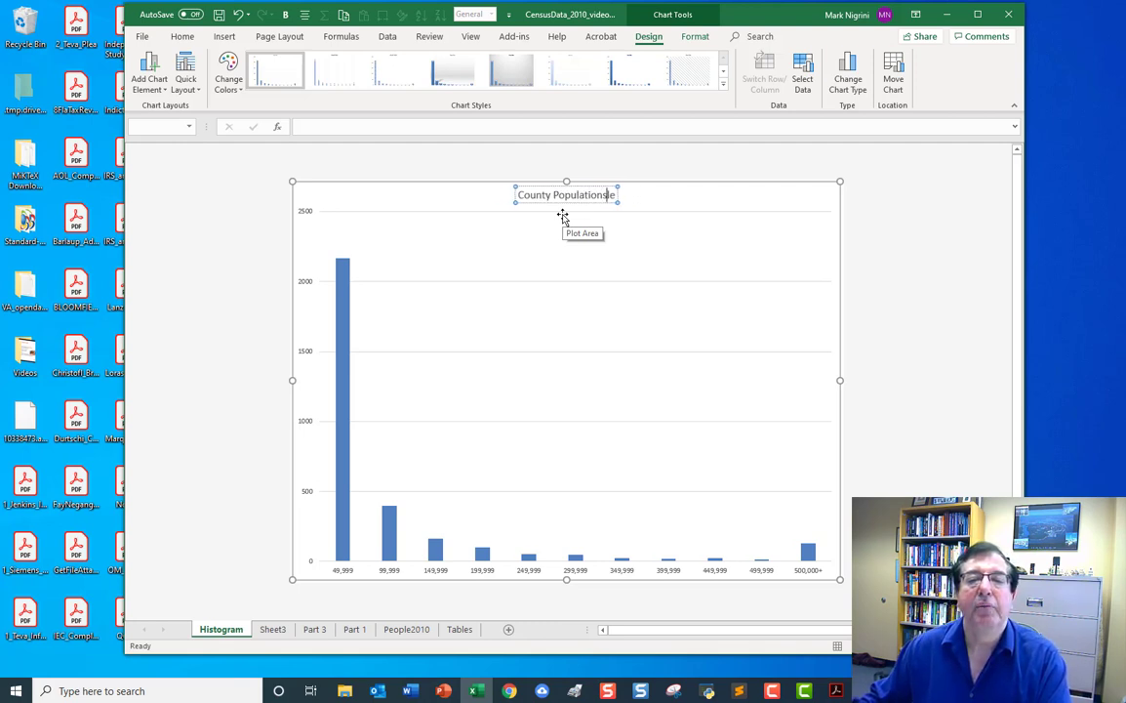
key("Delete")
key("Delete")
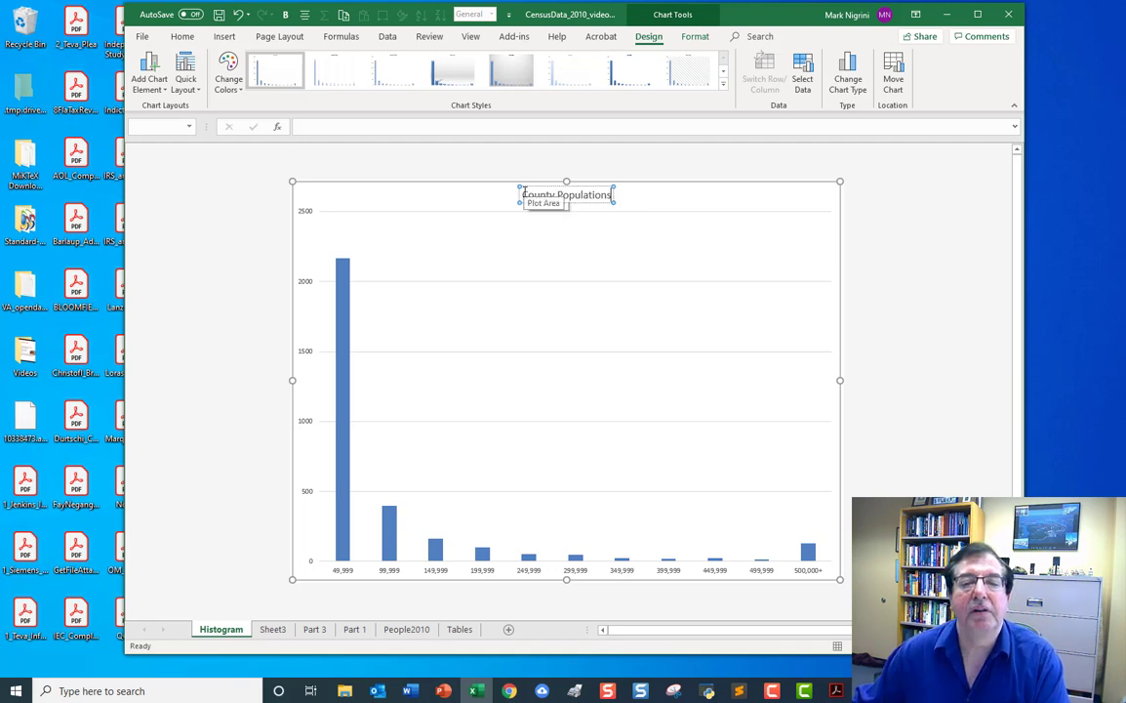
Format the chart title as bold with font size 16.
left_click_drag(521, 194, 612, 195)
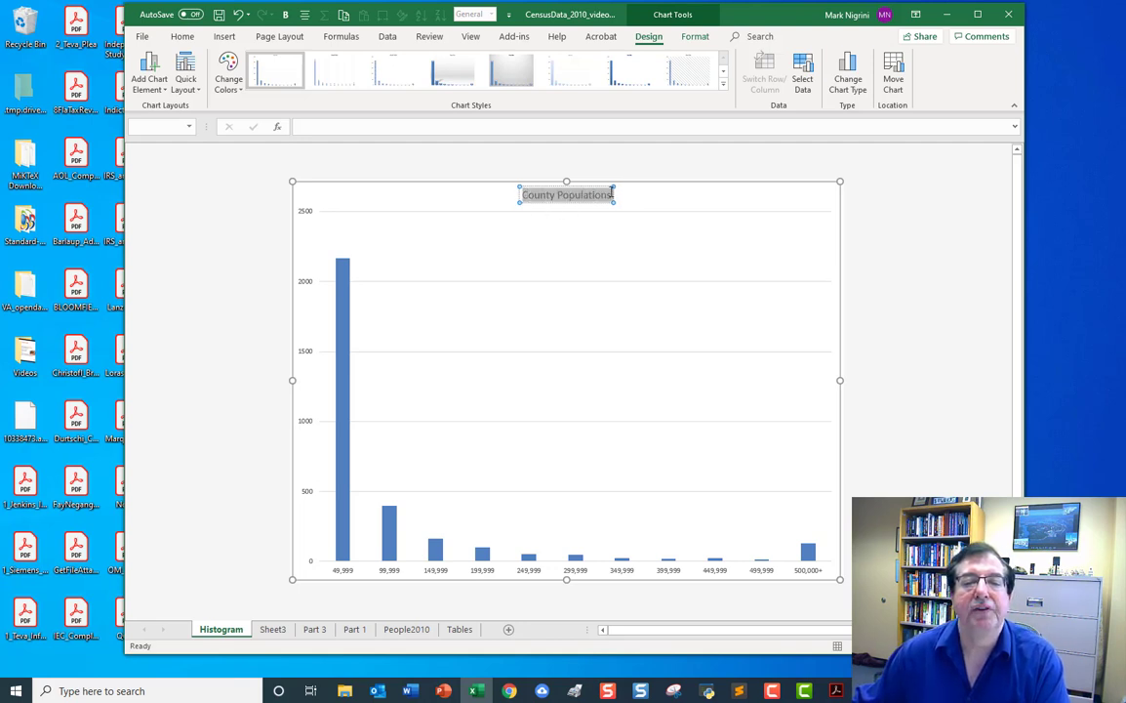
left_click(182, 37)
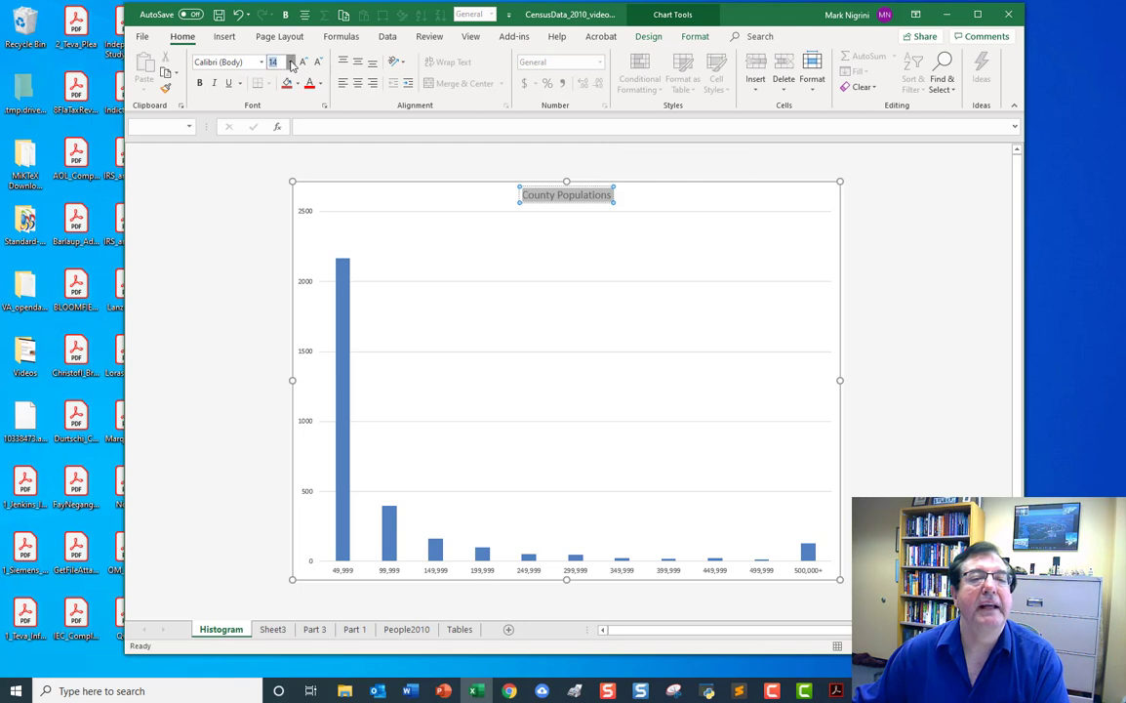
left_click(291, 61)
left_click(257, 153)
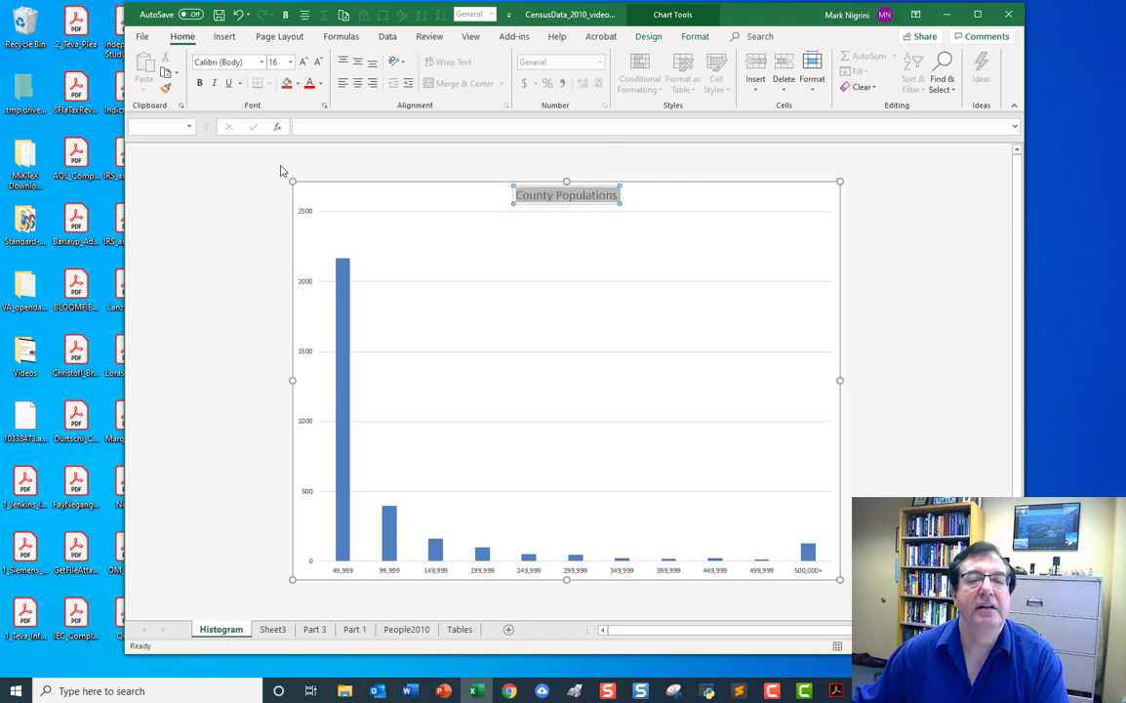
left_click(199, 83)
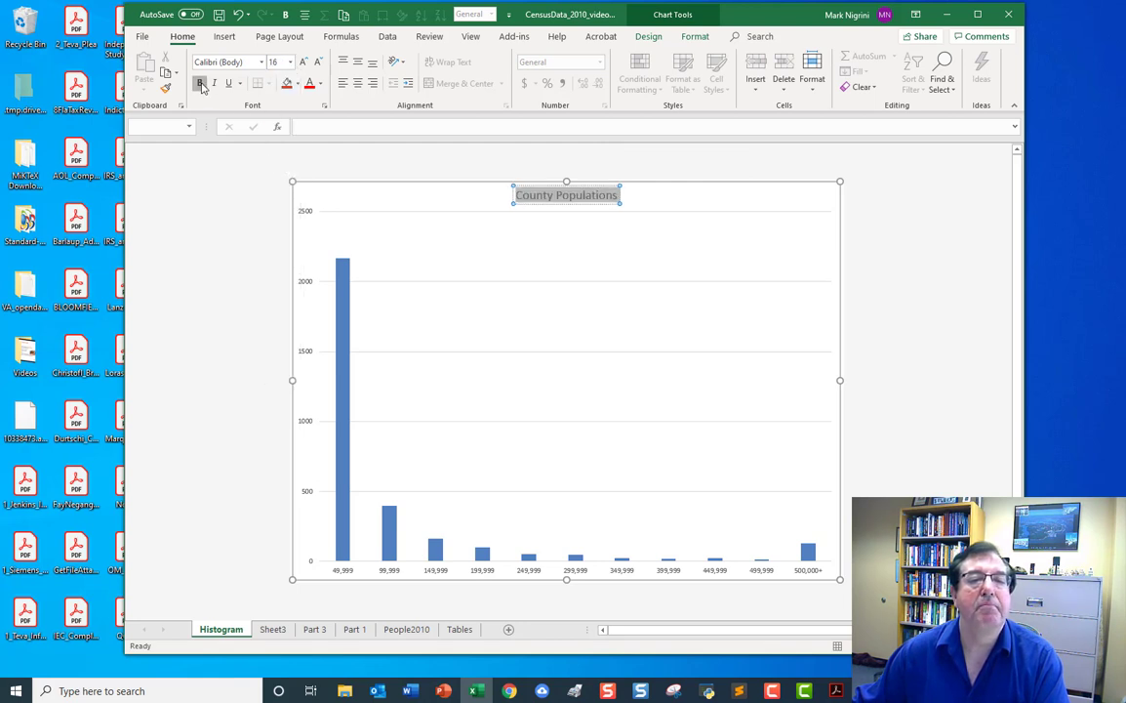
left_click(921, 186)
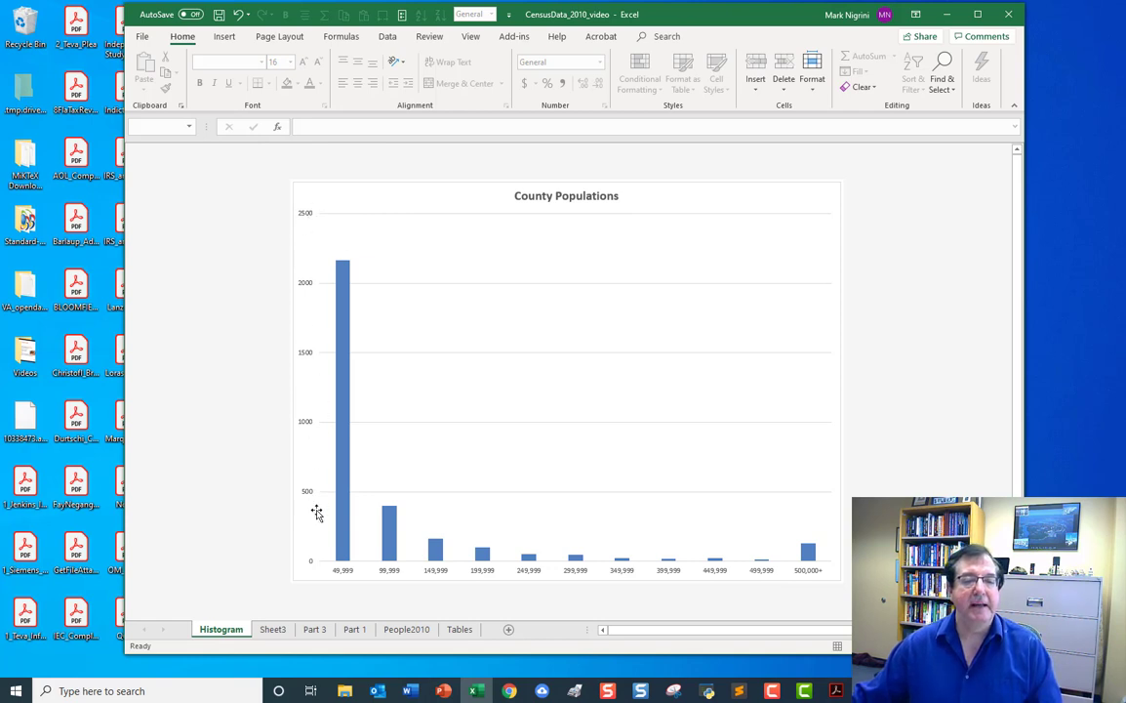
Format the chart's vertical axis labels in the Number category with a thousands separator and no decimals.
left_click(307, 285)
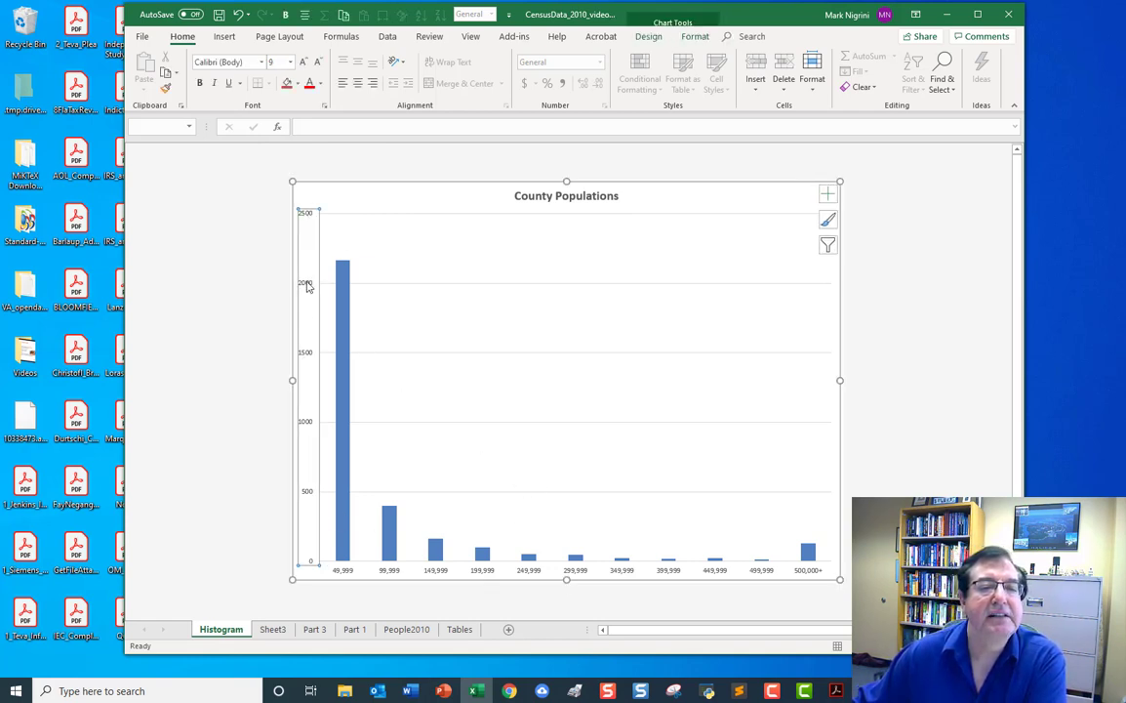
right_click(308, 283)
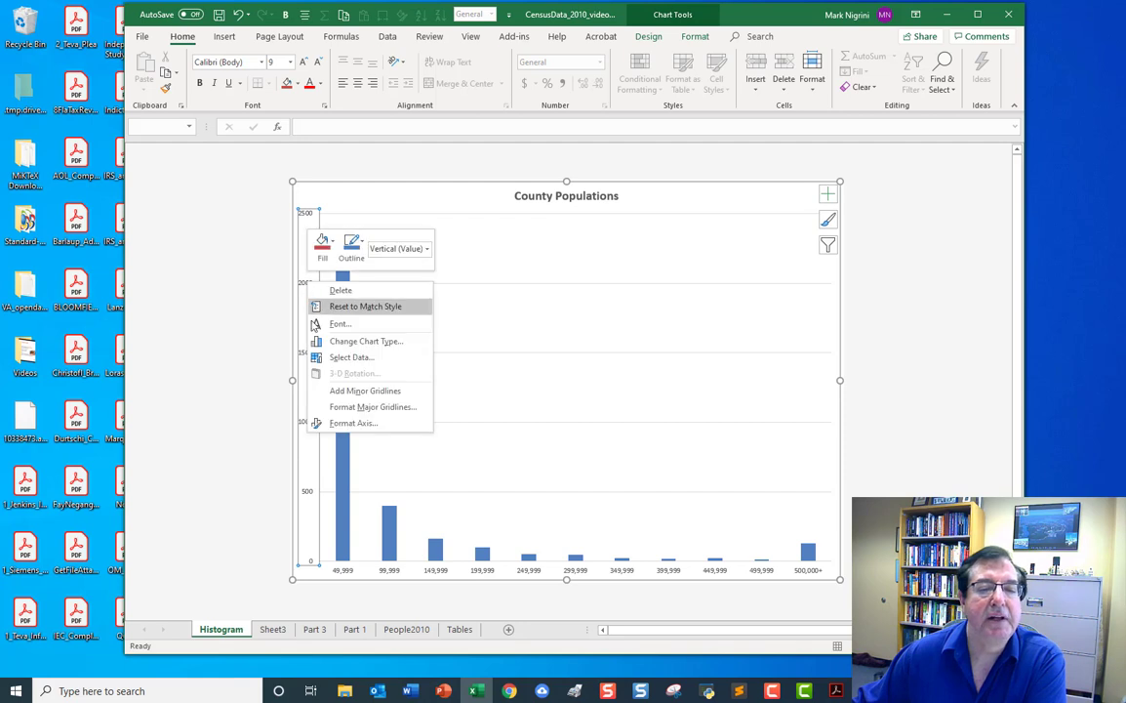
left_click(362, 424)
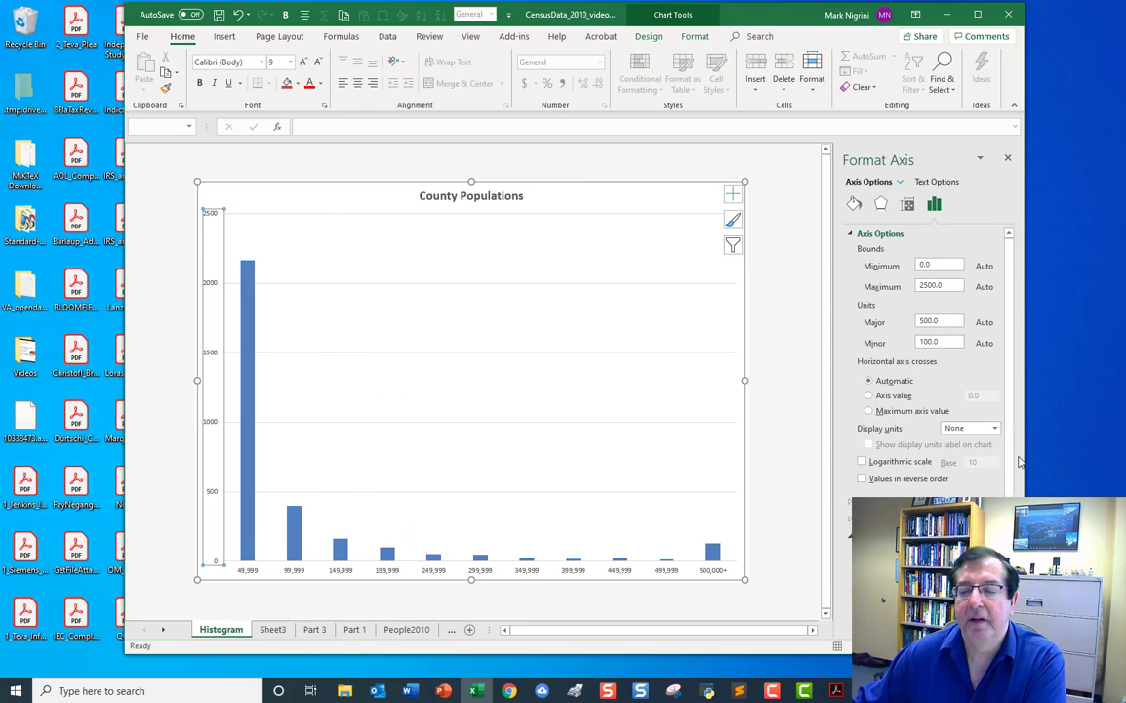
scroll(1005, 391, "down", 1)
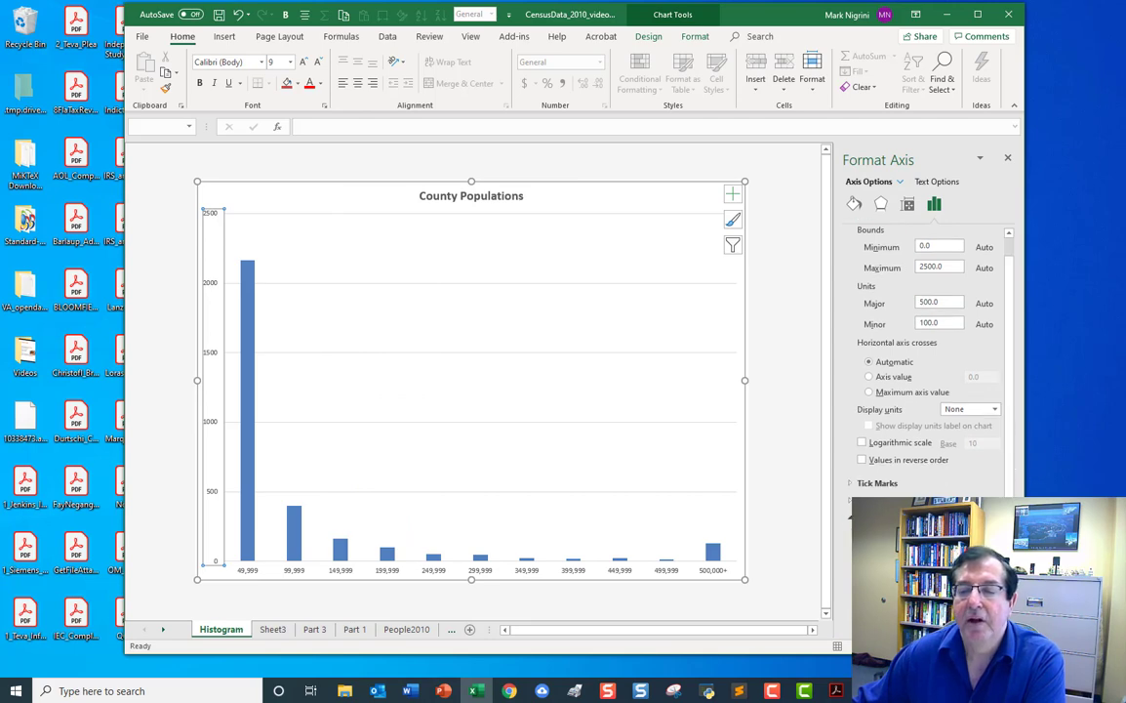
left_click(970, 409)
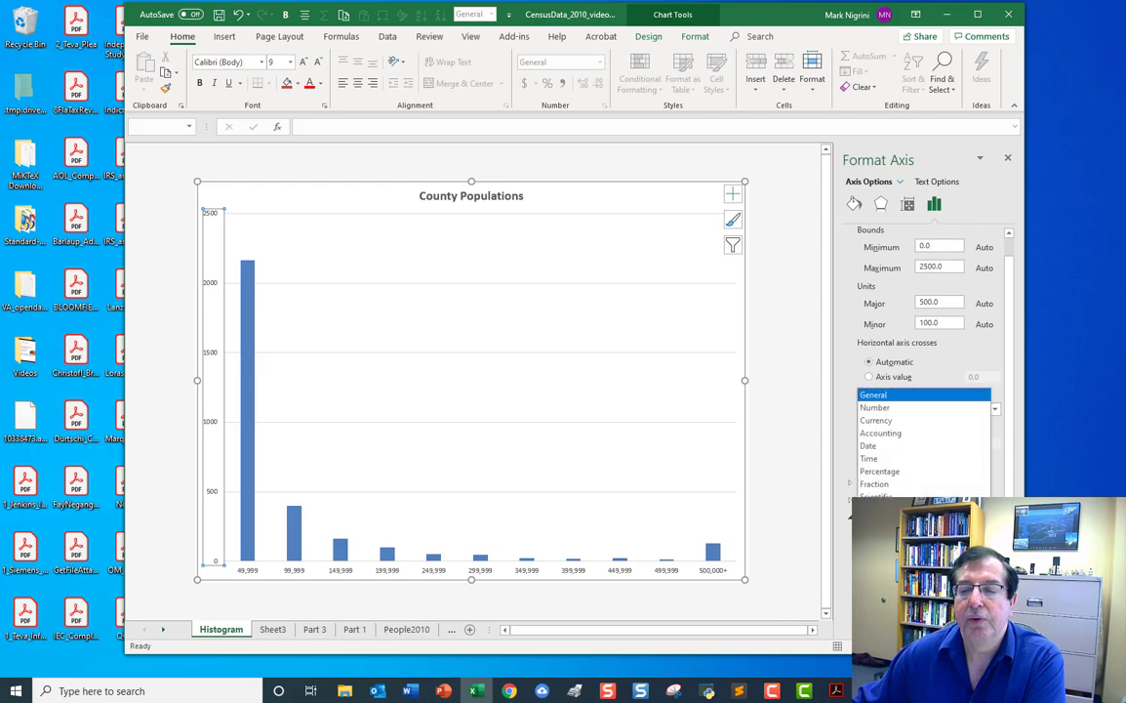
left_click(885, 408)
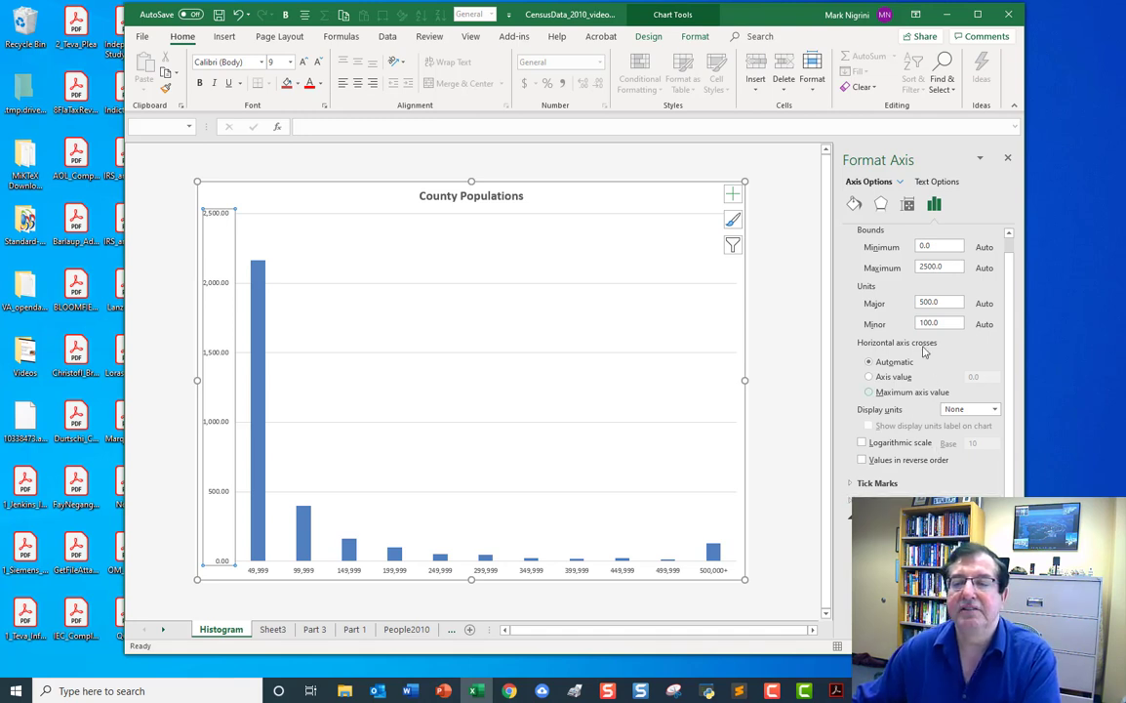
left_click(1011, 158)
left_click(214, 234)
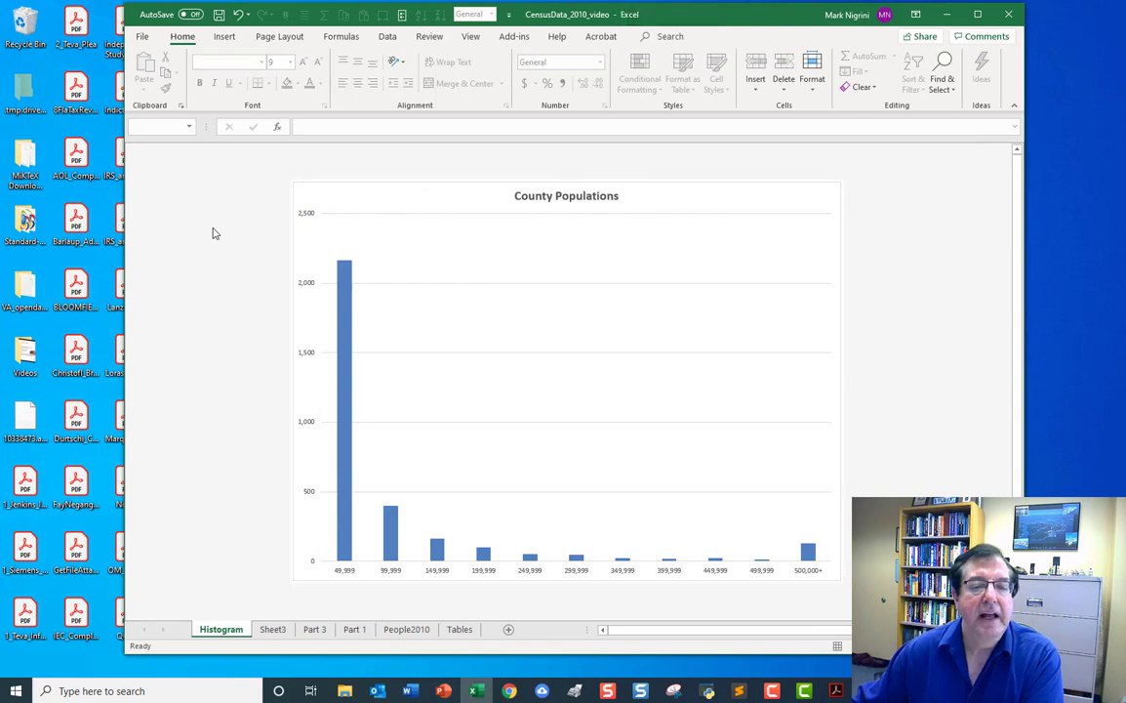
Add a primary horizontal axis title to the County Populations chart.
left_click(465, 264)
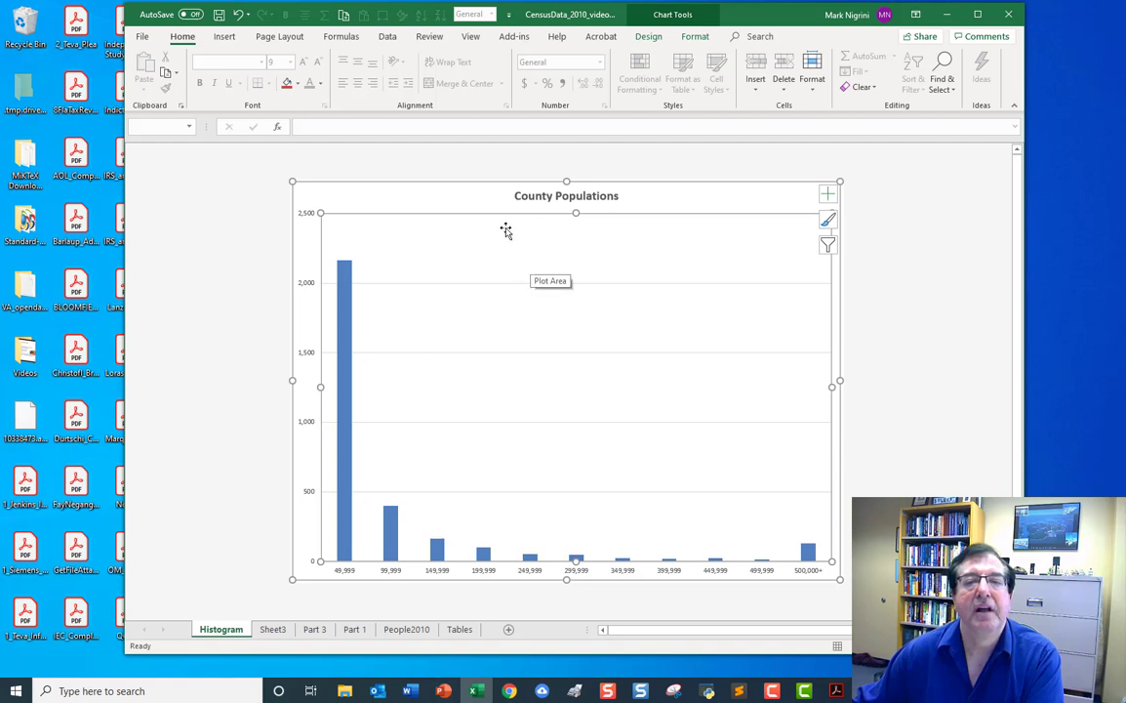
left_click(648, 37)
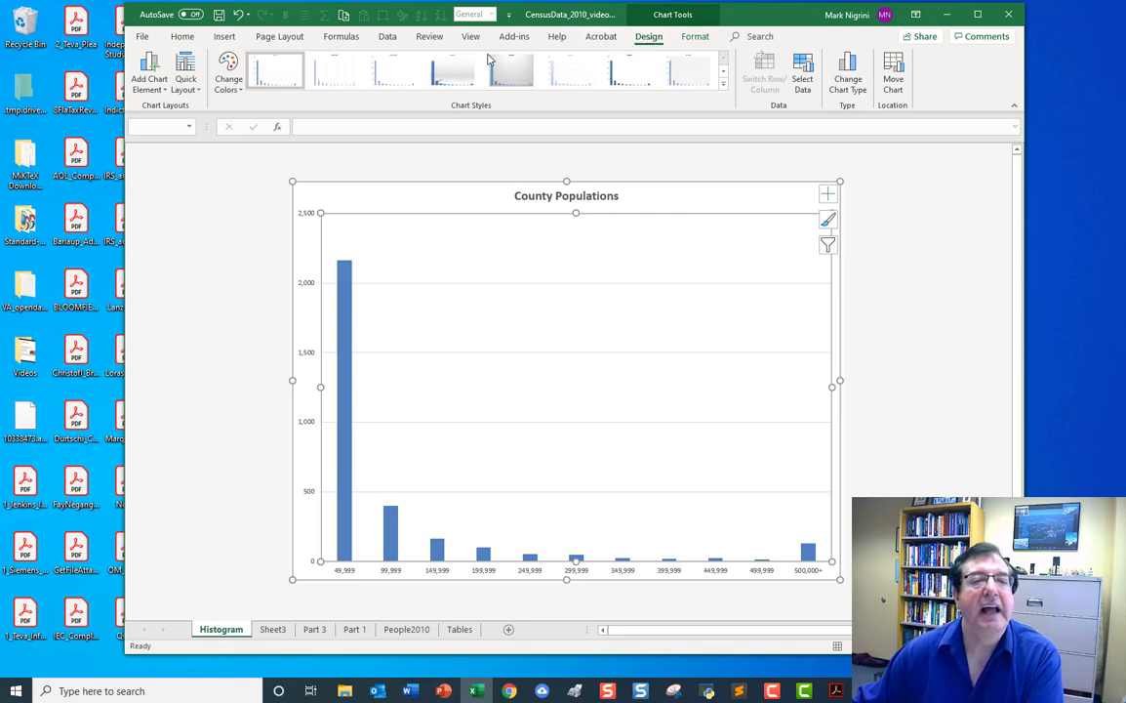
left_click(150, 84)
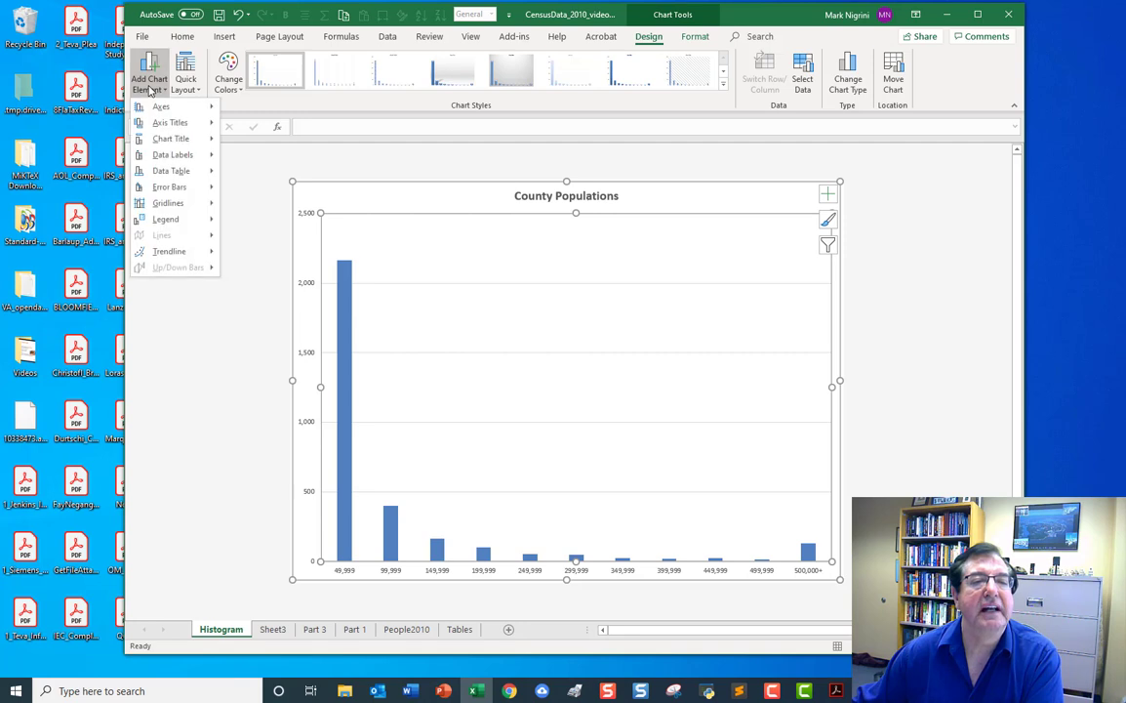
mouse_move(161, 122)
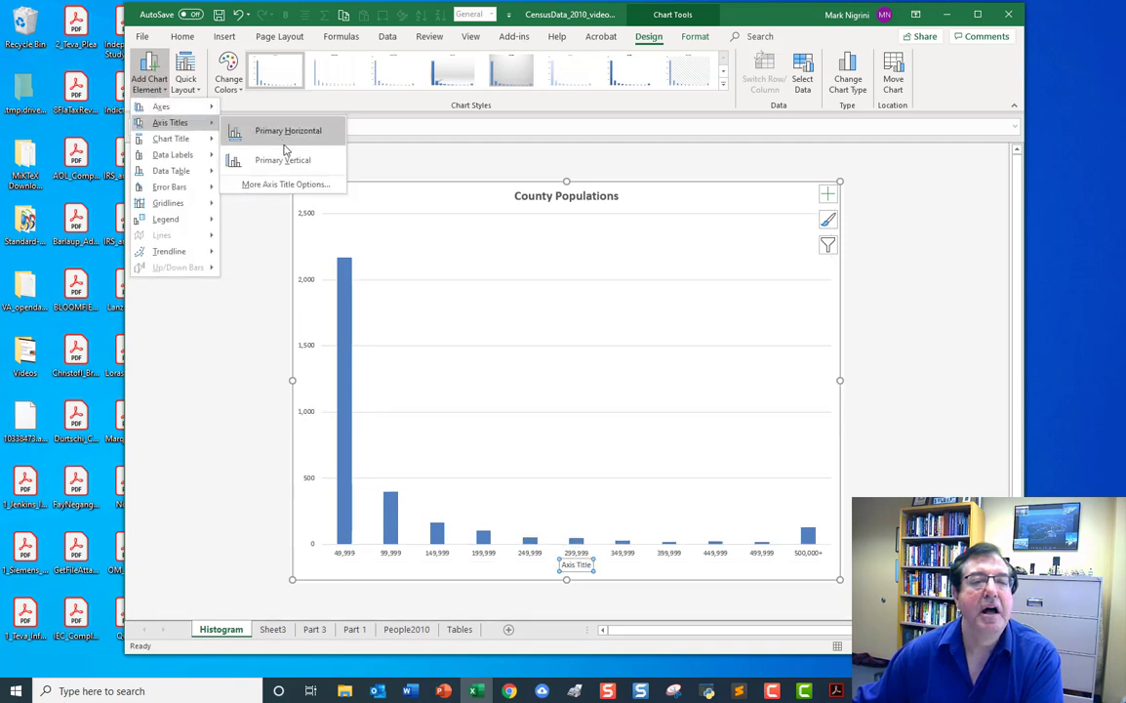
left_click(288, 133)
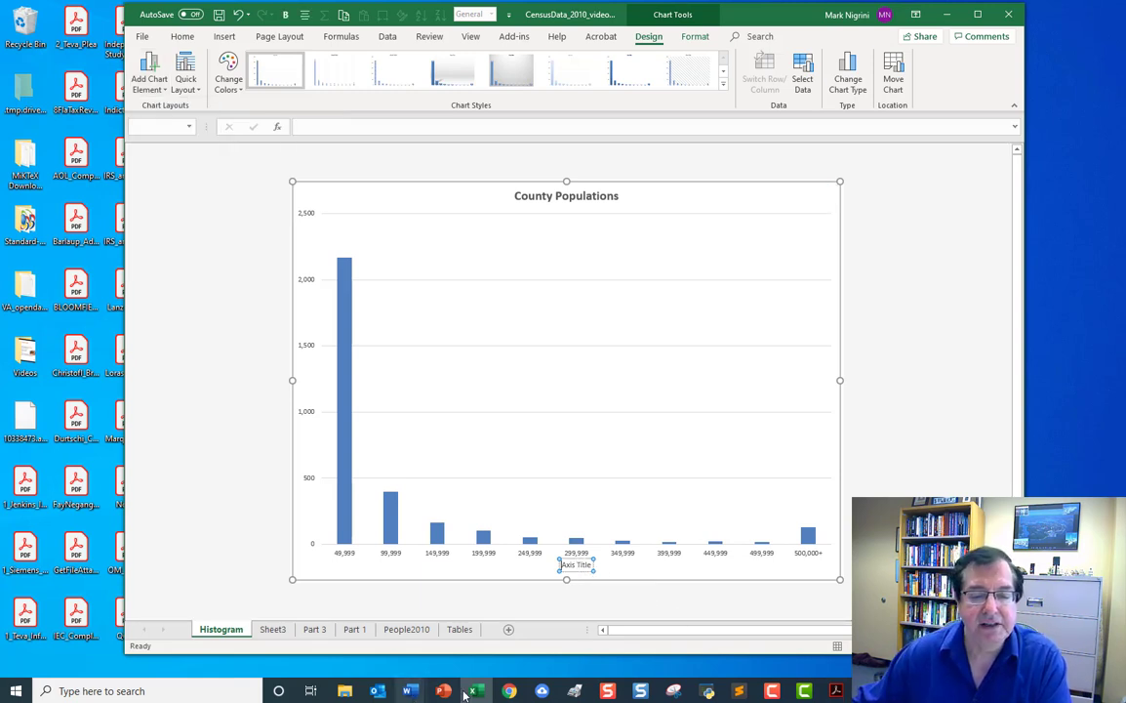
Check Figure 2.5's axis titles in the textbook PDF in Acrobat and replace the chart's horizontal axis title text with Upper Bound of Interval.
left_click(835, 690)
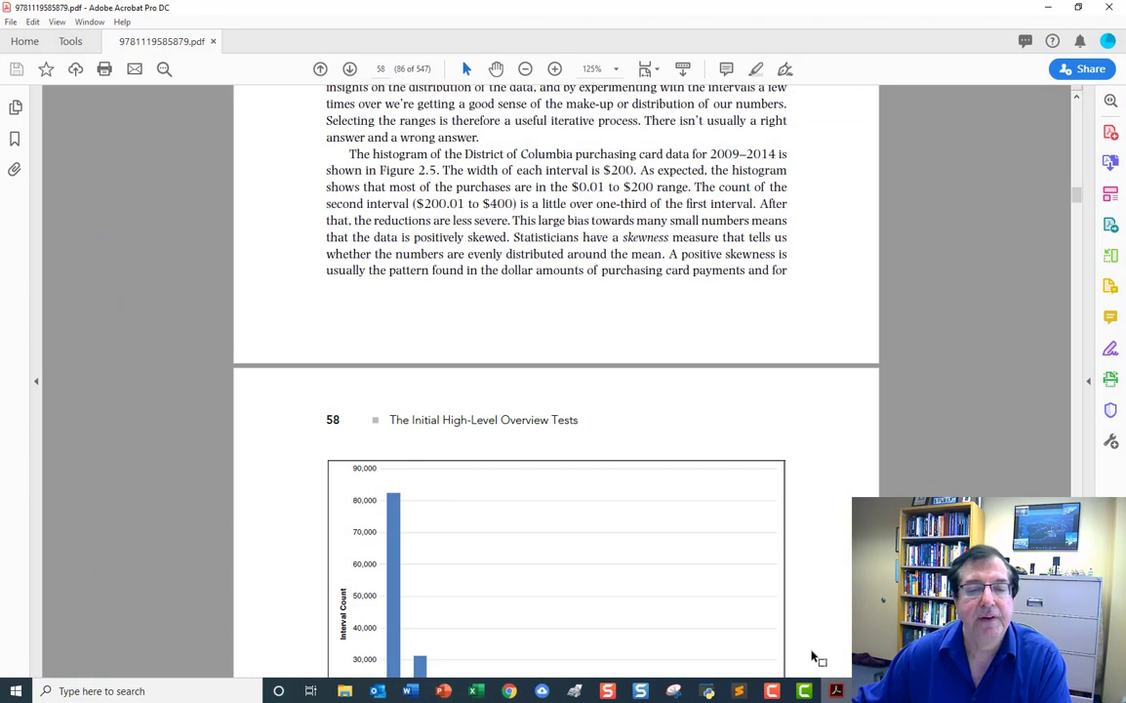
scroll(619, 474, "down", 2)
scroll(619, 474, "down", 4)
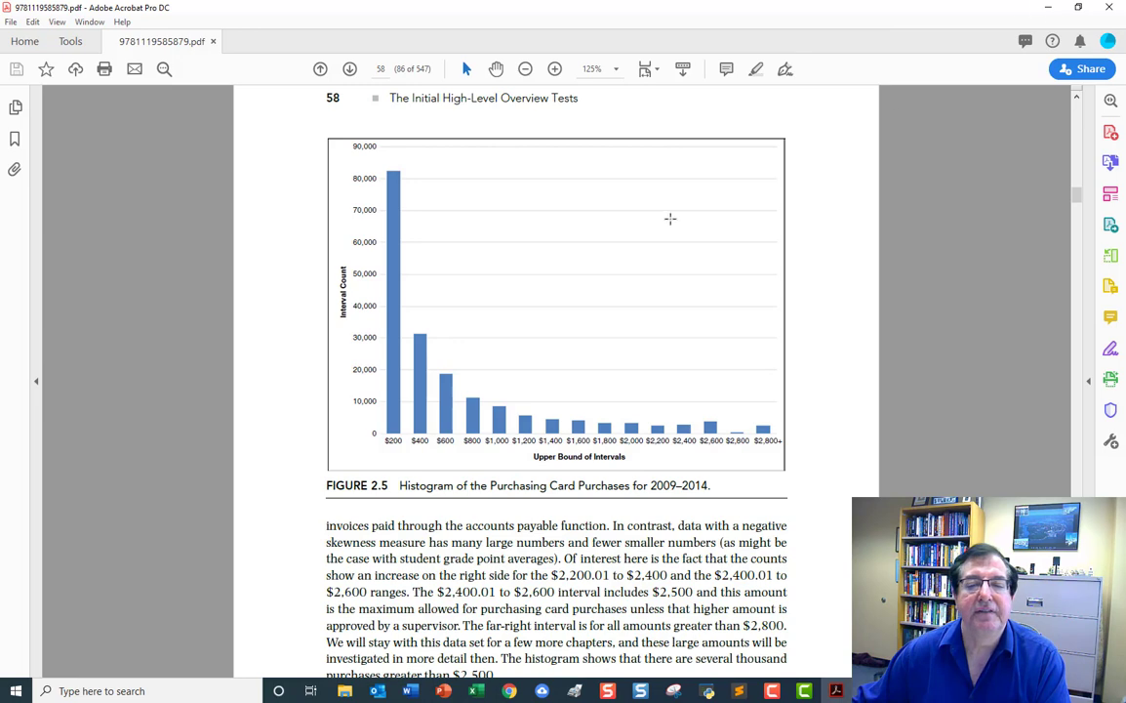
left_click(1046, 8)
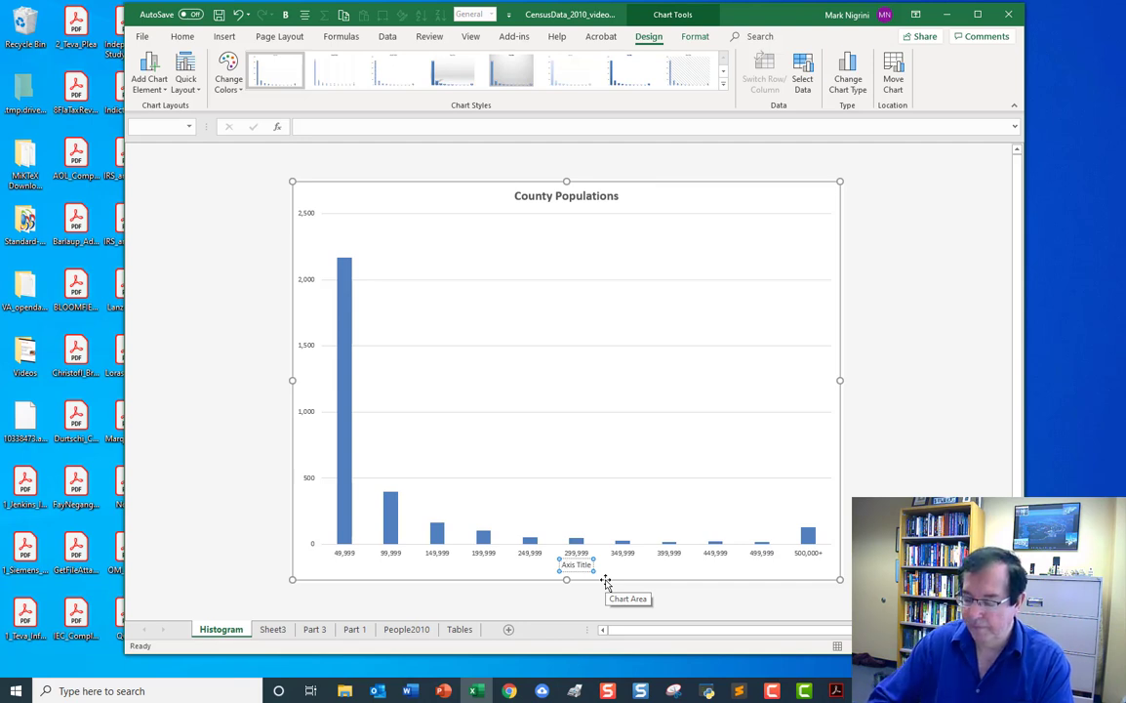
type("Upper ")
type("Bound ")
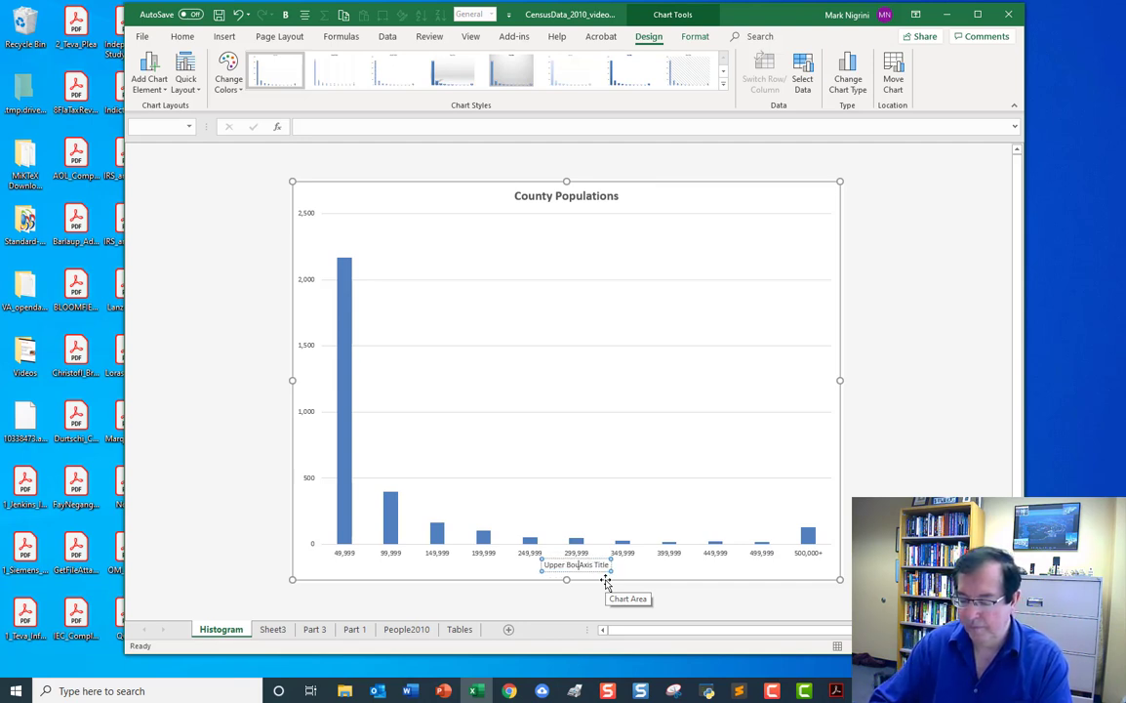
type("of Inte")
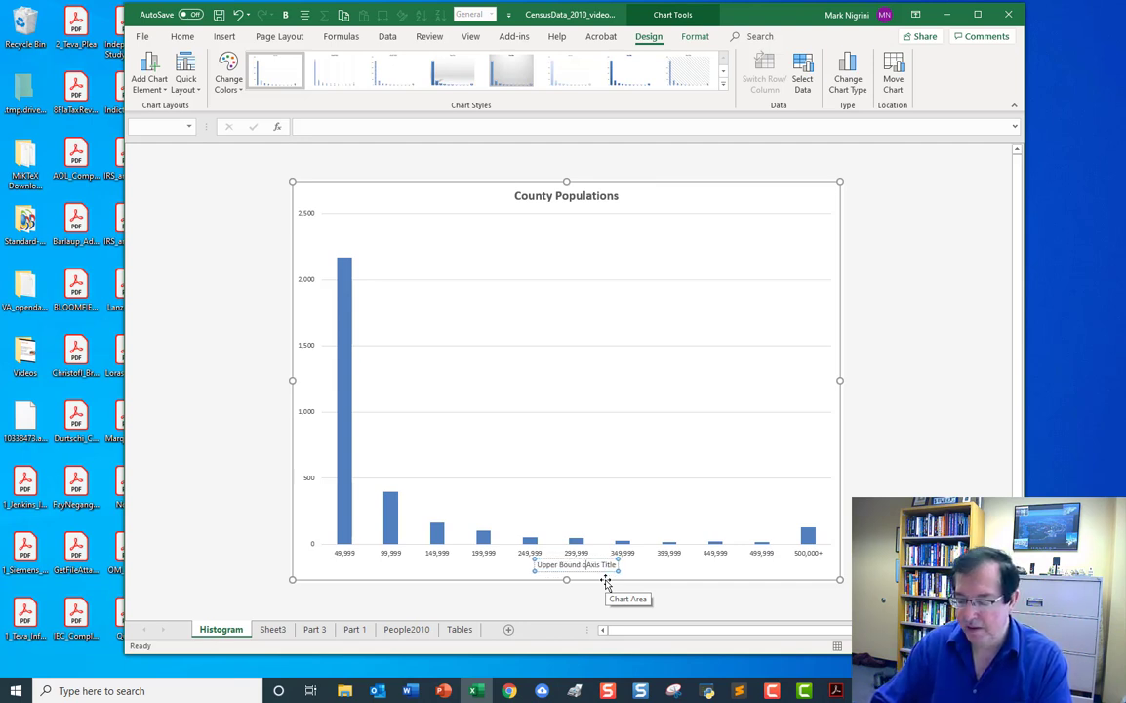
type("rval")
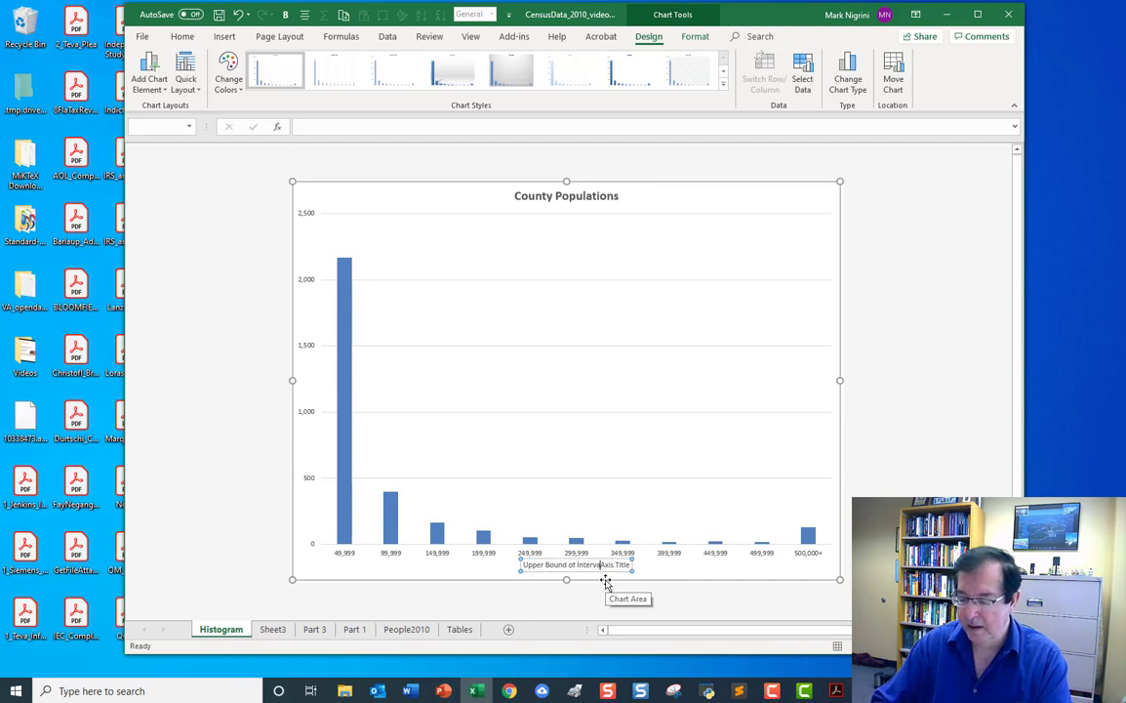
key("Delete")
key("Delete")
key("Delete")
key("Delete")
key("Delete")
key("Delete")
key("Delete")
key("Delete")
key("Delete")
key("Delete")
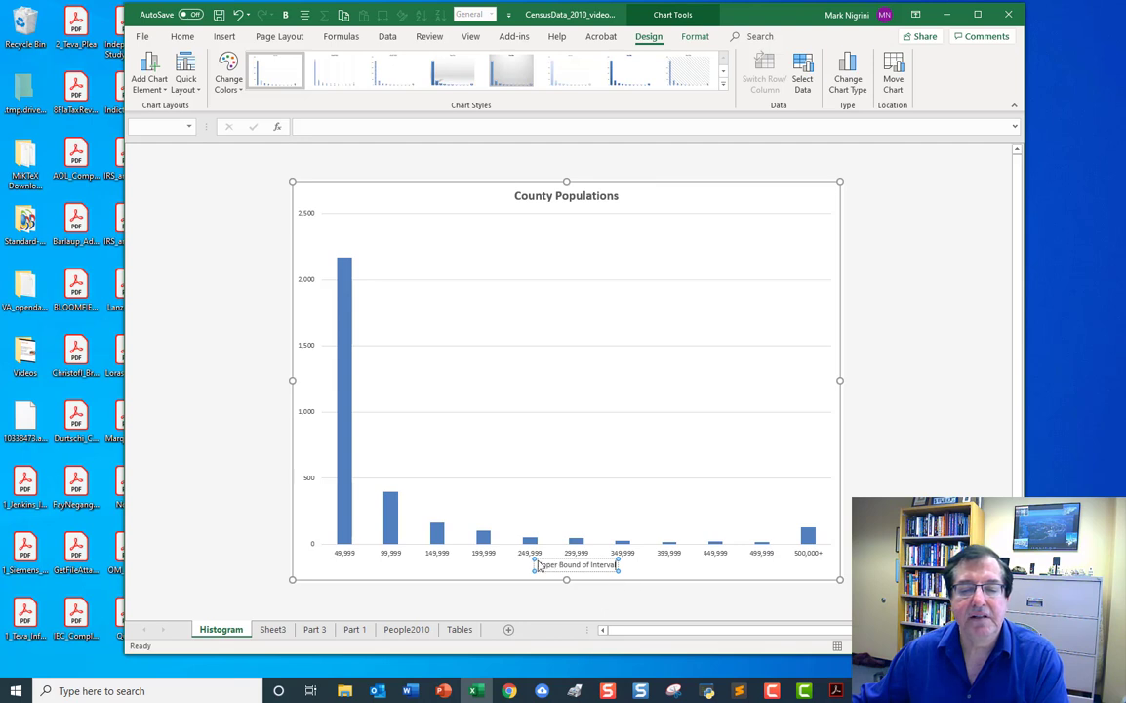
left_click_drag(536, 564, 618, 565)
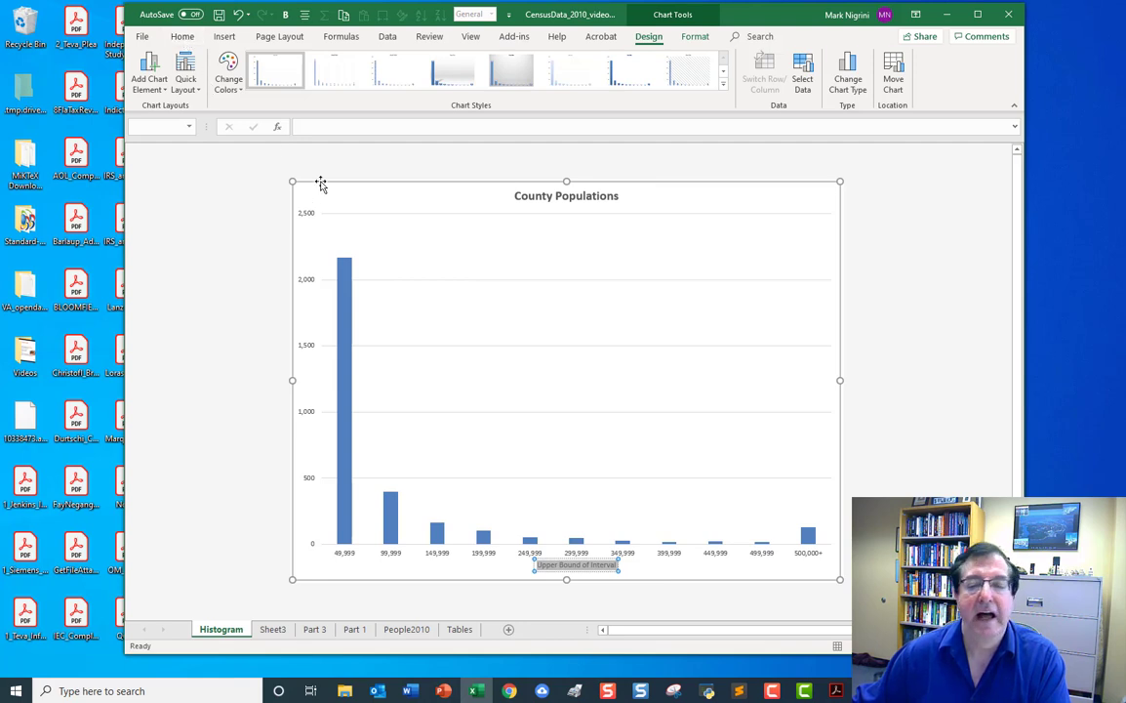
left_click(200, 215)
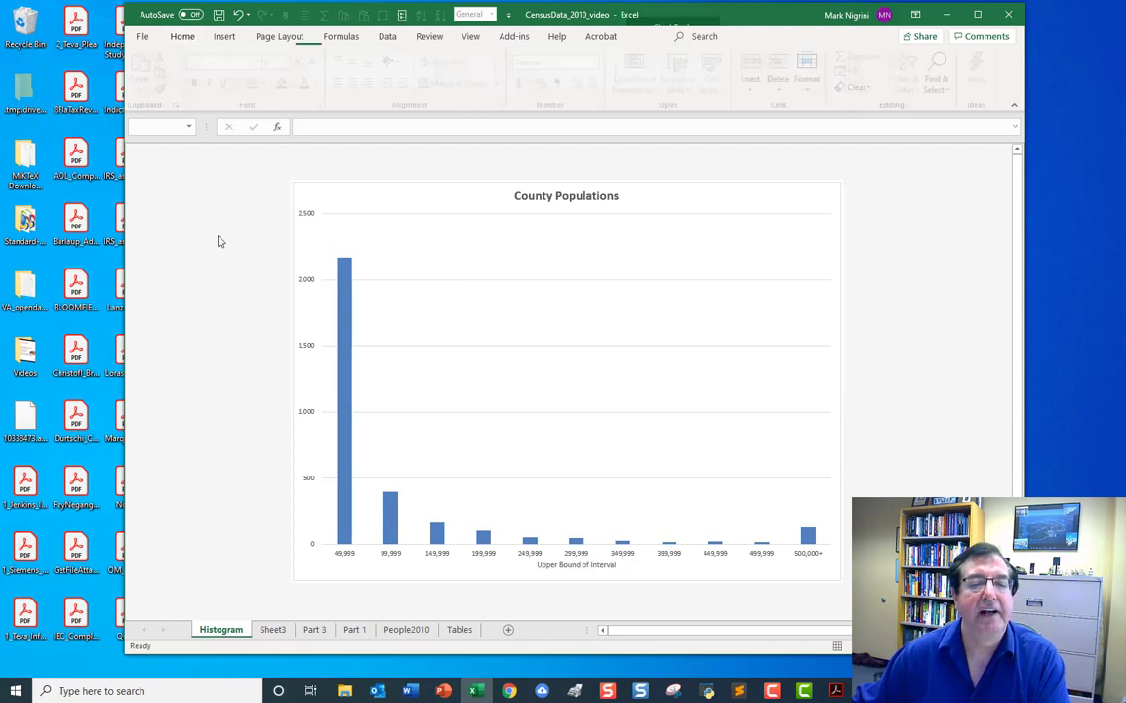
Add a primary vertical axis title to the County Populations chart.
left_click(322, 240)
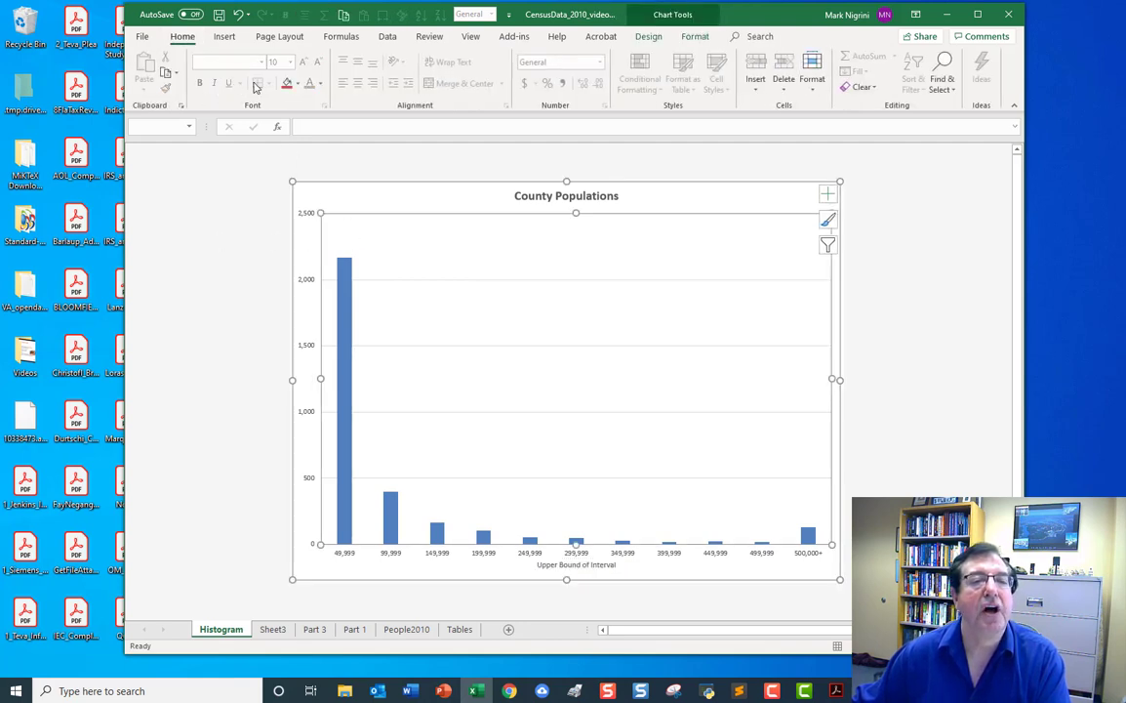
left_click(648, 36)
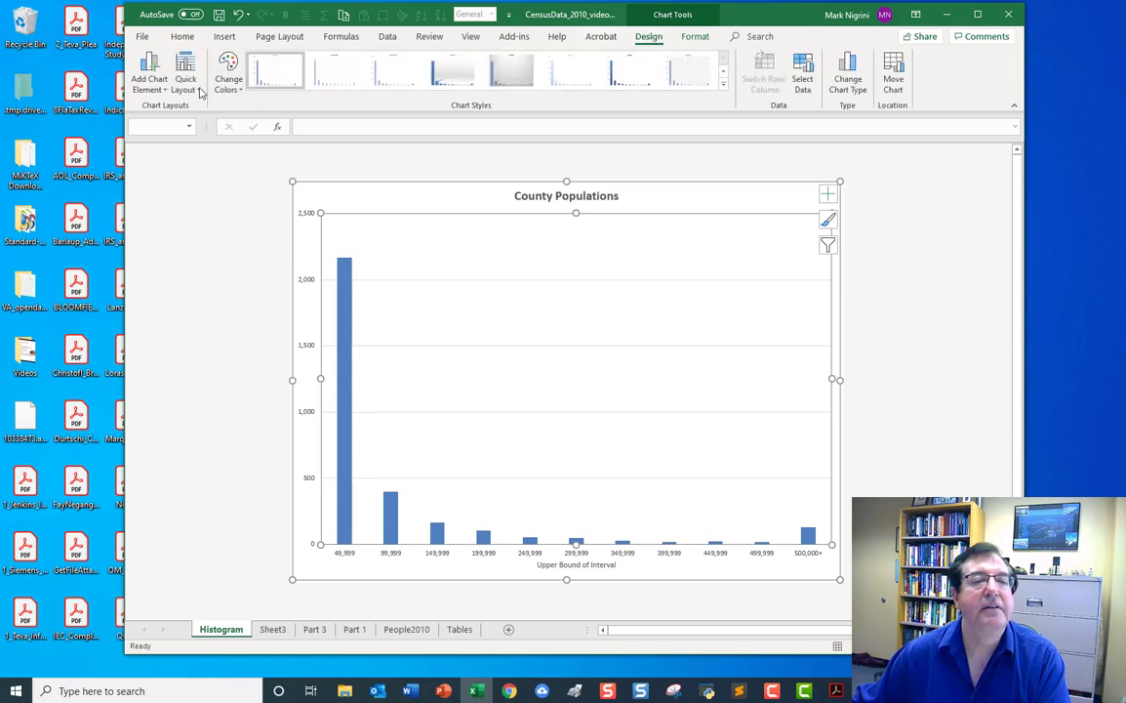
left_click(149, 86)
mouse_move(161, 122)
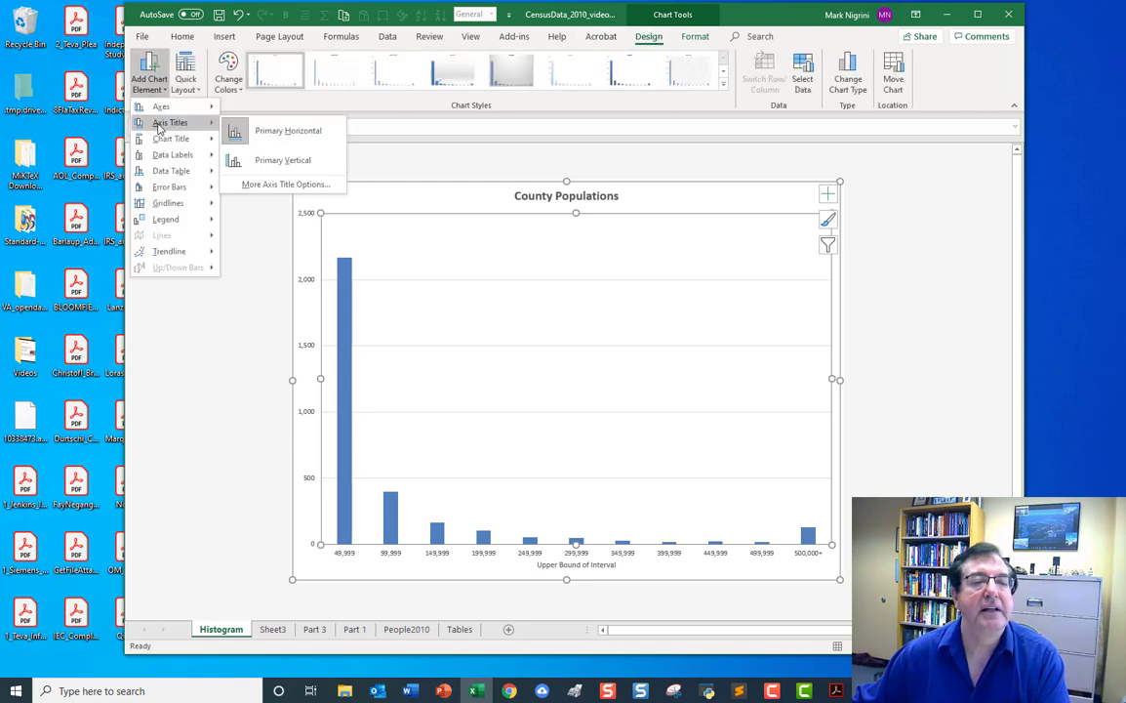
left_click(301, 162)
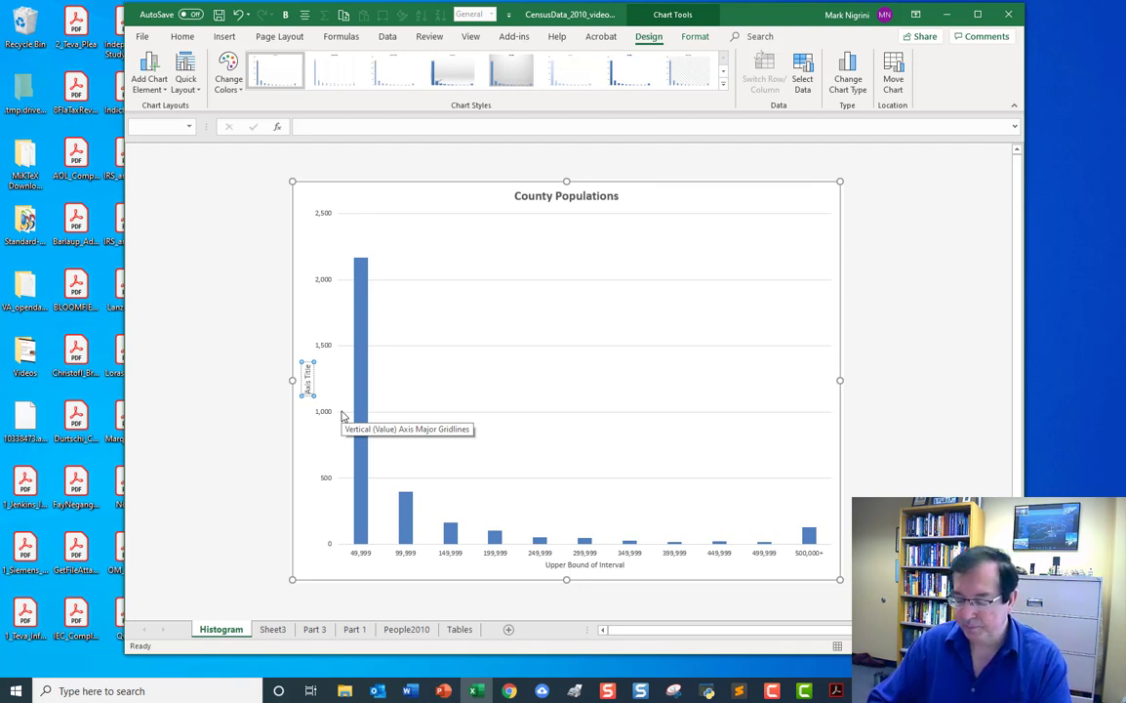
Replace the placeholder text of the vertical axis title with Interval Count.
type("Interval ")
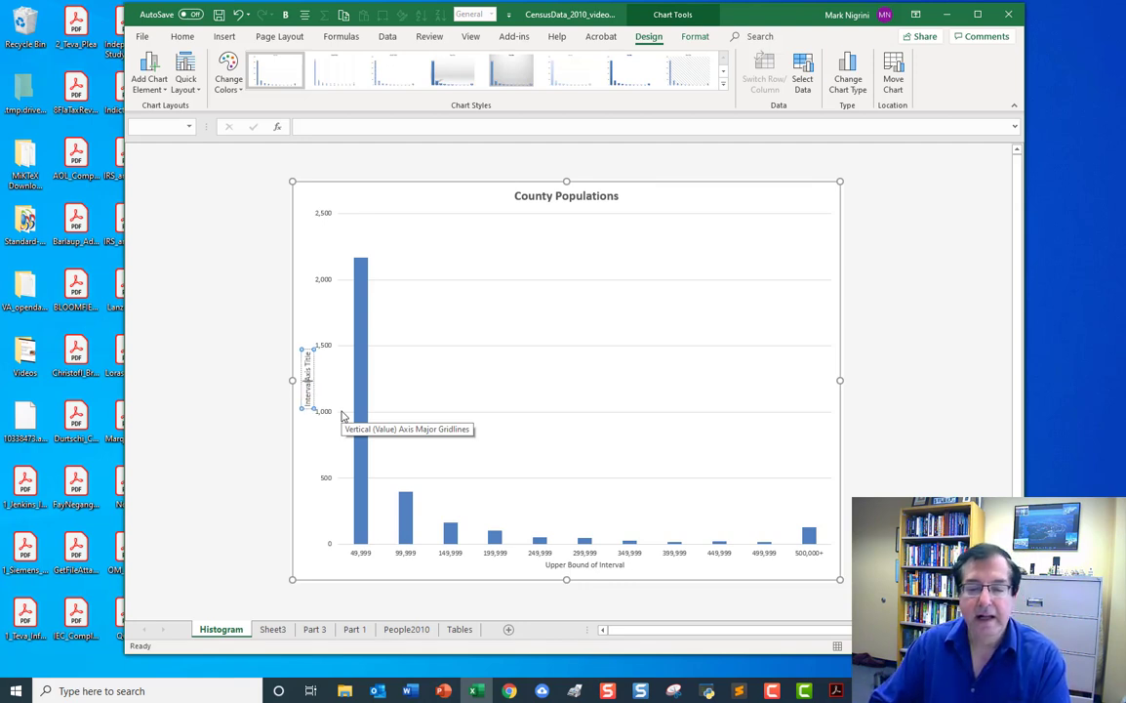
type("Cou")
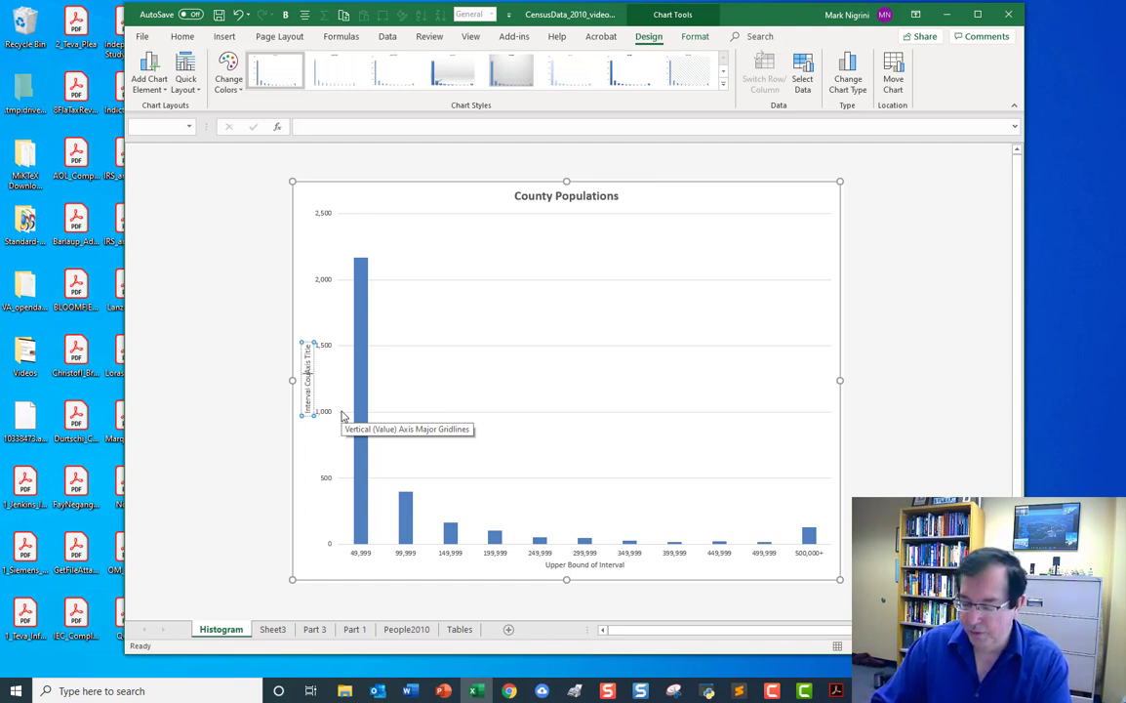
type("nt")
key("Delete")
key("Delete")
key("Delete")
key("Delete")
key("Delete")
key("Delete")
key("Delete")
key("Delete")
key("Delete")
key("Delete")
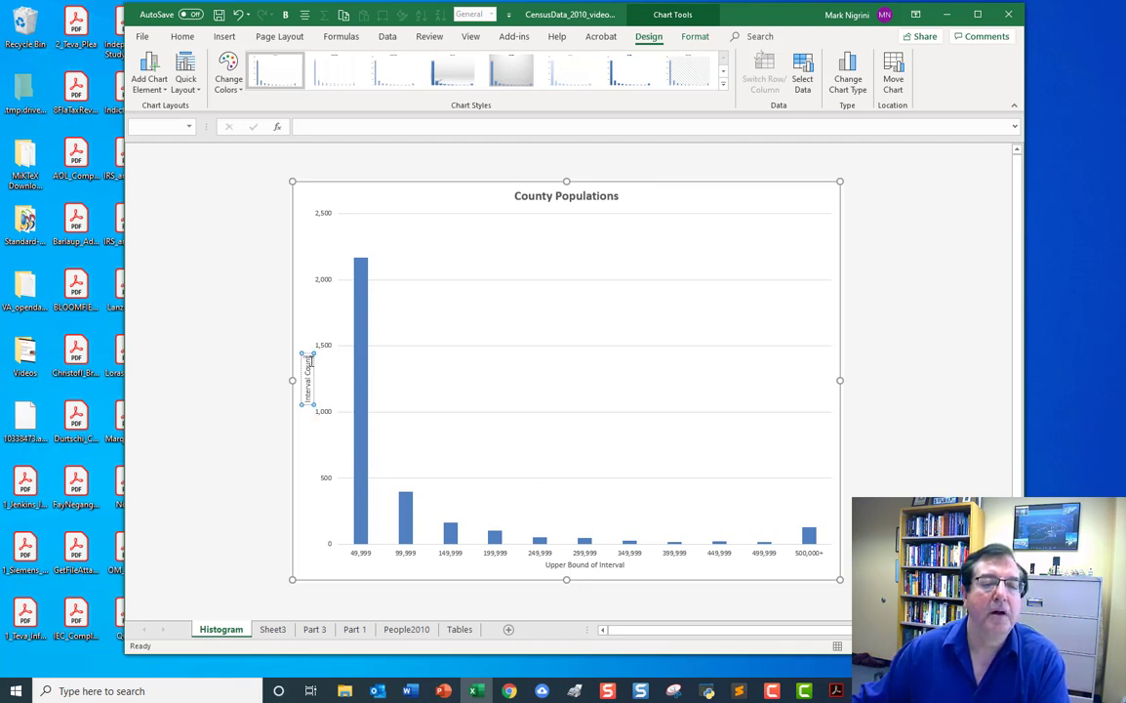
Format the vertical axis title Interval Count as bold with font size 12.
left_click_drag(310, 357, 313, 386)
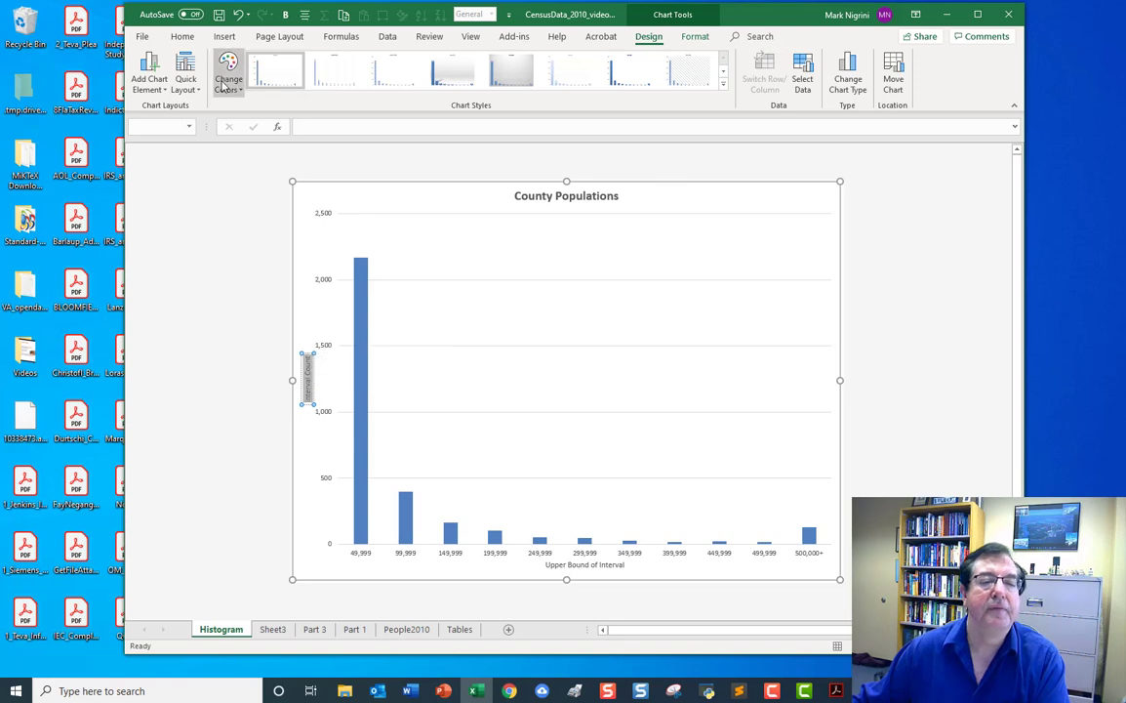
left_click(176, 37)
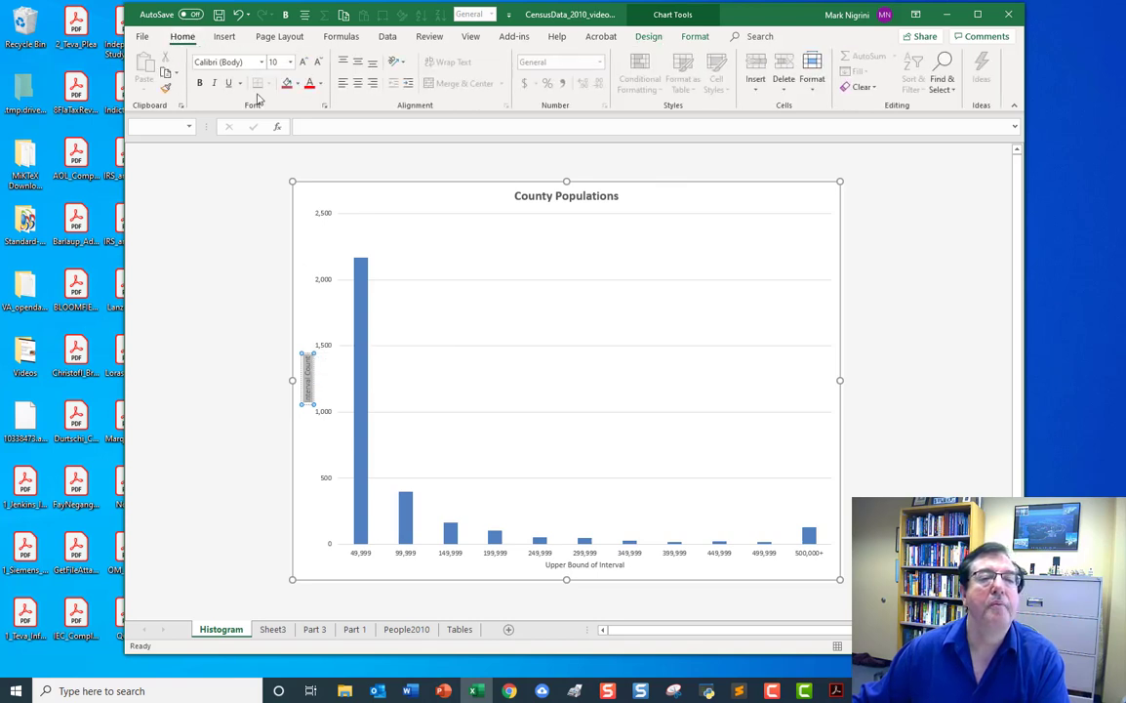
left_click(290, 63)
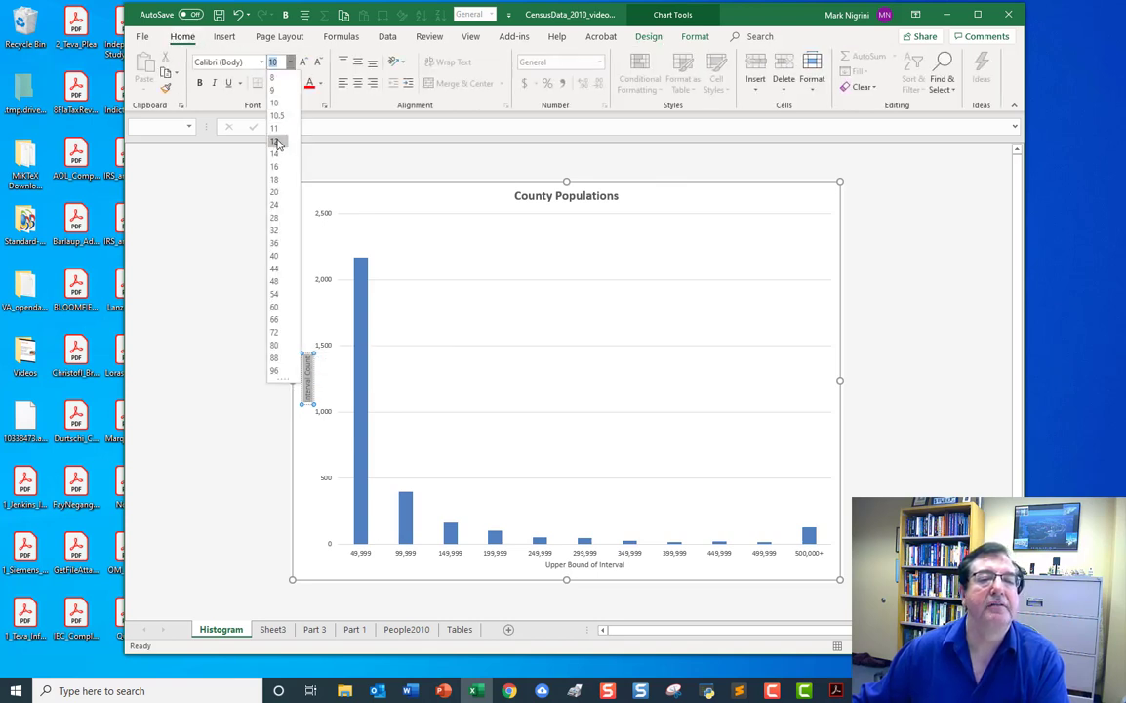
left_click(251, 128)
left_click(200, 84)
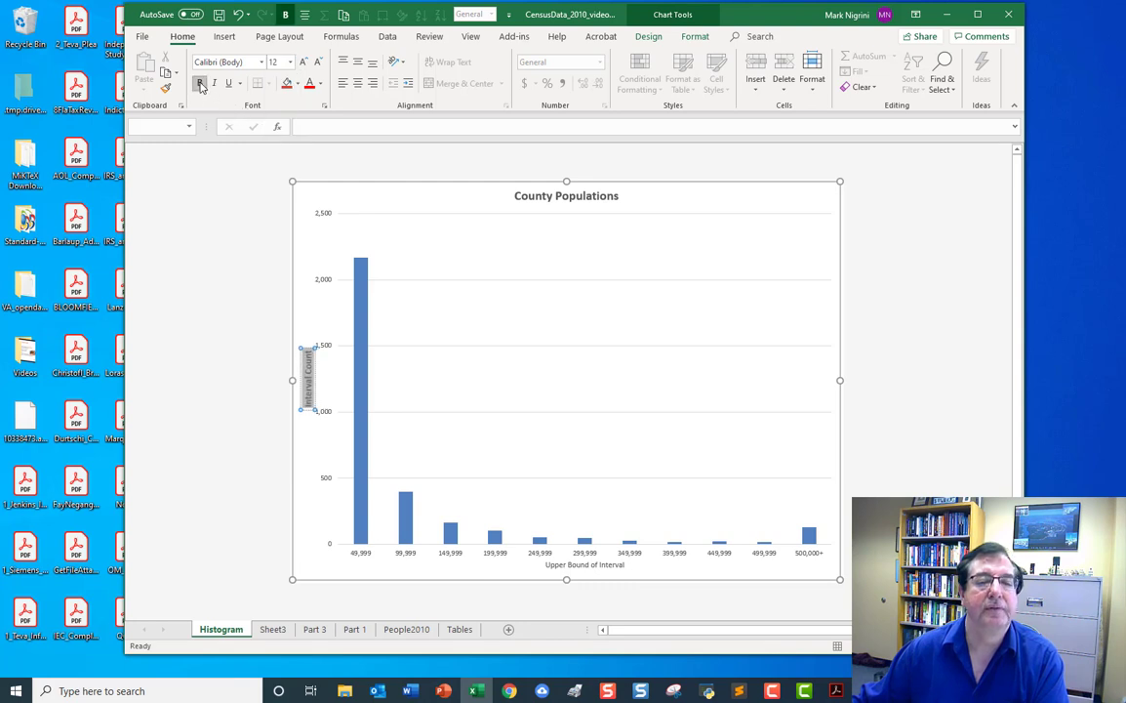
Format the horizontal axis title Upper Bound of Interval as bold with font size 12.
left_click(585, 565)
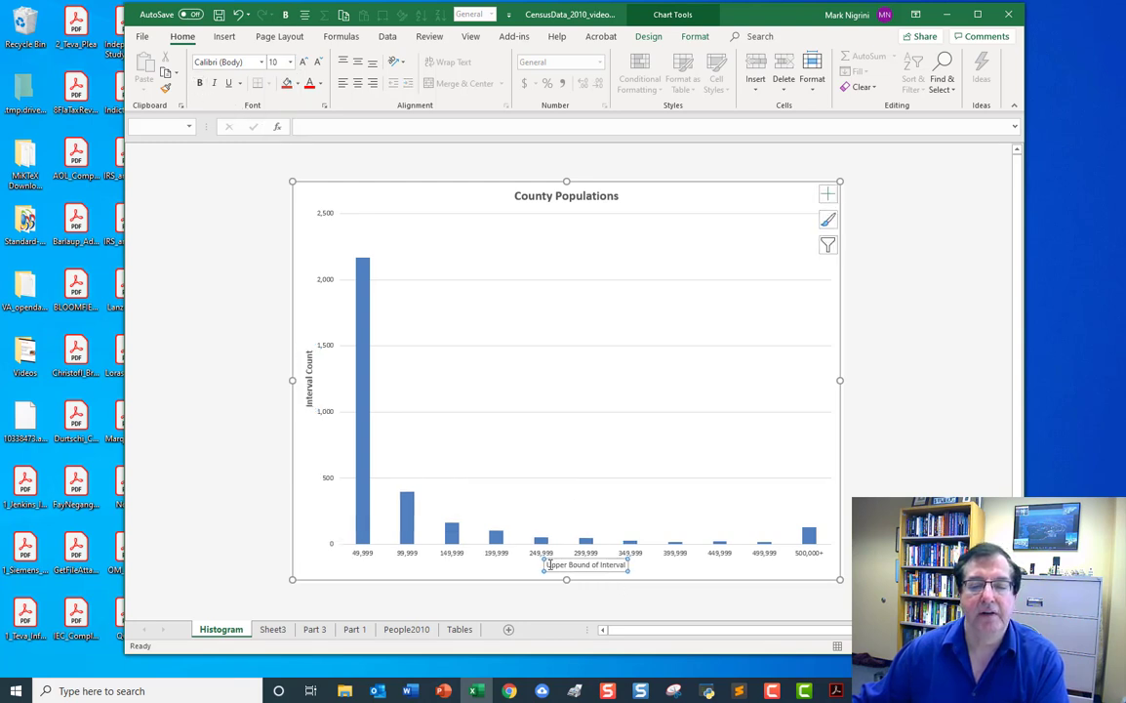
left_click(549, 564)
left_click_drag(566, 564, 627, 565)
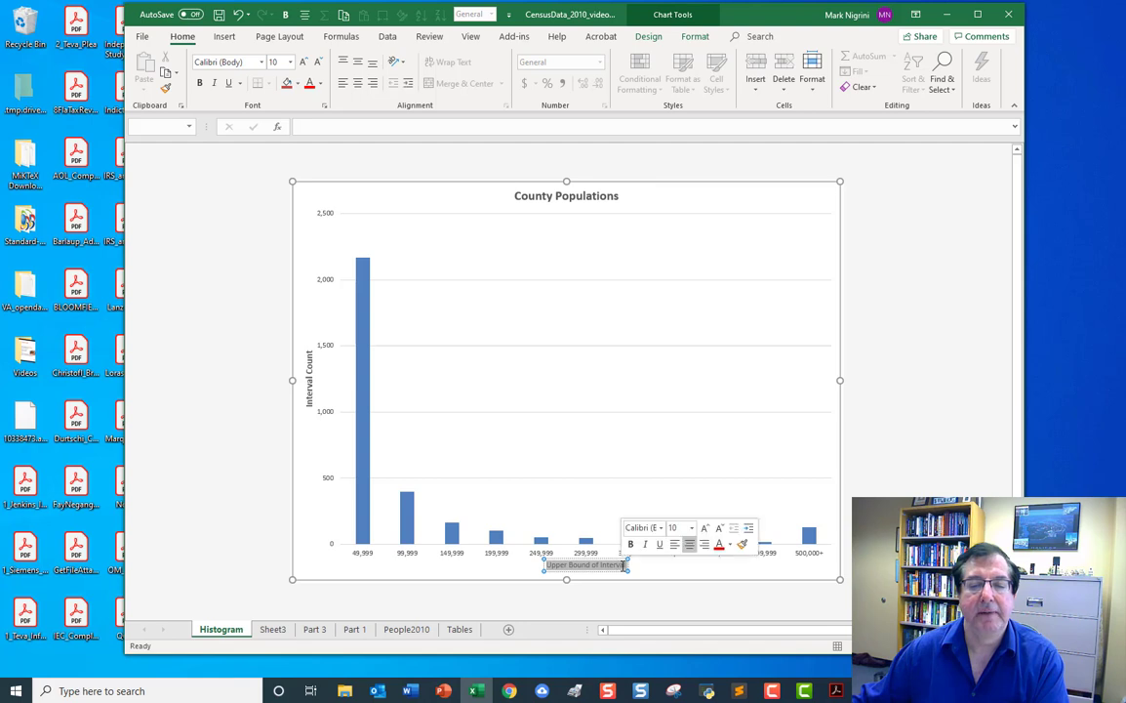
left_click(292, 64)
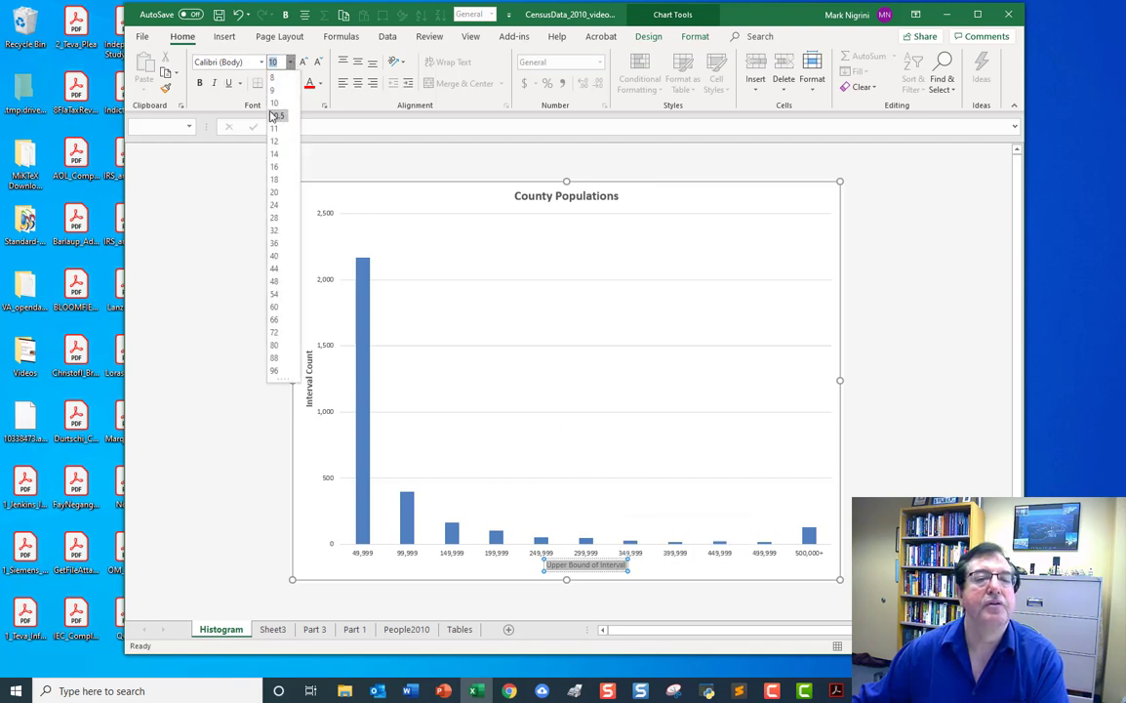
left_click(248, 126)
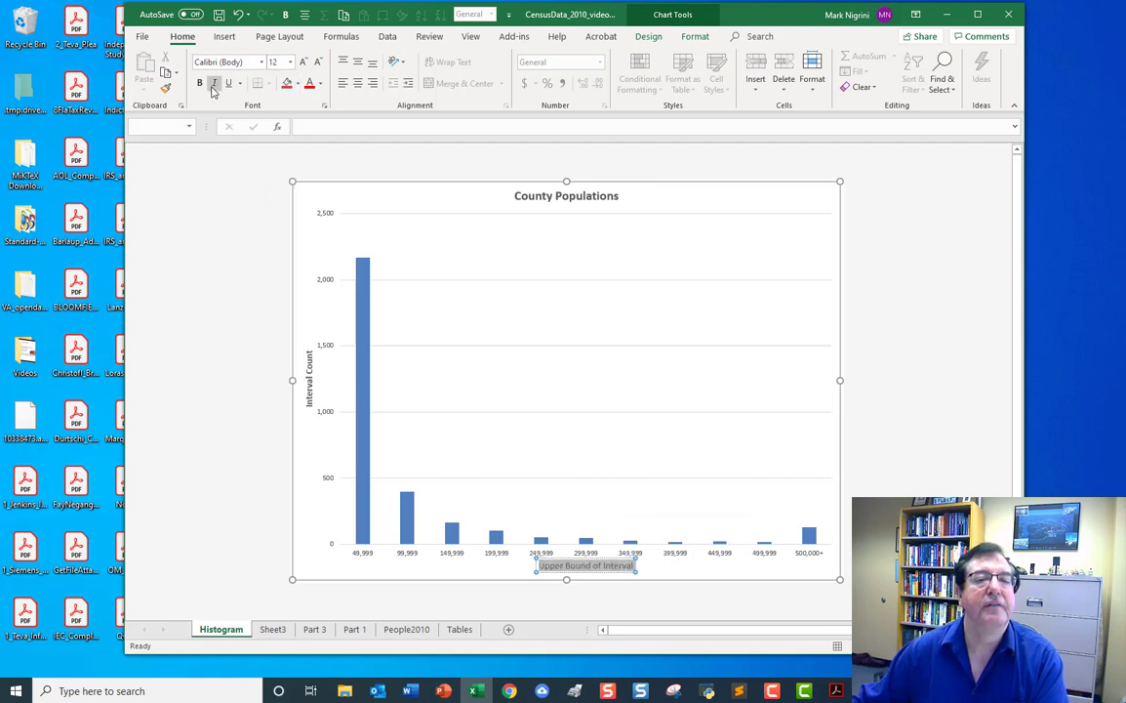
left_click(199, 83)
left_click(911, 232)
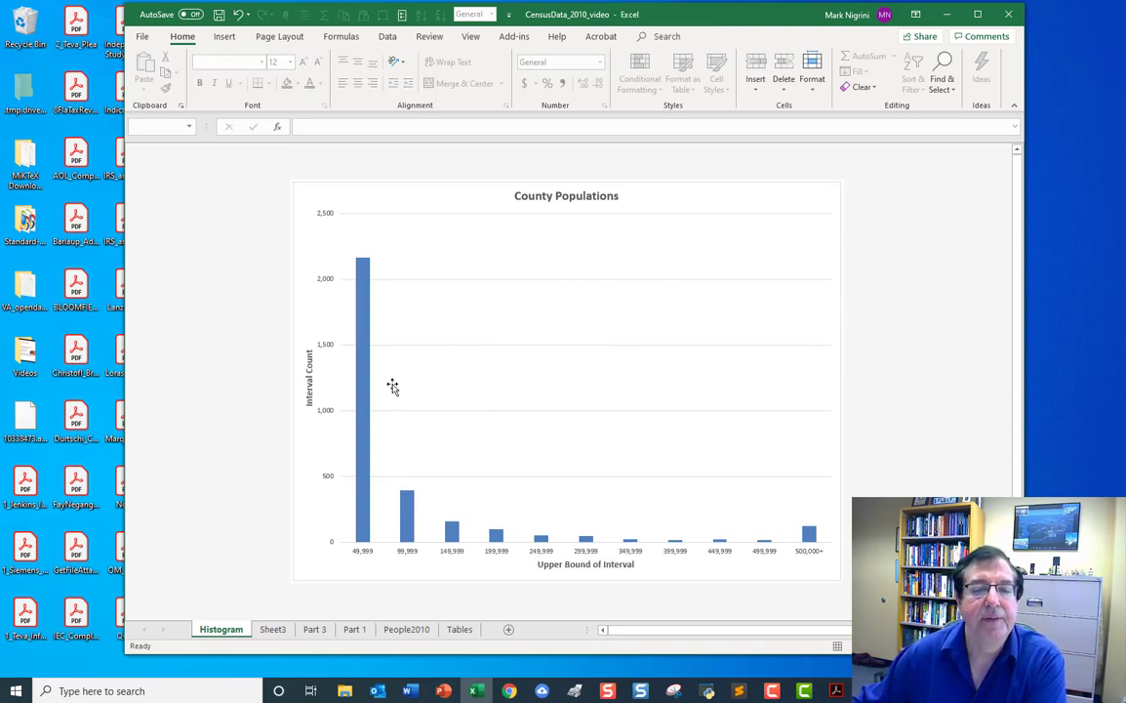
Widen the histogram's columns by setting the data series gap width to 100%.
left_click(366, 353)
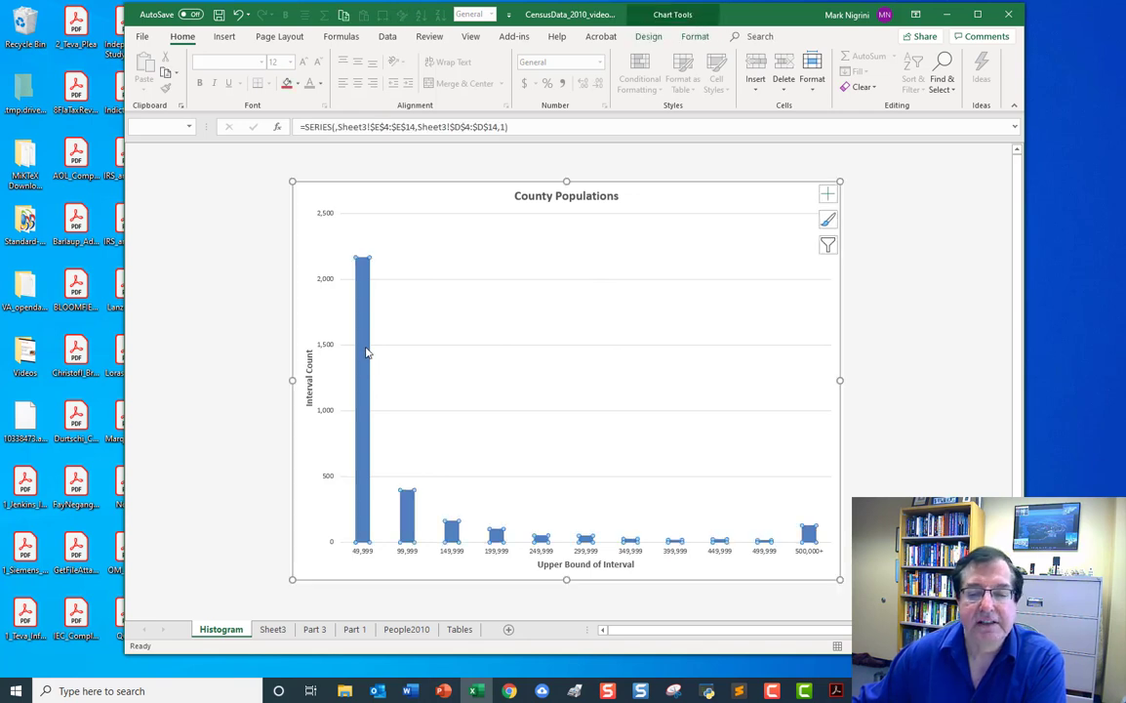
right_click(365, 352)
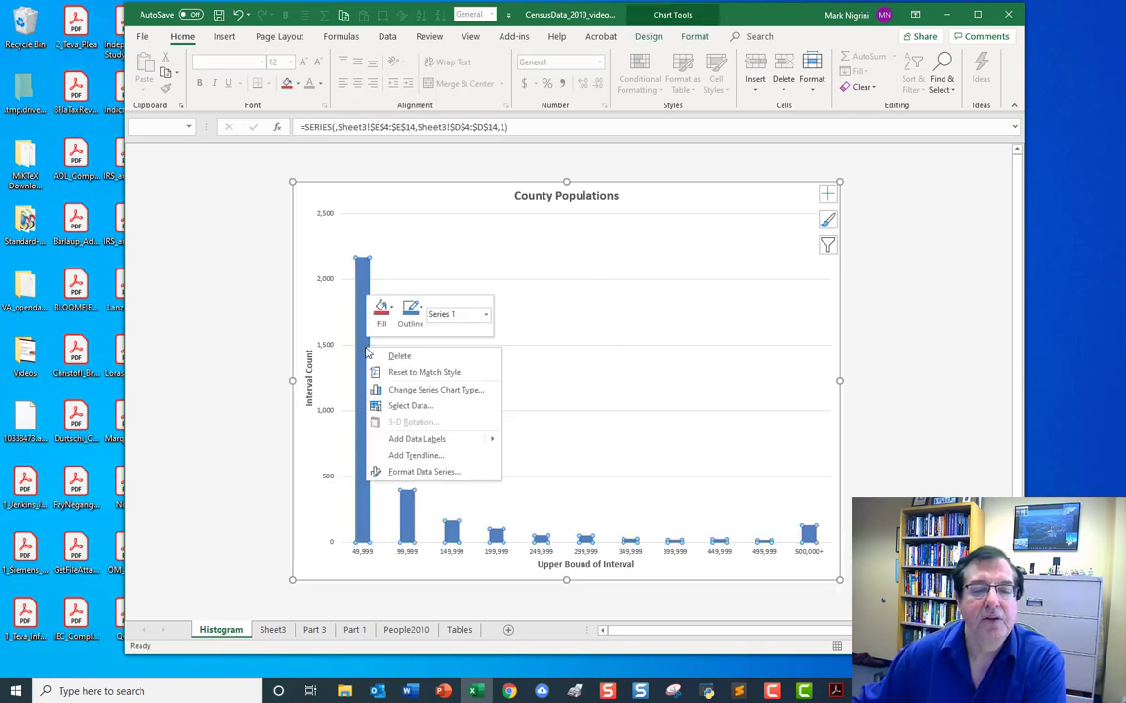
left_click(415, 472)
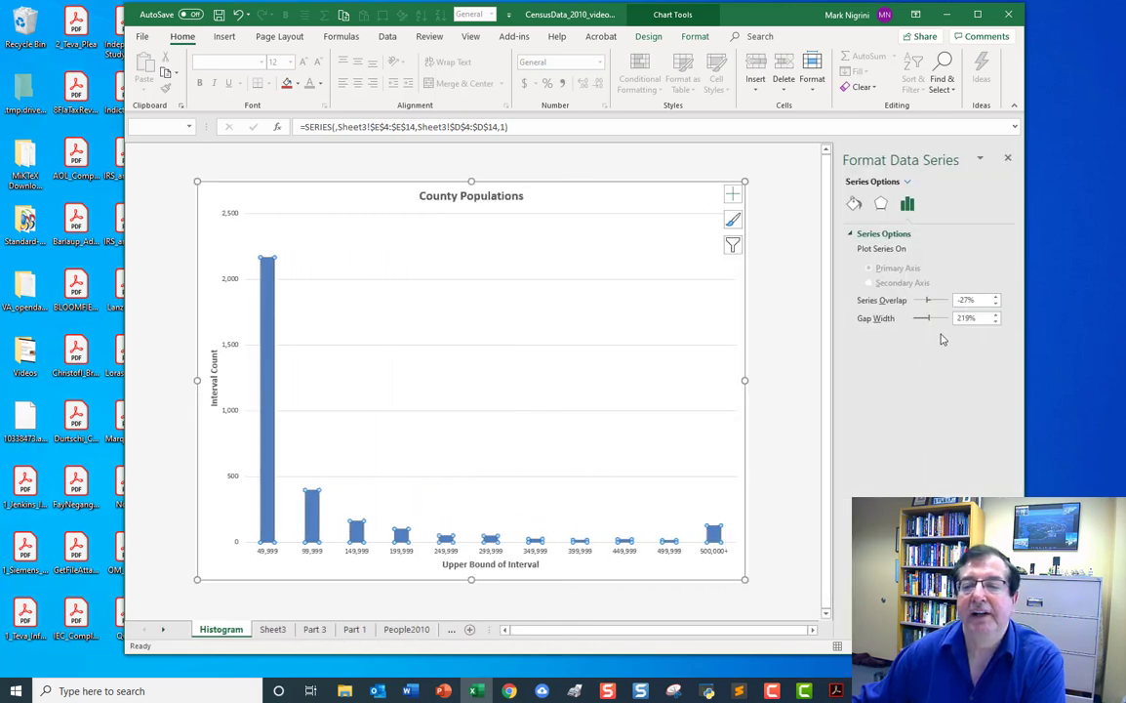
left_click(996, 322)
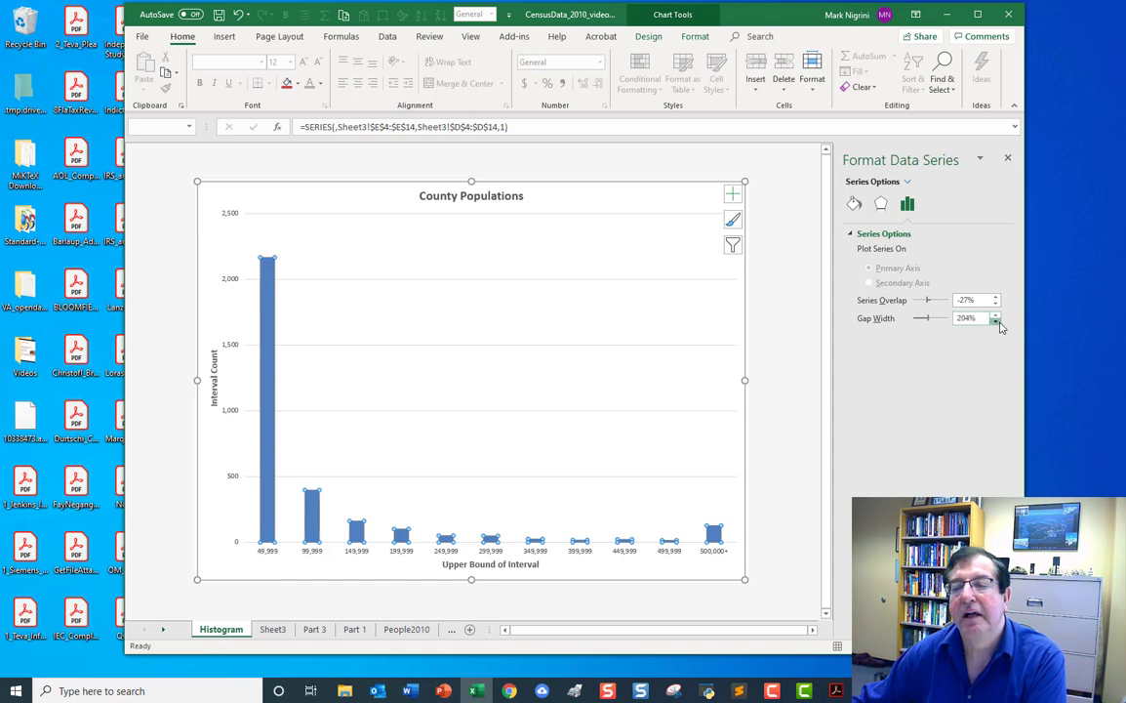
left_click(996, 322)
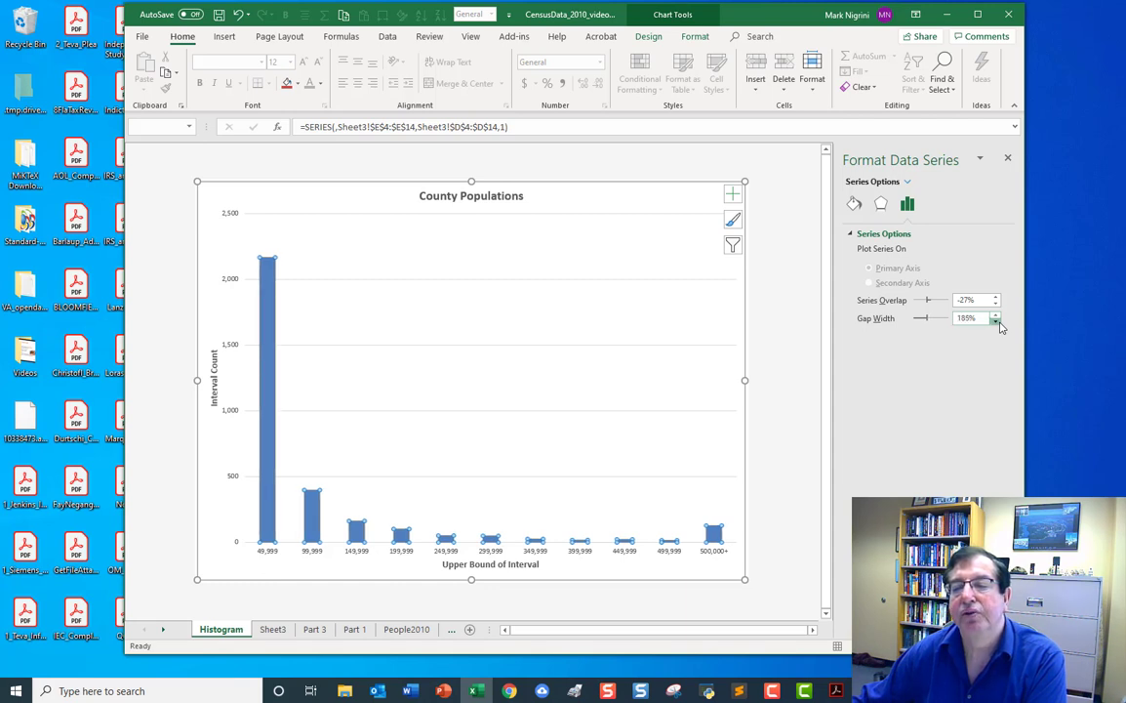
left_click(996, 322)
left_click(997, 322)
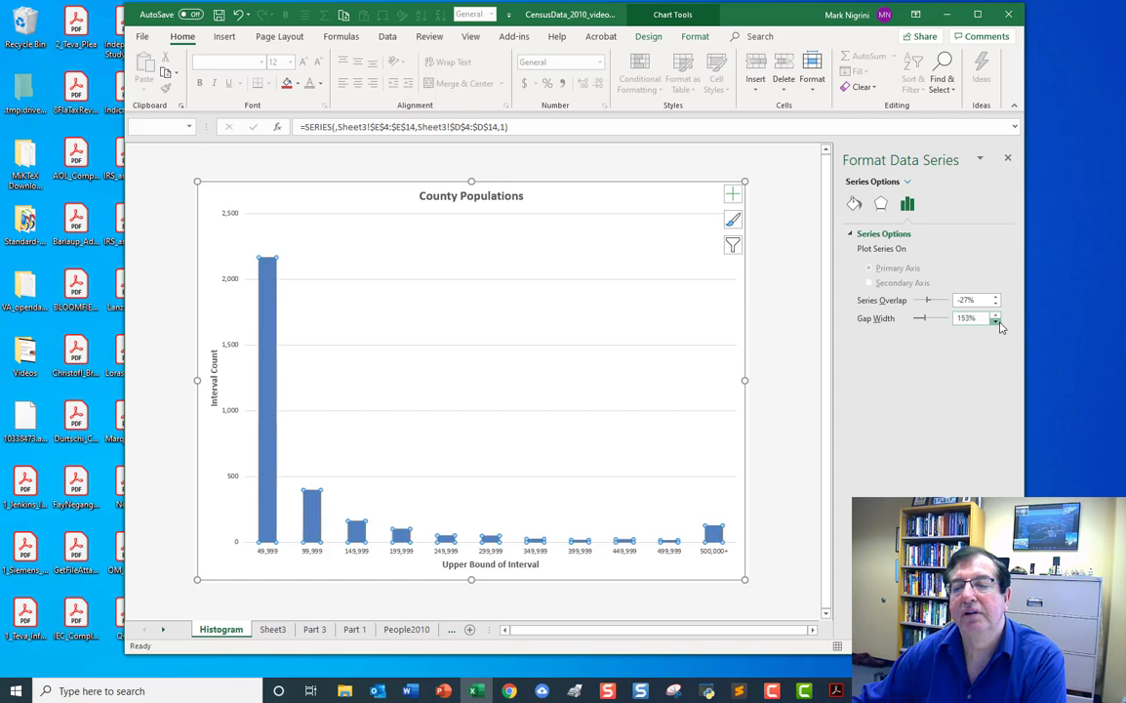
left_click(996, 322)
left_click(996, 322)
left_click(996, 322)
left_click(996, 322)
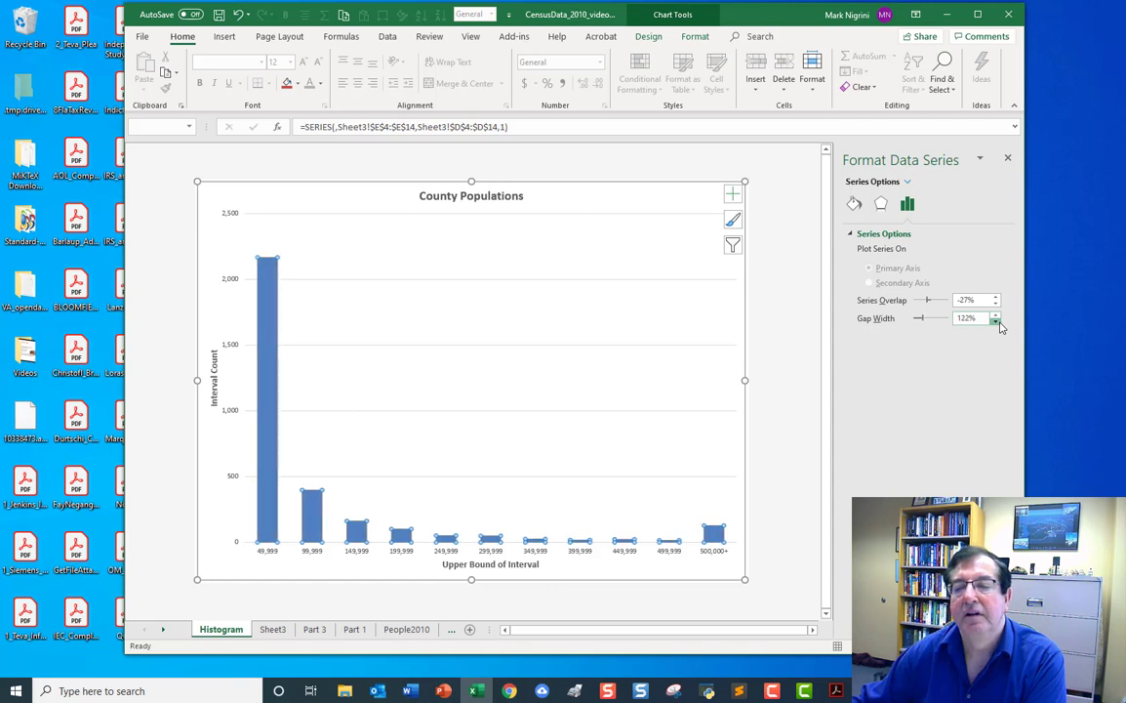
left_click(997, 322)
left_click(996, 322)
left_click(997, 322)
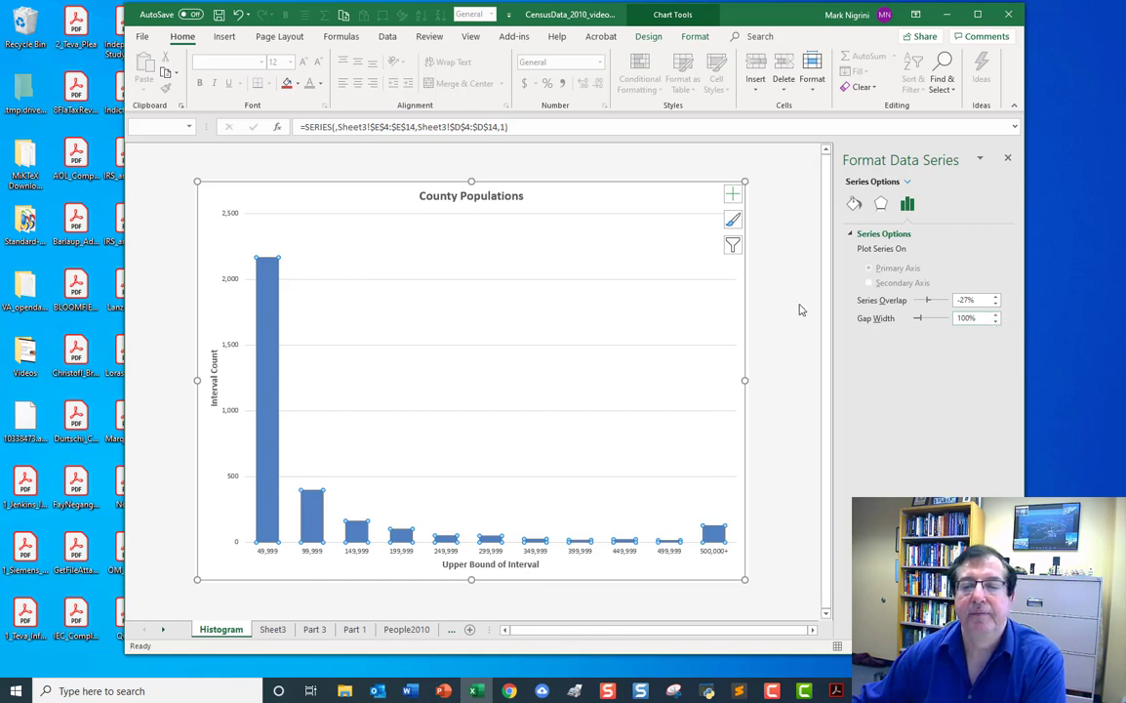
left_click(799, 308)
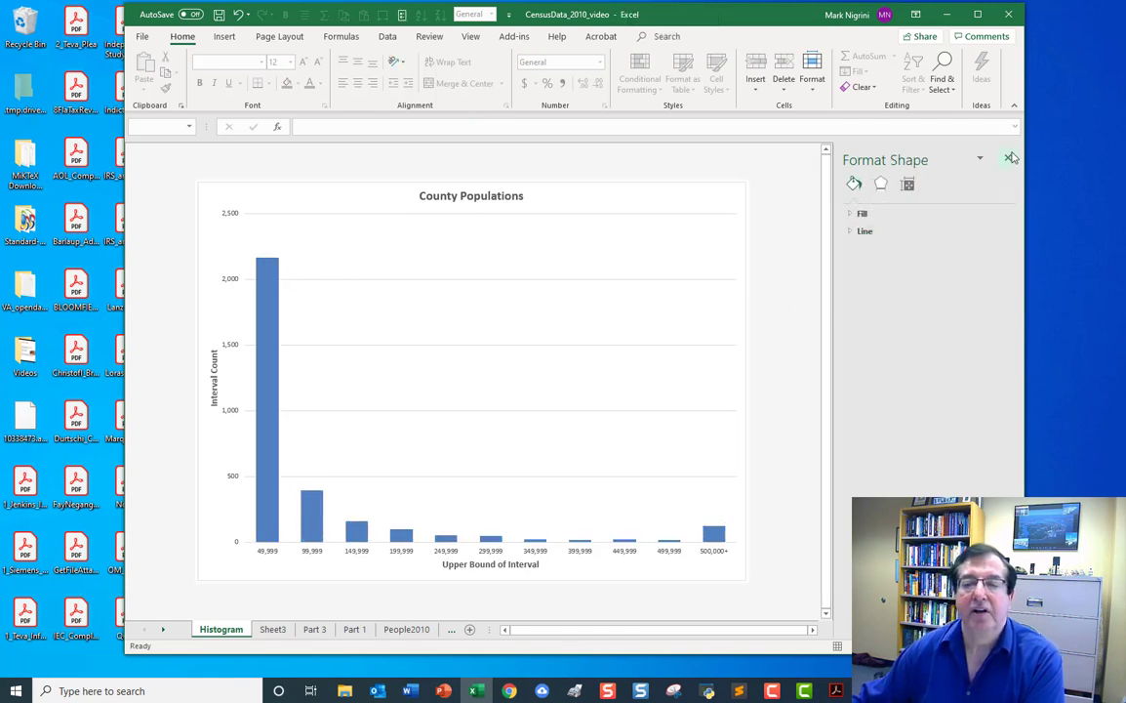
left_click(1010, 158)
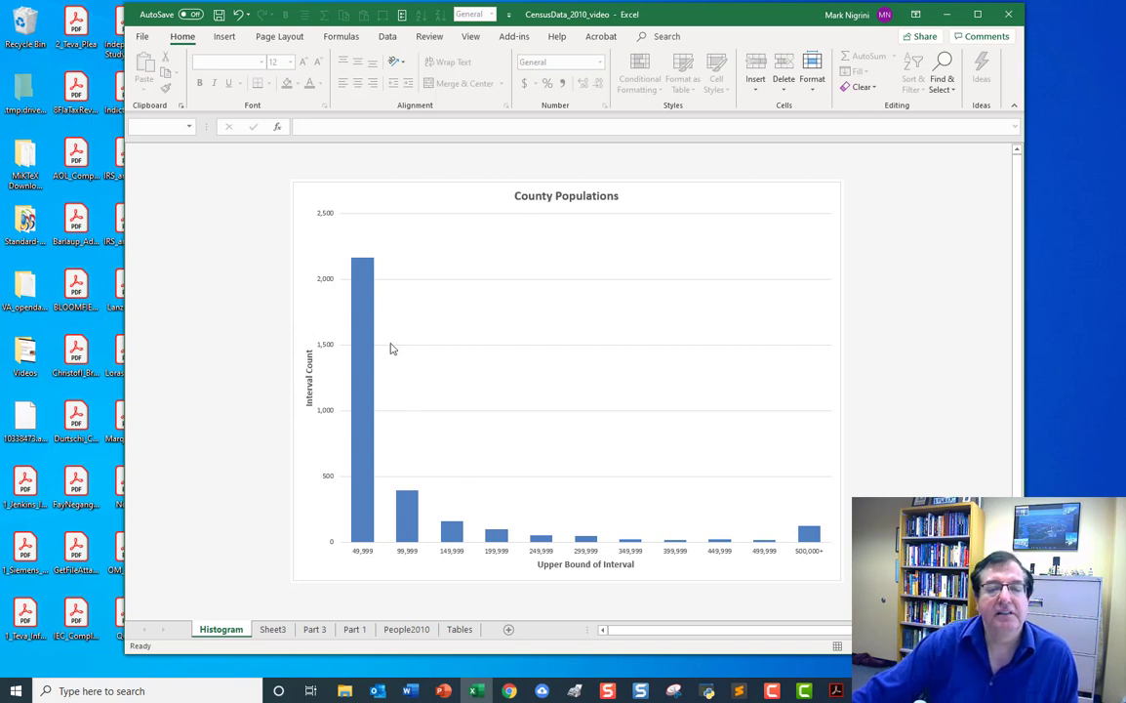
Format the vertical axis number labels as bold with font size 12.
left_click(322, 283)
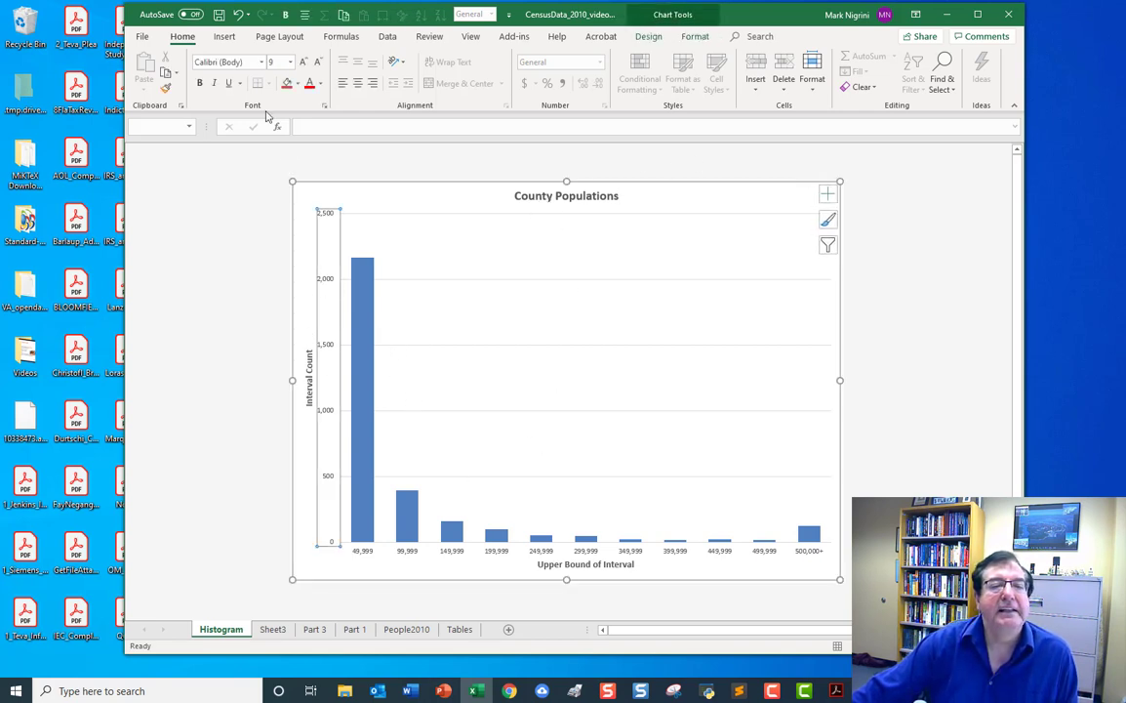
left_click(290, 62)
left_click(277, 144)
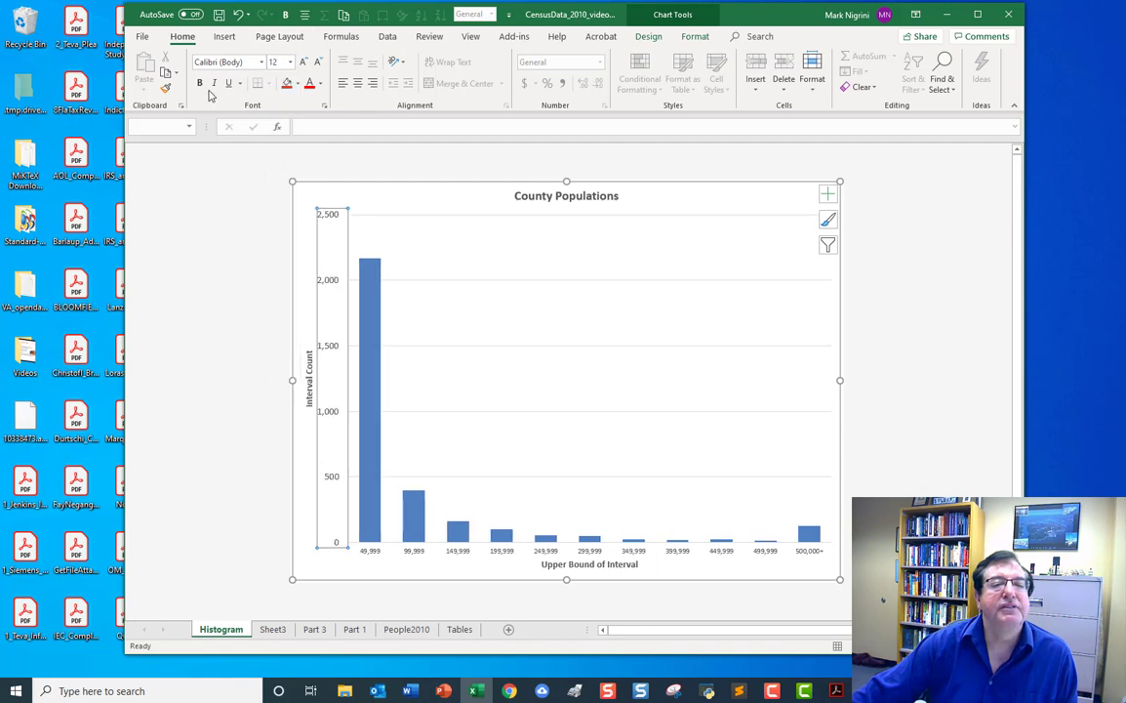
left_click(199, 82)
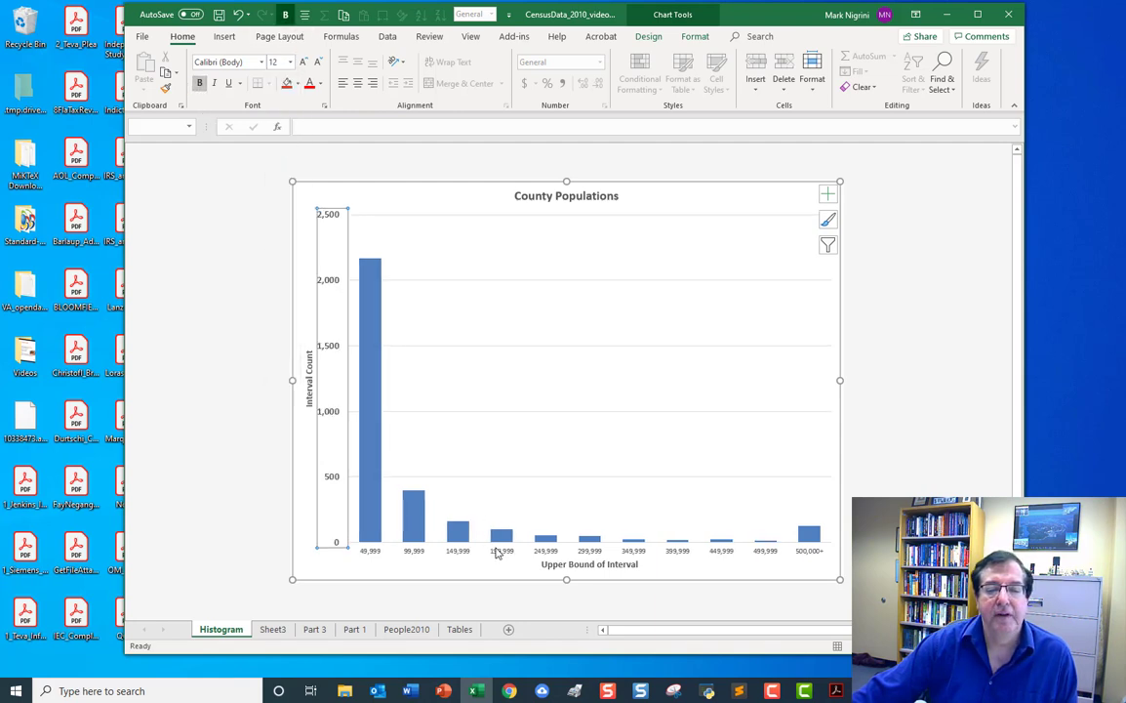
Format the horizontal axis interval labels as bold with font size 12.
left_click(498, 552)
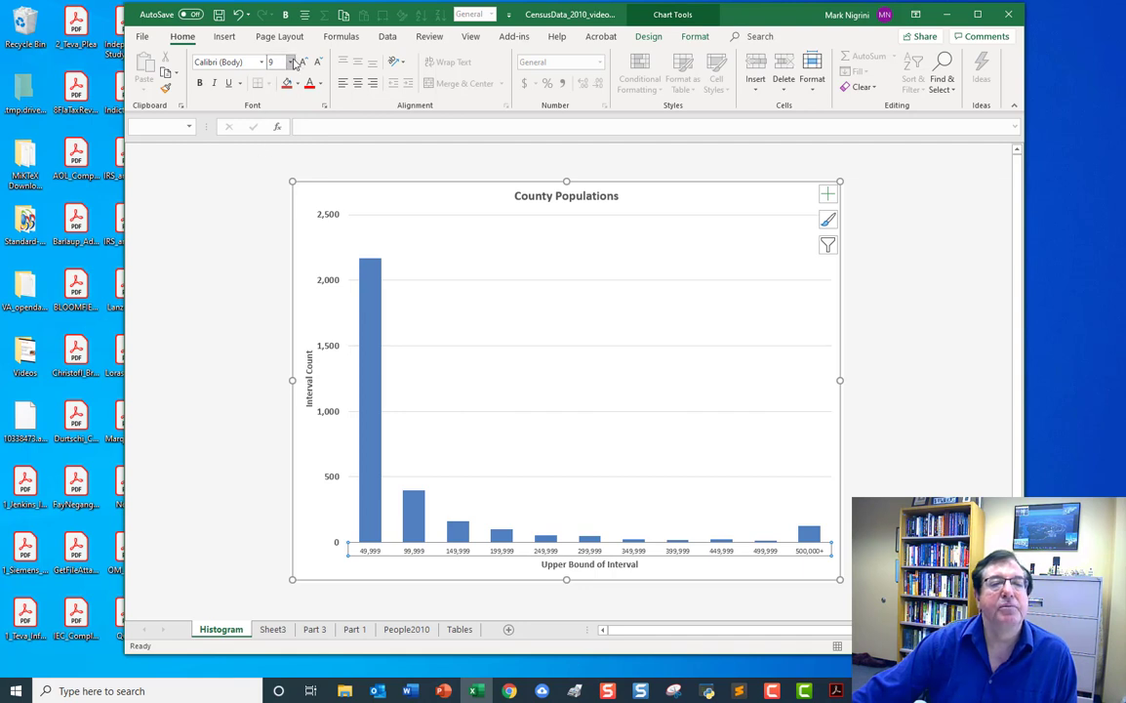
left_click(289, 63)
left_click(277, 143)
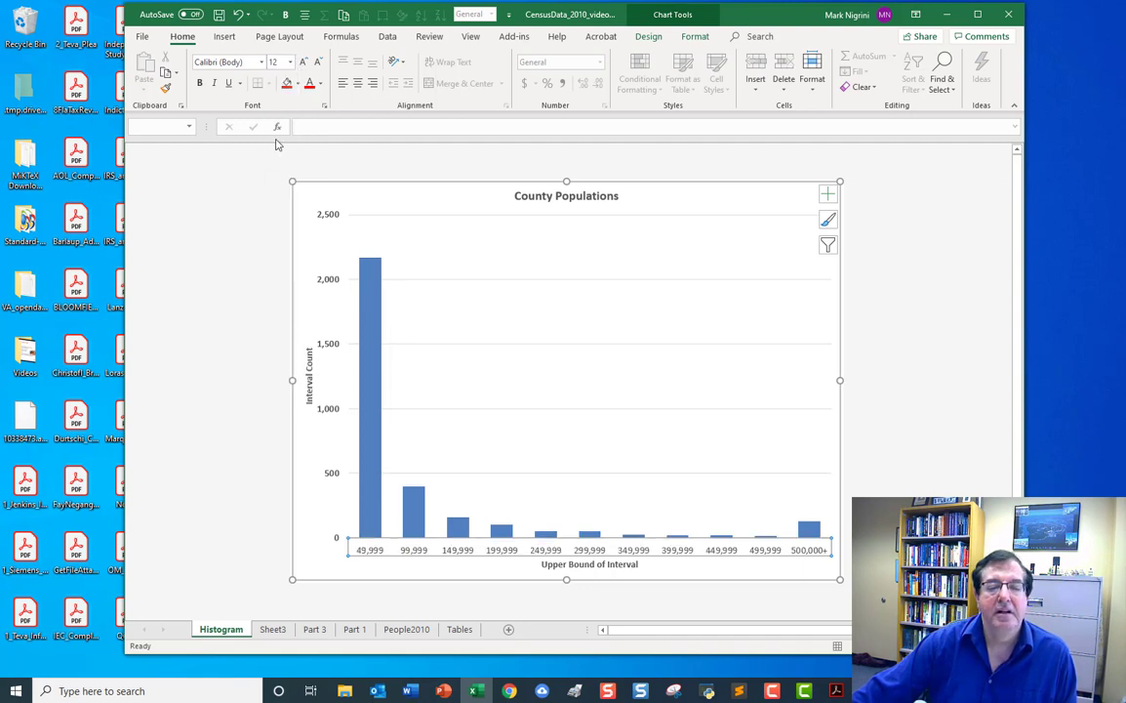
left_click(199, 83)
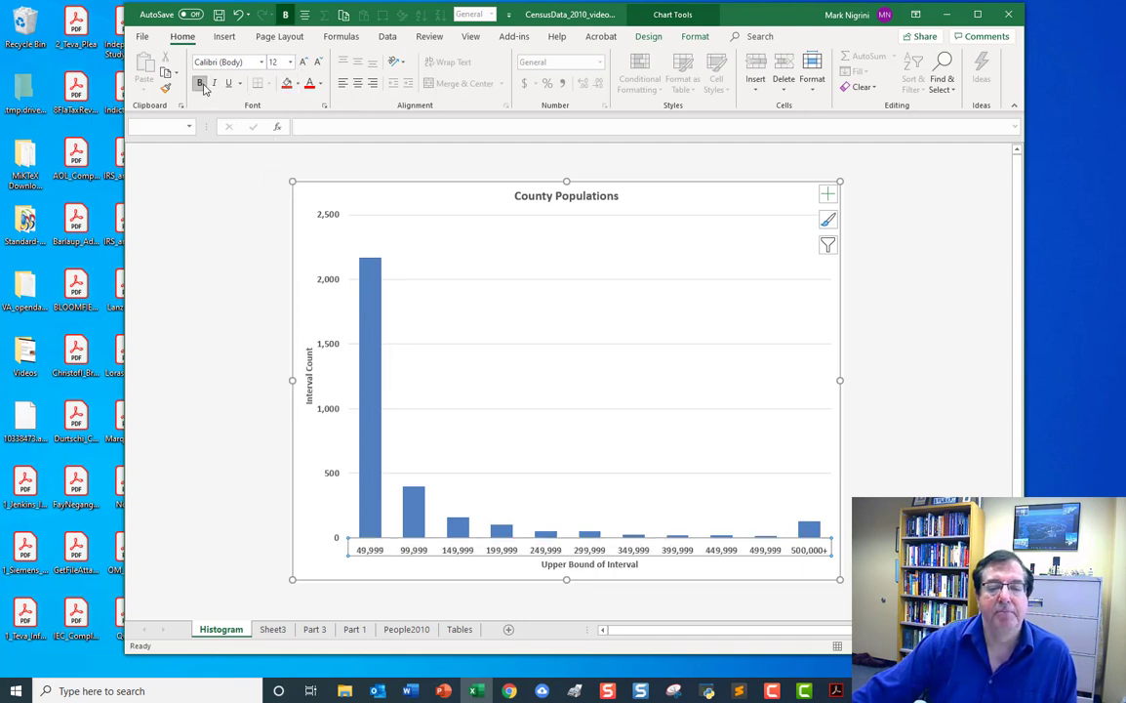
left_click(907, 199)
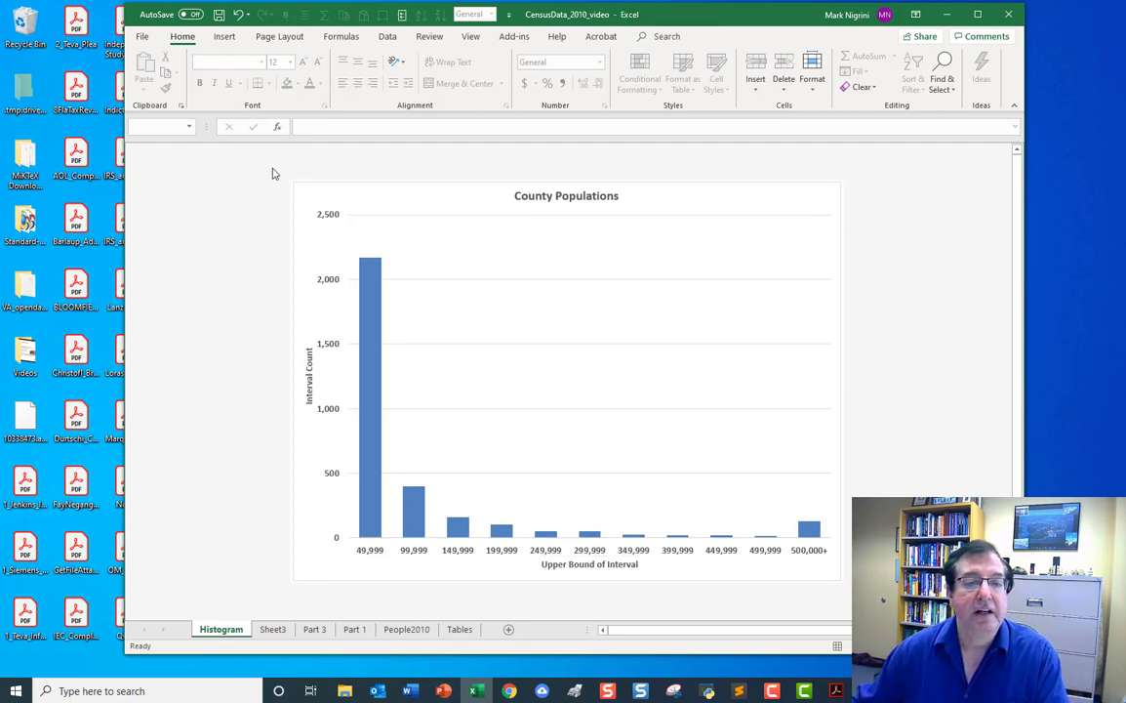
Switch to the Case1pt1 document in Word and read the case questions about the histogram and skewness.
left_click(411, 691)
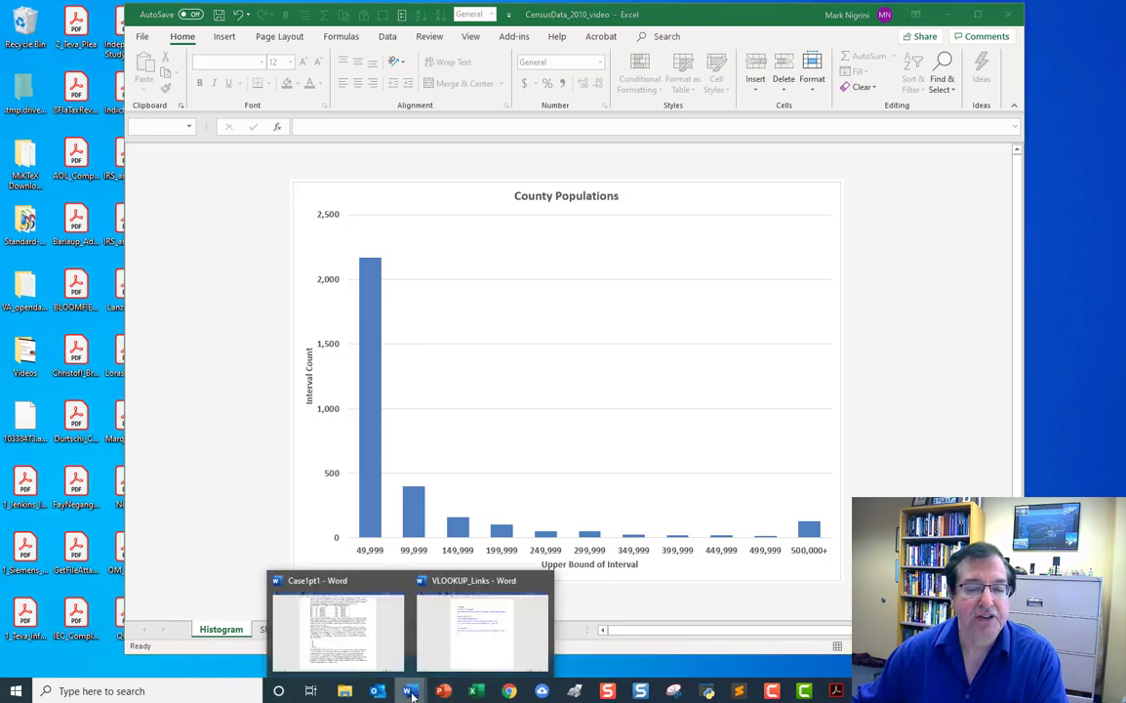
left_click(357, 644)
scroll(638, 401, "down", 1)
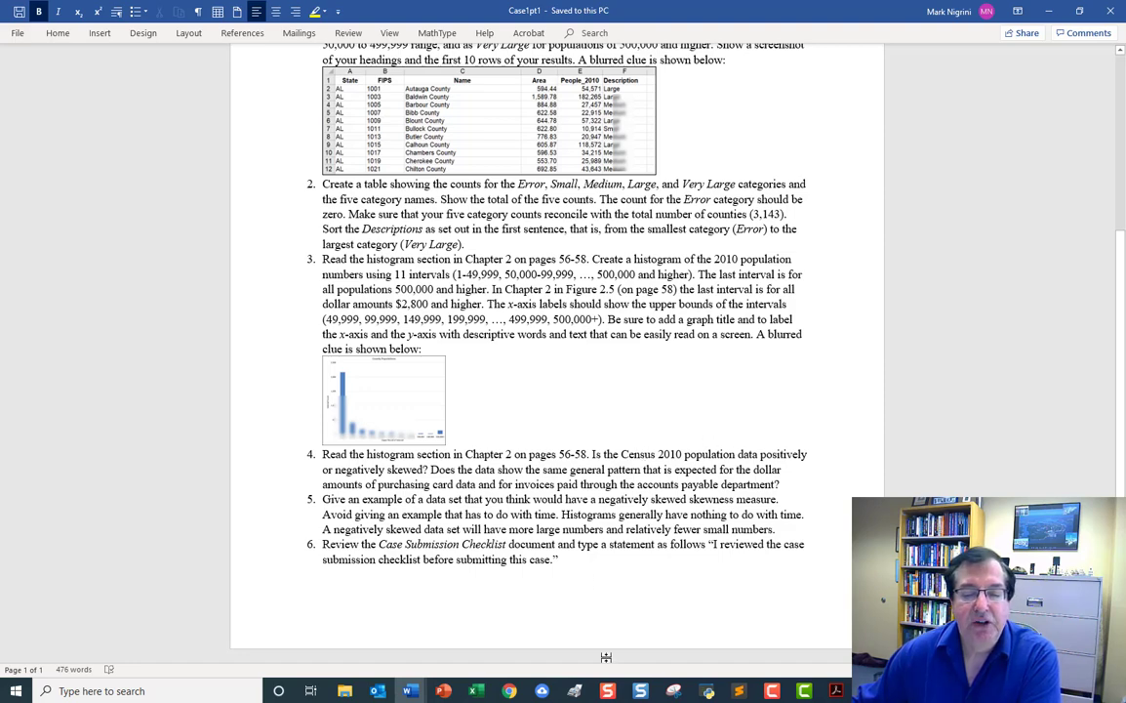
Switch to the textbook PDF in Acrobat and examine Figure 2.5 on page 58 with its surrounding text.
left_click(836, 690)
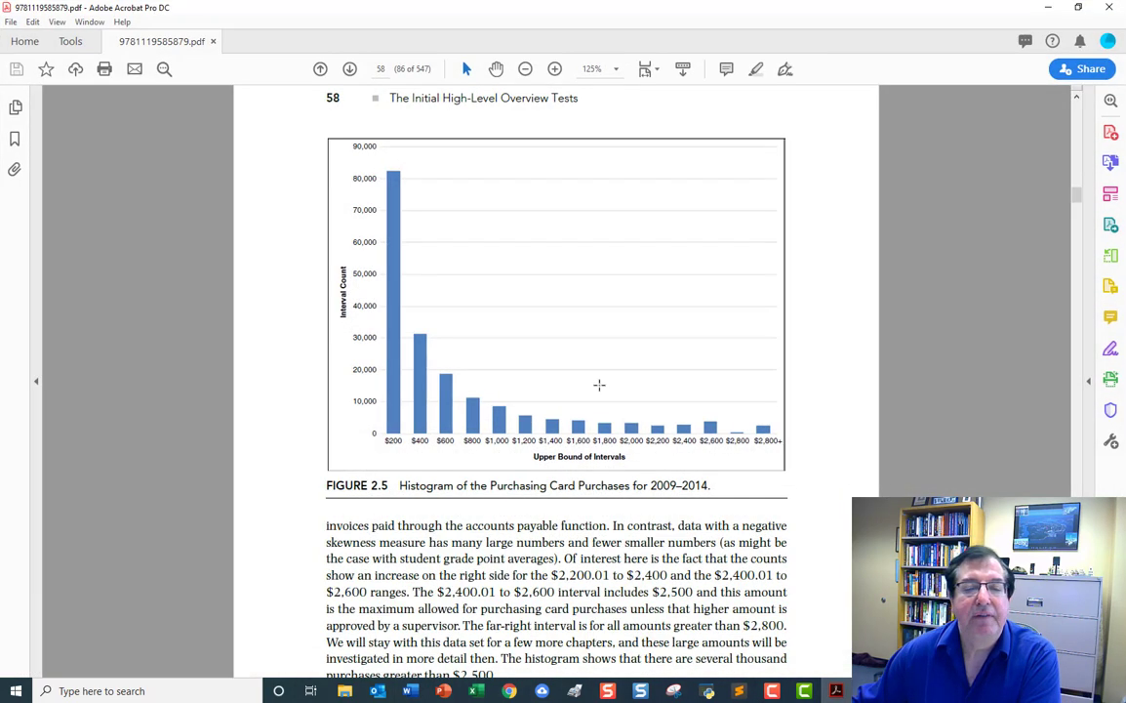
scroll(599, 385, "up", 5)
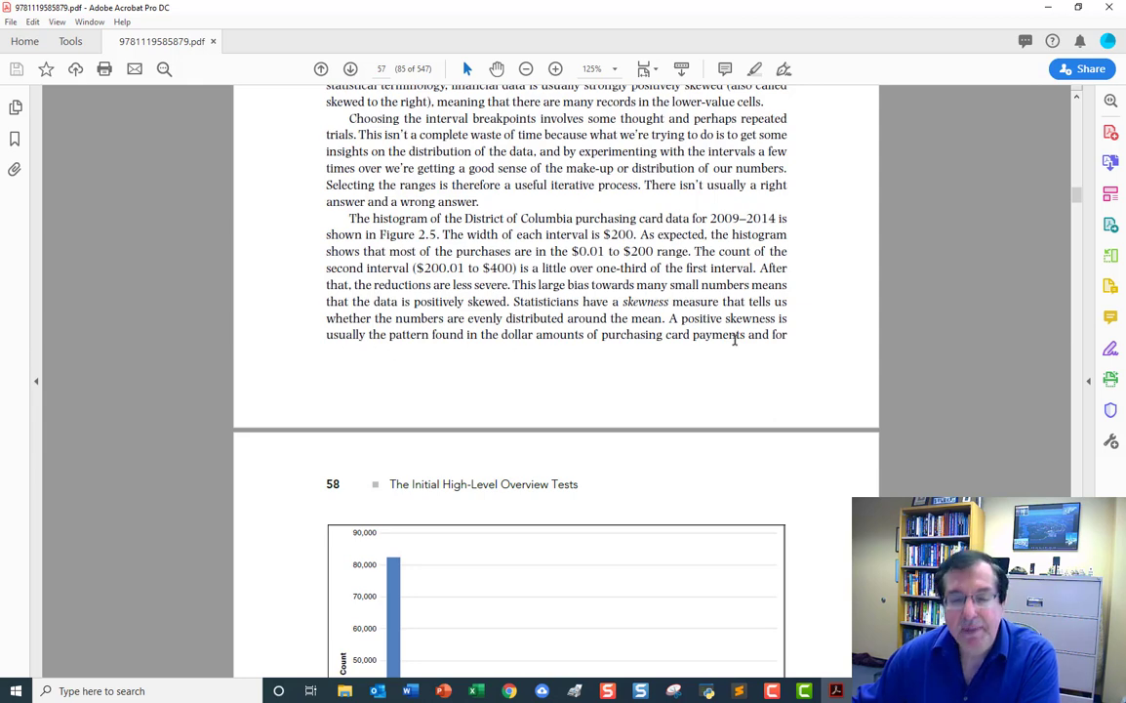
scroll(720, 344, "down", 5)
scroll(718, 346, "down", 3)
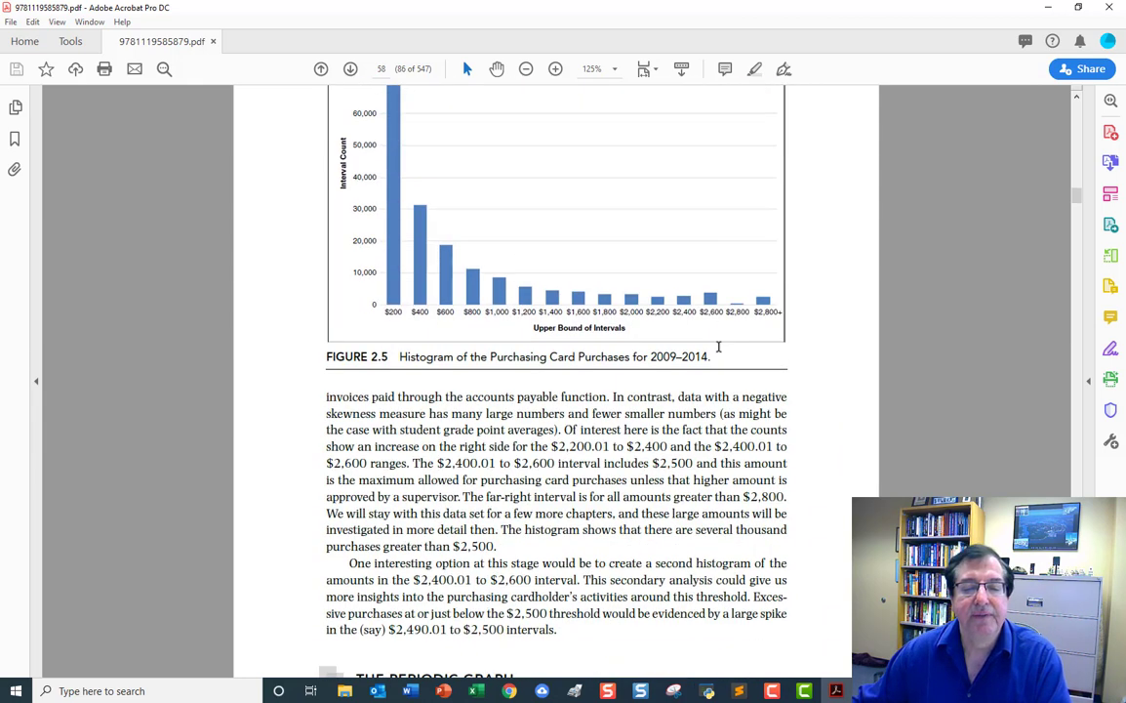
scroll(719, 346, "up", 2)
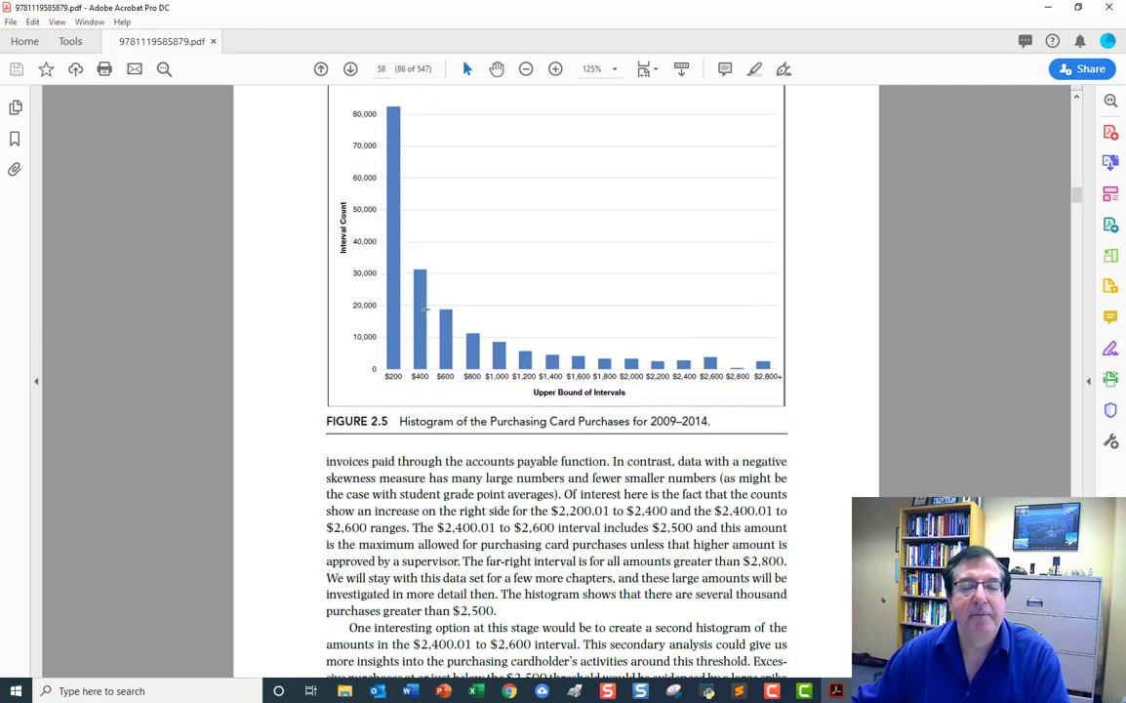
scroll(628, 494, "up", 2)
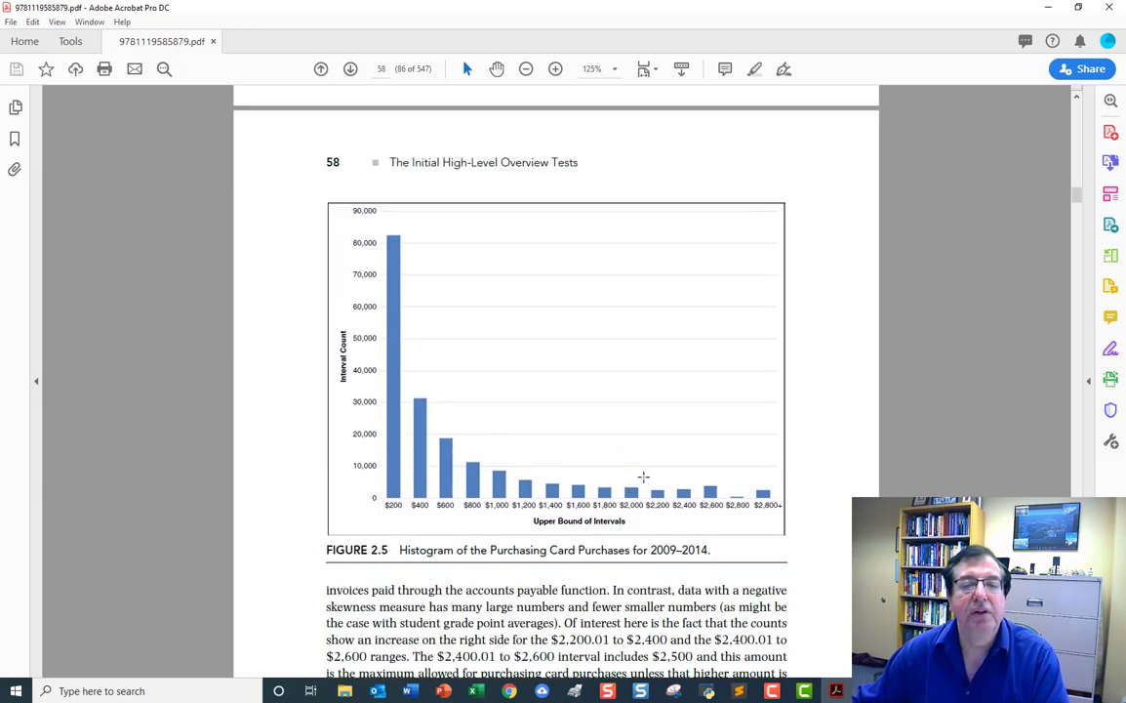
scroll(605, 400, "up", 2)
scroll(630, 434, "down", 2)
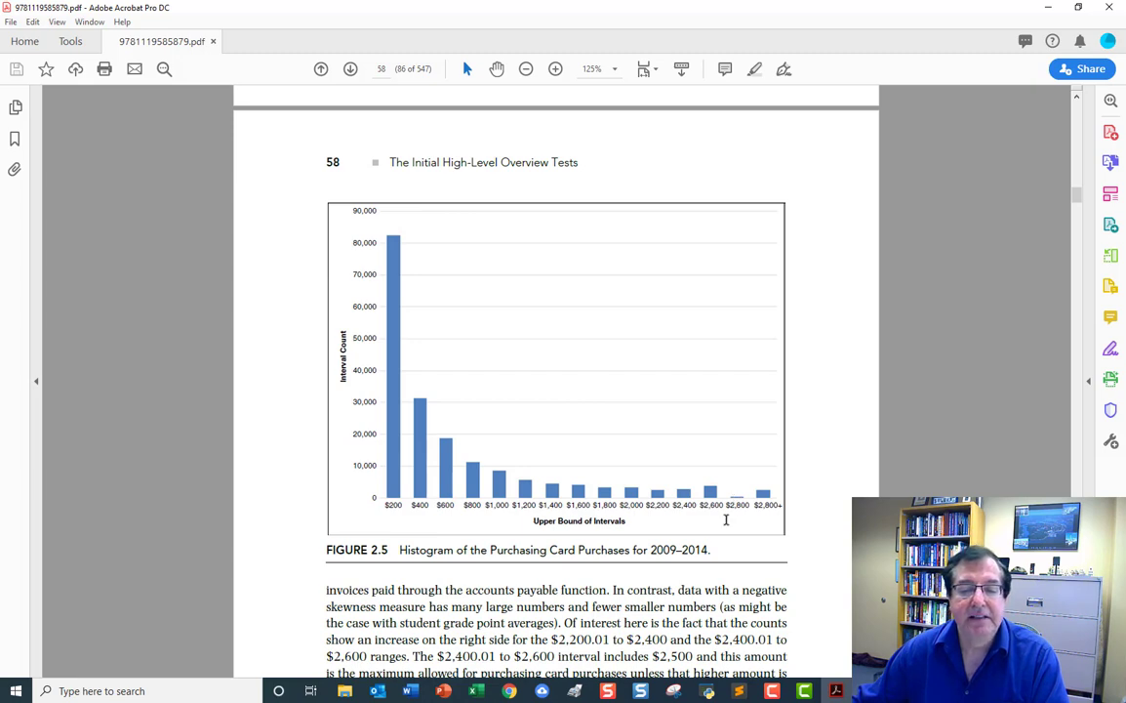
Select the phrases positive skewness, many small numbers and positively skewed in turn in the paragraph above Figure 2.5.
scroll(726, 520, "up", 3)
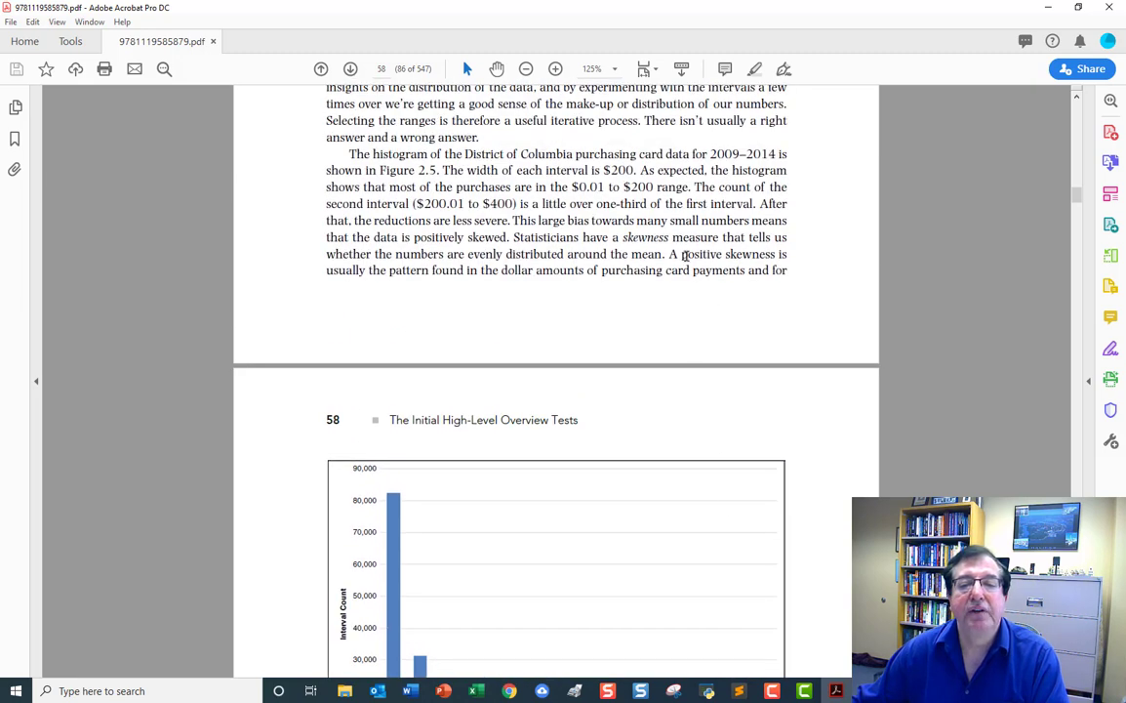
left_click_drag(682, 254, 776, 255)
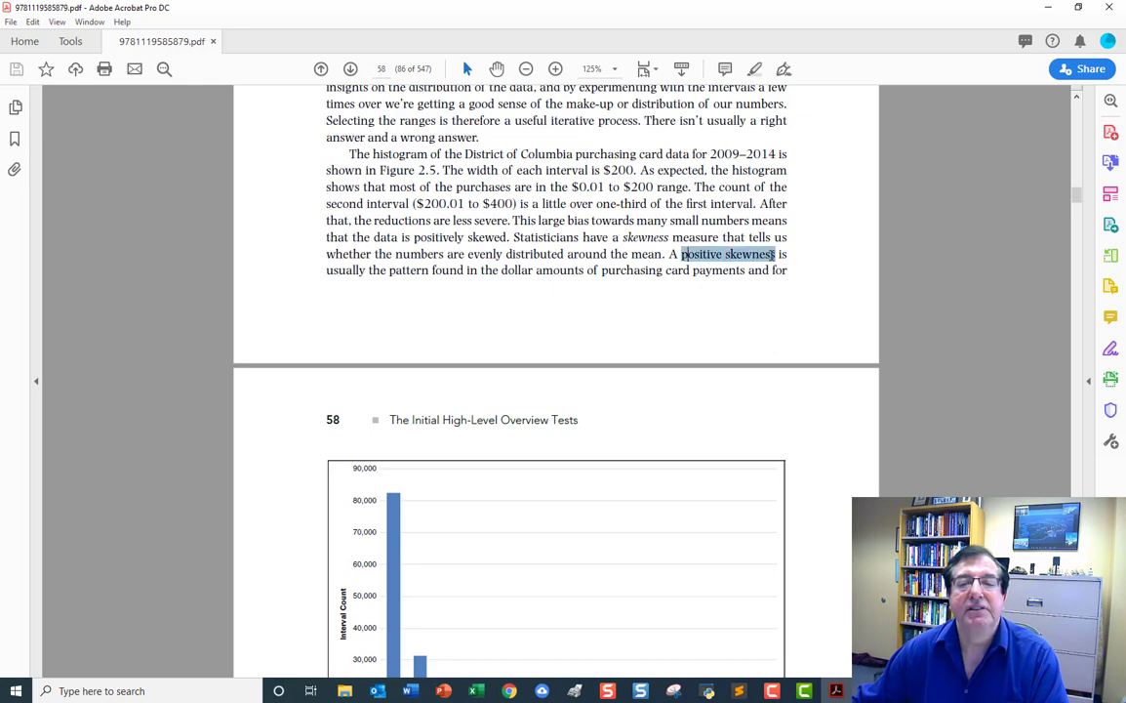
left_click(632, 222)
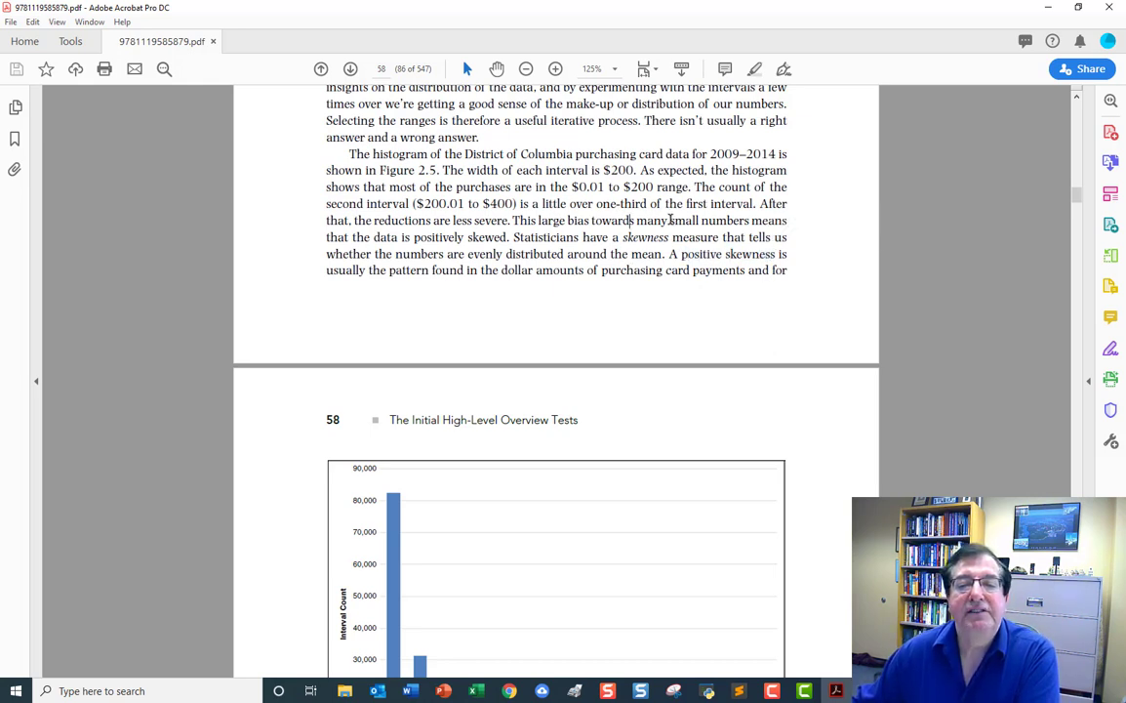
left_click_drag(636, 221, 720, 219)
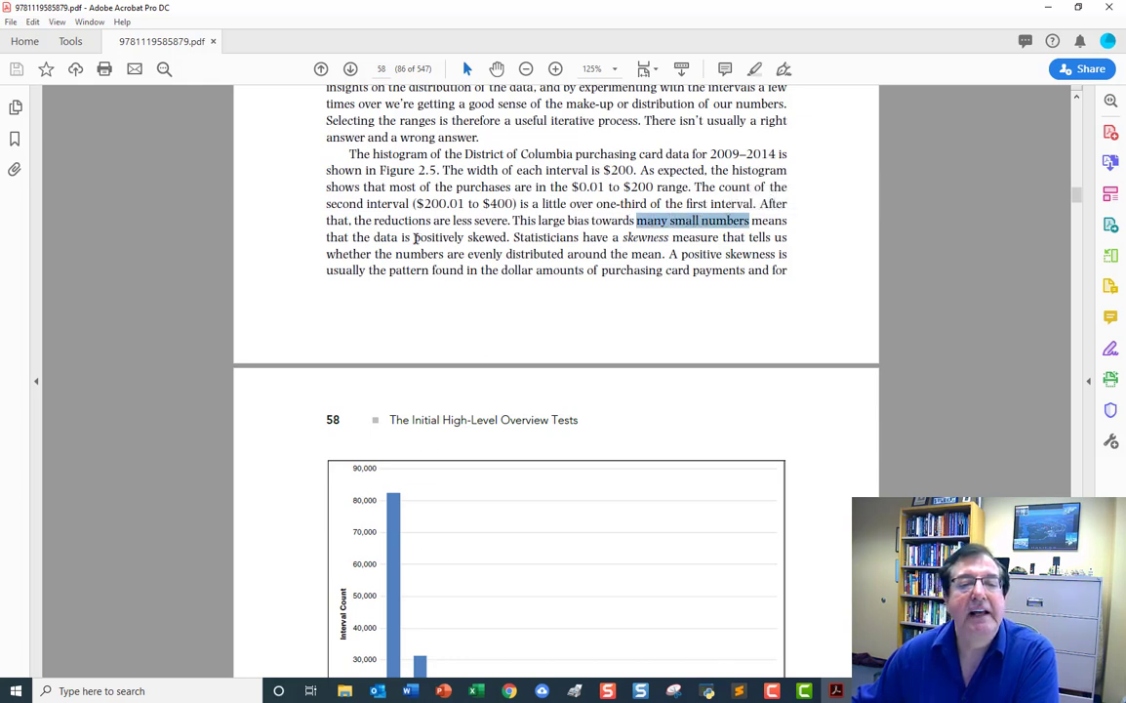
left_click_drag(414, 237, 509, 237)
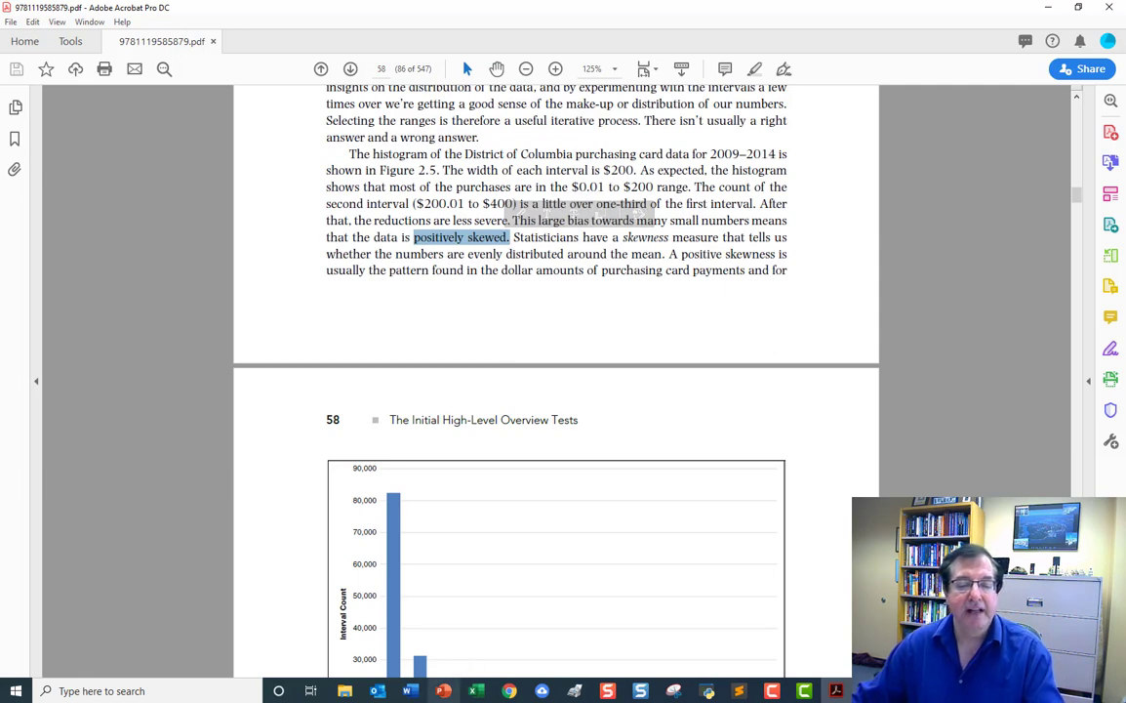
Return to the Case1pt1 document in Word to read the remaining case questions, and minimize it.
mouse_move(406, 695)
left_click(336, 624)
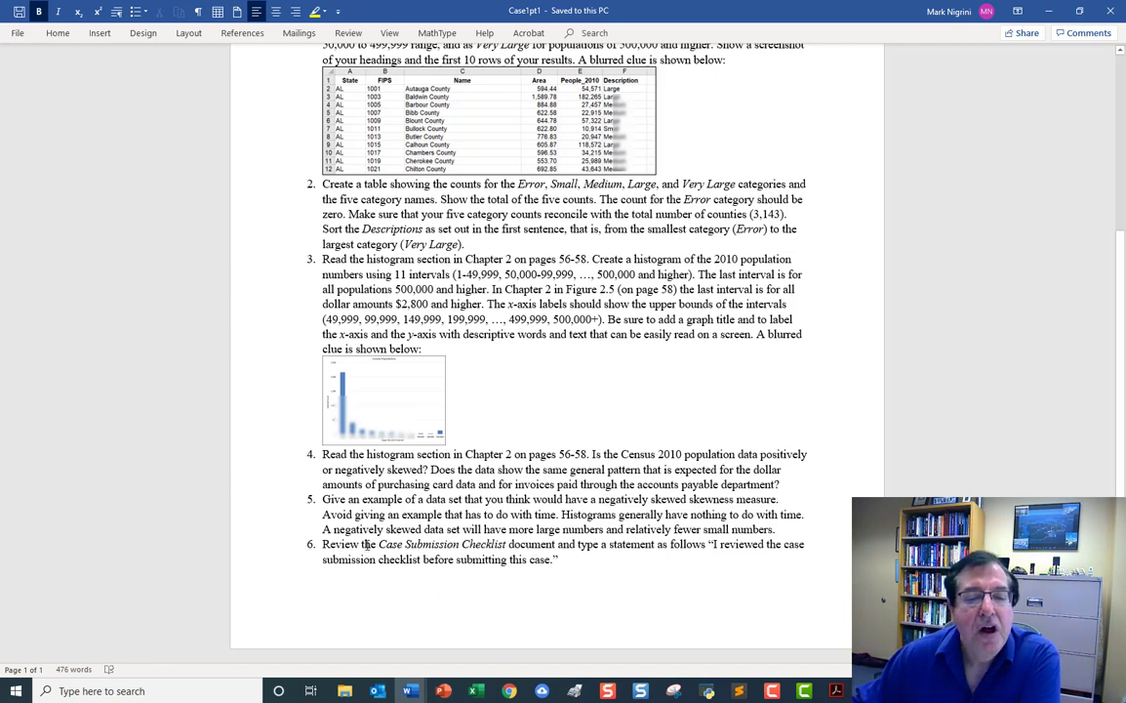
left_click(1051, 14)
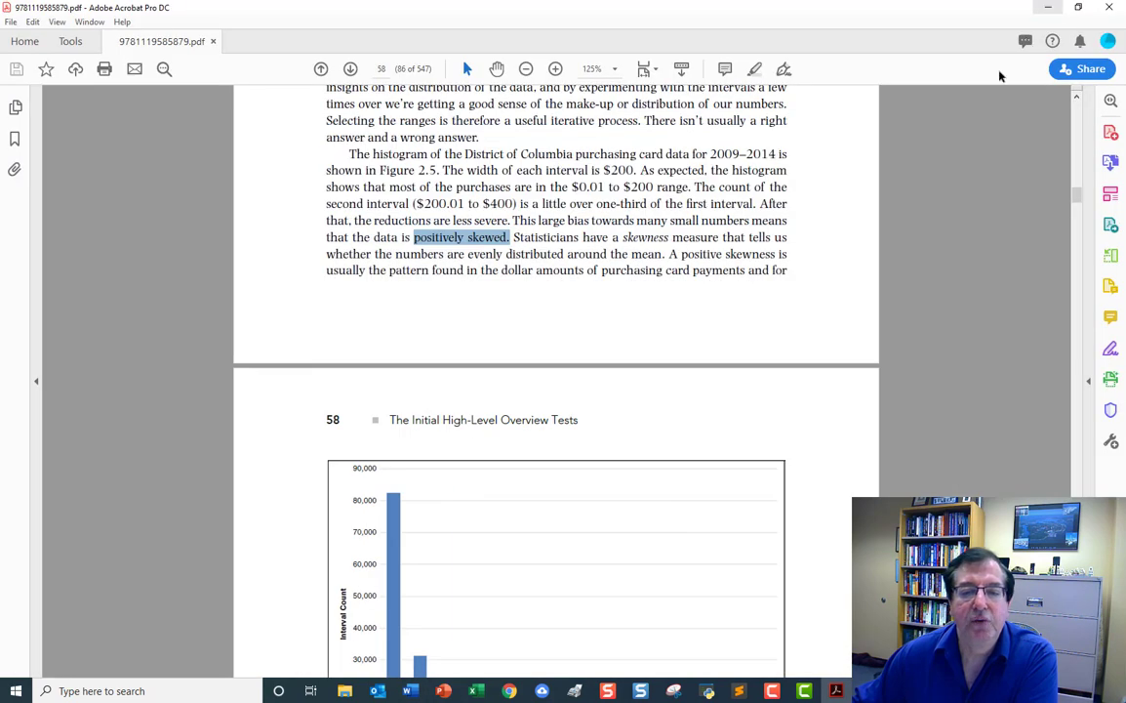
Switch to the VLOOKUP_Links document in Word and review its useful links, placing the cursor before IFERROR function.
mouse_move(415, 692)
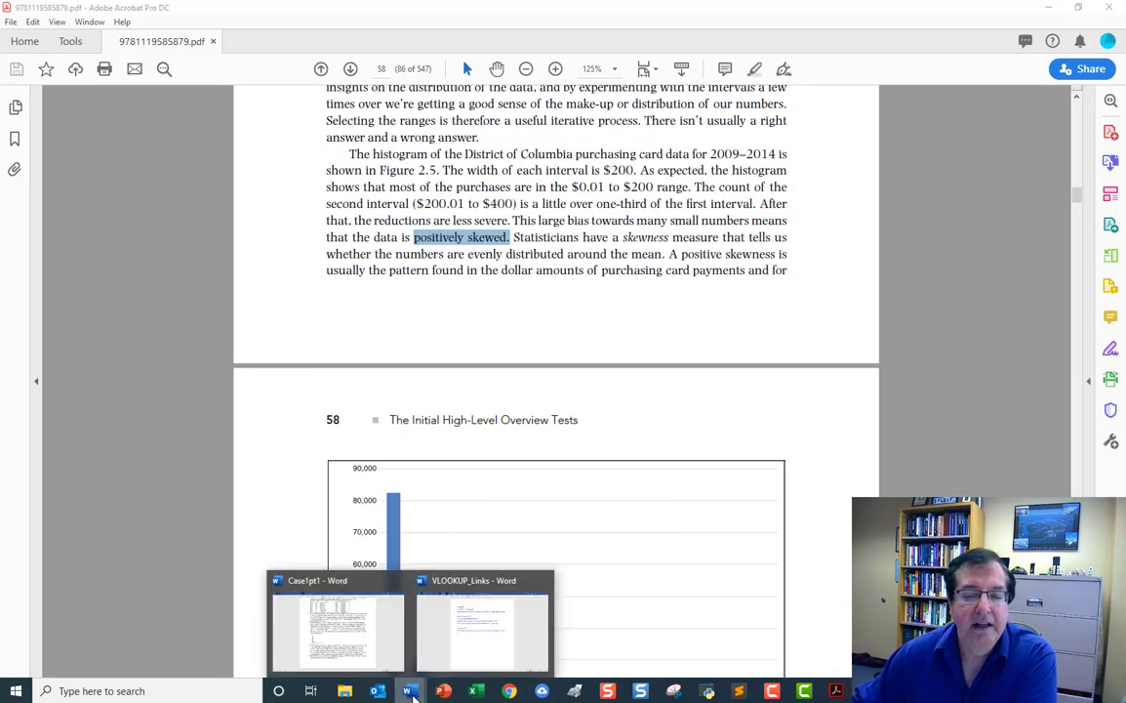
left_click(515, 646)
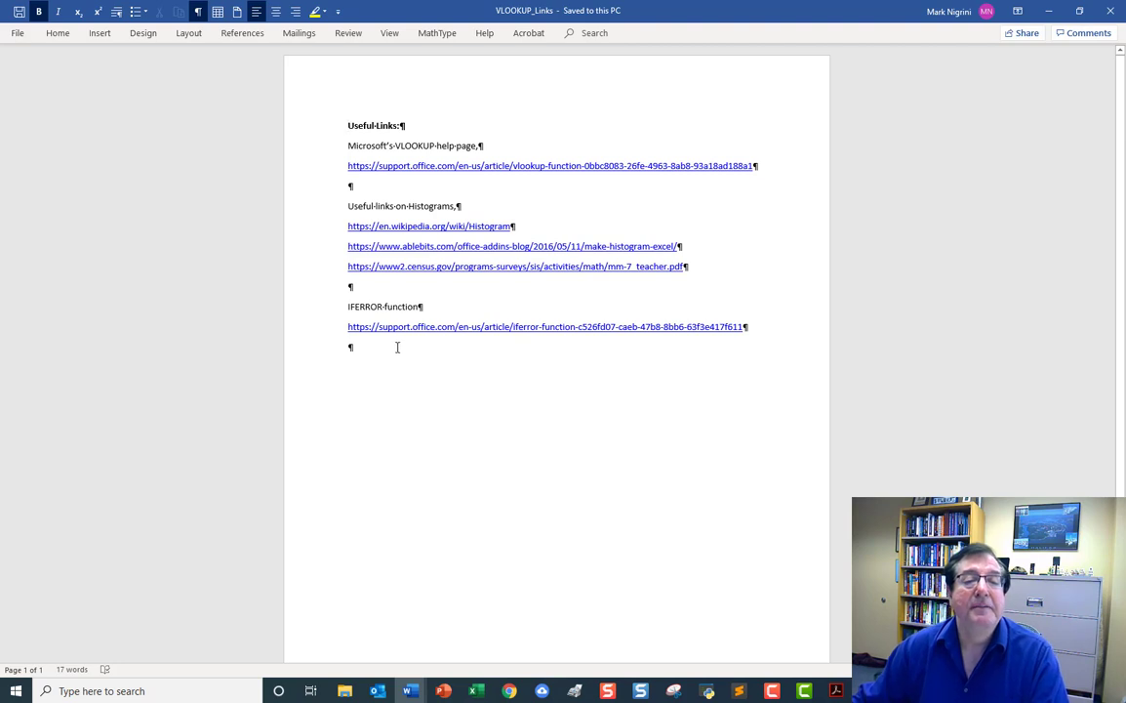
left_click(349, 306)
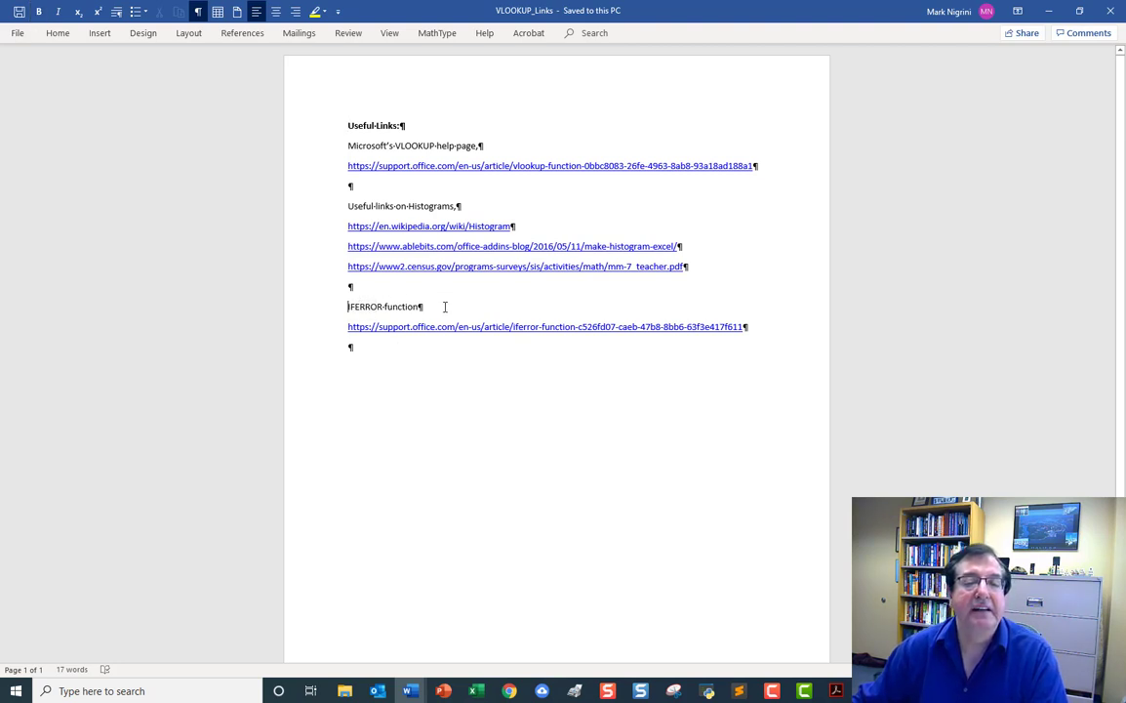